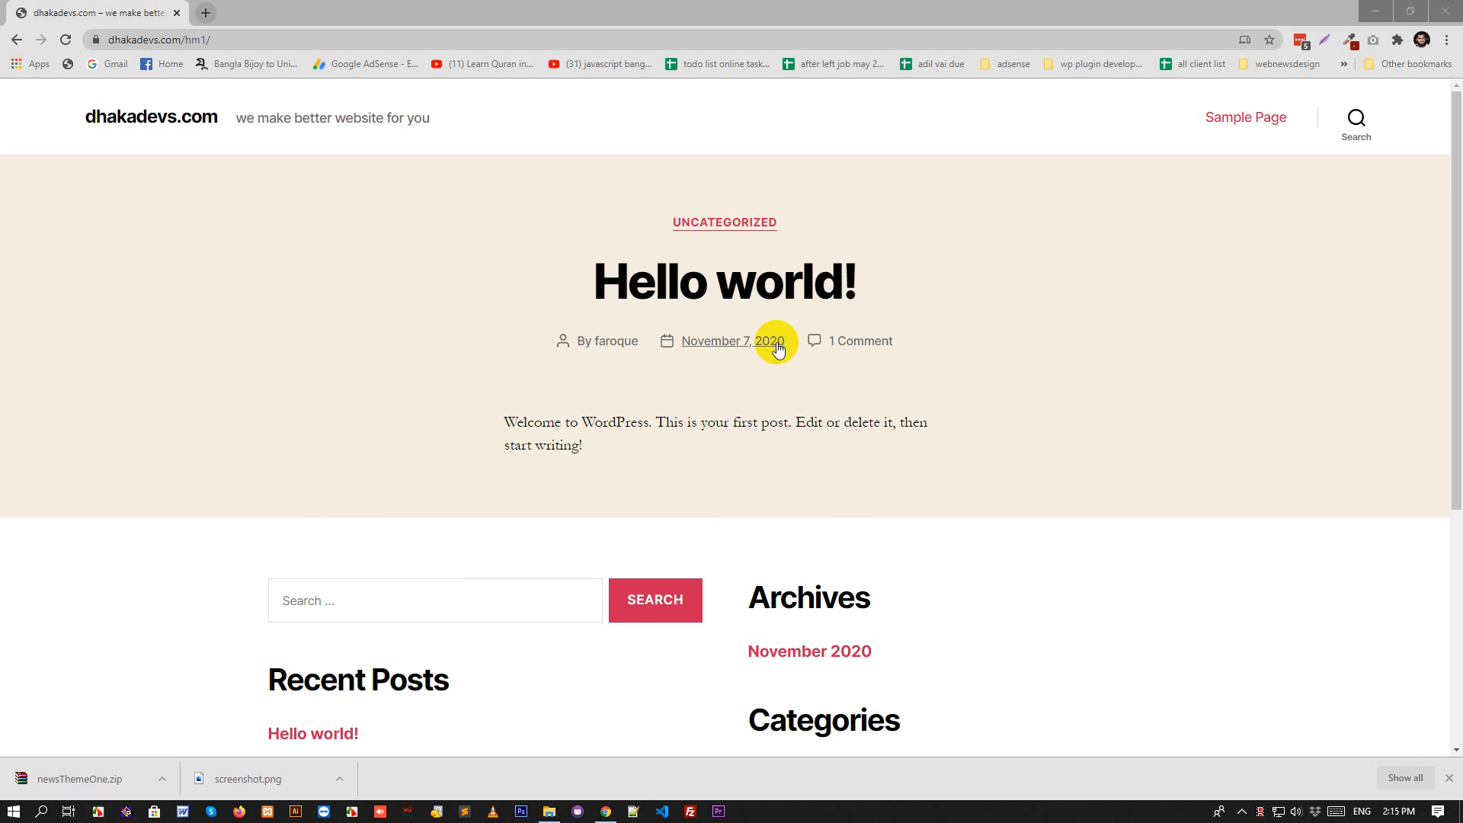
pyautogui.scroll(-4, 774, 341)
pyautogui.scroll(4, 762, 373)
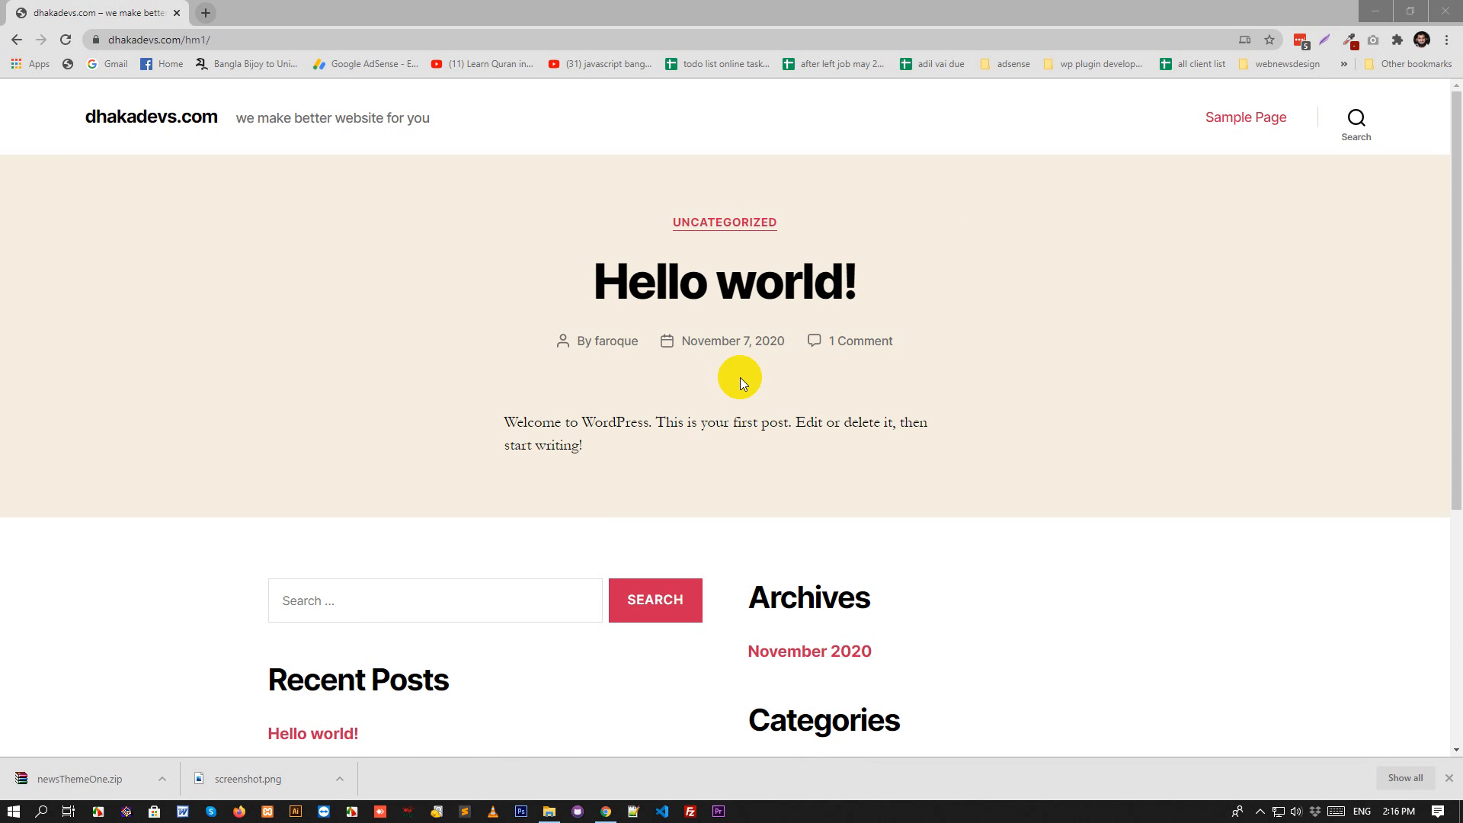
pyautogui.click(217, 40)
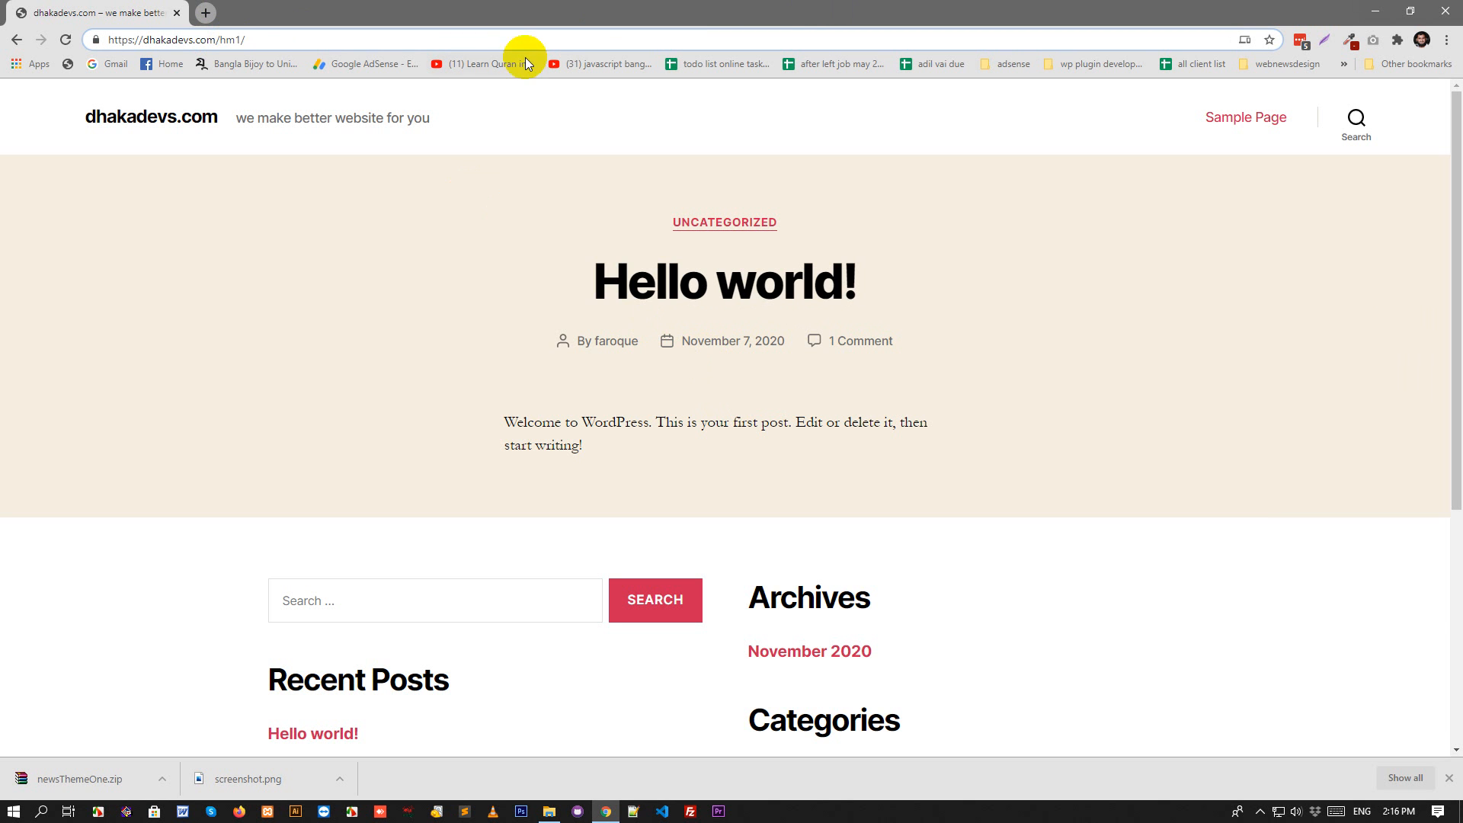
pyautogui.click(253, 38)
pyautogui.write('wp-adm')
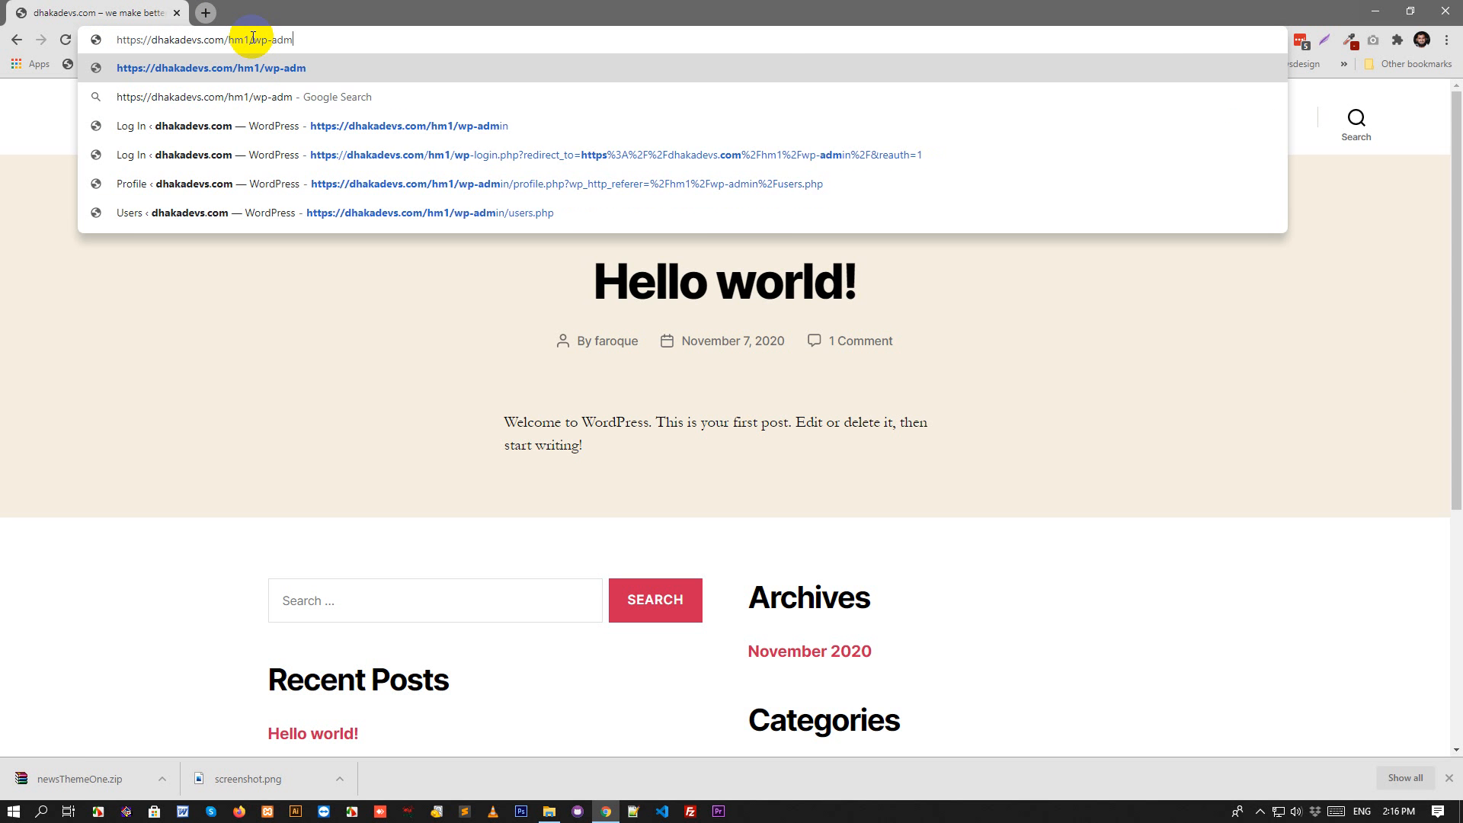
pyautogui.write('in')
pyautogui.press('Return')
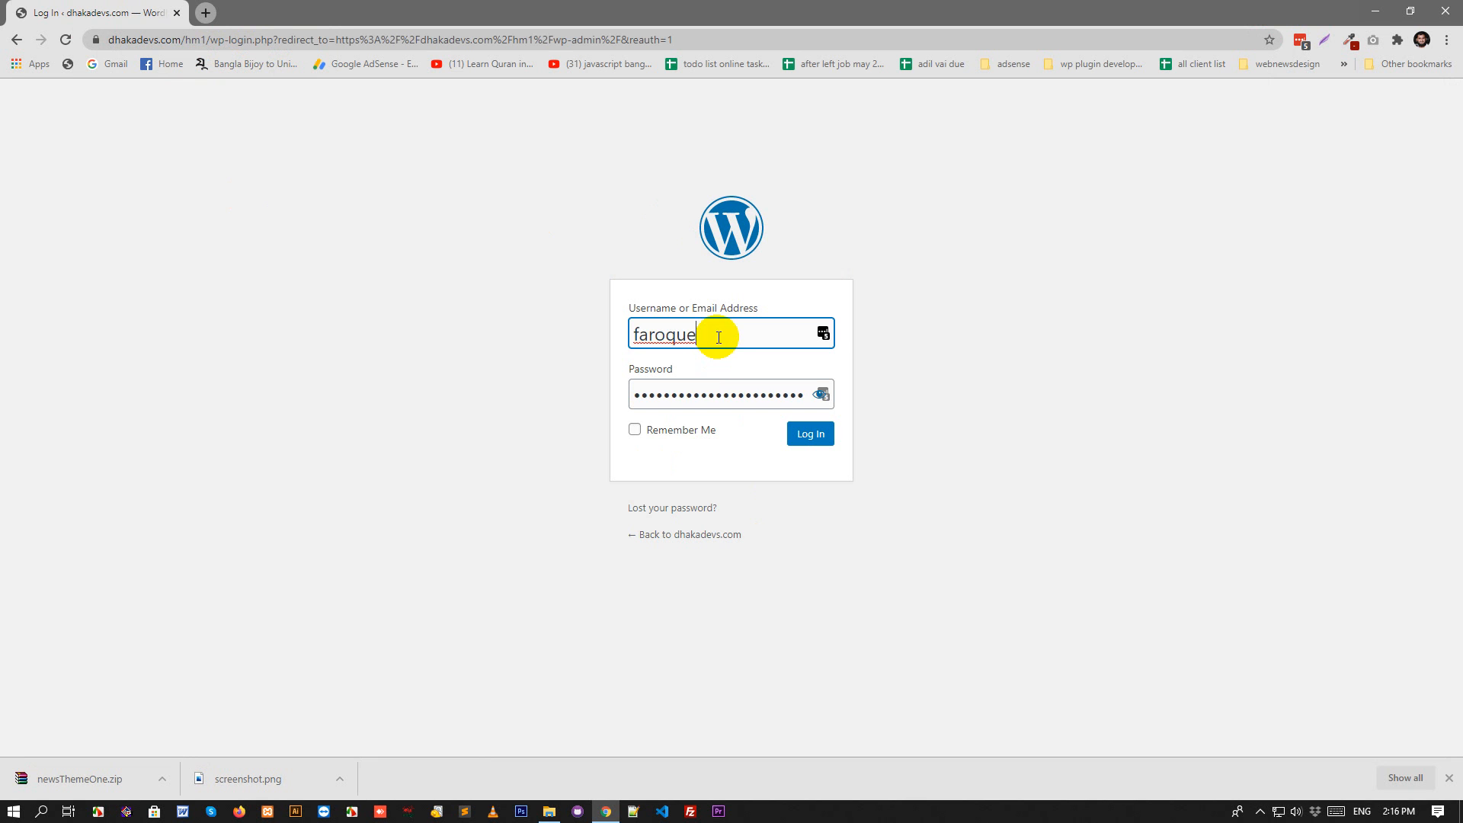
# Log in to WordPress with the prefilled username and password, and dismiss the password manager's offer to update an account.
pyautogui.doubleClick(716, 335)
pyautogui.press('Tab')
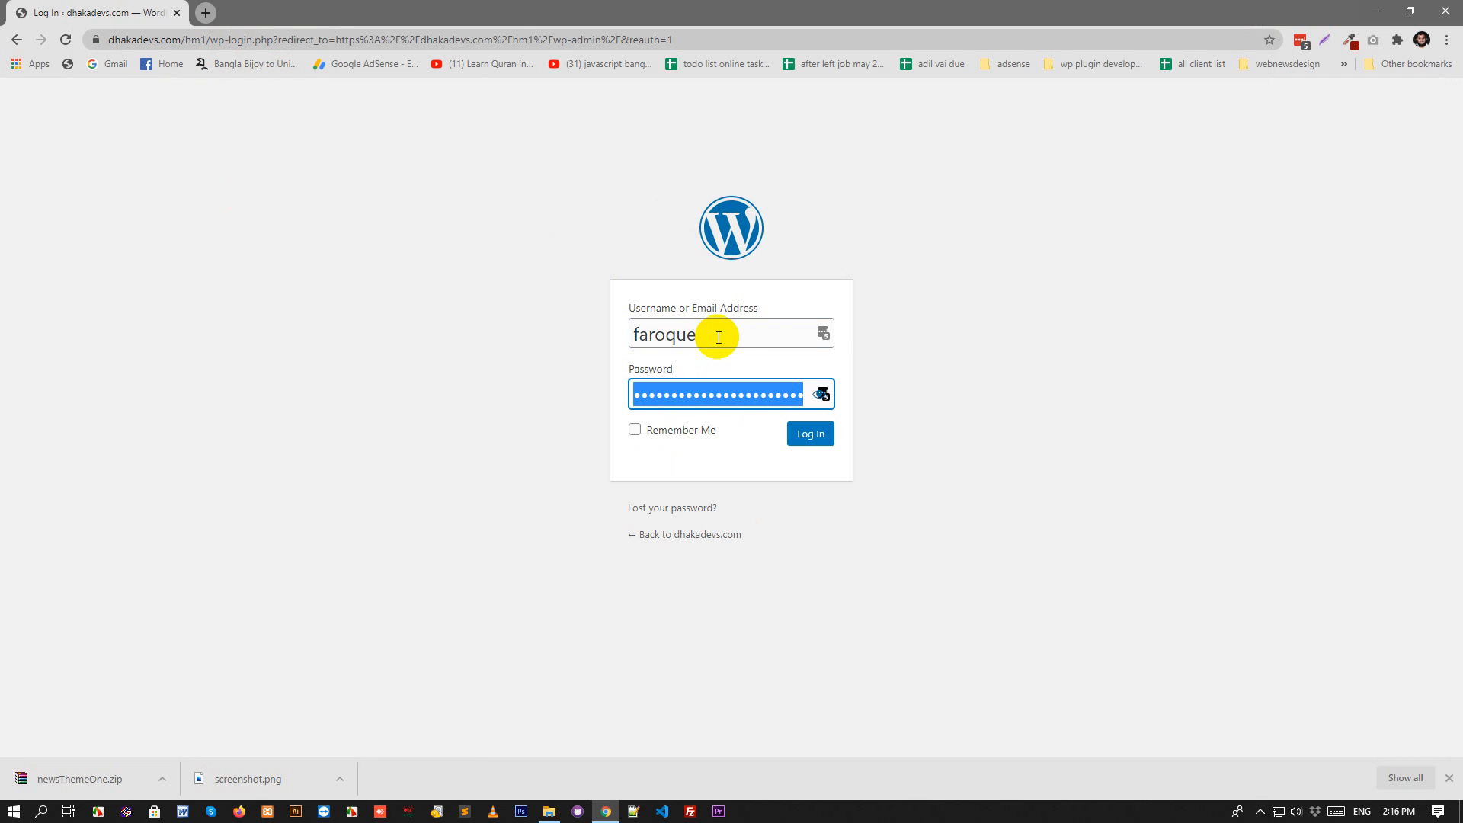
pyautogui.press('End')
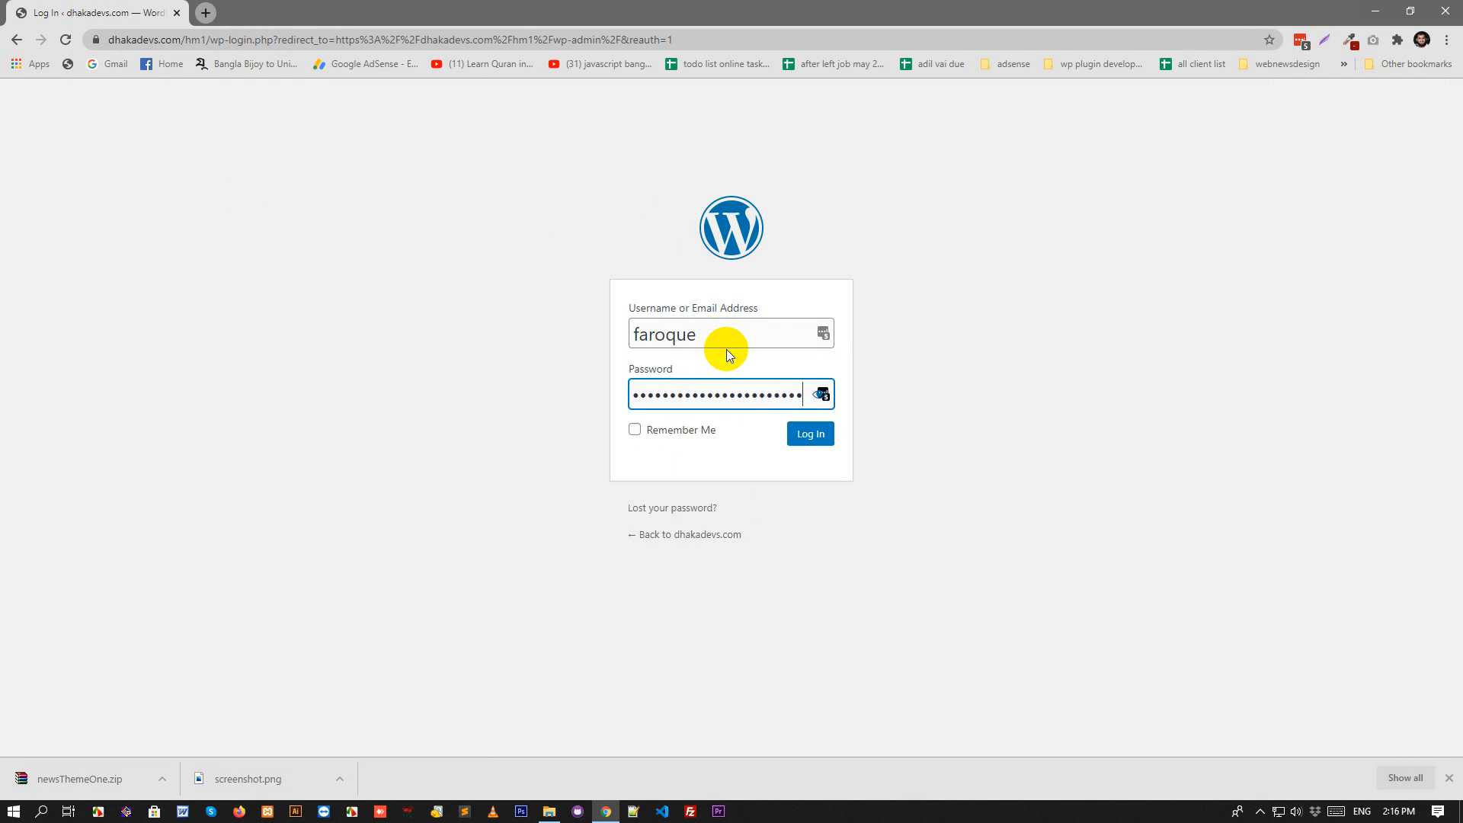
pyautogui.click(793, 439)
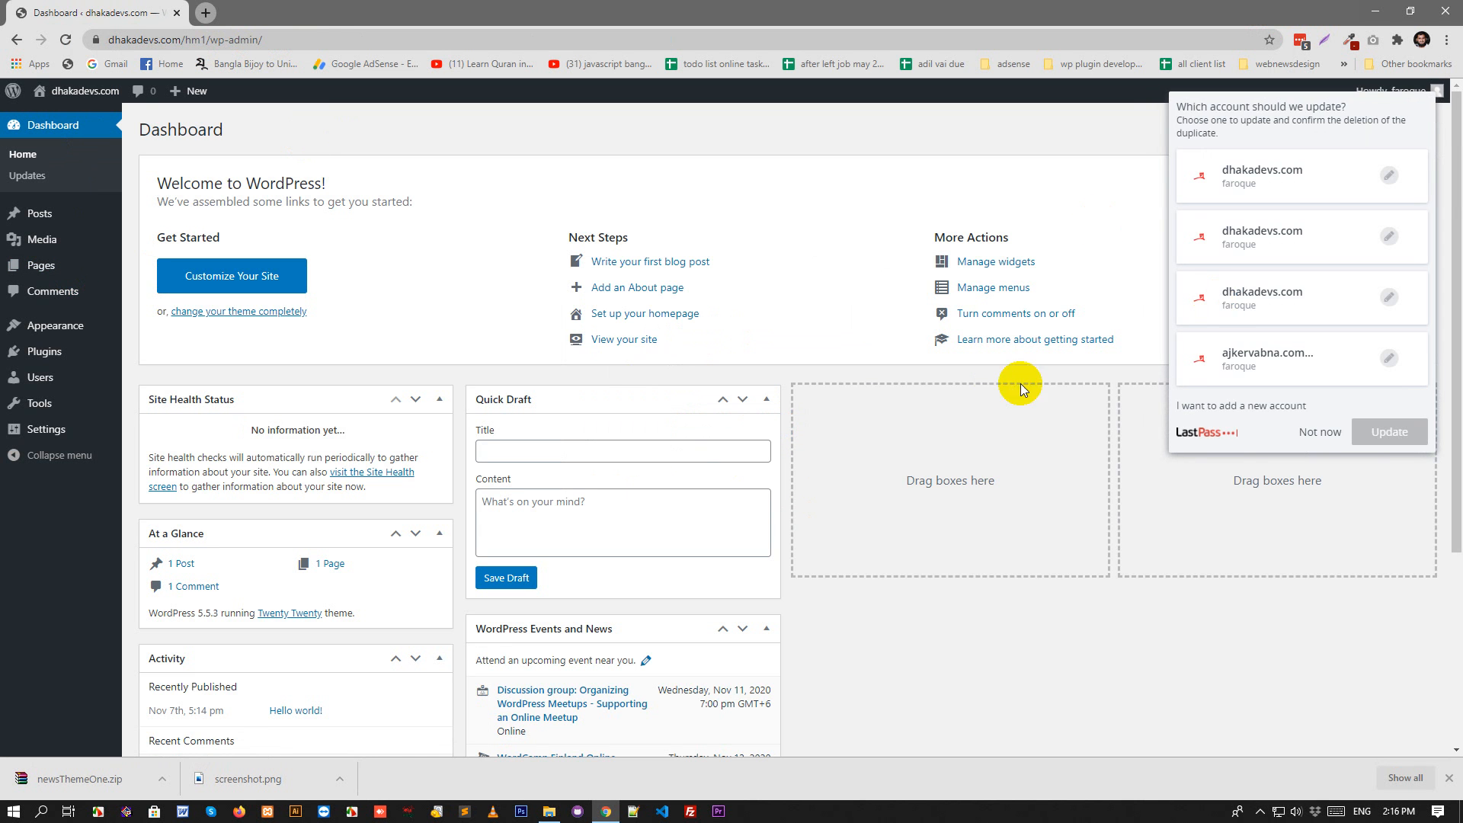
pyautogui.click(1320, 431)
# Open the live site in a new browser tab from the dashboard and look through its front page.
pyautogui.click(82, 100)
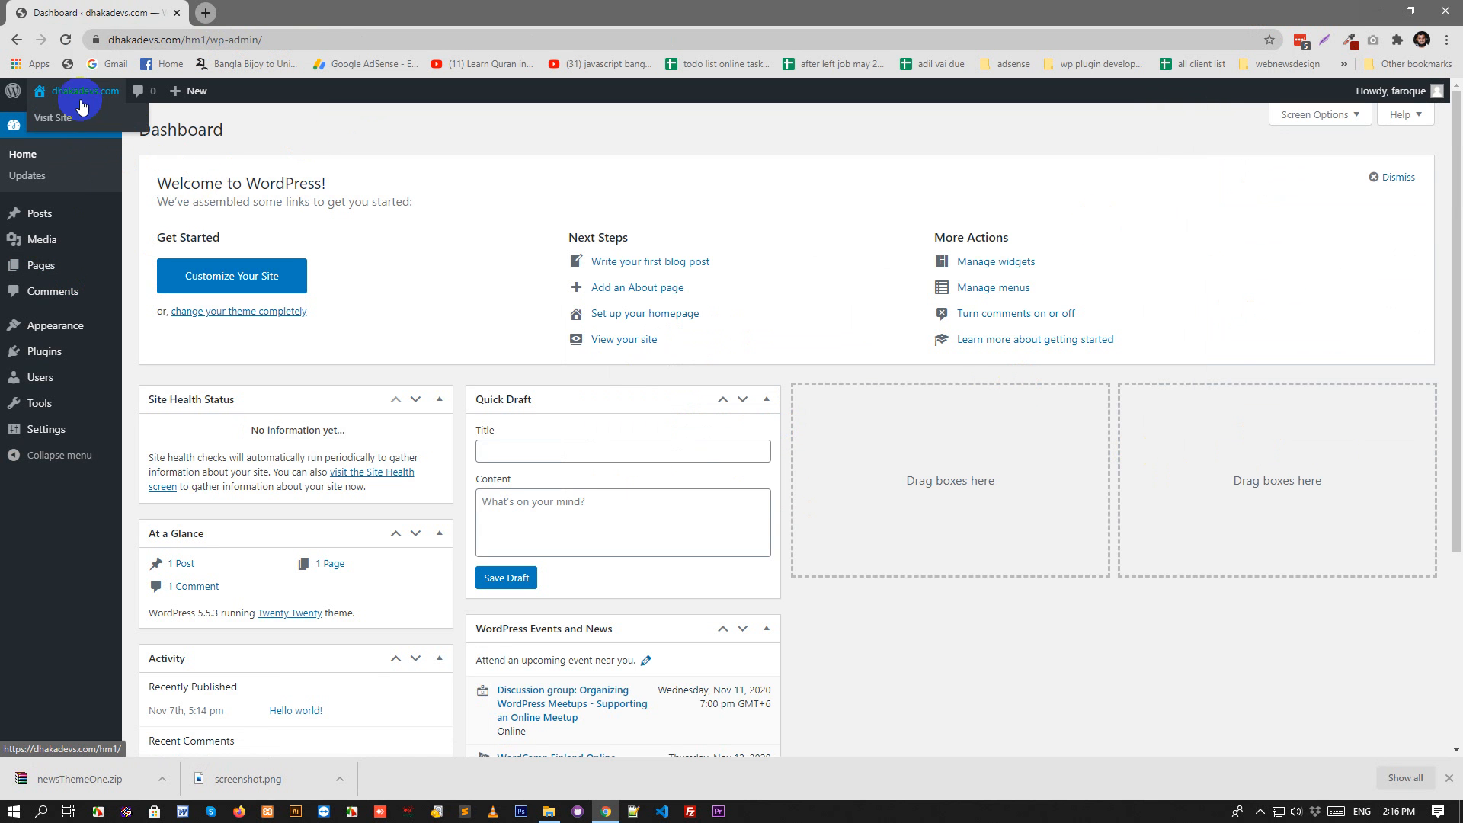
pyautogui.rightClick(58, 119)
pyautogui.click(79, 137)
pyautogui.click(255, 13)
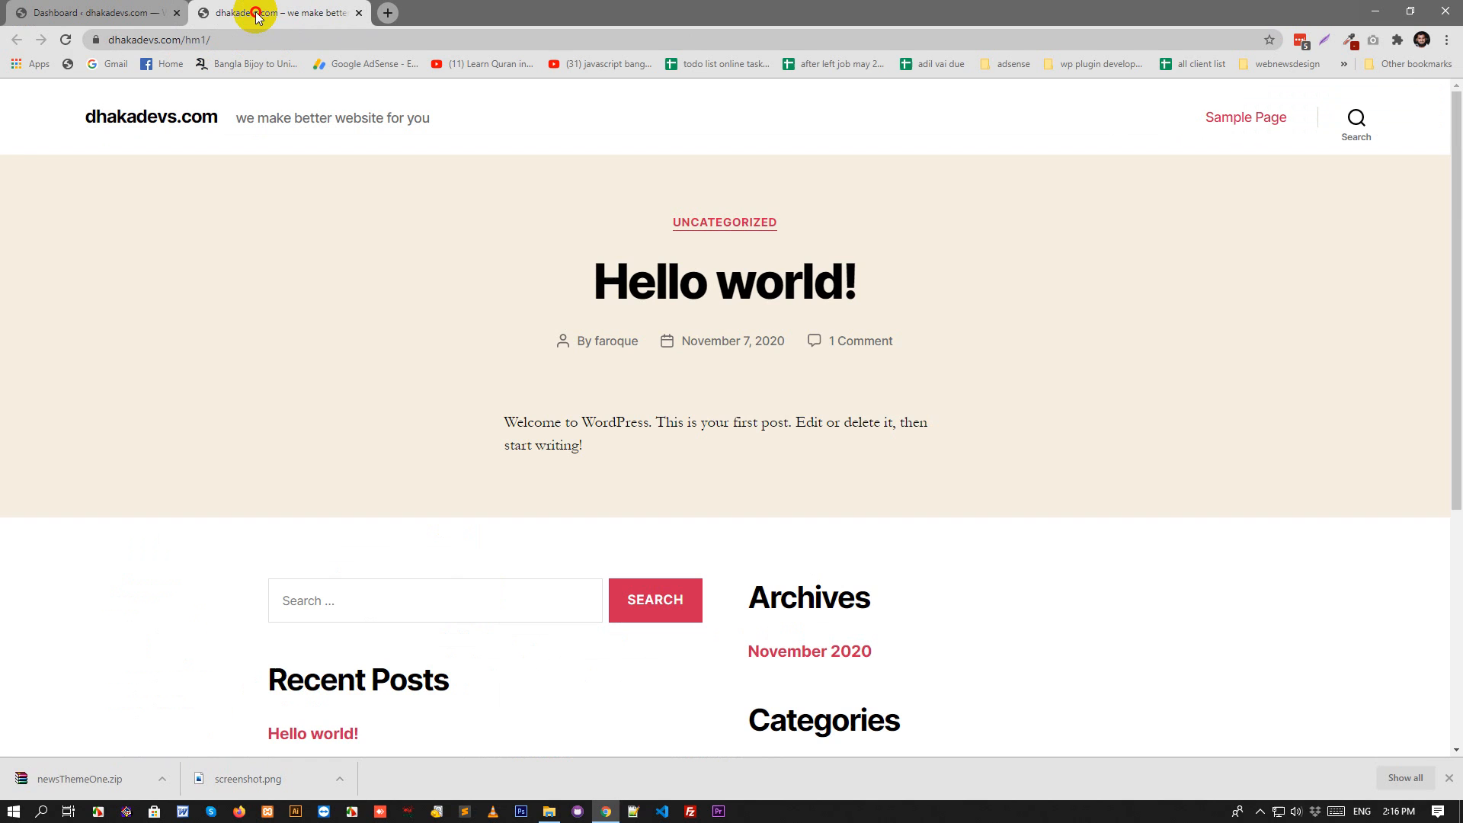
pyautogui.scroll(-5, 1021, 437)
pyautogui.scroll(5, 1014, 461)
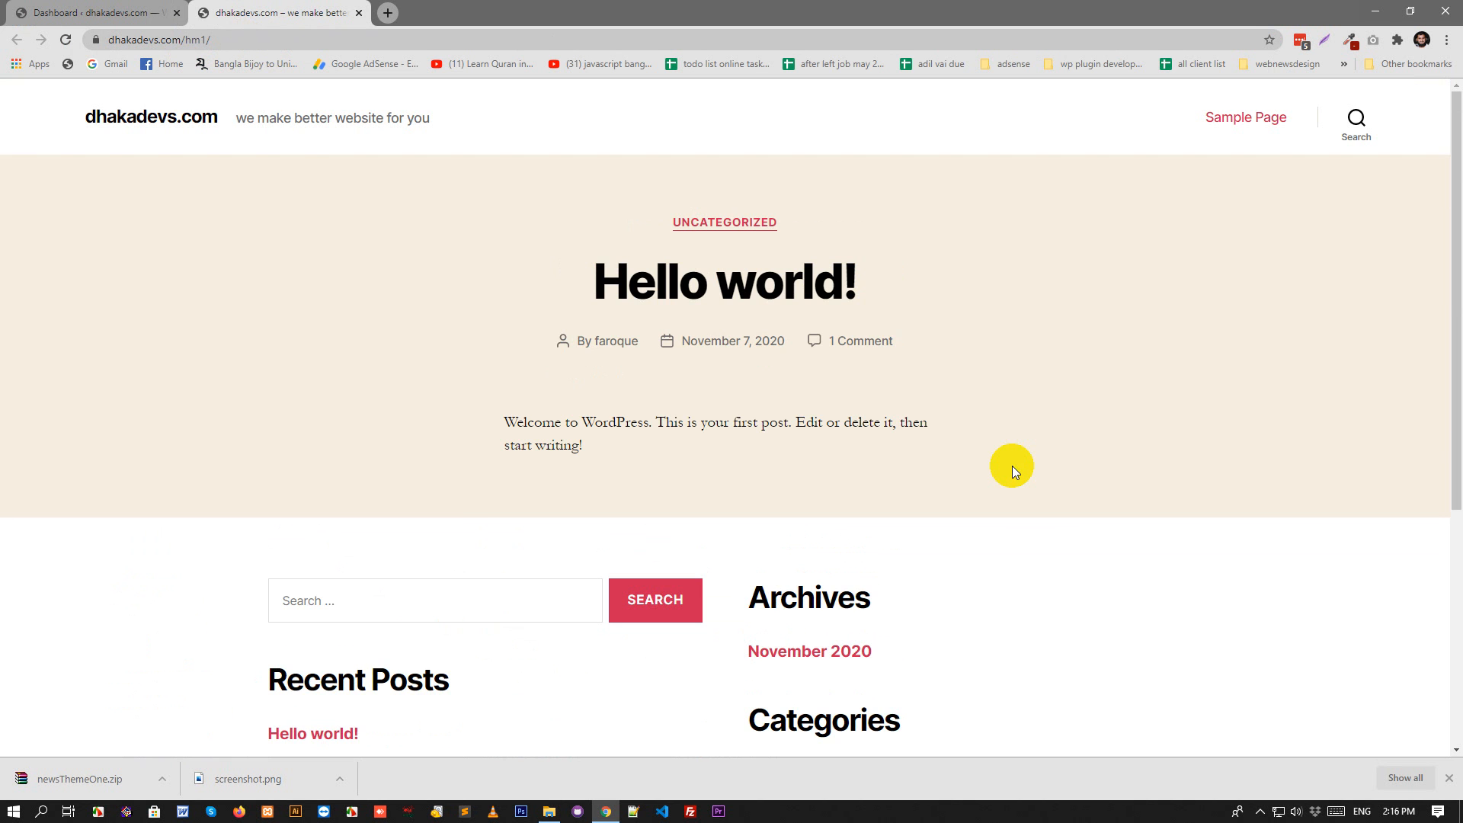
# Look through the WordPress dashboard page and check it against the live site's front page.
pyautogui.click(21, 13)
pyautogui.scroll(-4, 630, 373)
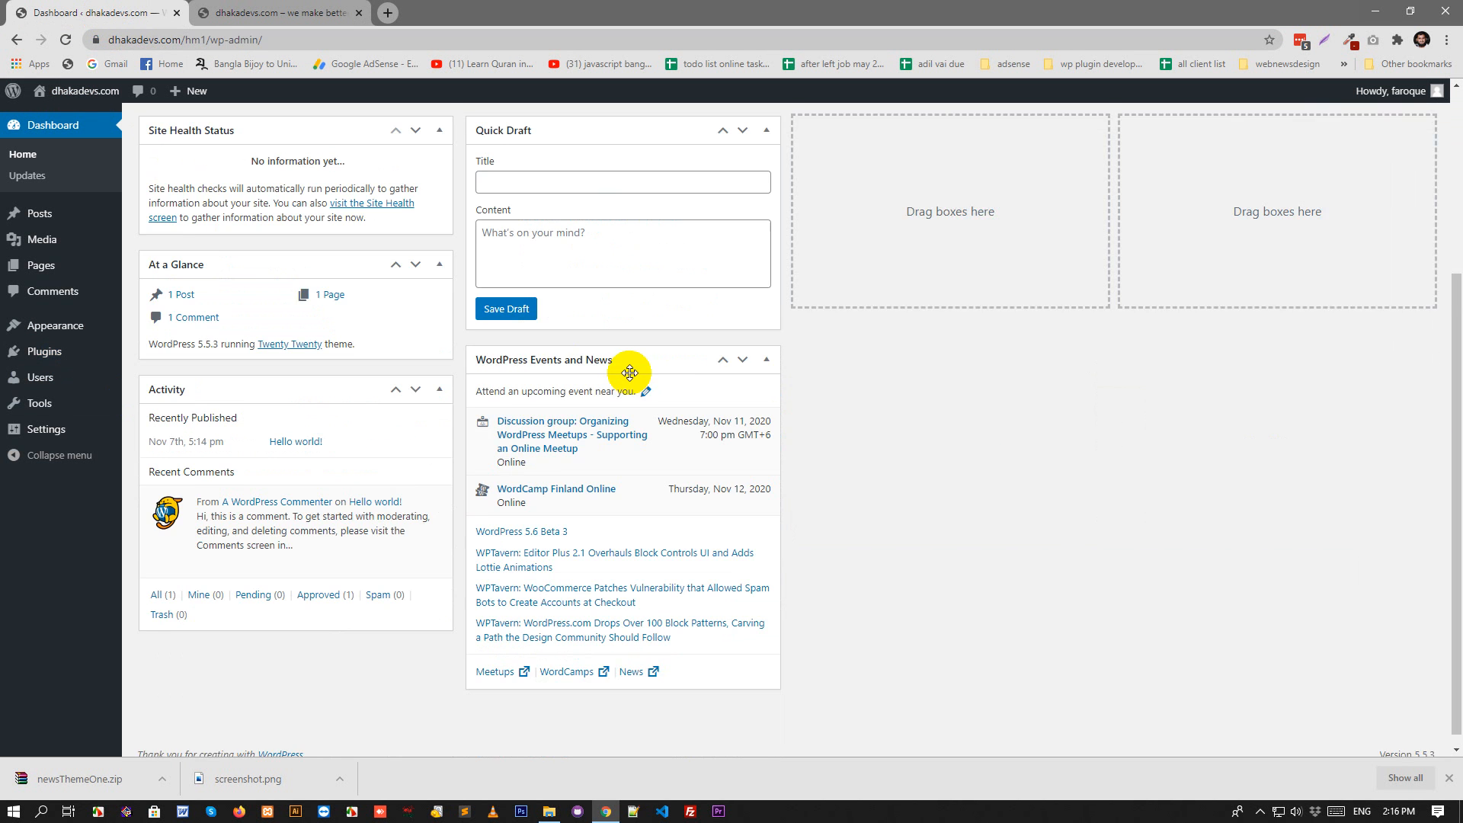
pyautogui.scroll(4, 629, 373)
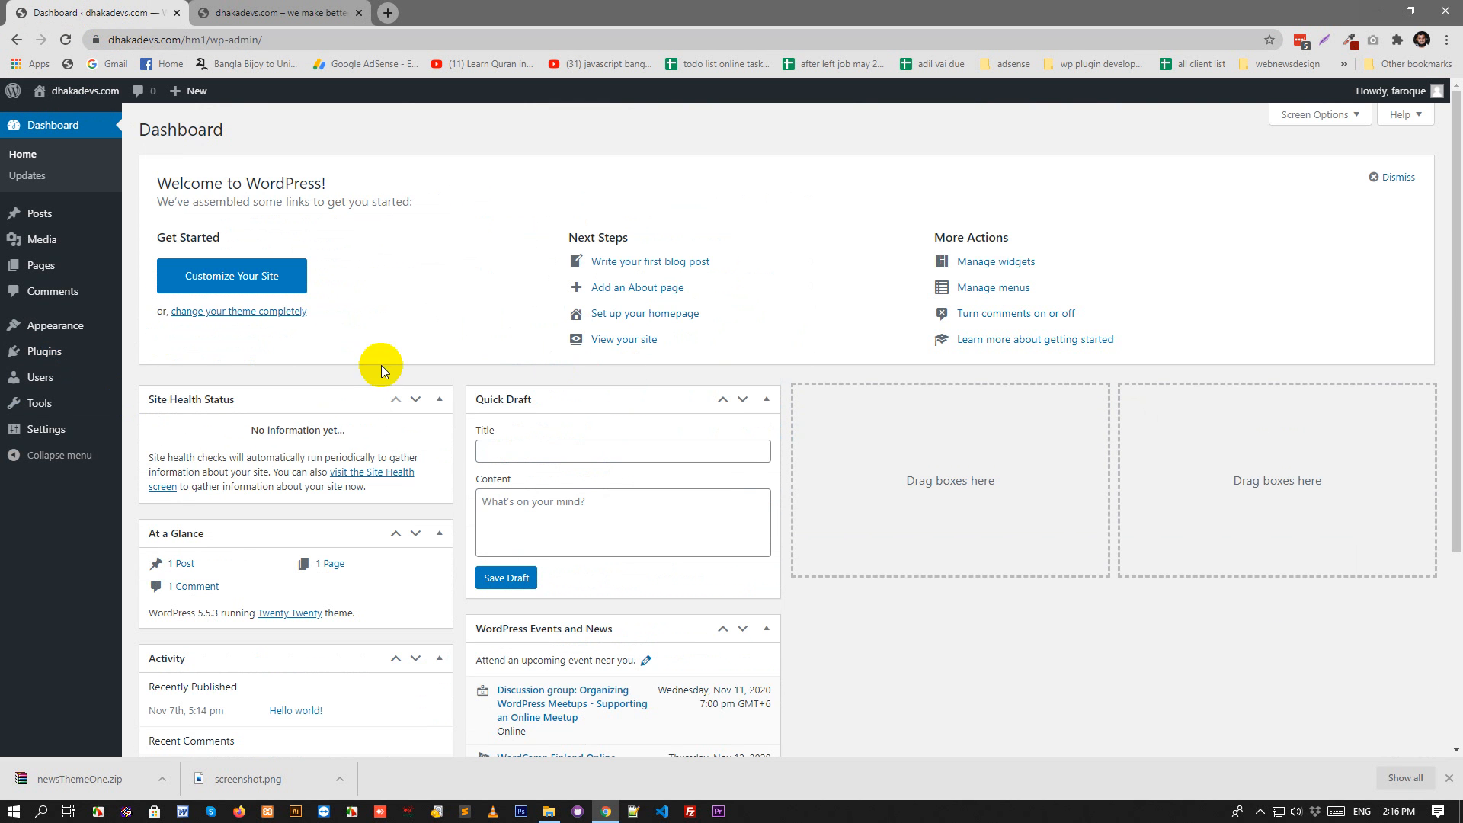
pyautogui.click(280, 9)
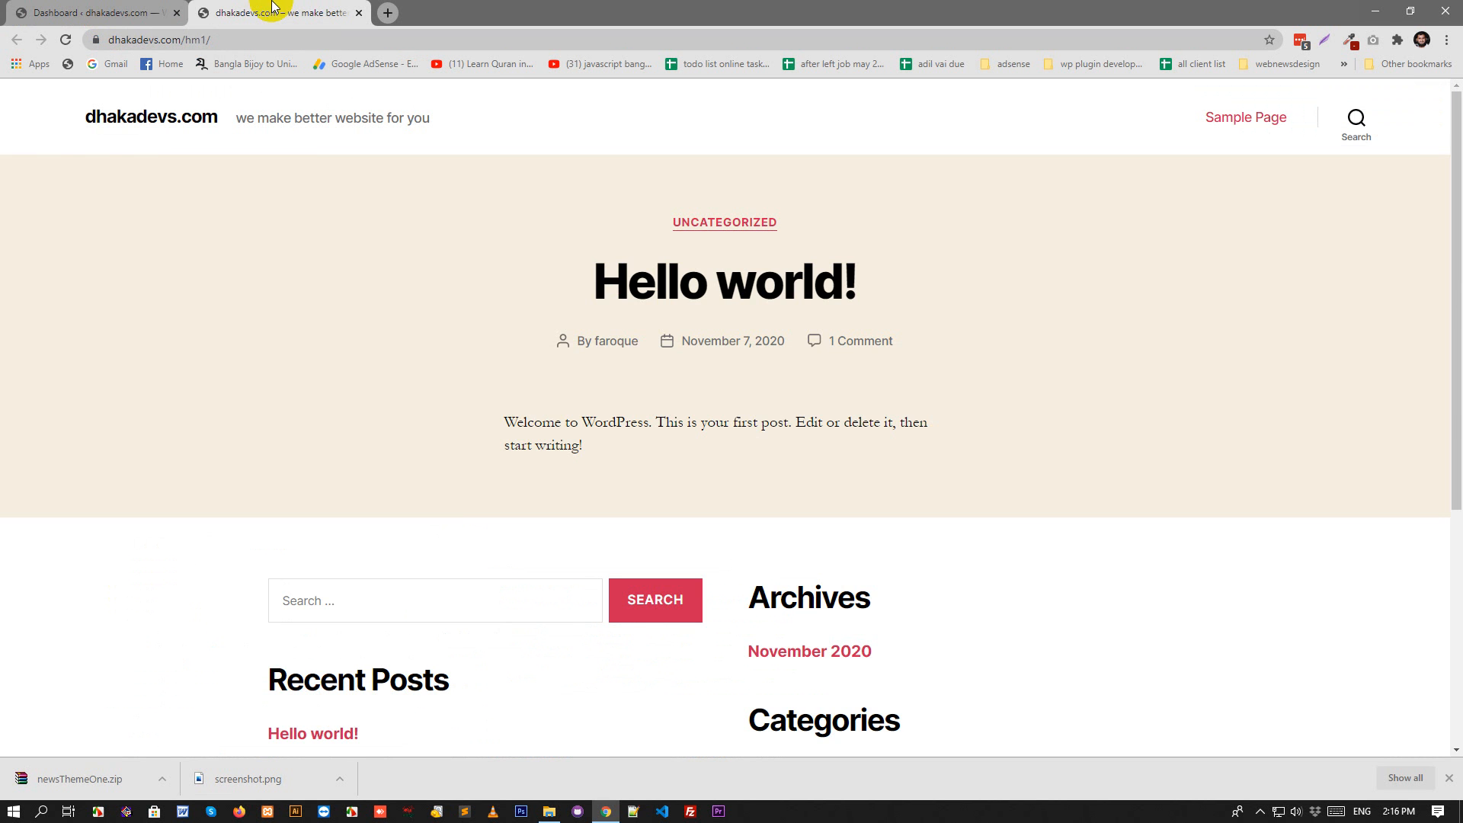
pyautogui.click(132, 12)
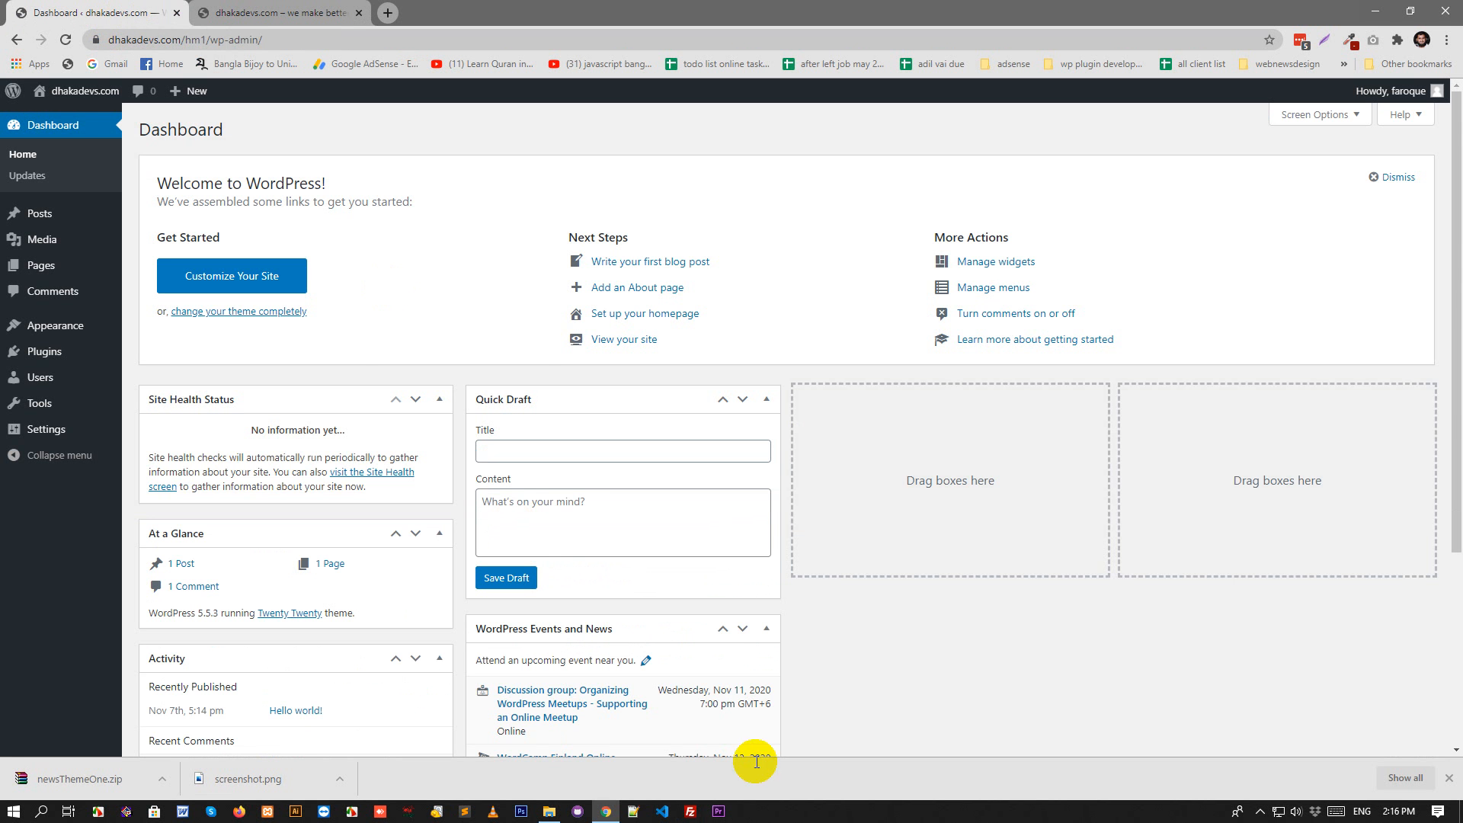
# Switch to the Downloads folder in File Explorer and extract News Theme 1.zip into that same folder.
pyautogui.moveTo(557, 814)
pyautogui.click(551, 765)
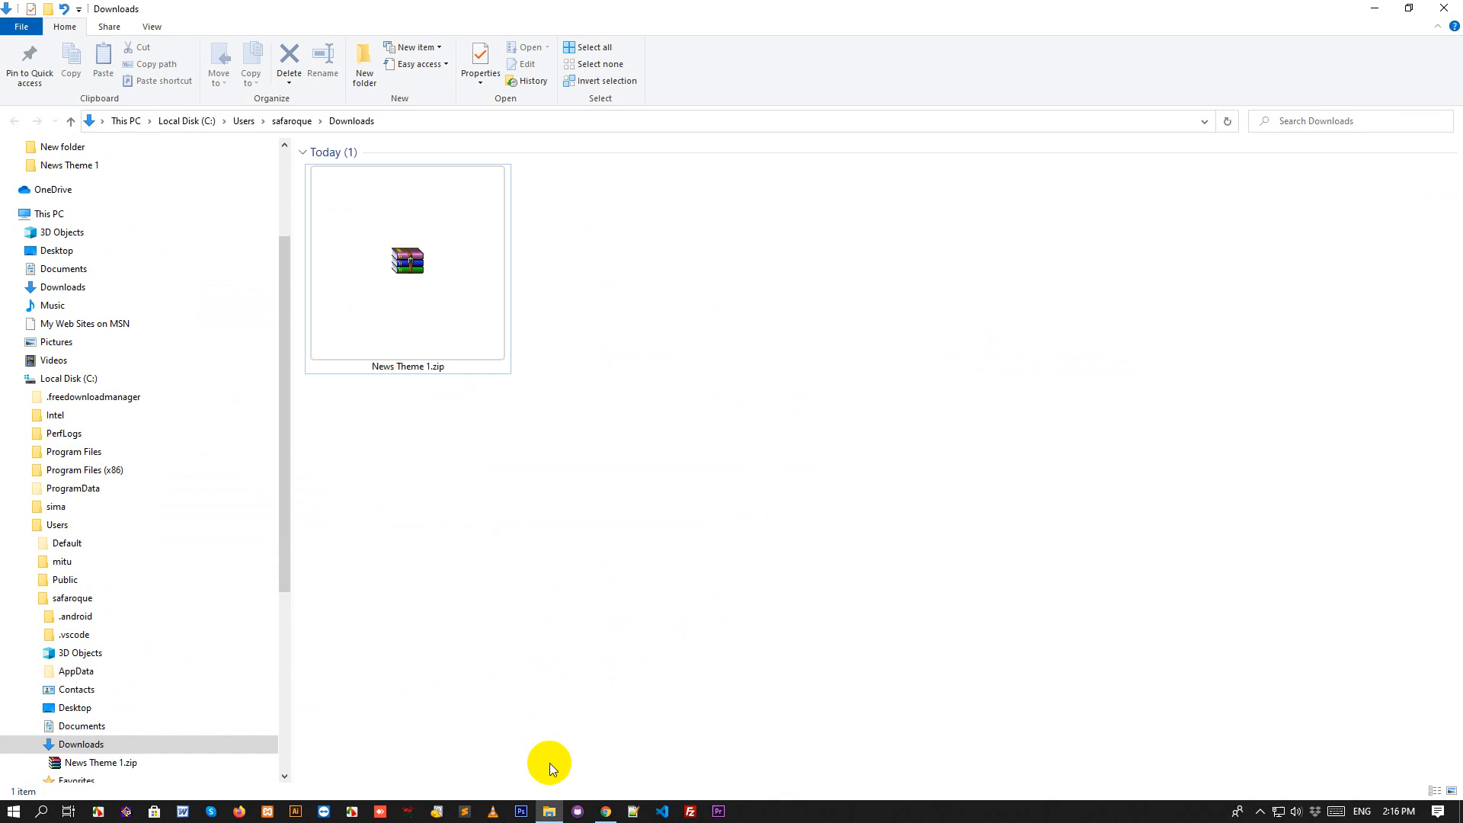
pyautogui.rightClick(666, 242)
pyautogui.click(685, 303)
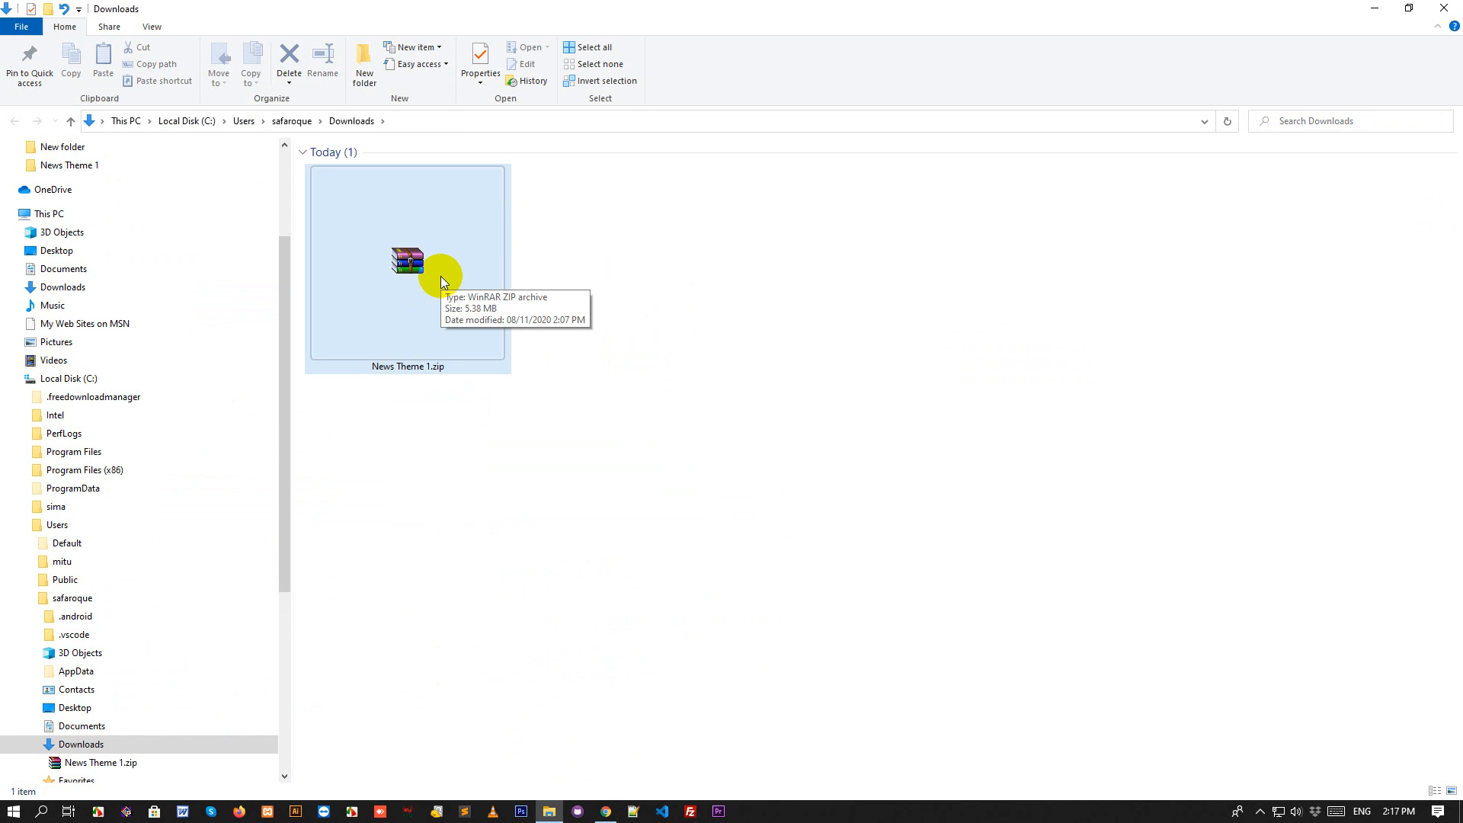
pyautogui.rightClick(408, 261)
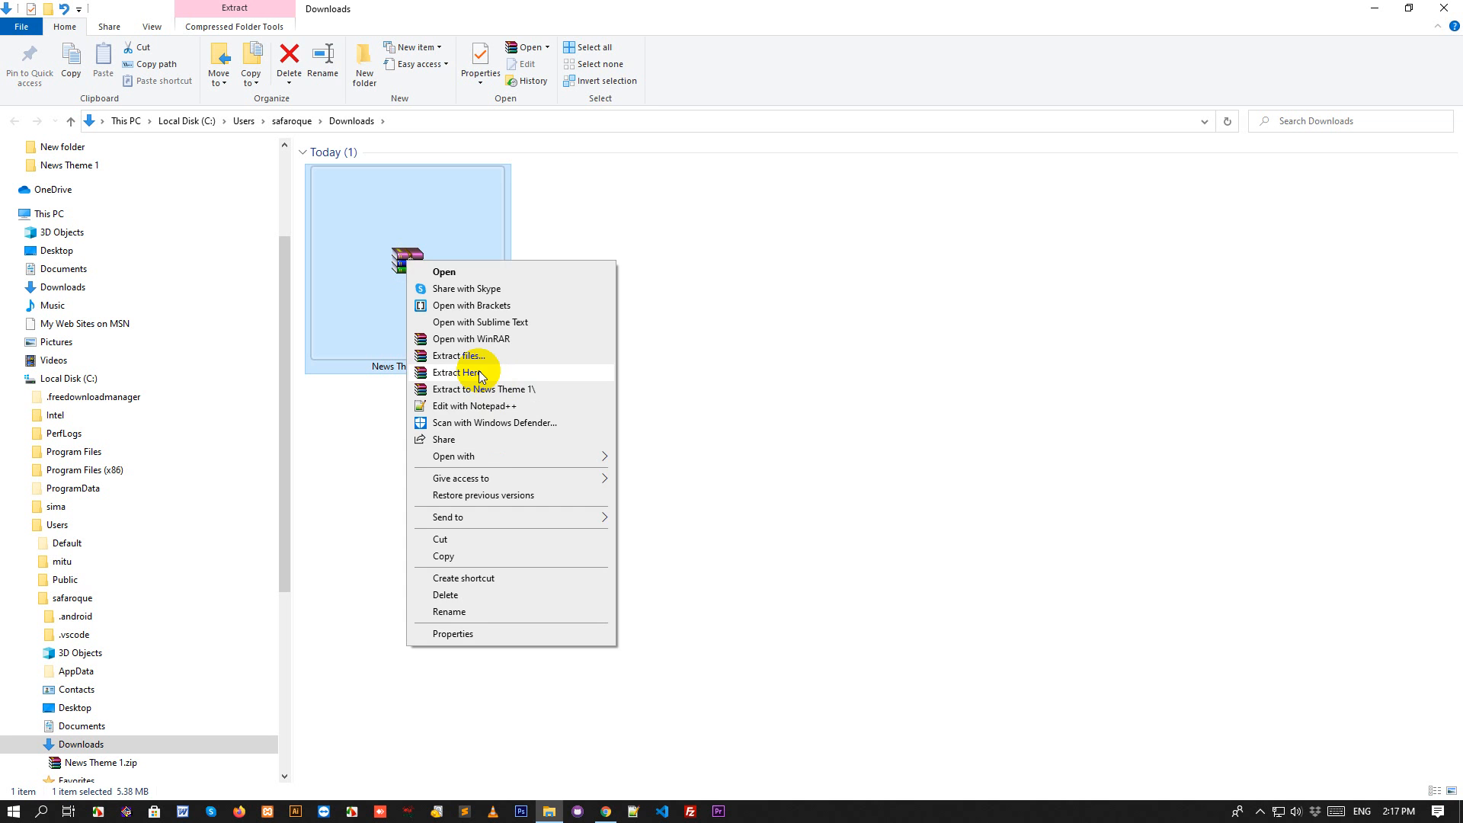
pyautogui.click(480, 373)
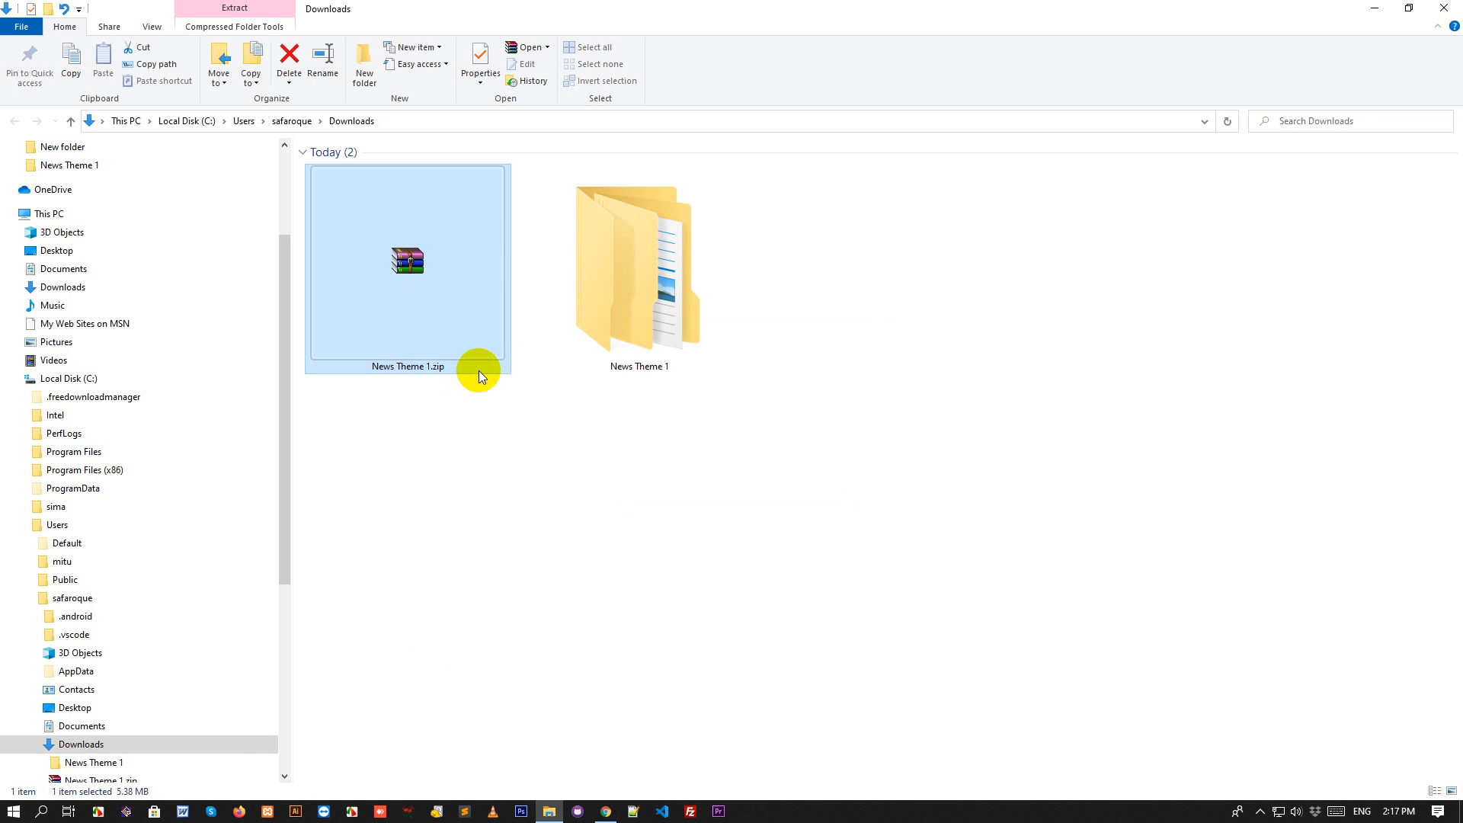
# Open category-and-advertisement-documantation.jpg from the documentation subfolder of the extracted News Theme 1 folder.
pyautogui.click(631, 260)
pyautogui.doubleClick(631, 258)
pyautogui.doubleClick(381, 172)
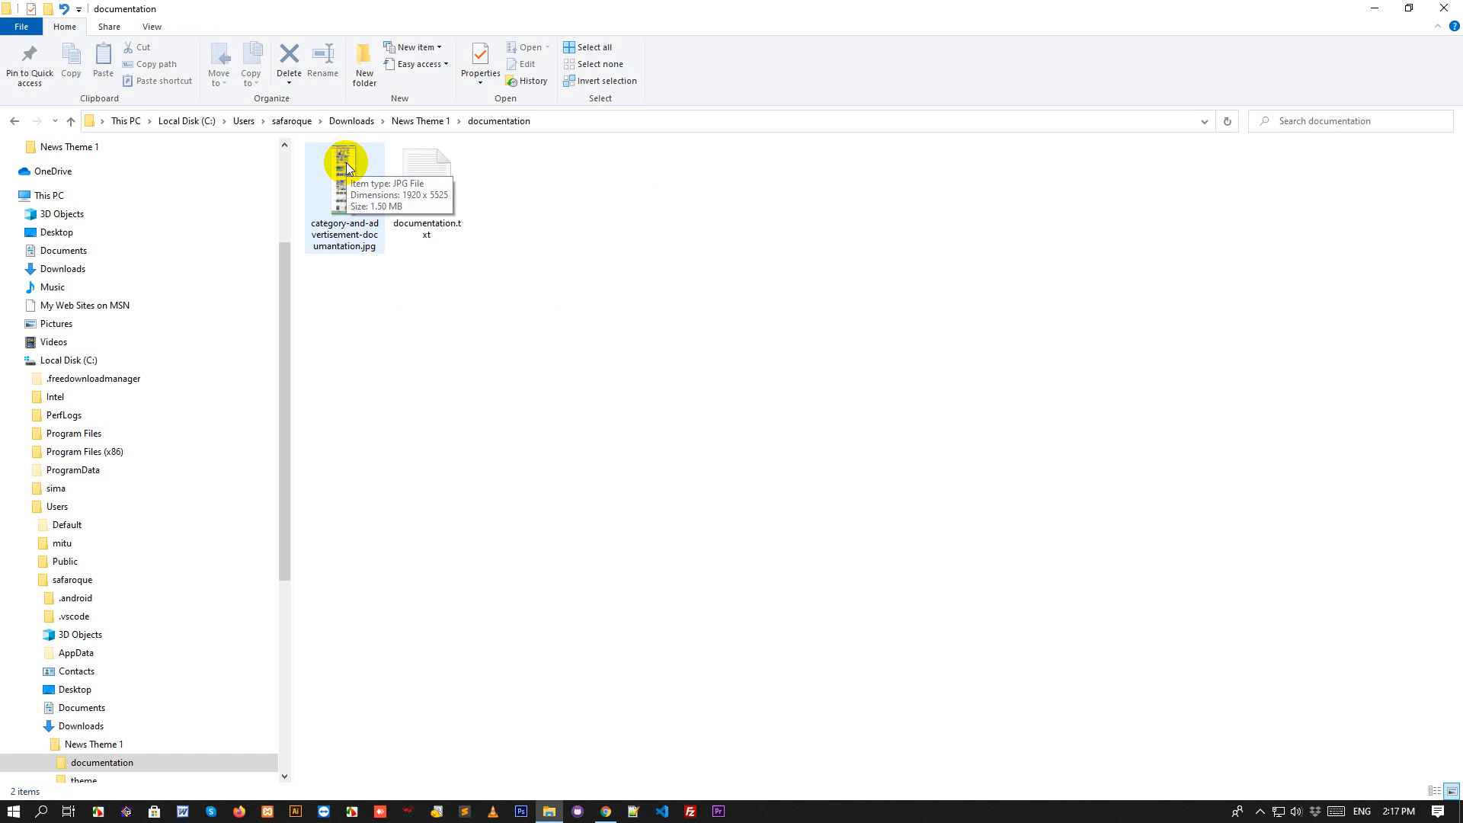
pyautogui.click(321, 189)
pyautogui.doubleClick(321, 187)
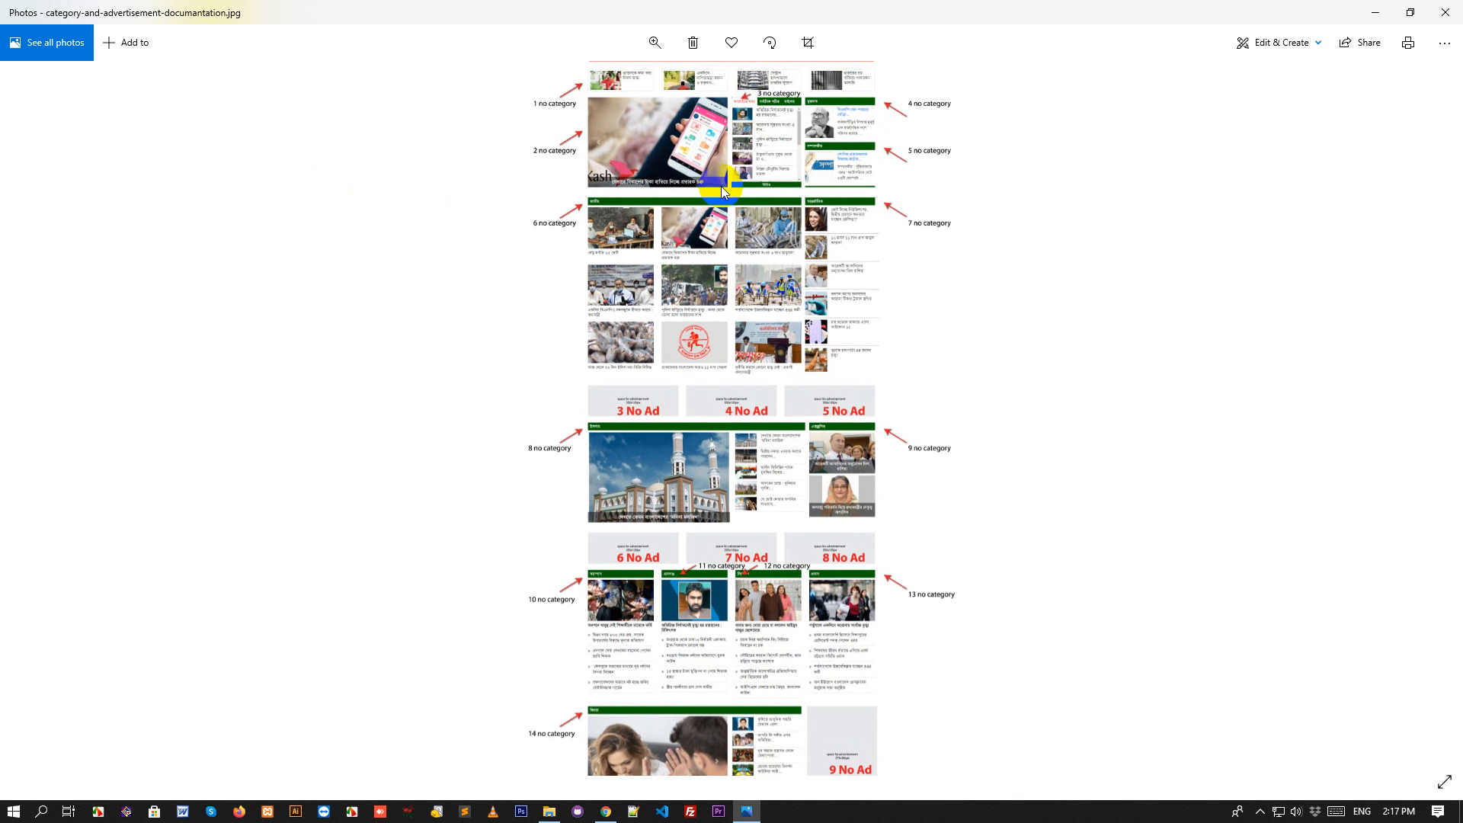
# Zoom in on the documentation image, examine the numbered category and ad positions over its full length, and close it.
pyautogui.moveTo(730, 189); pyautogui.dragTo(744, 315)
pyautogui.click(667, 47)
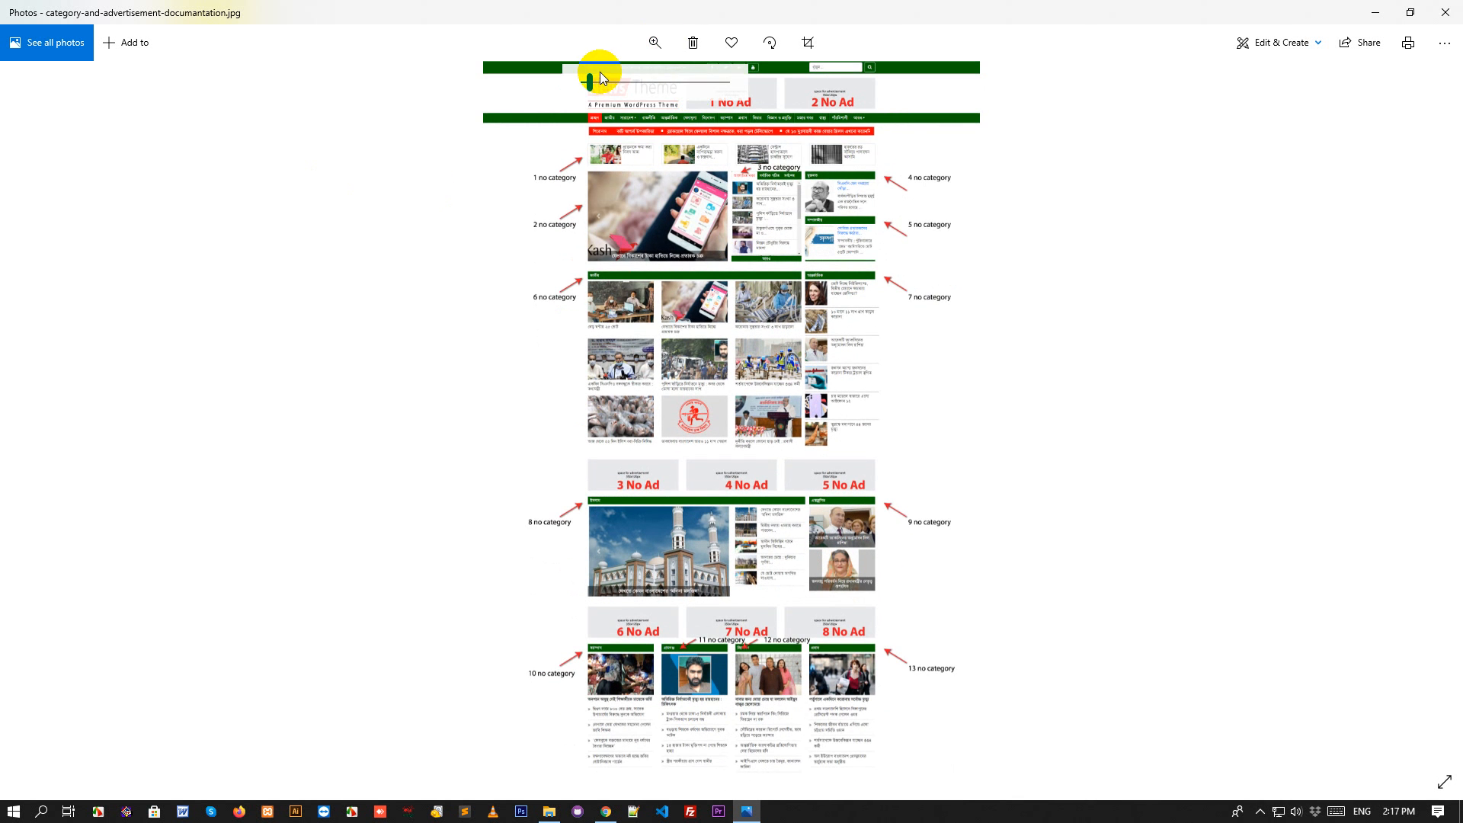
pyautogui.moveTo(592, 82); pyautogui.dragTo(682, 398)
pyautogui.moveTo(665, 543); pyautogui.dragTo(660, 421)
pyautogui.scroll(-15, 716, 577)
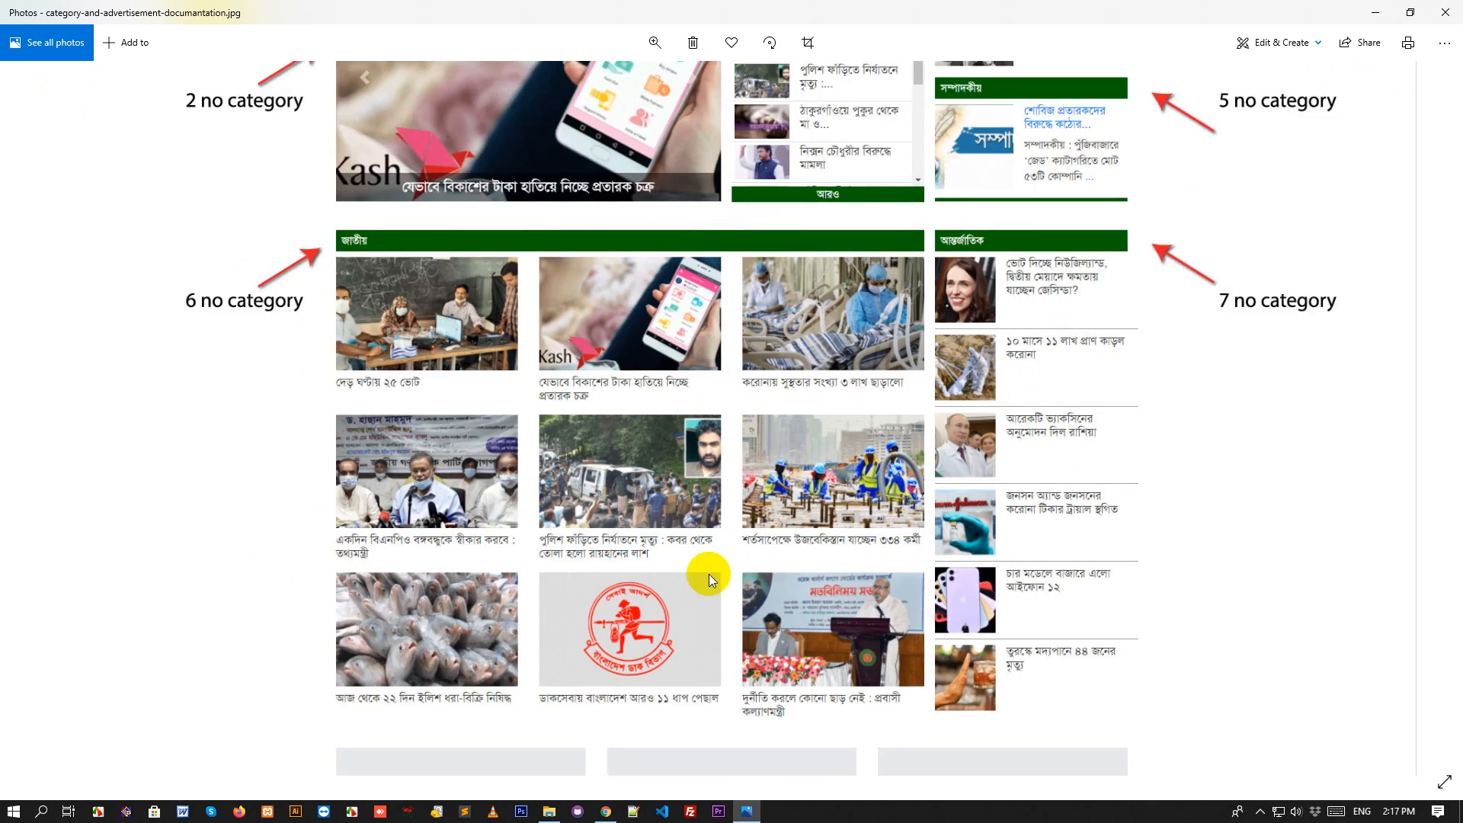
pyautogui.scroll(-15, 724, 550)
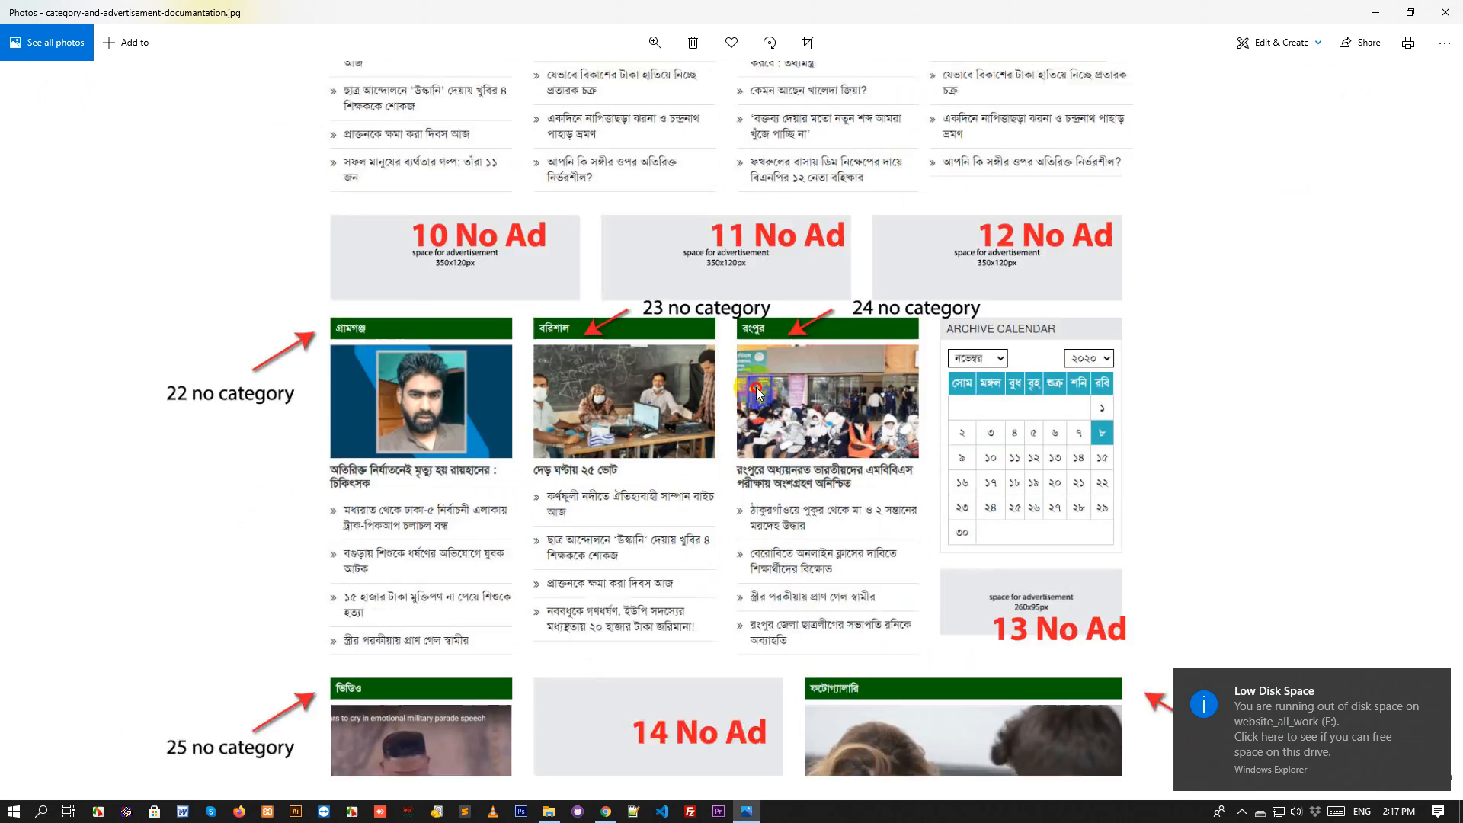
pyautogui.moveTo(756, 387); pyautogui.dragTo(758, 328)
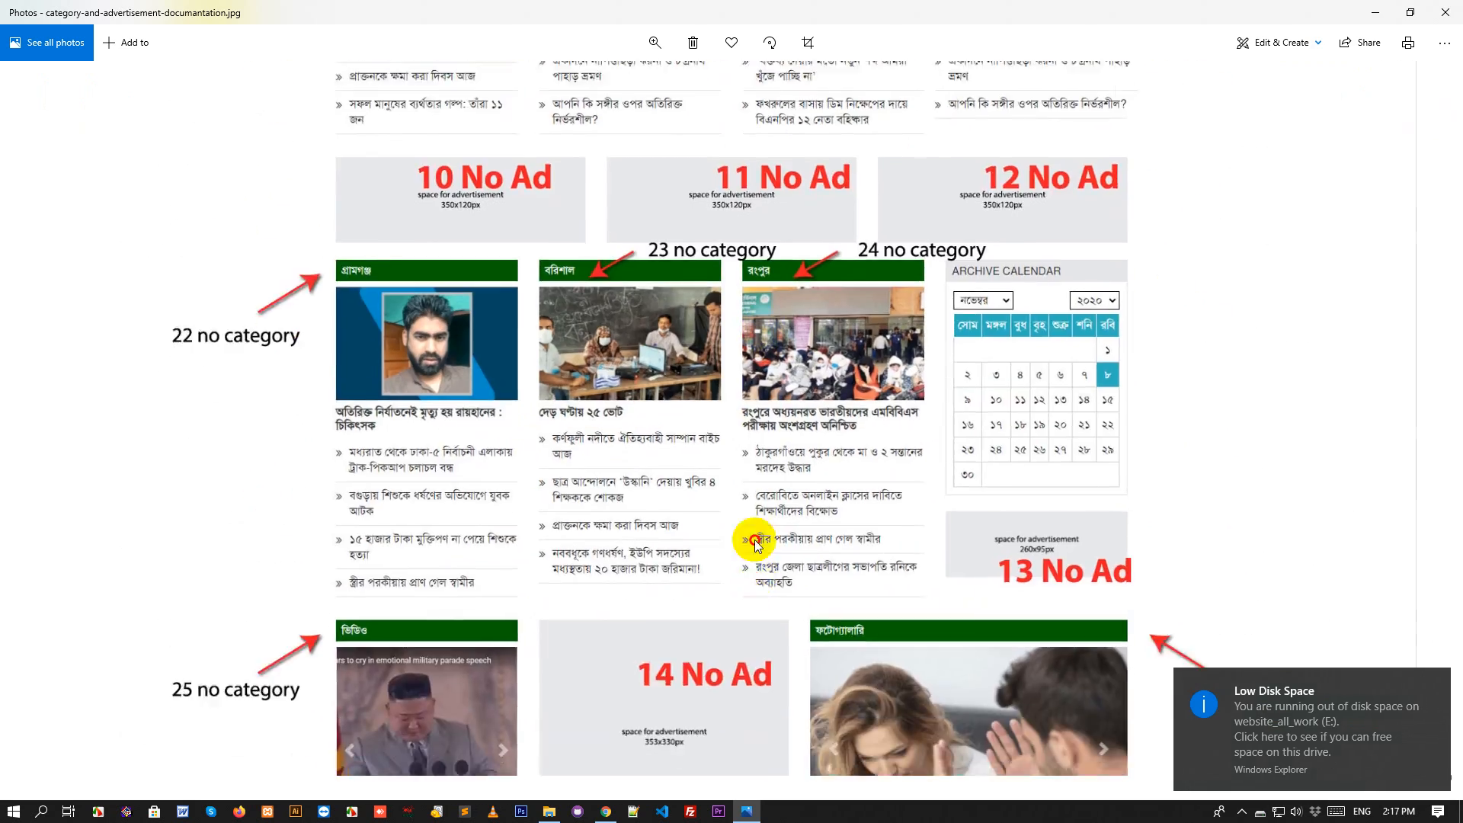
pyautogui.moveTo(753, 540); pyautogui.dragTo(751, 278)
pyautogui.moveTo(737, 514); pyautogui.dragTo(731, 463)
pyautogui.moveTo(819, 195); pyautogui.dragTo(823, 573)
pyautogui.scroll(20, 789, 418)
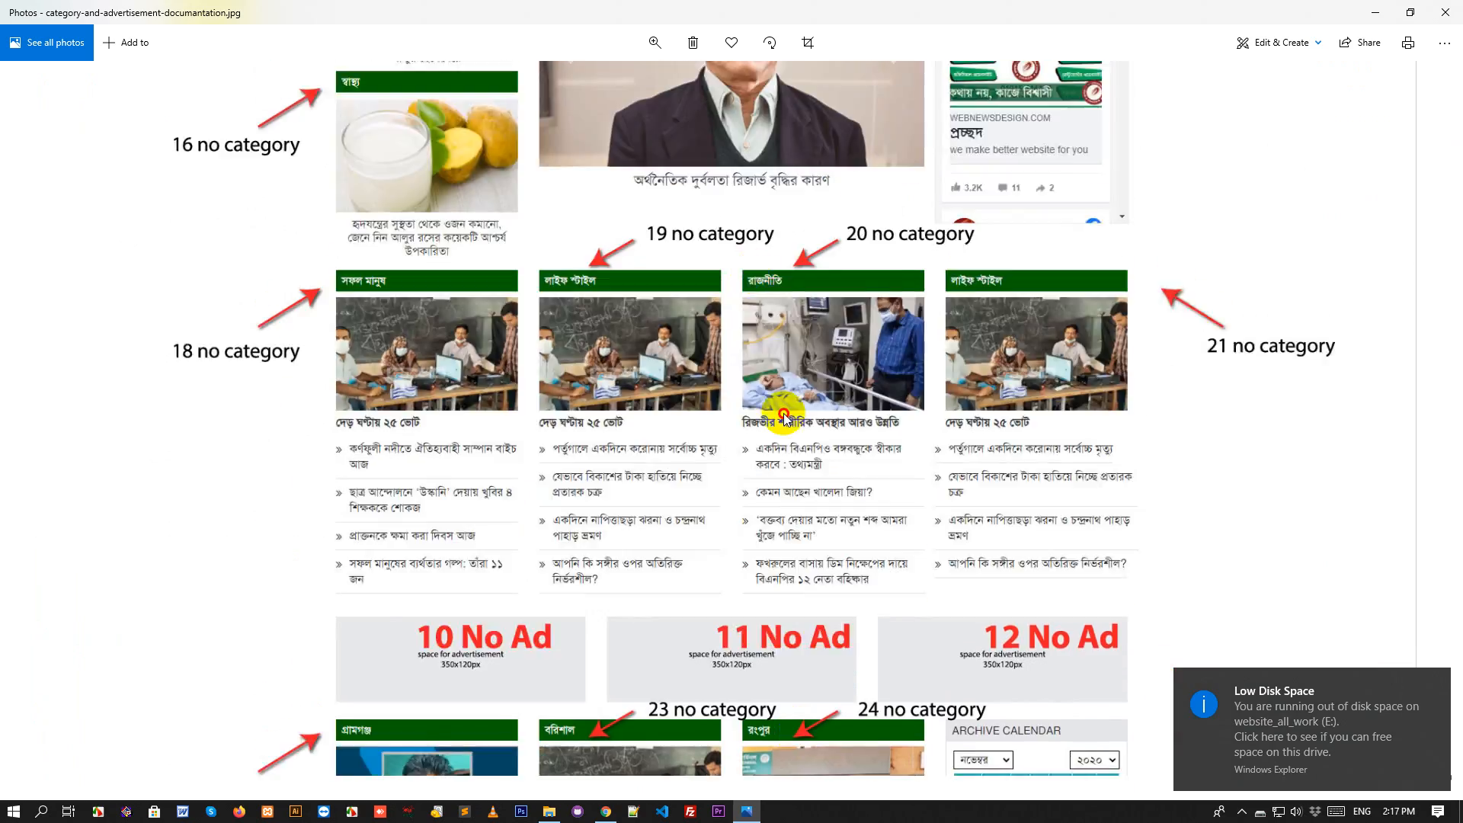
pyautogui.scroll(15, 725, 318)
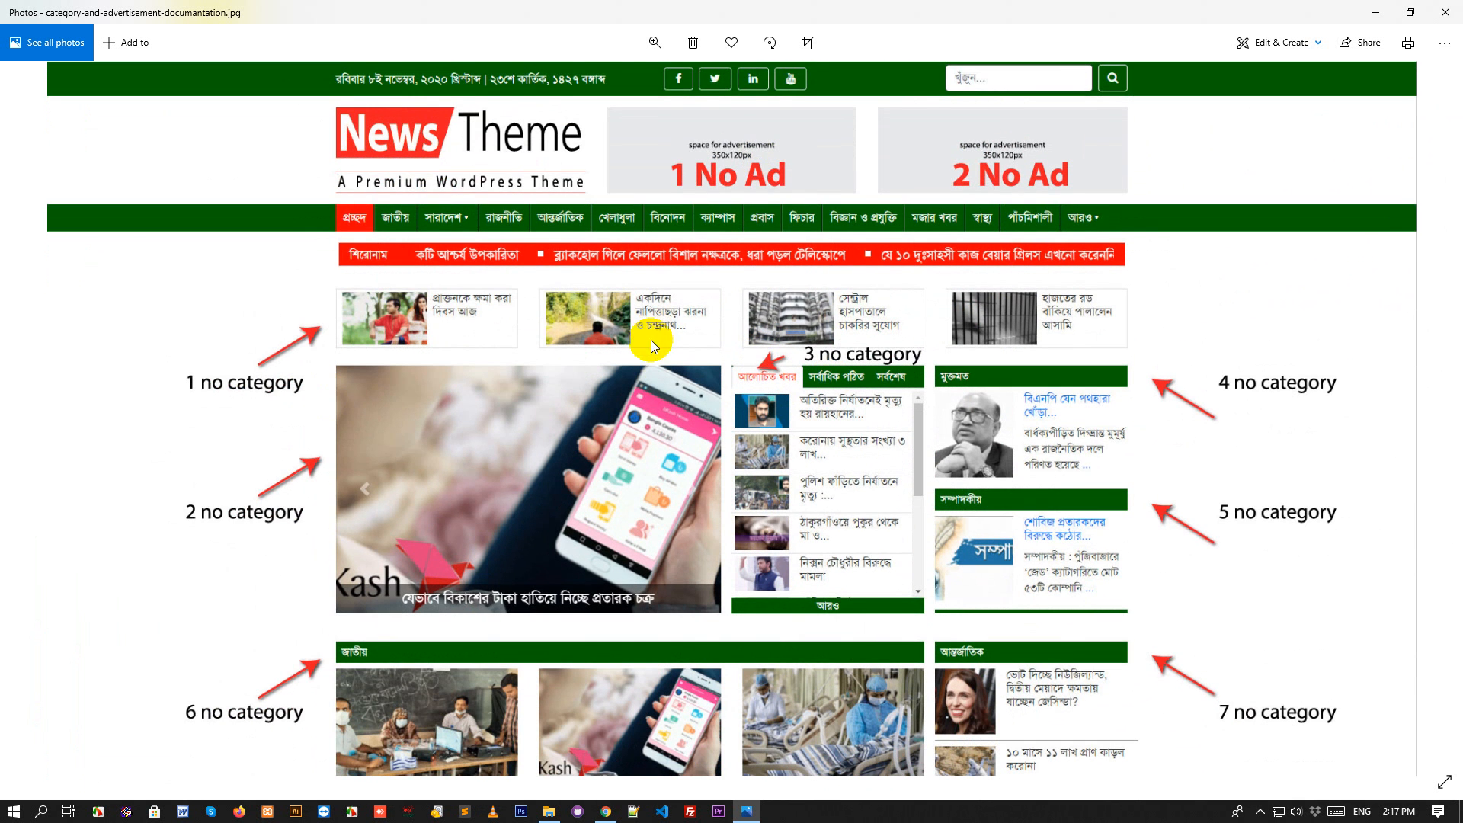
pyautogui.click(1445, 12)
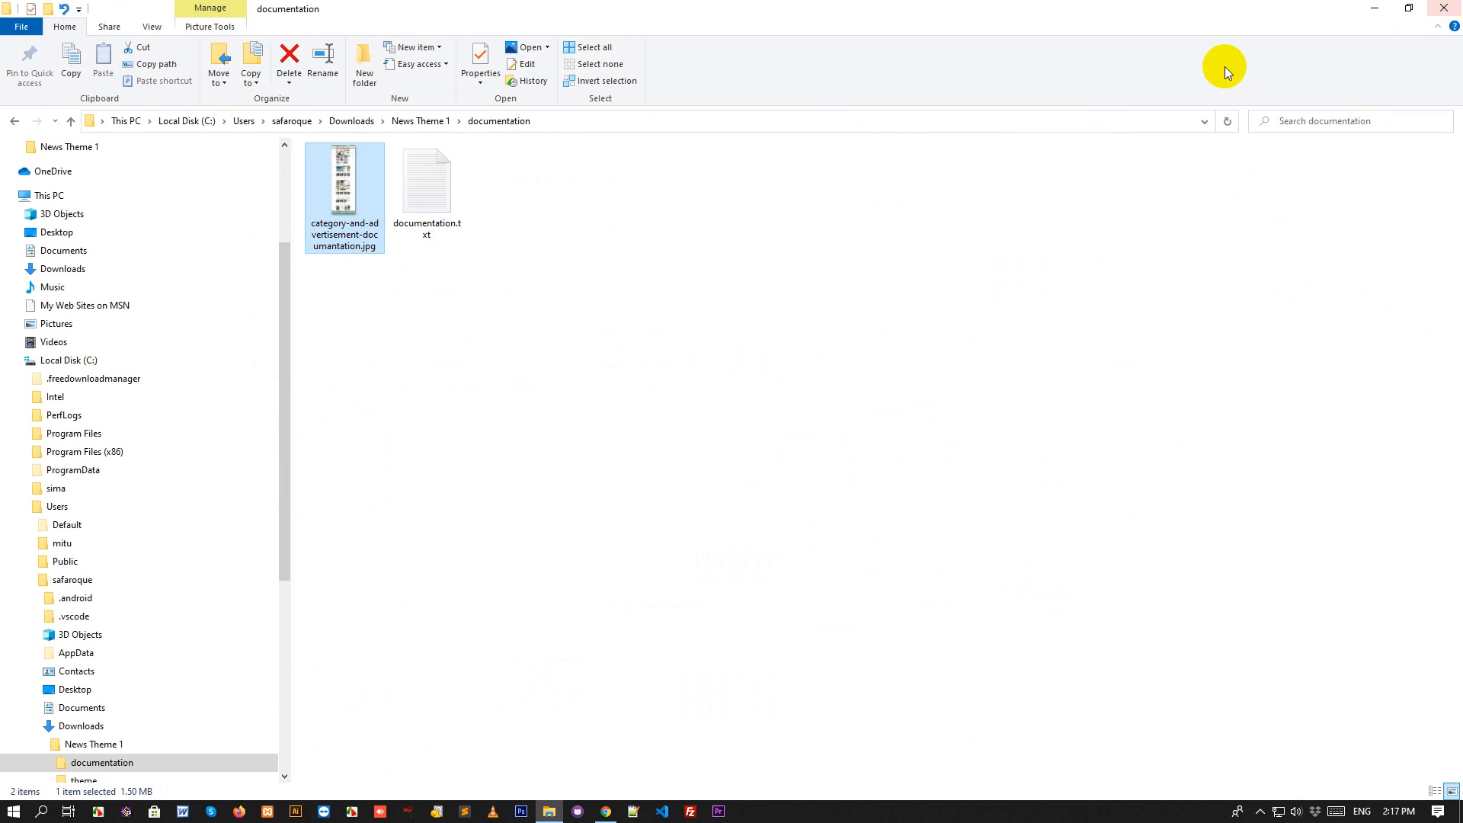
# Go back up to the News Theme 1 folder and open its theme subfolder.
pyautogui.click(521, 253)
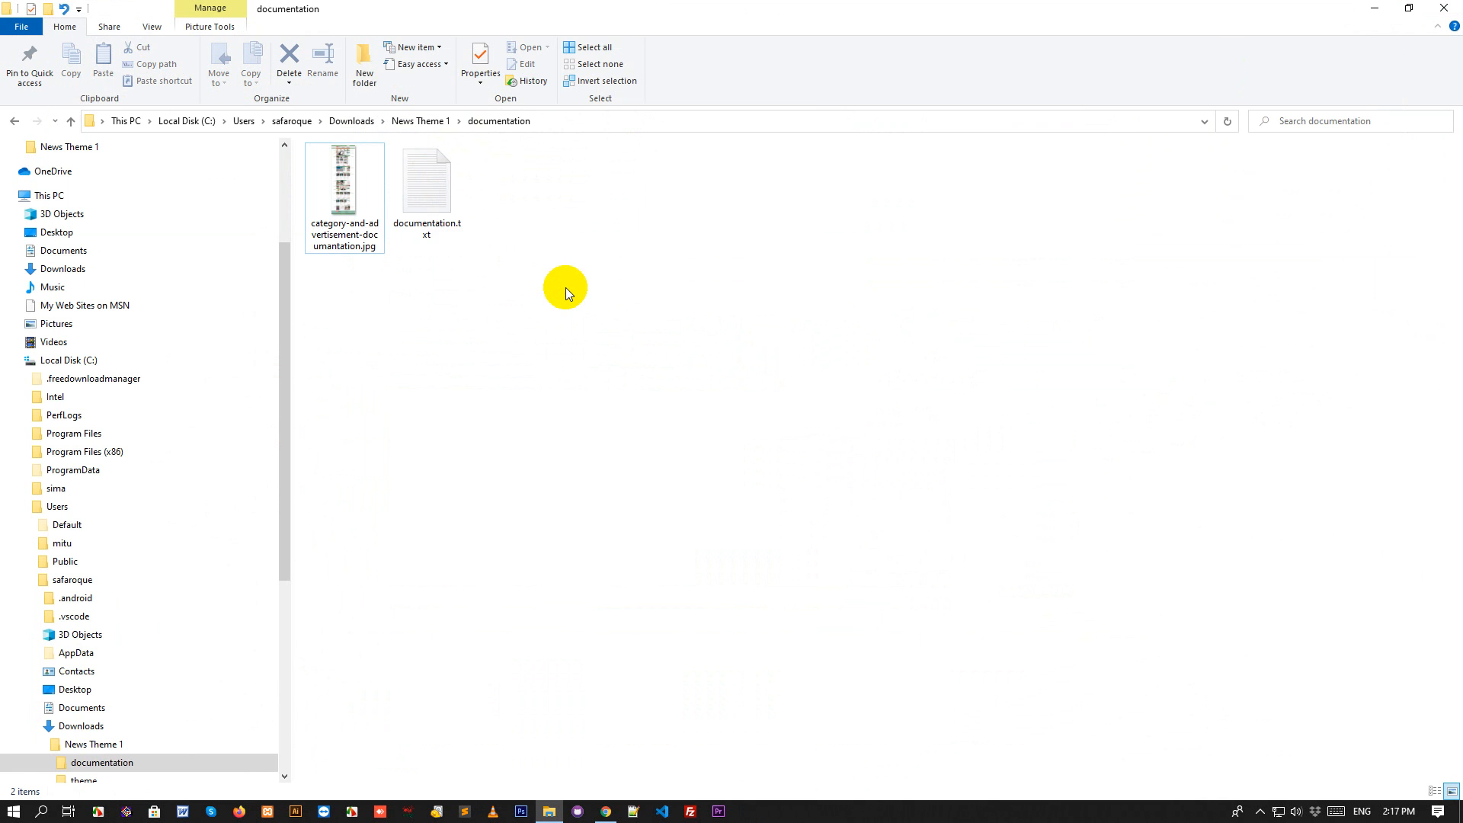
pyautogui.press('BackSpace')
pyautogui.doubleClick(369, 185)
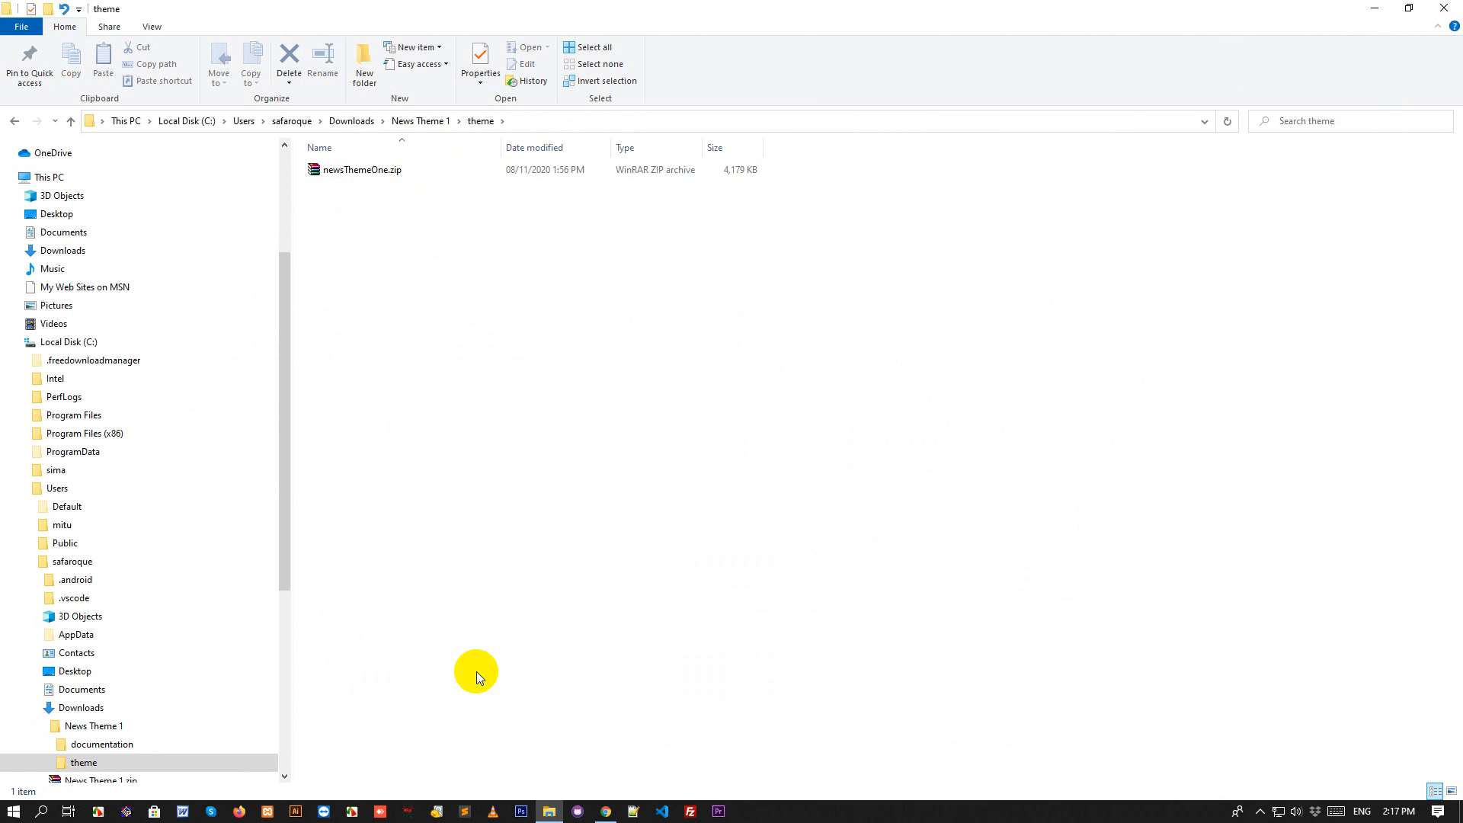
# Switch back to Chrome and open the theme upload form on the WordPress Add Themes page.
pyautogui.click(602, 809)
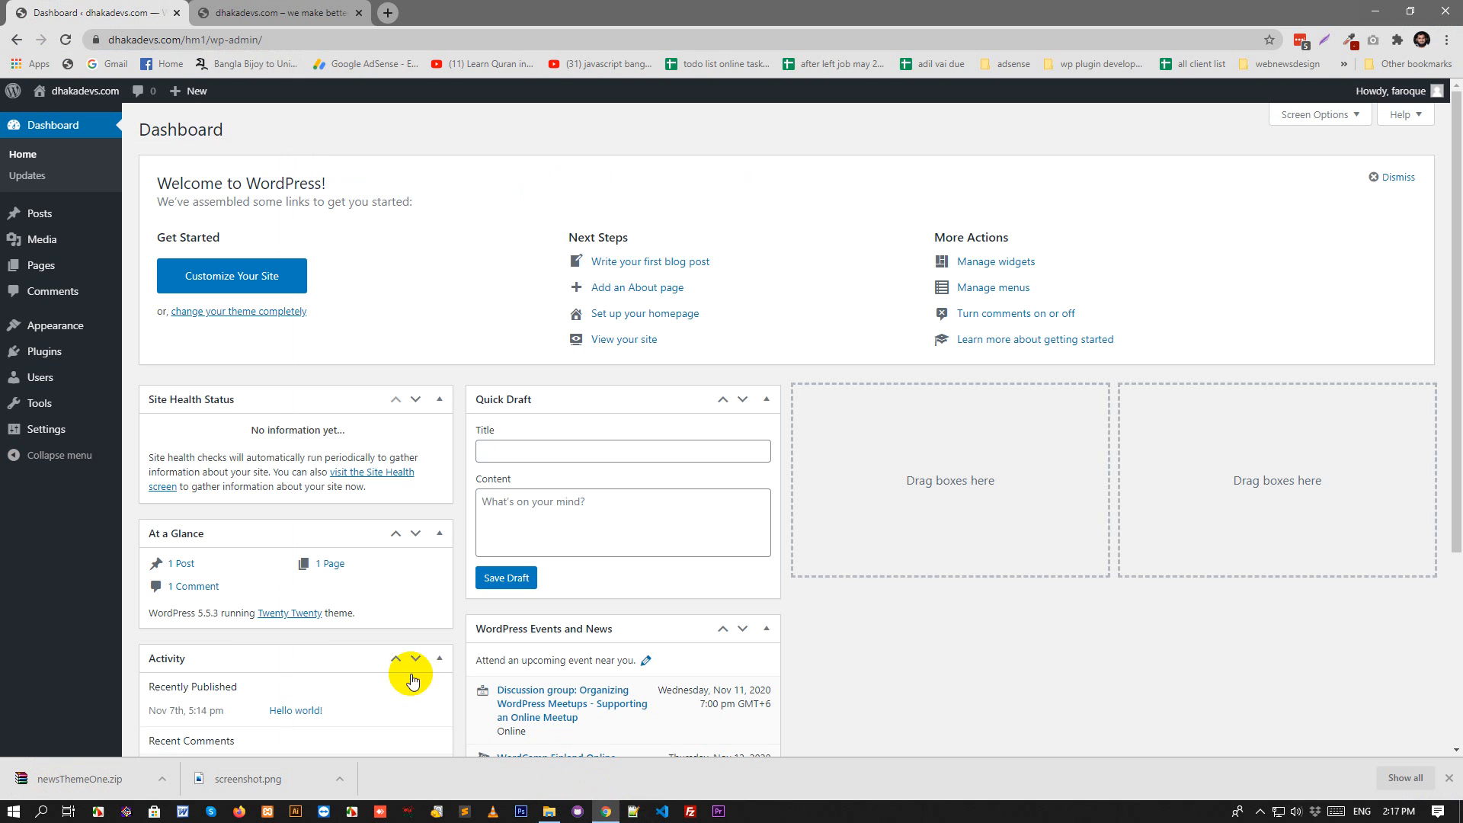
pyautogui.moveTo(4, 274)
pyautogui.moveTo(62, 339)
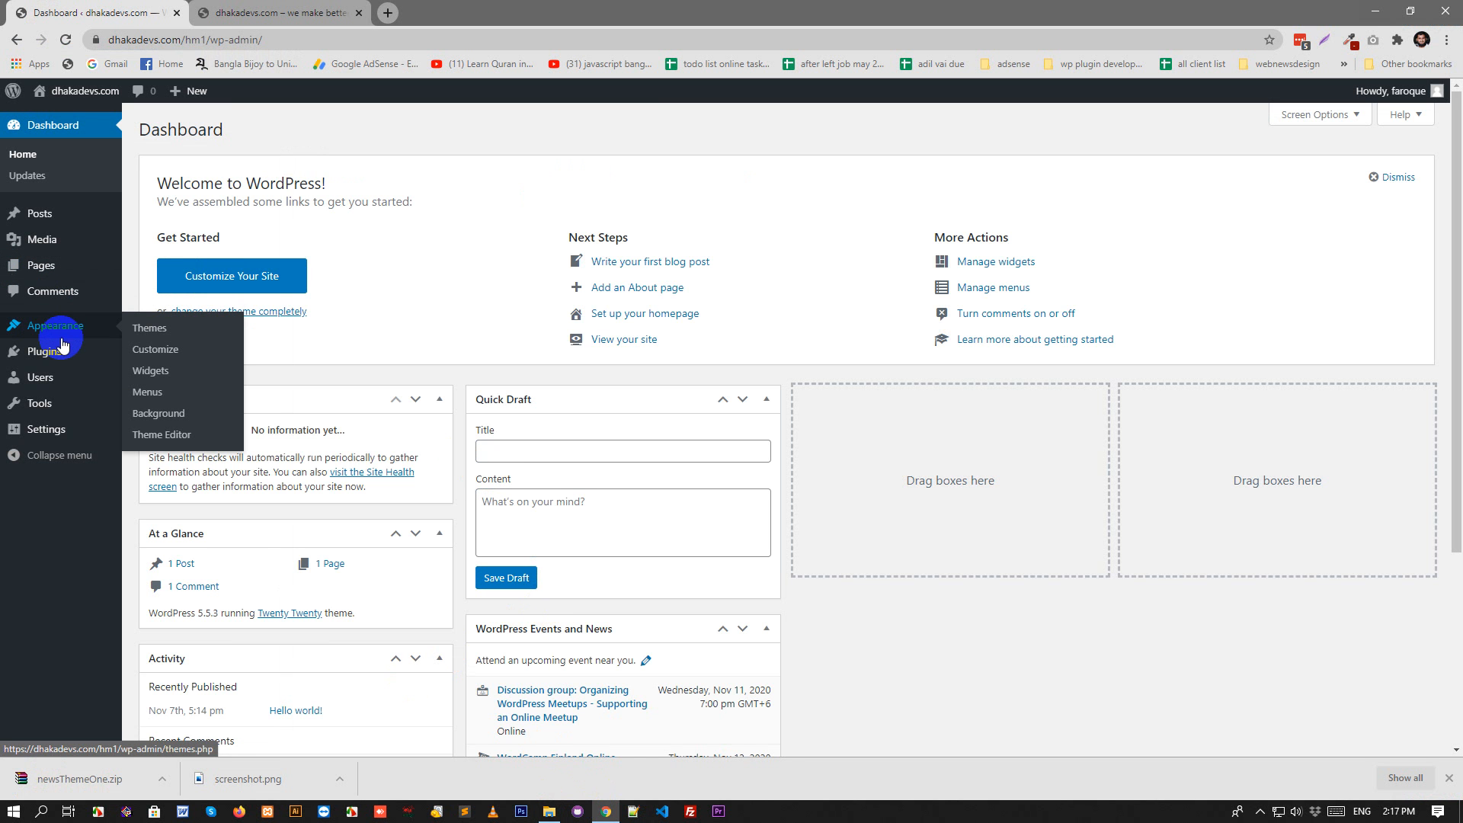
pyautogui.click(152, 327)
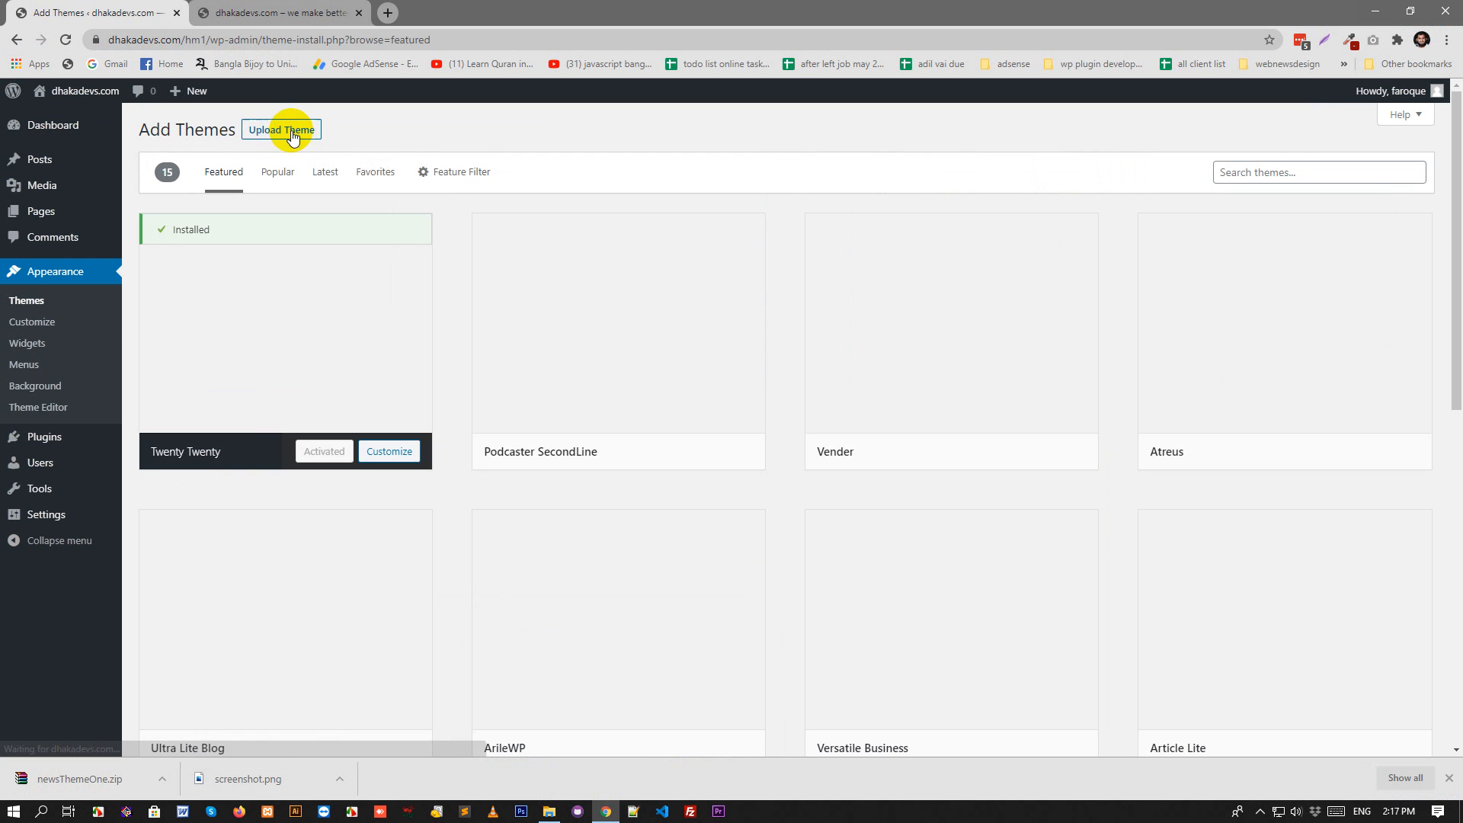
pyautogui.scroll(-5, 568, 240)
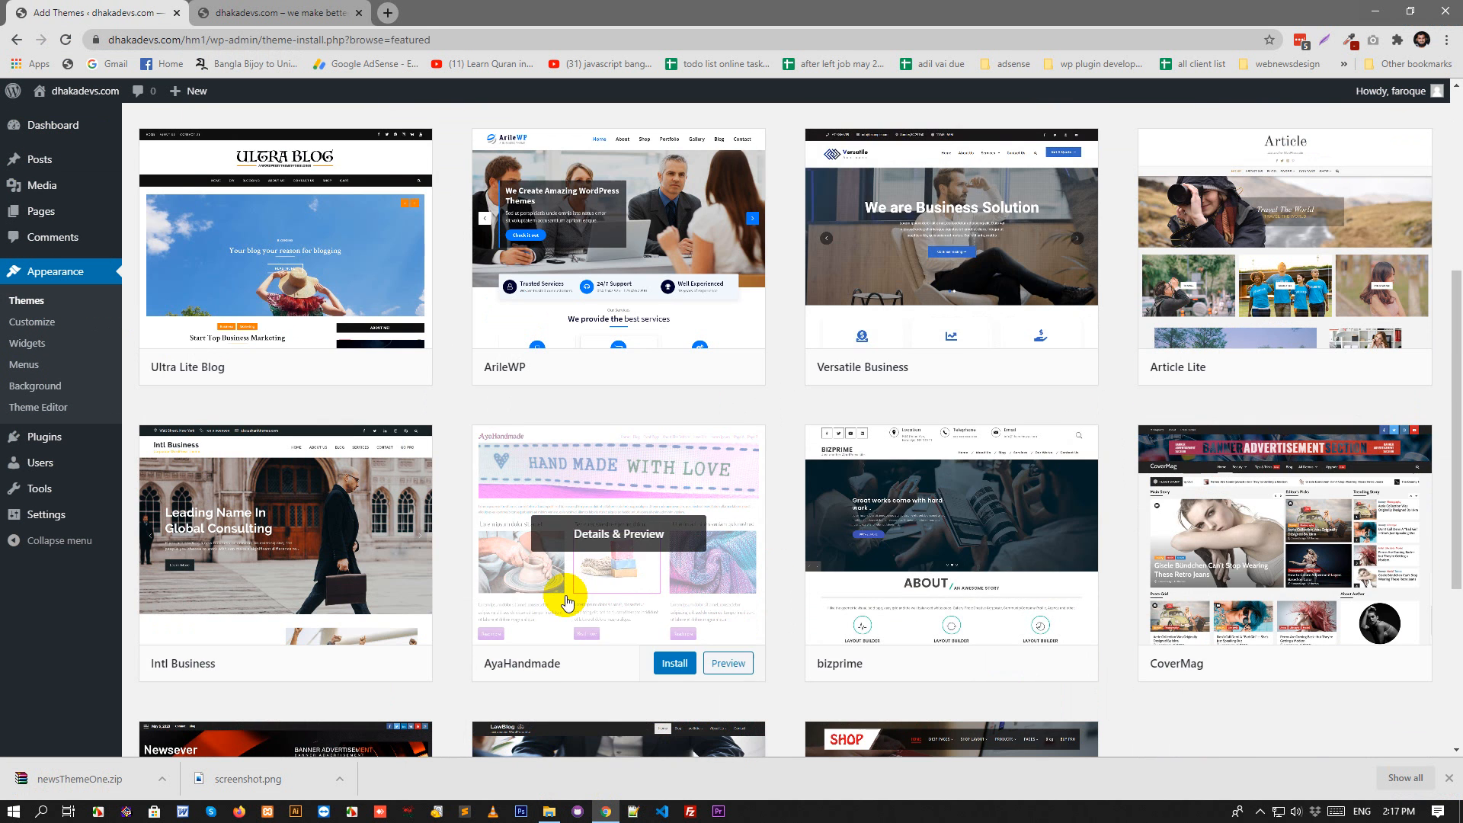
pyautogui.scroll(5, 1205, 497)
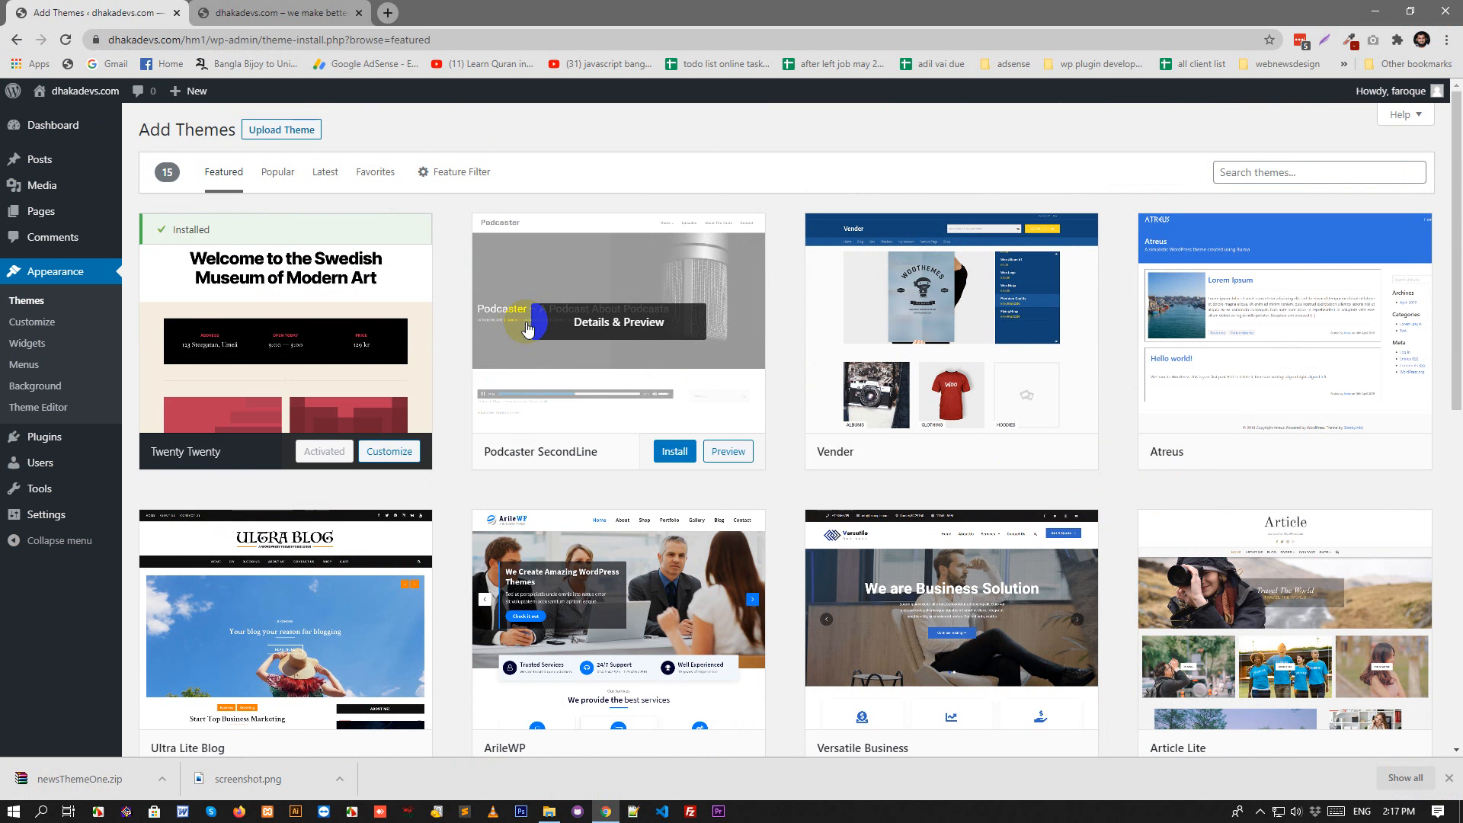
pyautogui.click(285, 130)
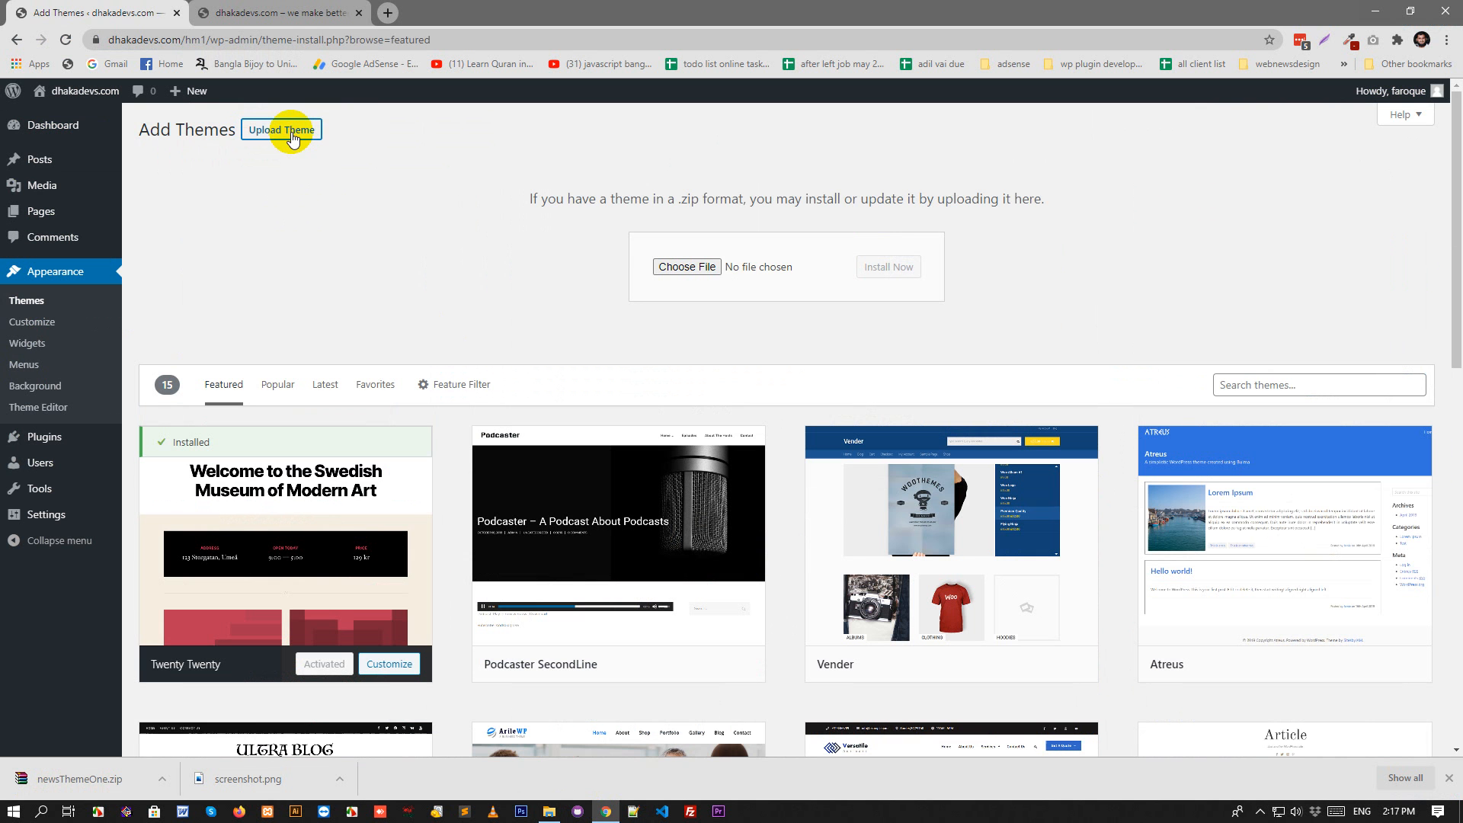
# Open the file picker of the theme upload form.
pyautogui.click(680, 270)
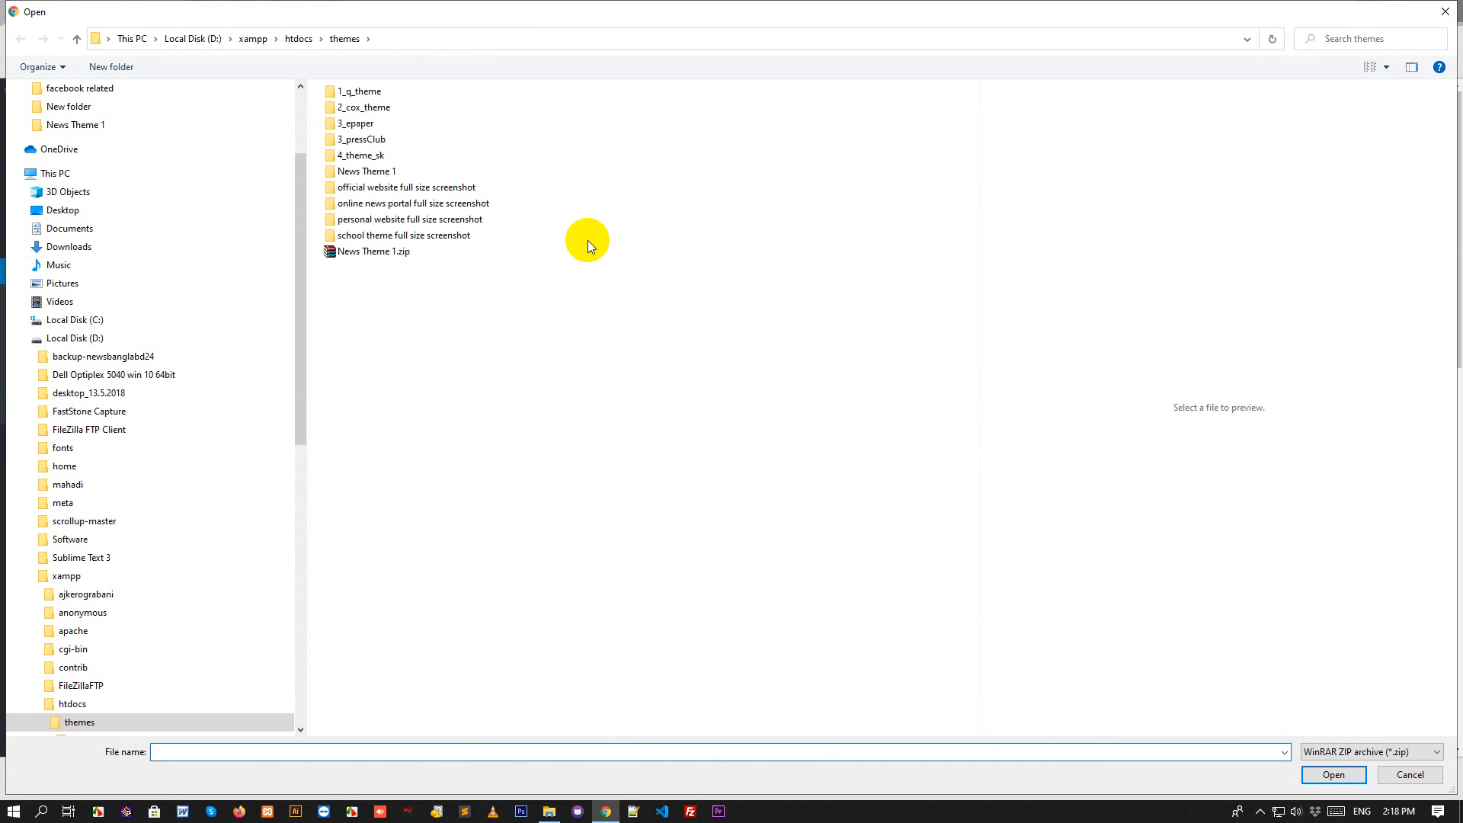
pyautogui.scroll(3, 290, 228)
pyautogui.click(190, 120)
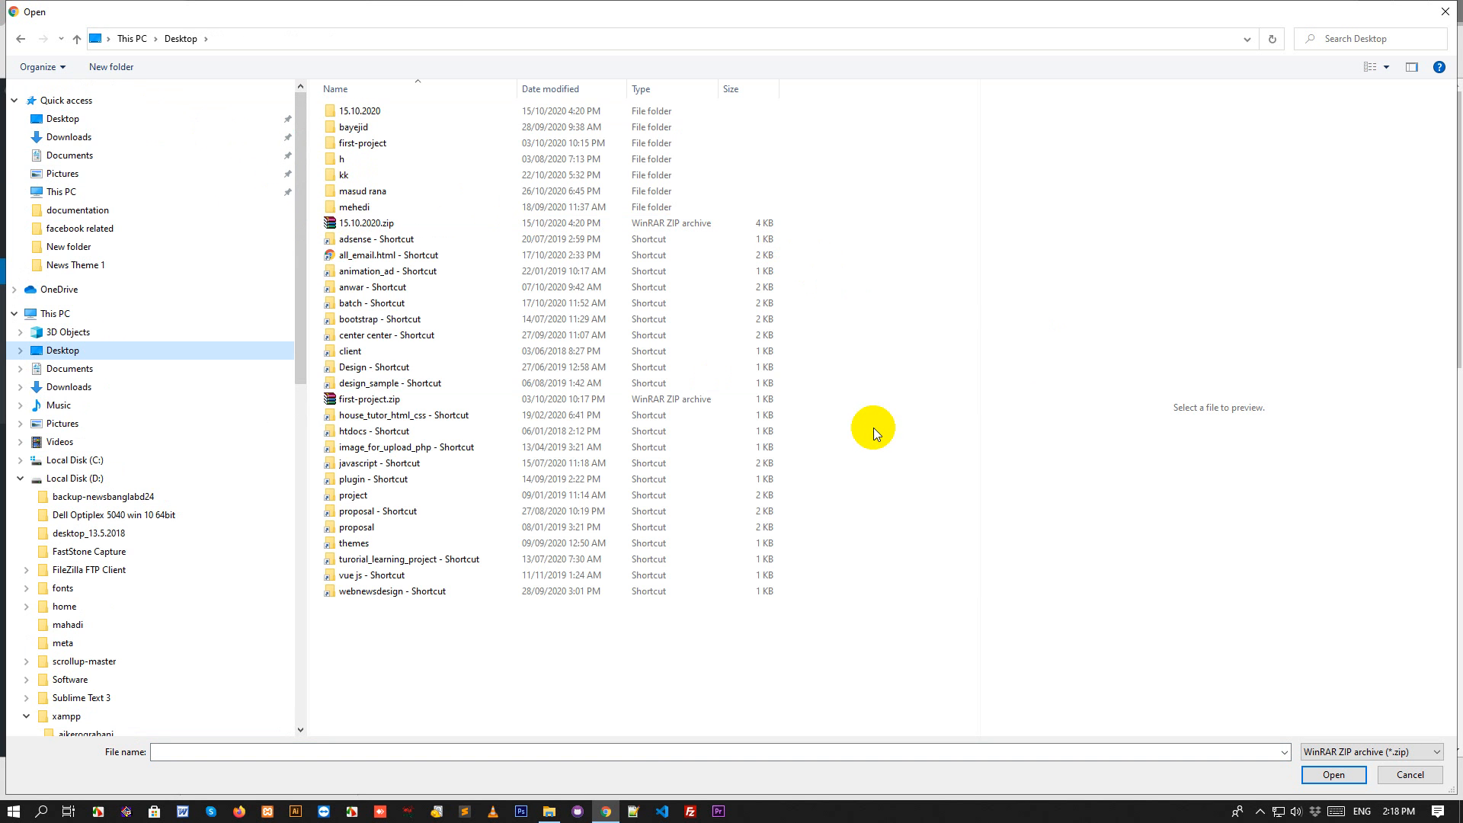
pyautogui.click(873, 427)
pyautogui.press('t')
pyautogui.press('Return')
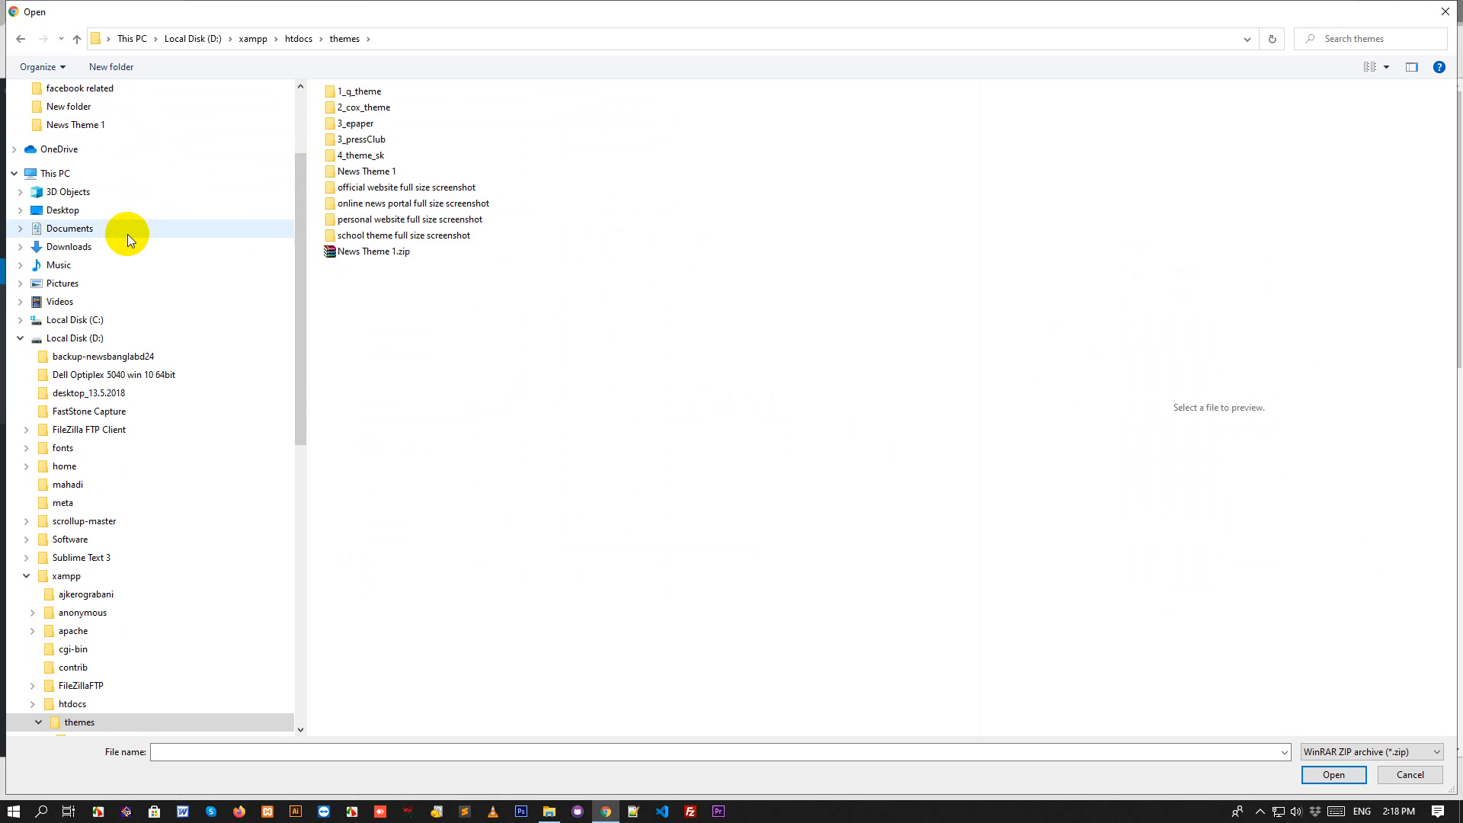
# Choose newsThemeOne.zip from the theme subfolder of News Theme 1 in Downloads as the file to upload.
pyautogui.click(106, 248)
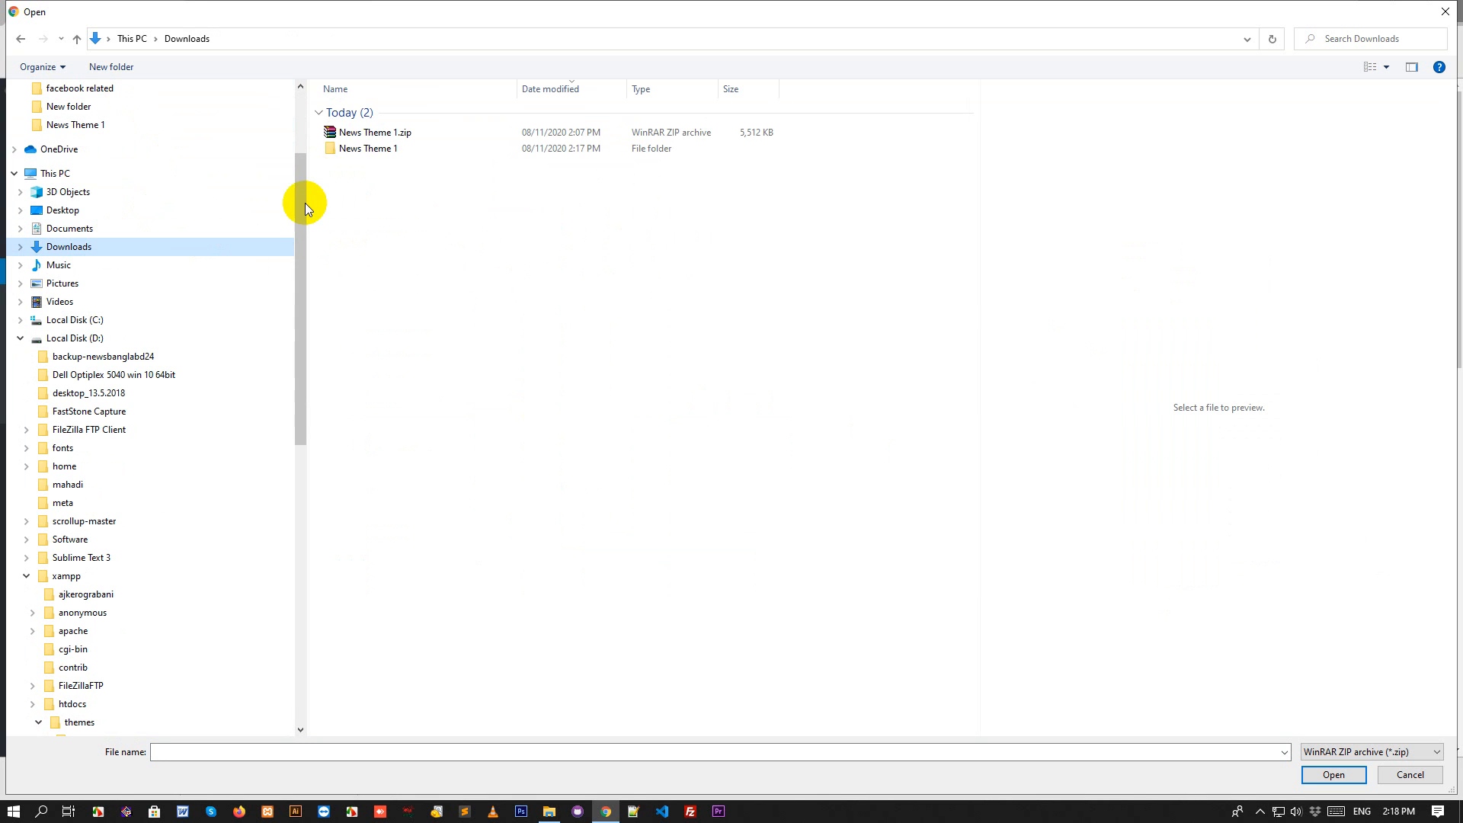
pyautogui.doubleClick(375, 151)
pyautogui.click(358, 130)
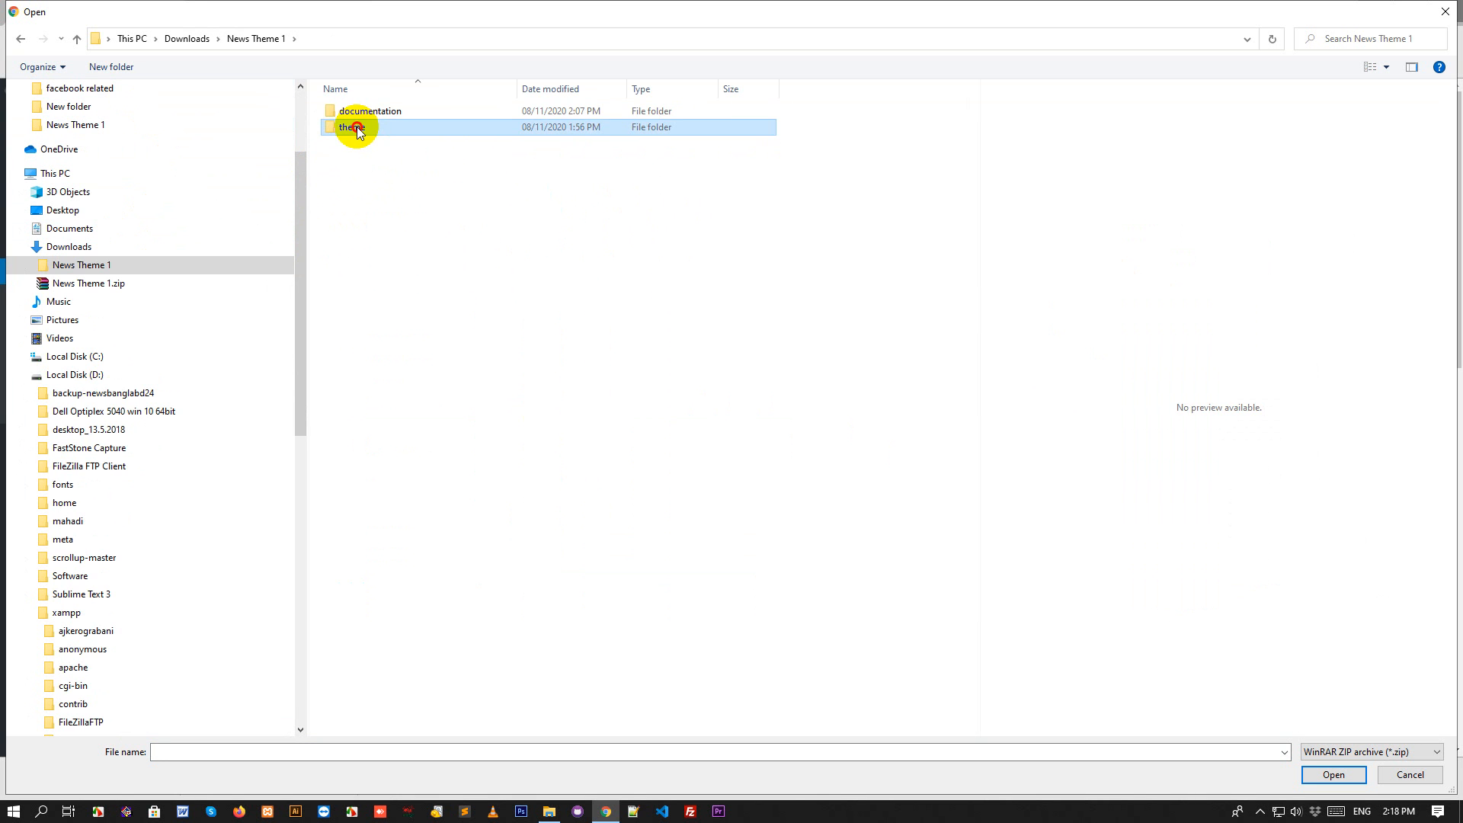
pyautogui.doubleClick(358, 130)
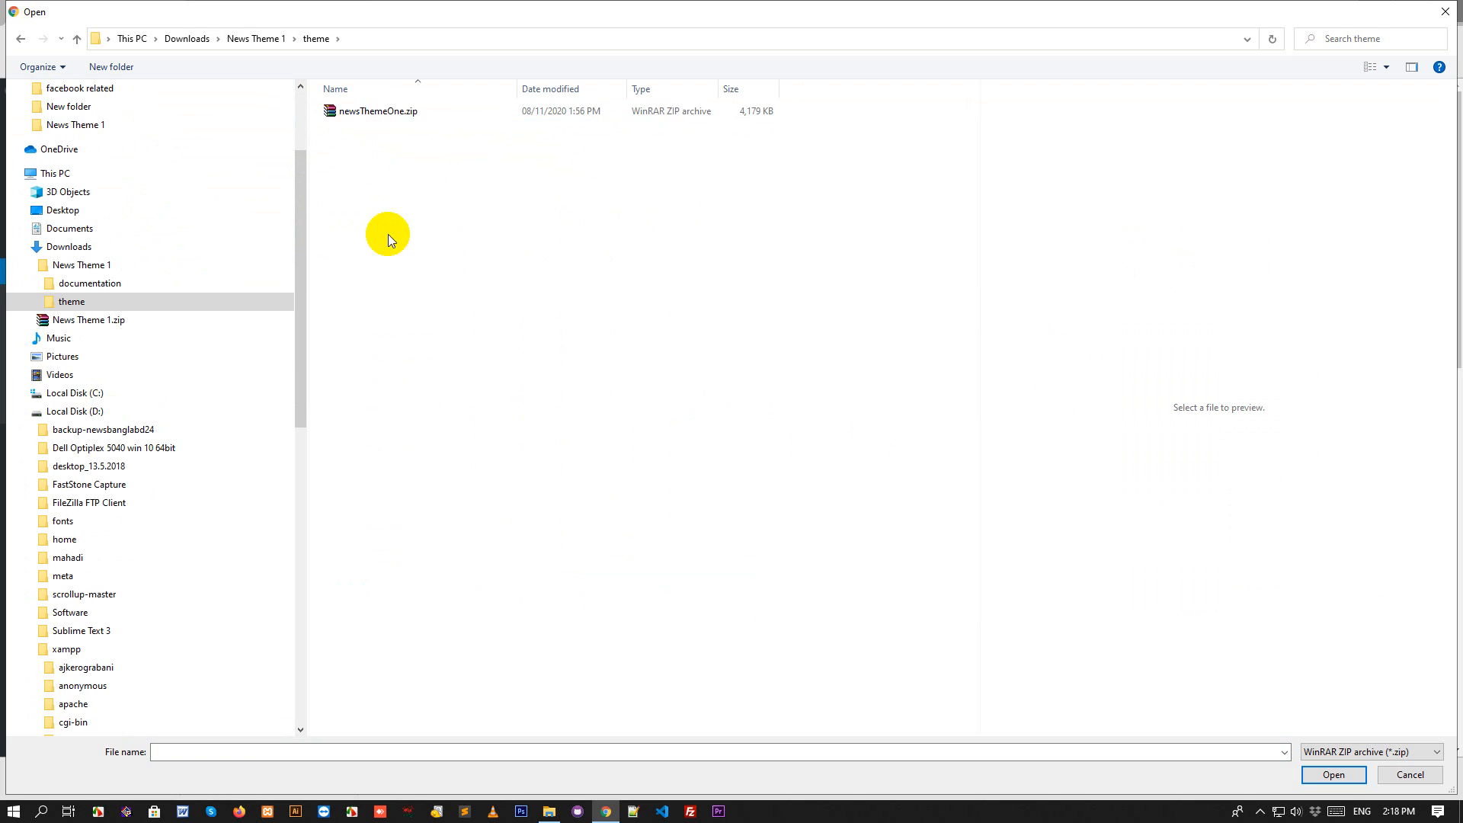
pyautogui.doubleClick(386, 114)
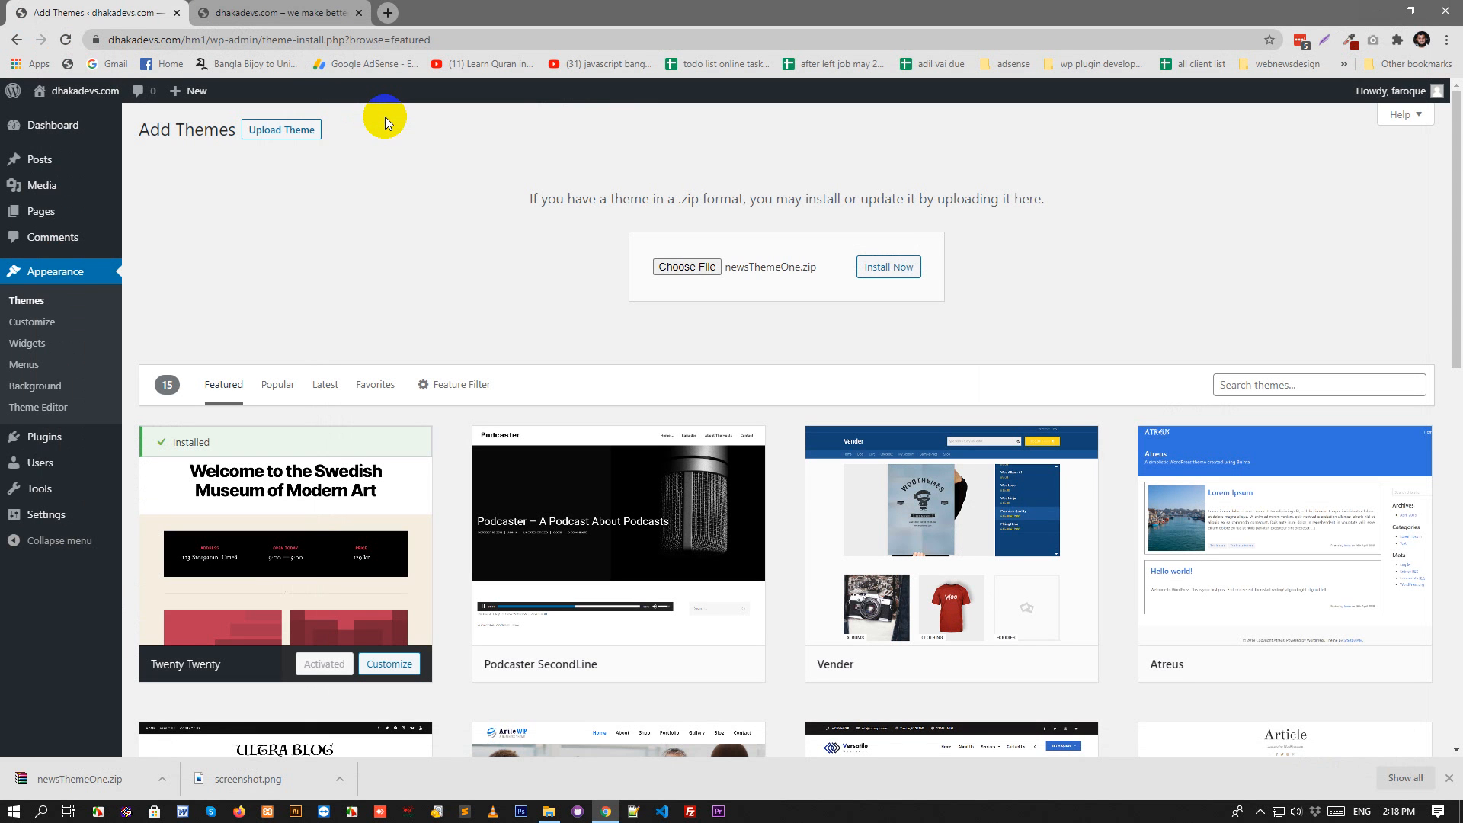
# Install the theme from newsThemeOne.zip and activate it.
pyautogui.click(898, 268)
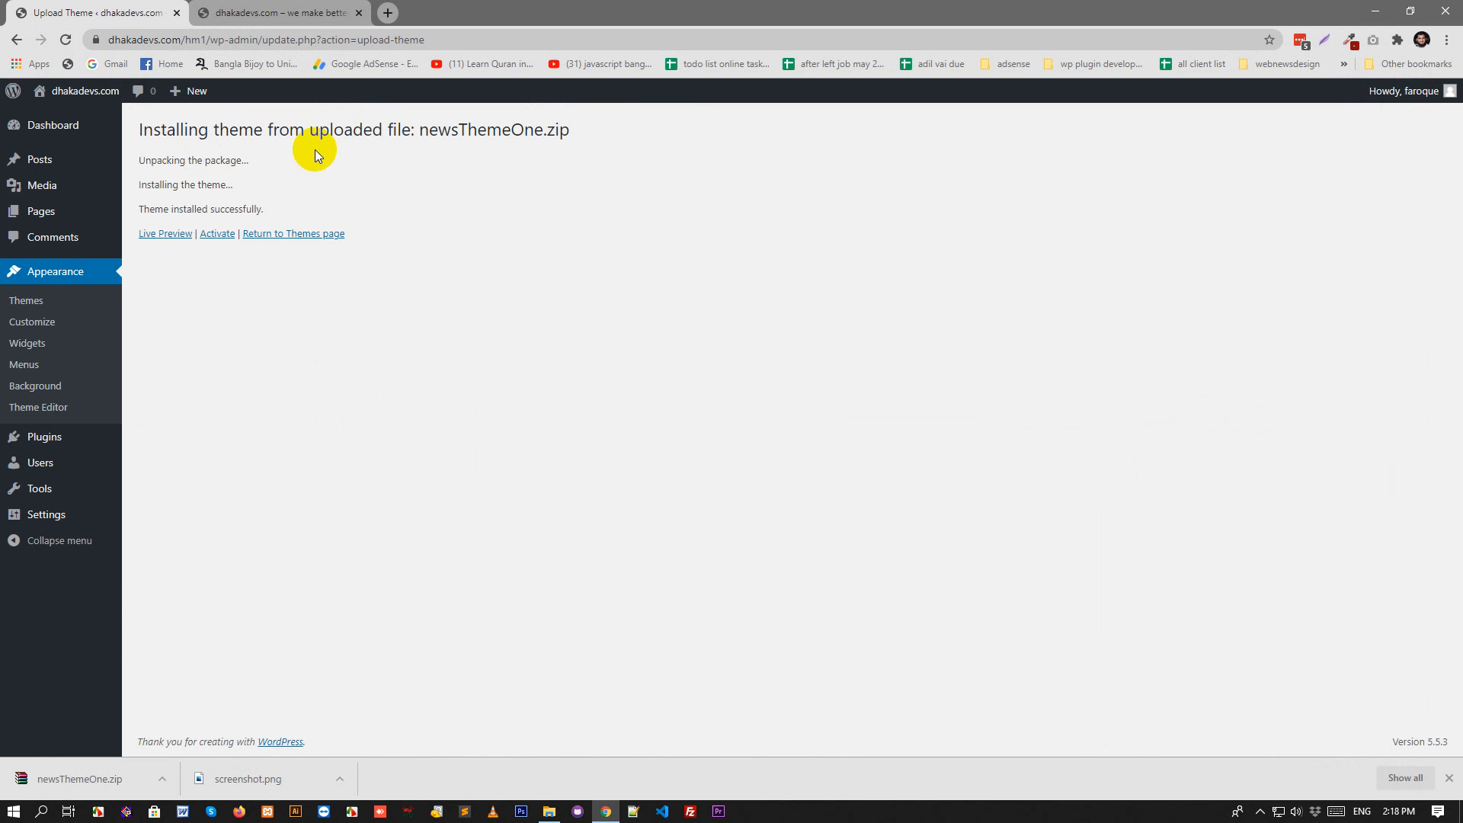
pyautogui.click(213, 236)
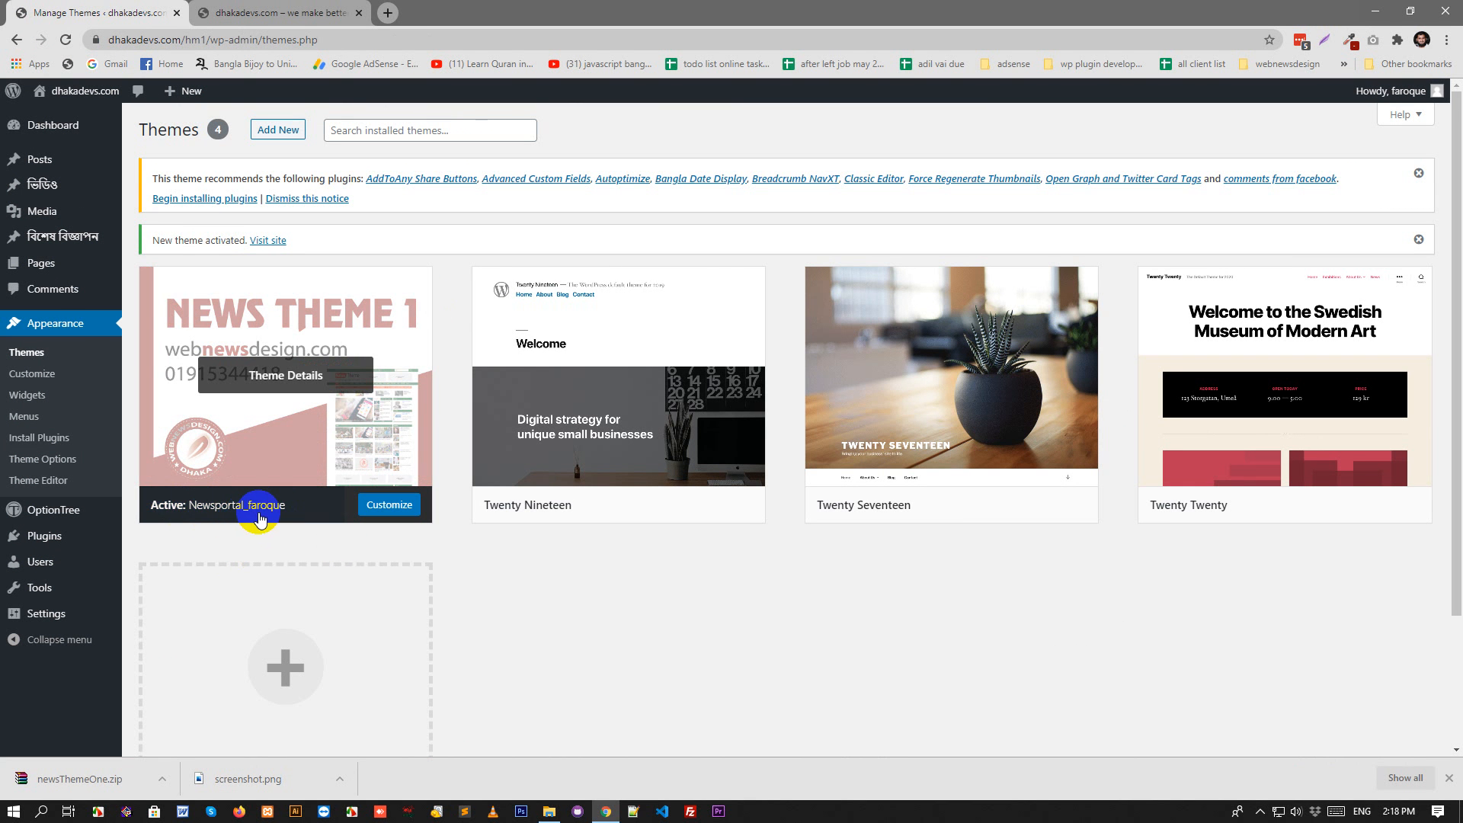
# Reload the site's front page in its own tab and look over the homepage layout with the new theme.
pyautogui.click(294, 16)
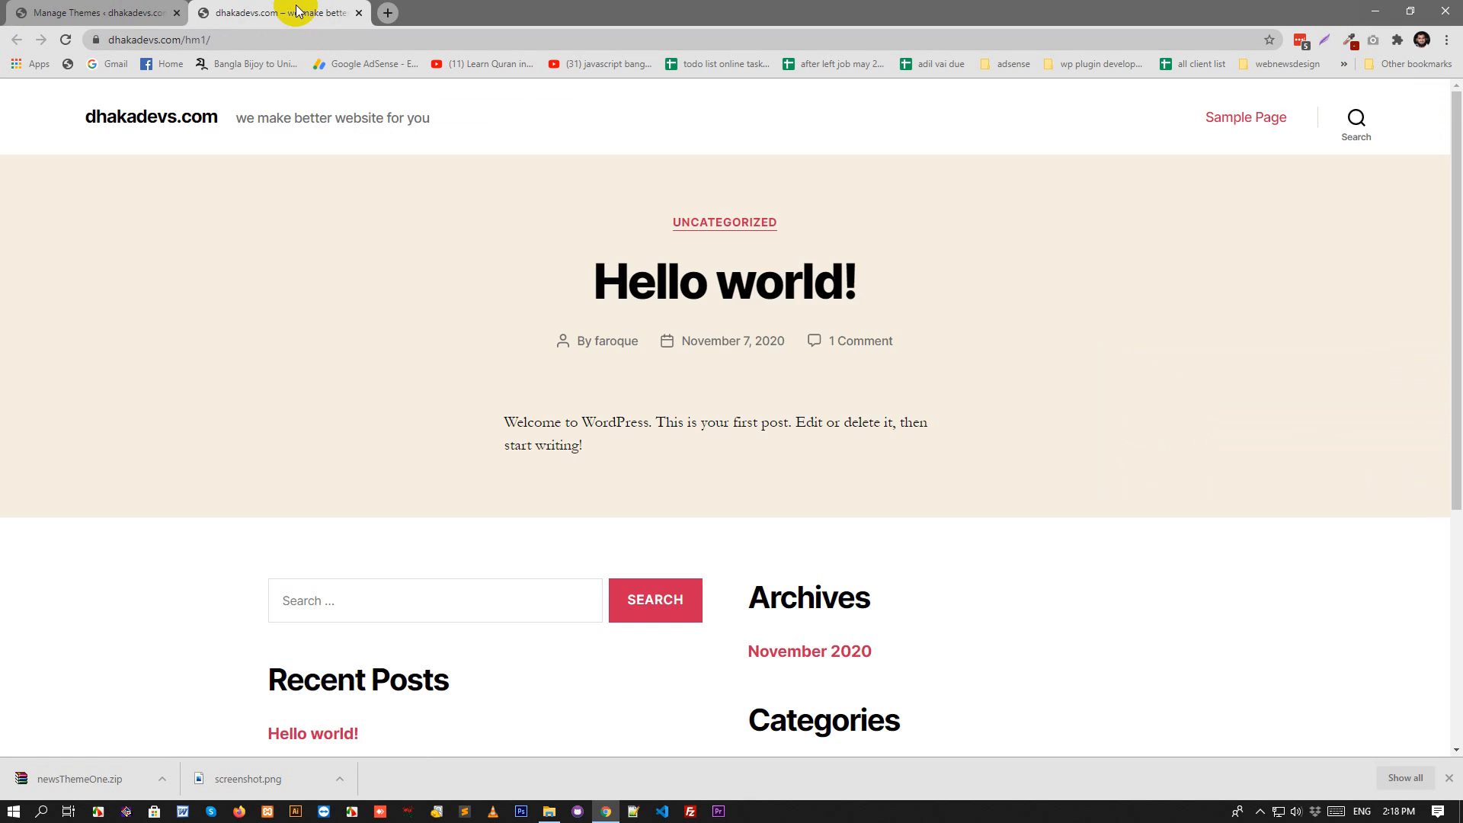
pyautogui.click(66, 38)
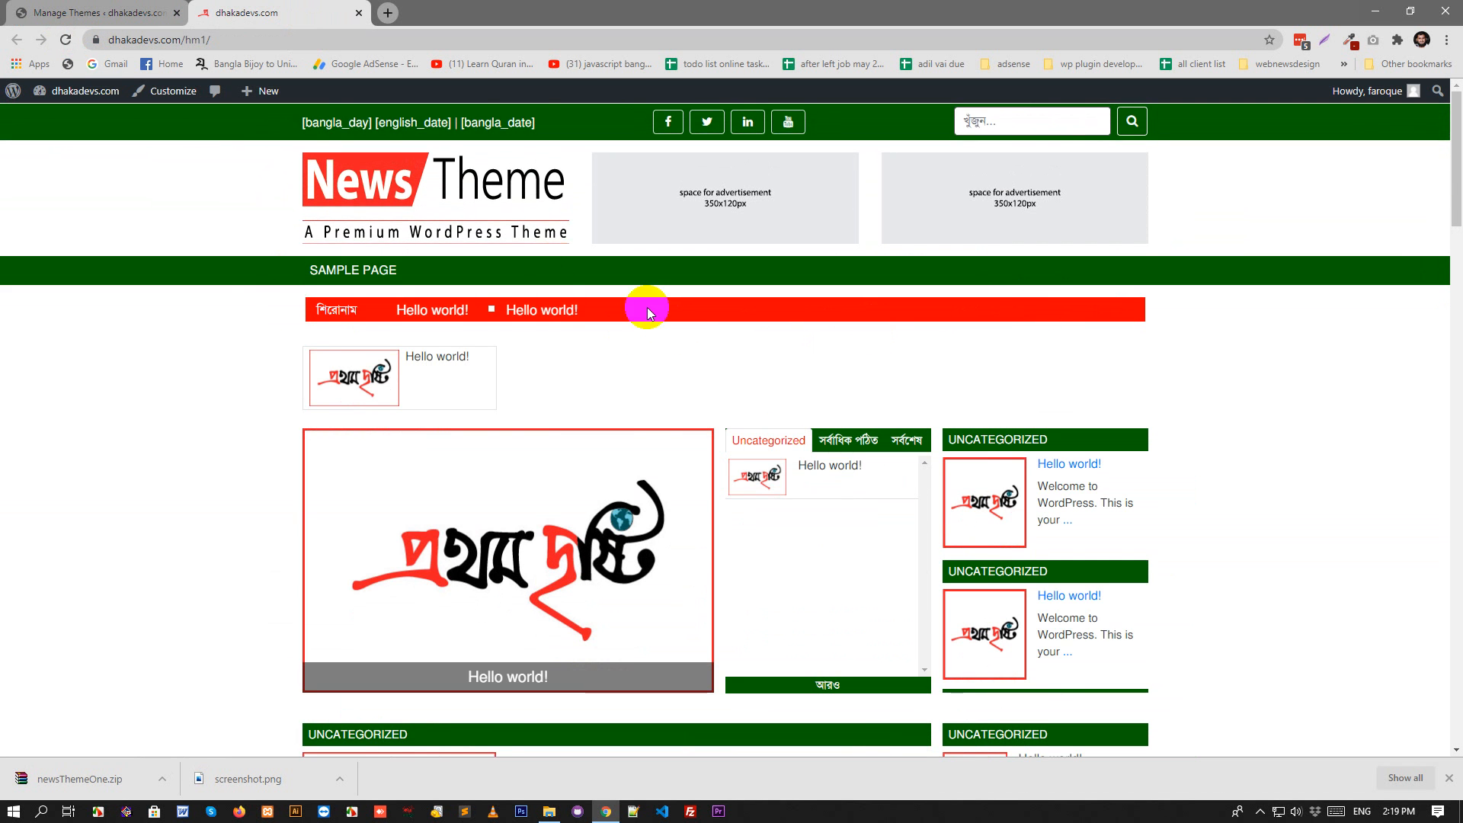
pyautogui.scroll(-15, 660, 358)
pyautogui.scroll(15, 660, 358)
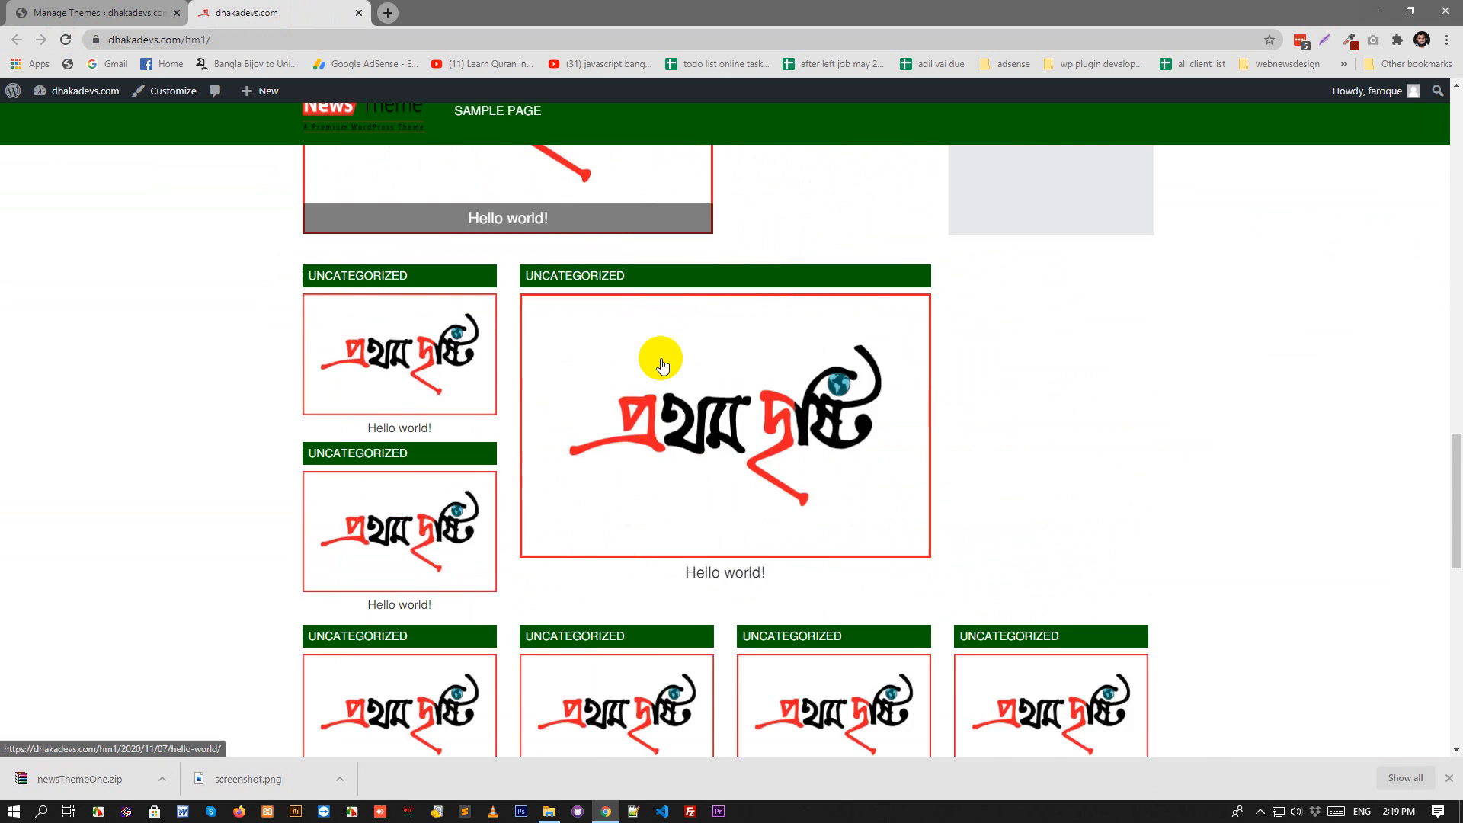
# Return to the Themes admin page, open the recommended plugins list, and bulk install all the listed plugins.
pyautogui.click(107, 10)
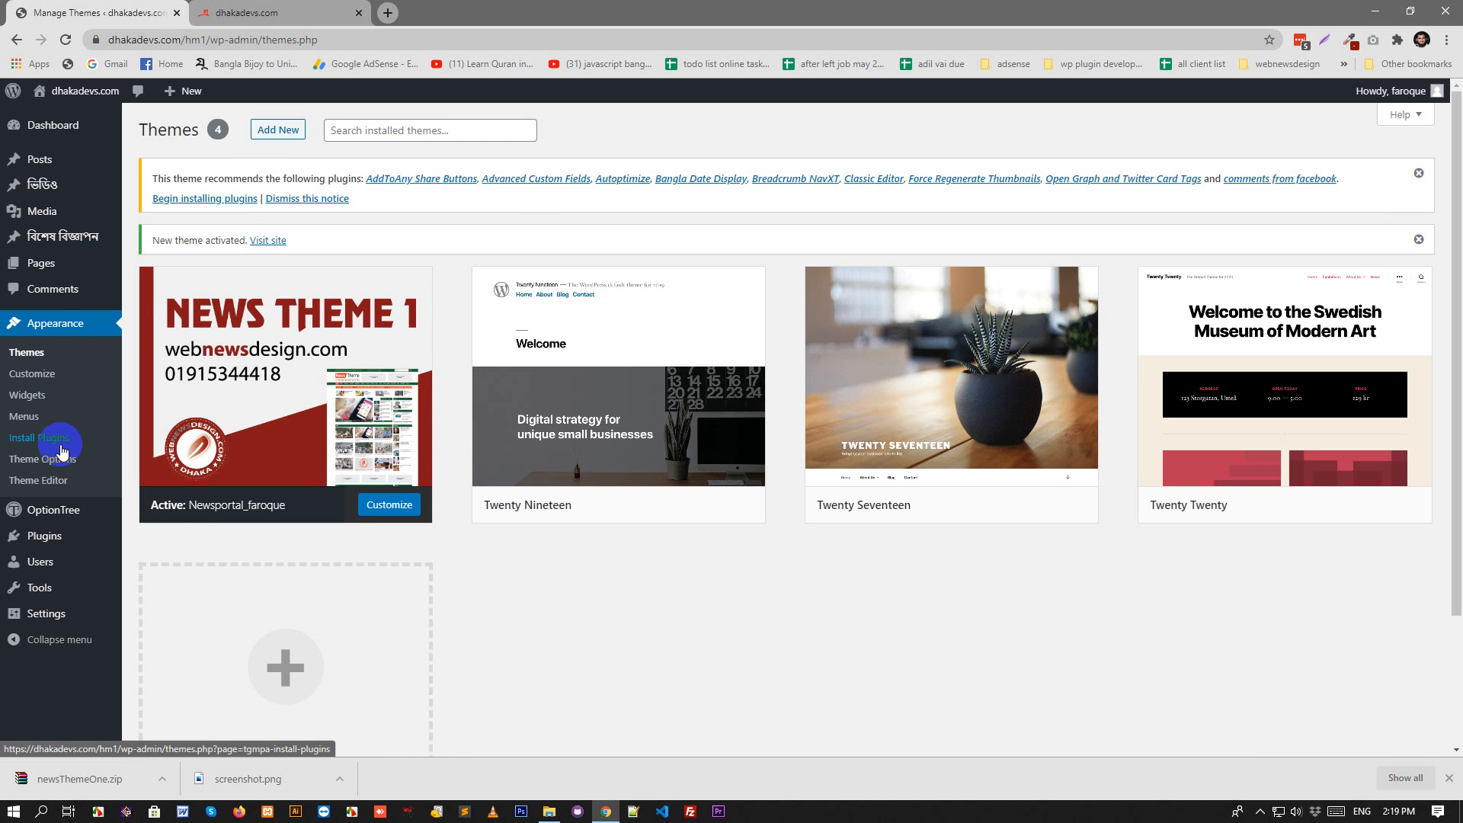
pyautogui.click(198, 199)
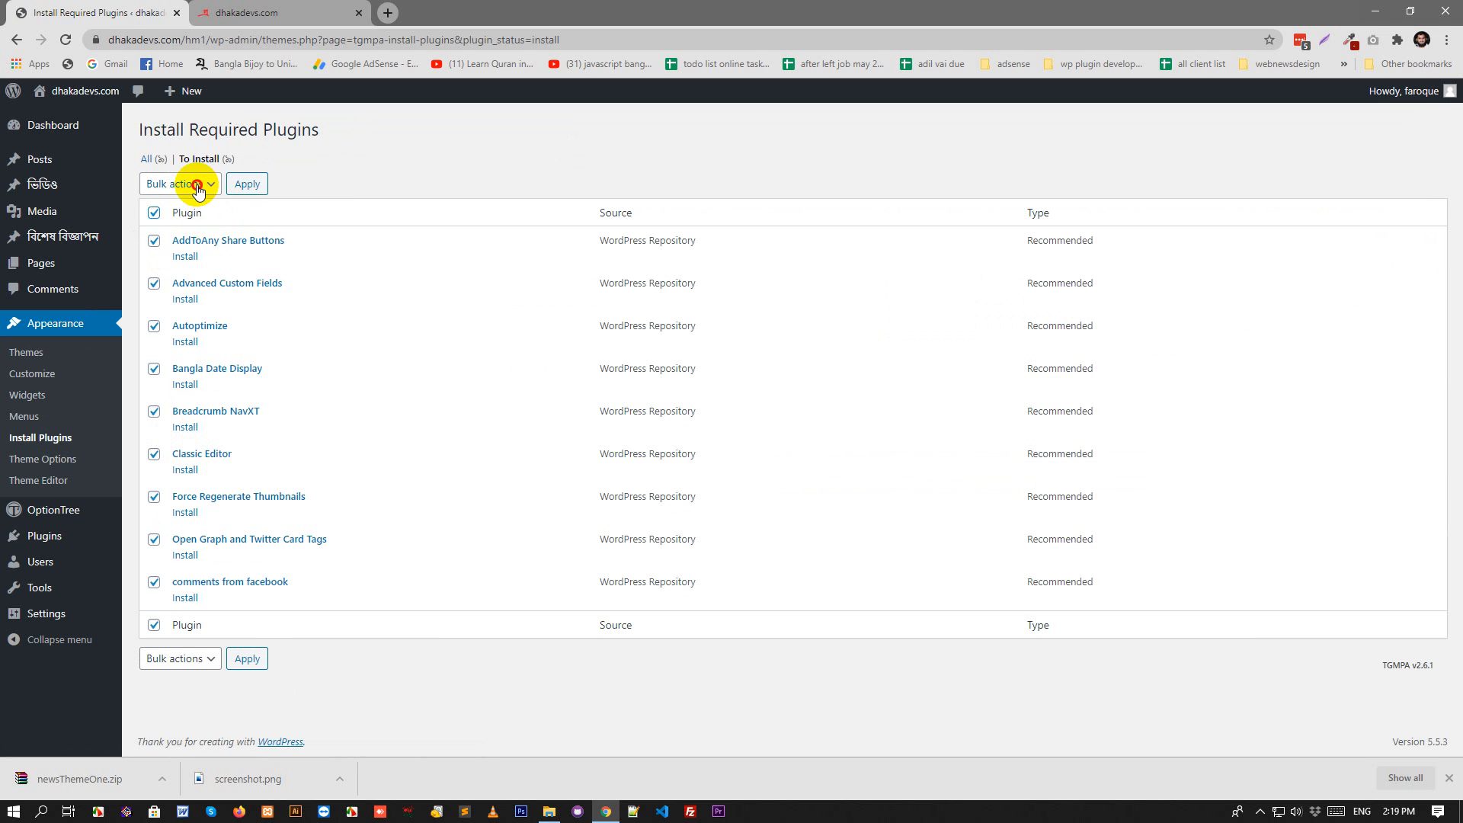
pyautogui.click(199, 190)
pyautogui.click(190, 218)
pyautogui.click(260, 188)
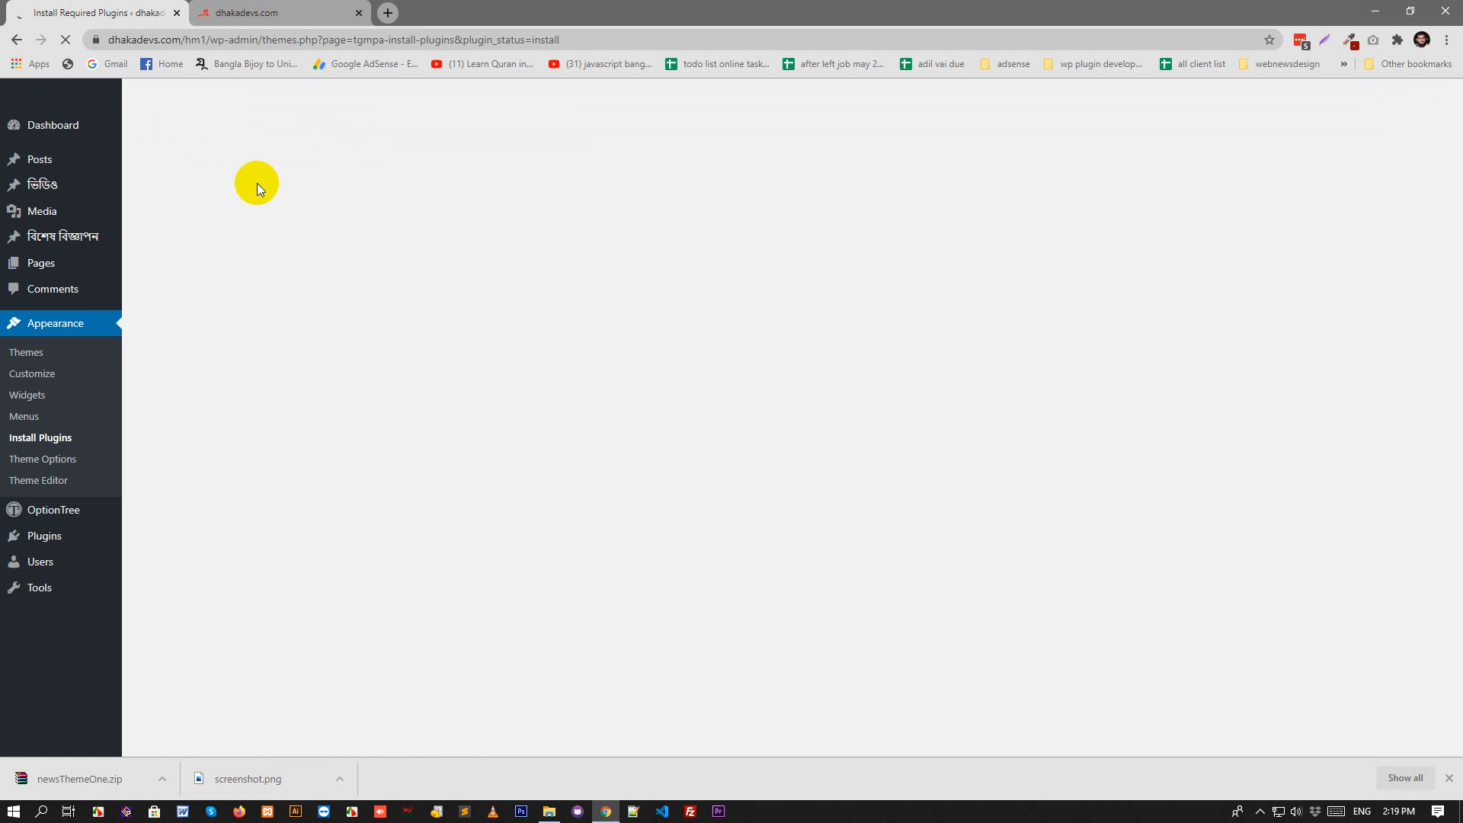
pyautogui.scroll(-3, 227, 389)
pyautogui.scroll(3, 258, 454)
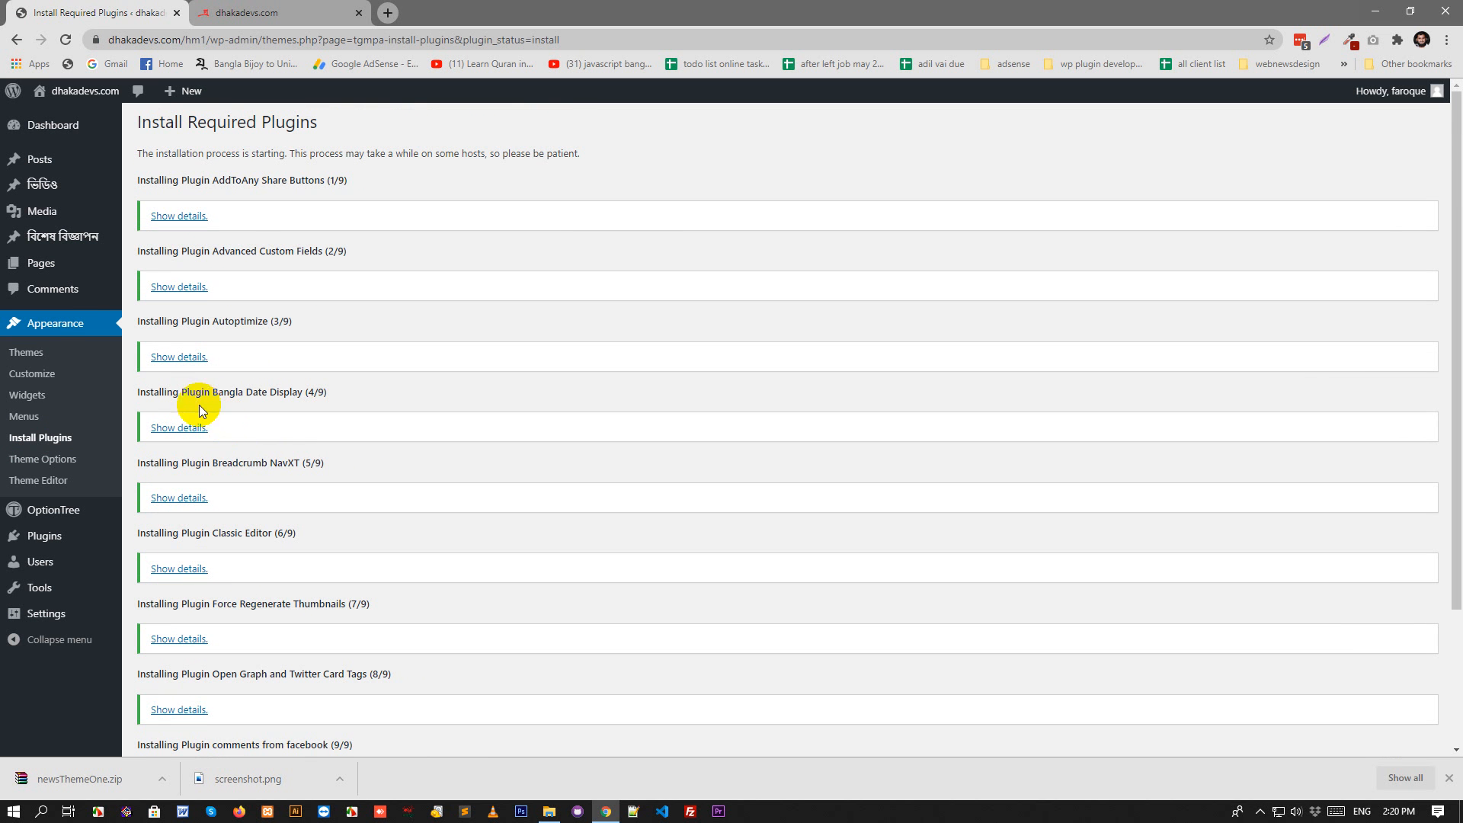
# Open the installed plugins list, select all plugins, and activate them in bulk.
pyautogui.moveTo(52, 549)
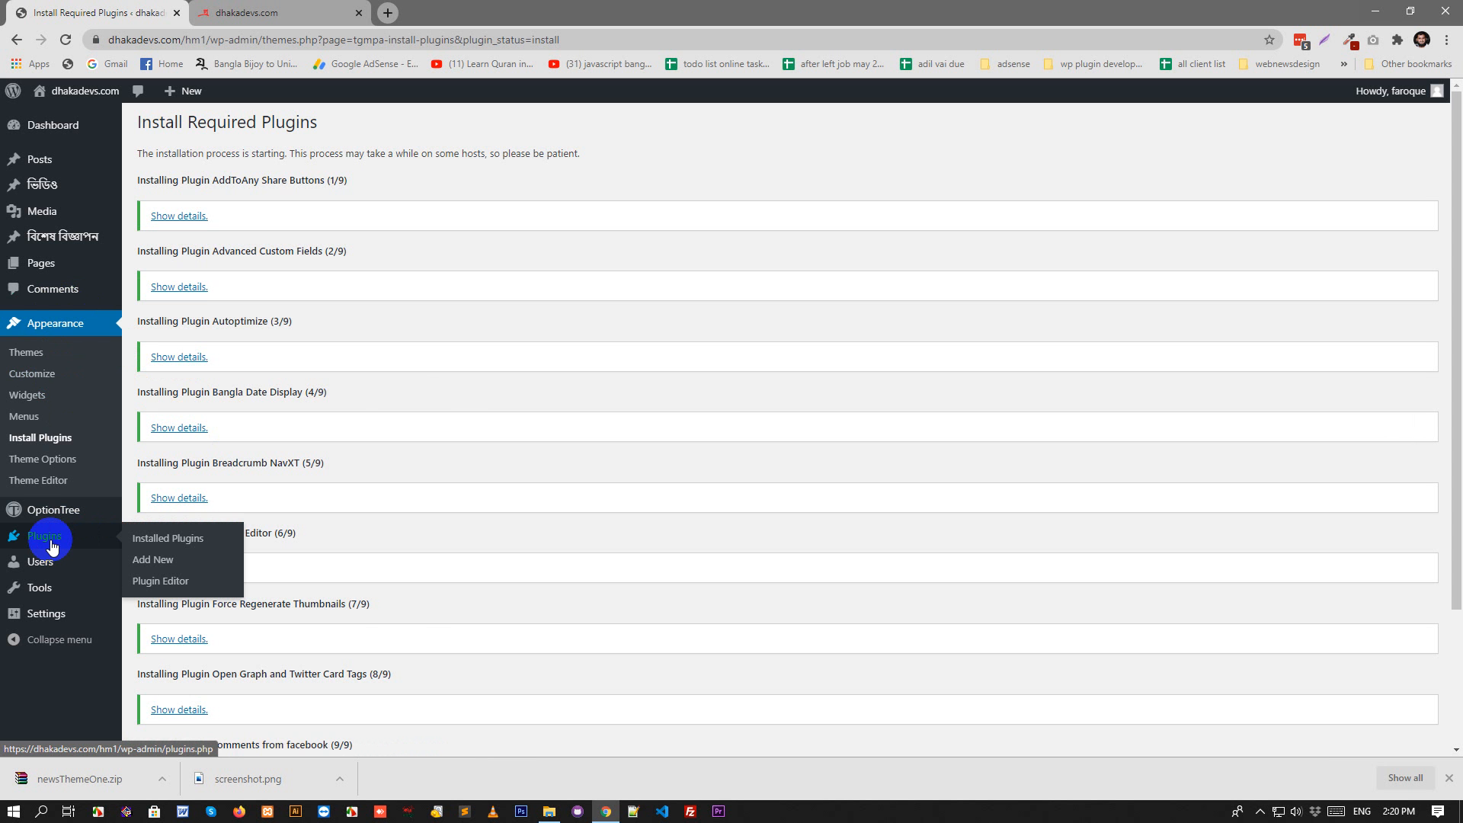
pyautogui.click(52, 545)
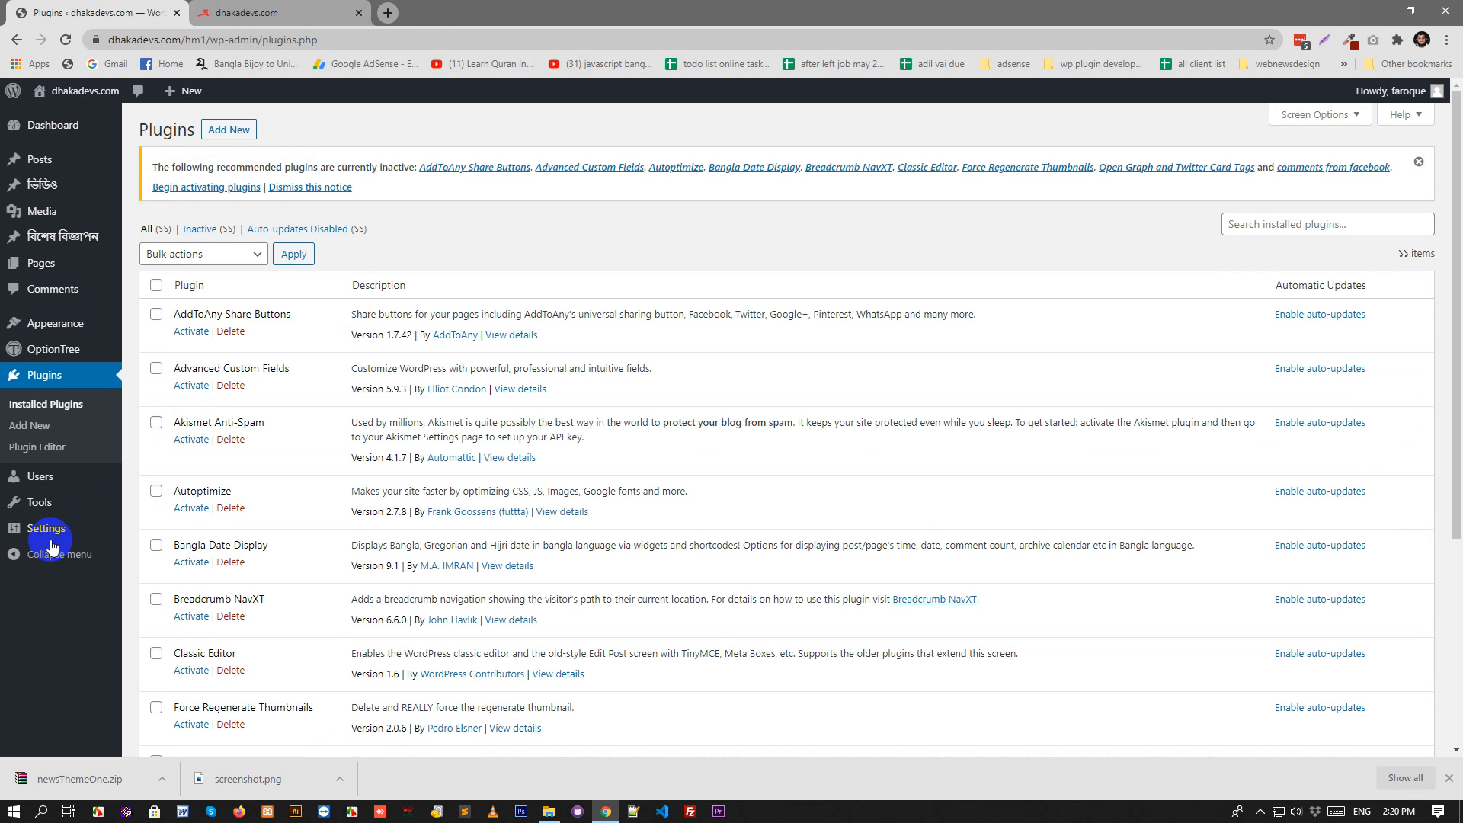
pyautogui.scroll(-2, 396, 447)
pyautogui.scroll(-3, 278, 549)
pyautogui.scroll(5, 221, 366)
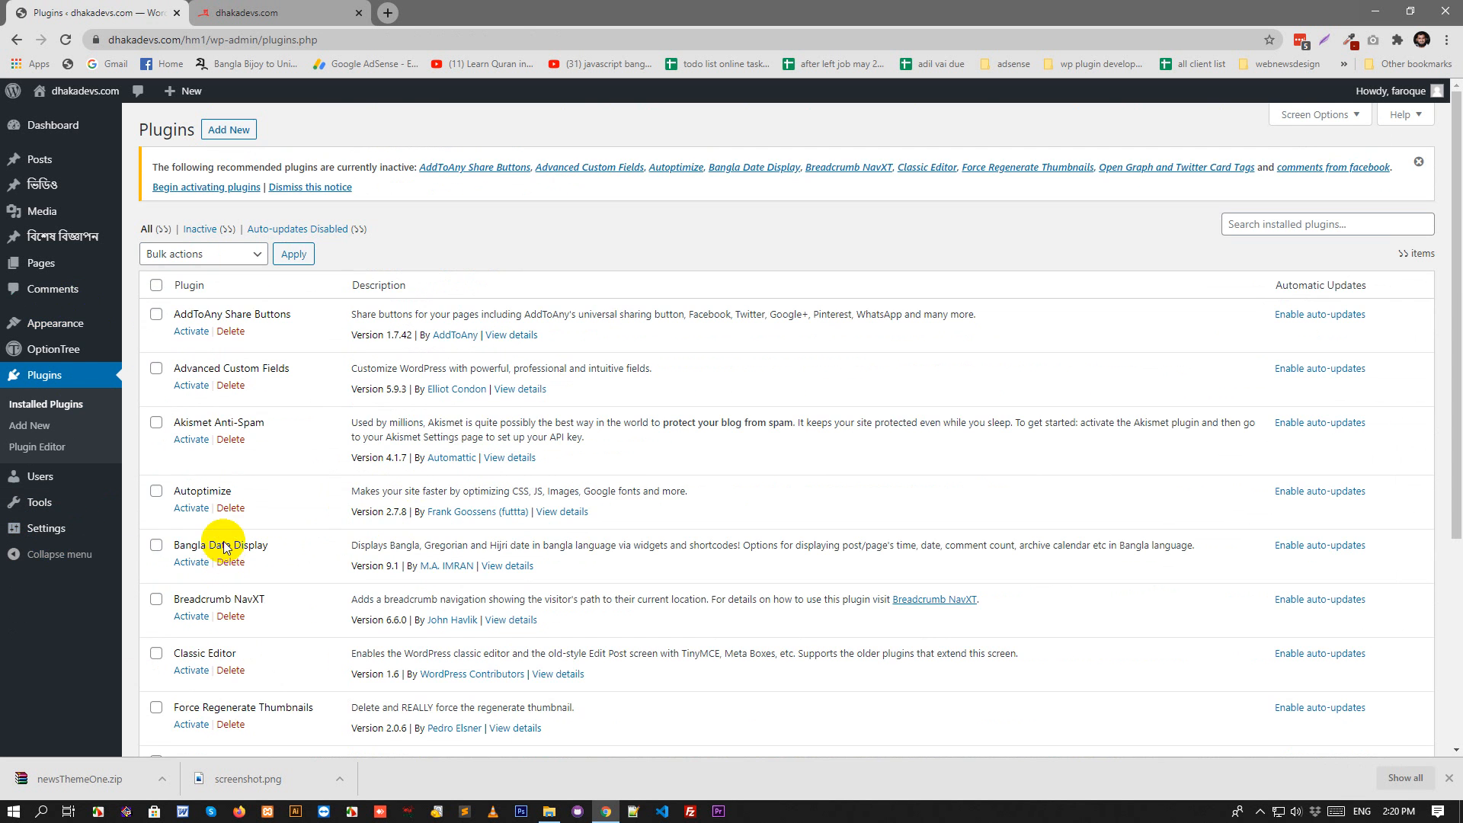
pyautogui.scroll(-4, 214, 511)
pyautogui.scroll(5, 214, 511)
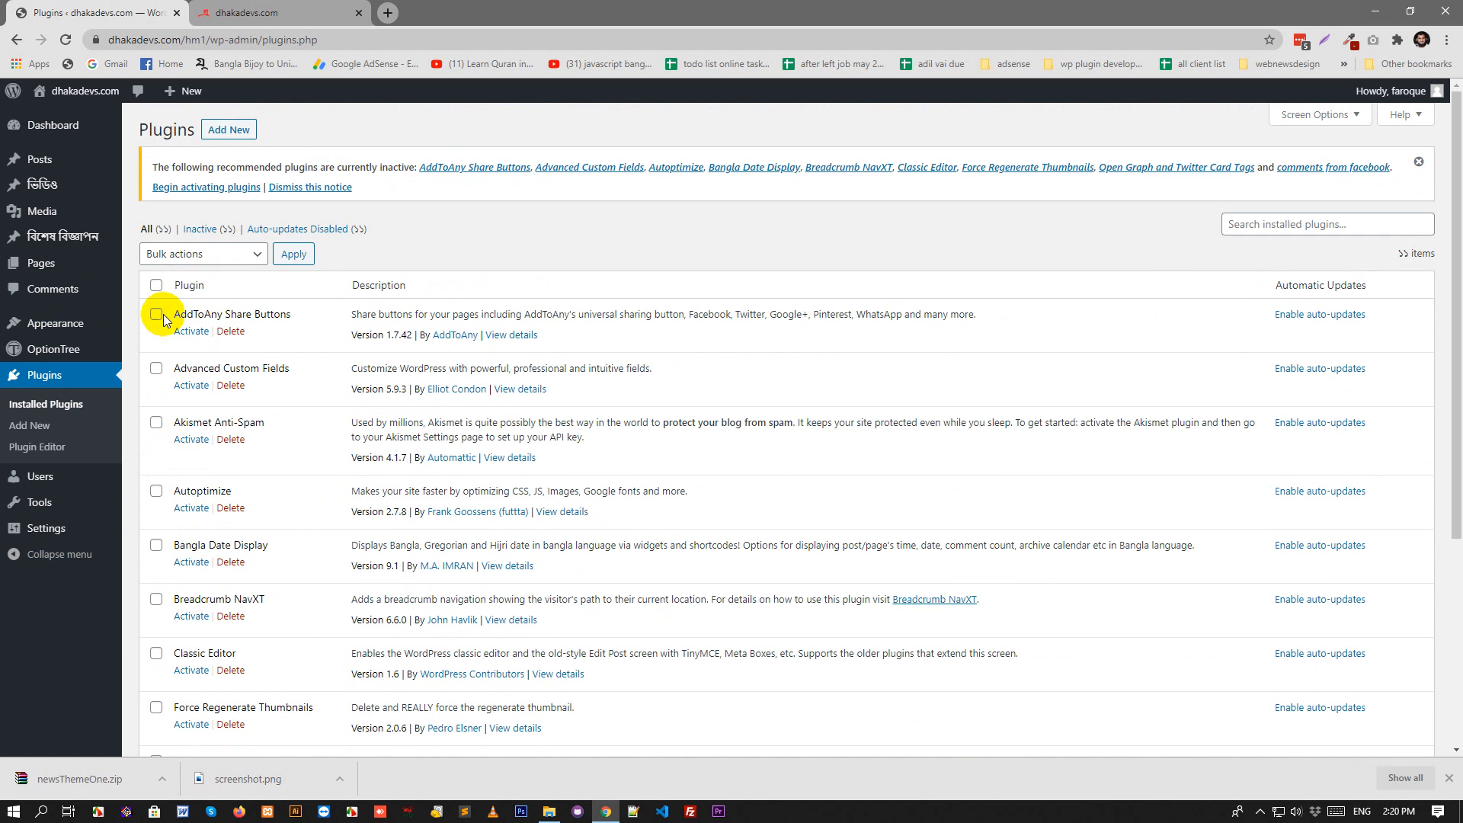
pyautogui.click(180, 259)
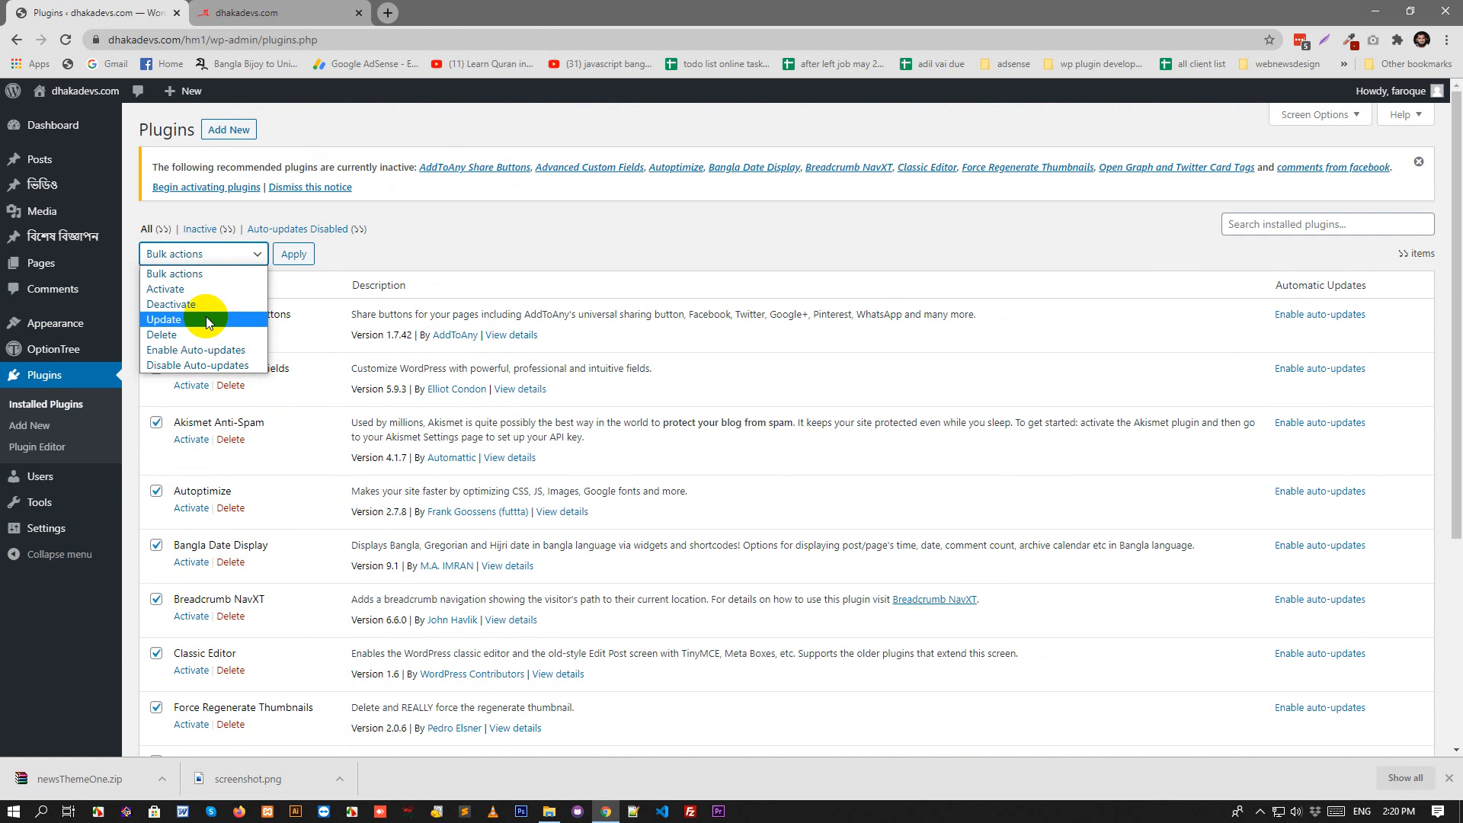
pyautogui.click(196, 288)
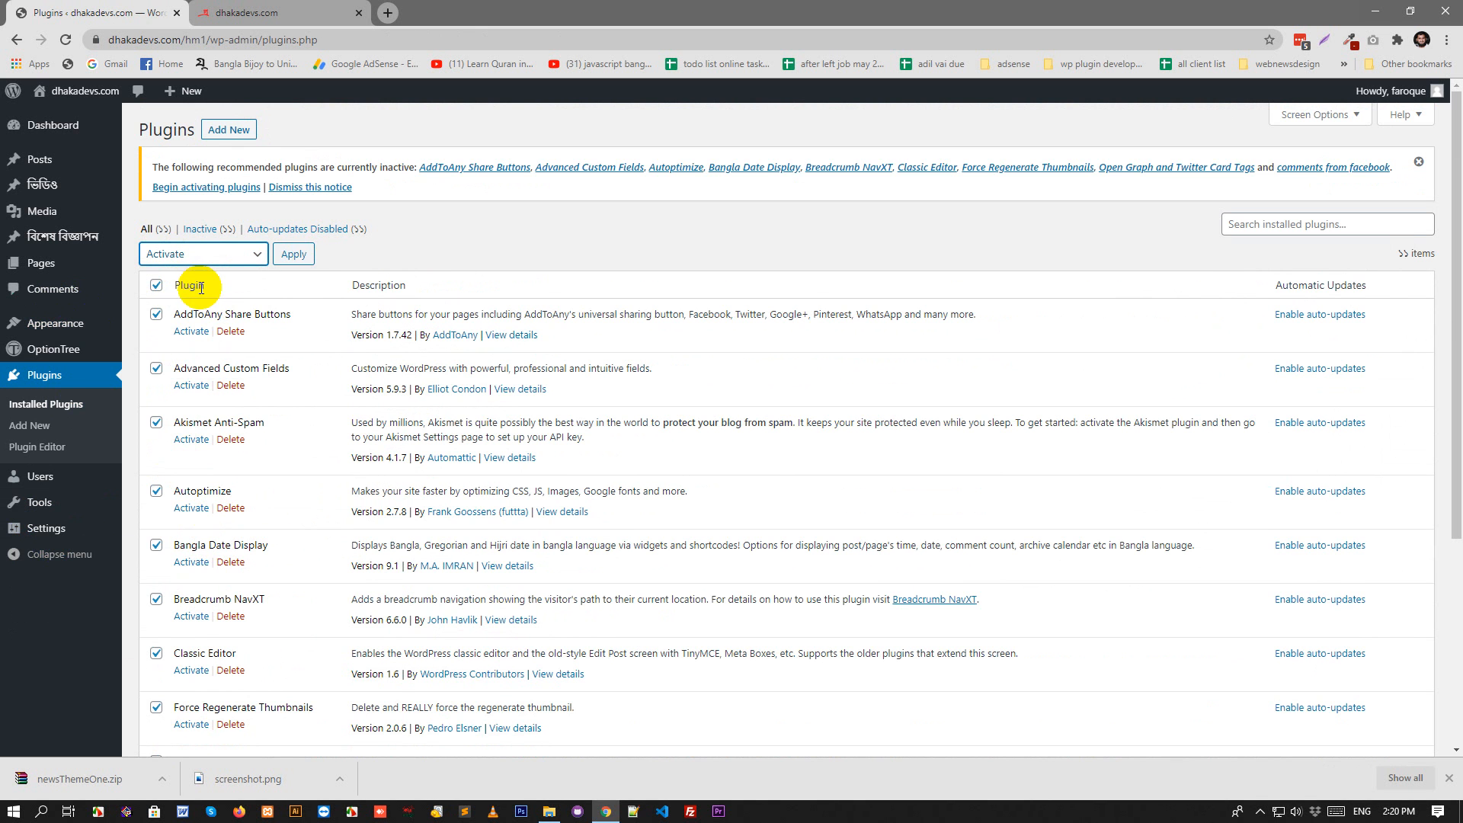
pyautogui.click(305, 256)
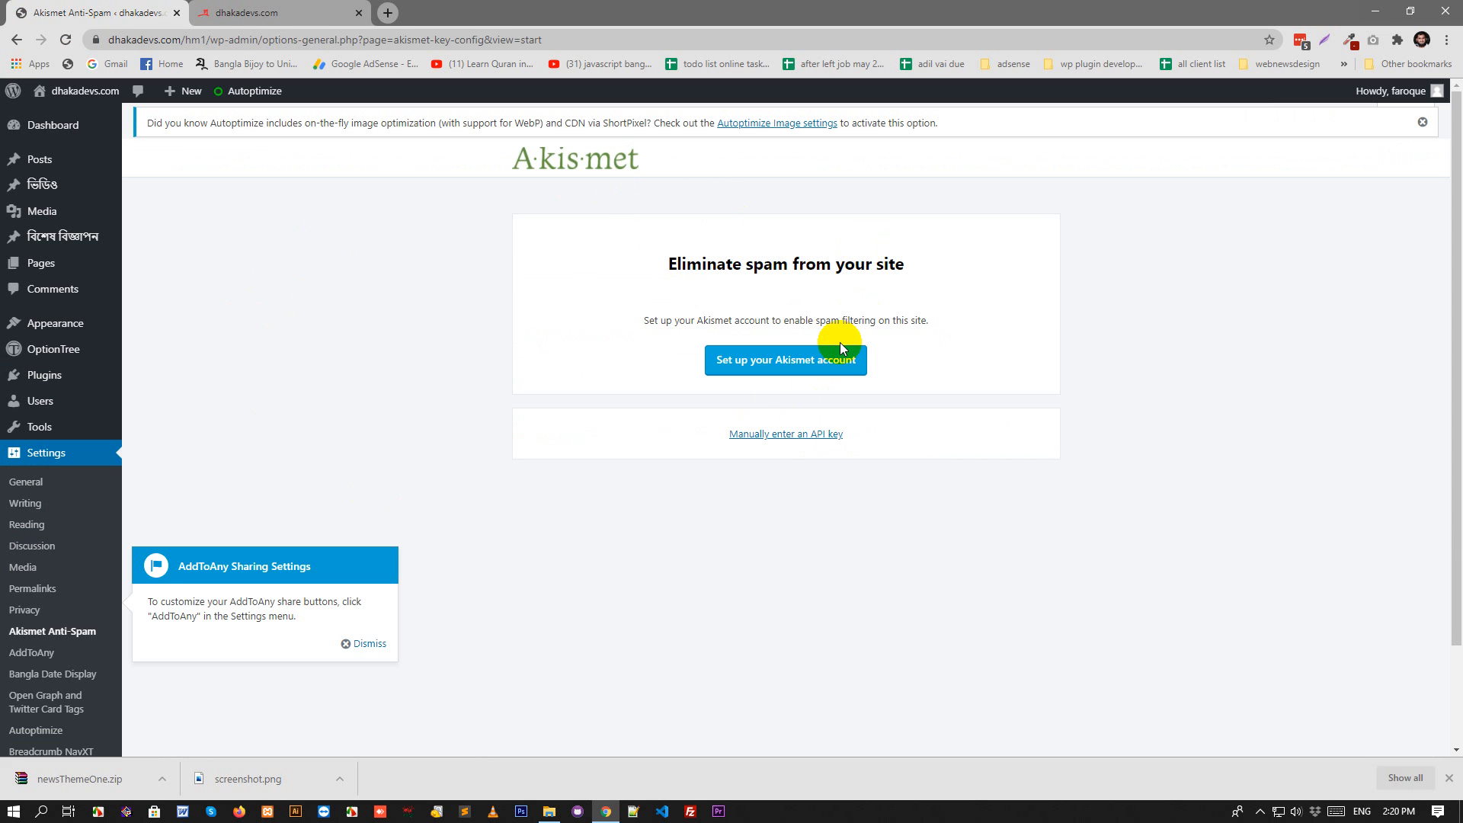
# Dismiss the Autoptimize image optimization notice and the AddToAny Sharing Settings pointer.
pyautogui.scroll(-1, 952, 346)
pyautogui.scroll(1, 957, 364)
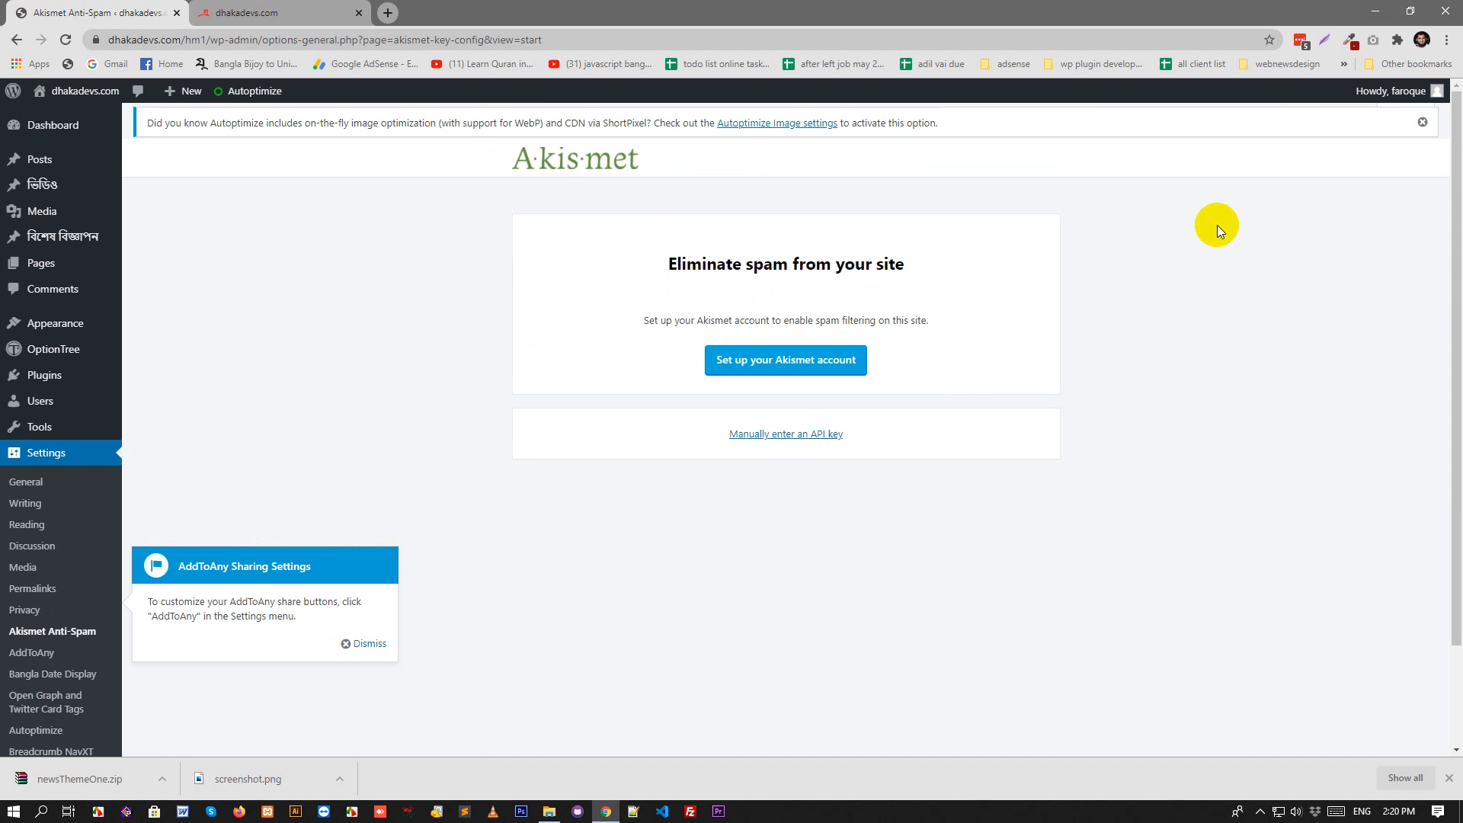
pyautogui.click(1422, 123)
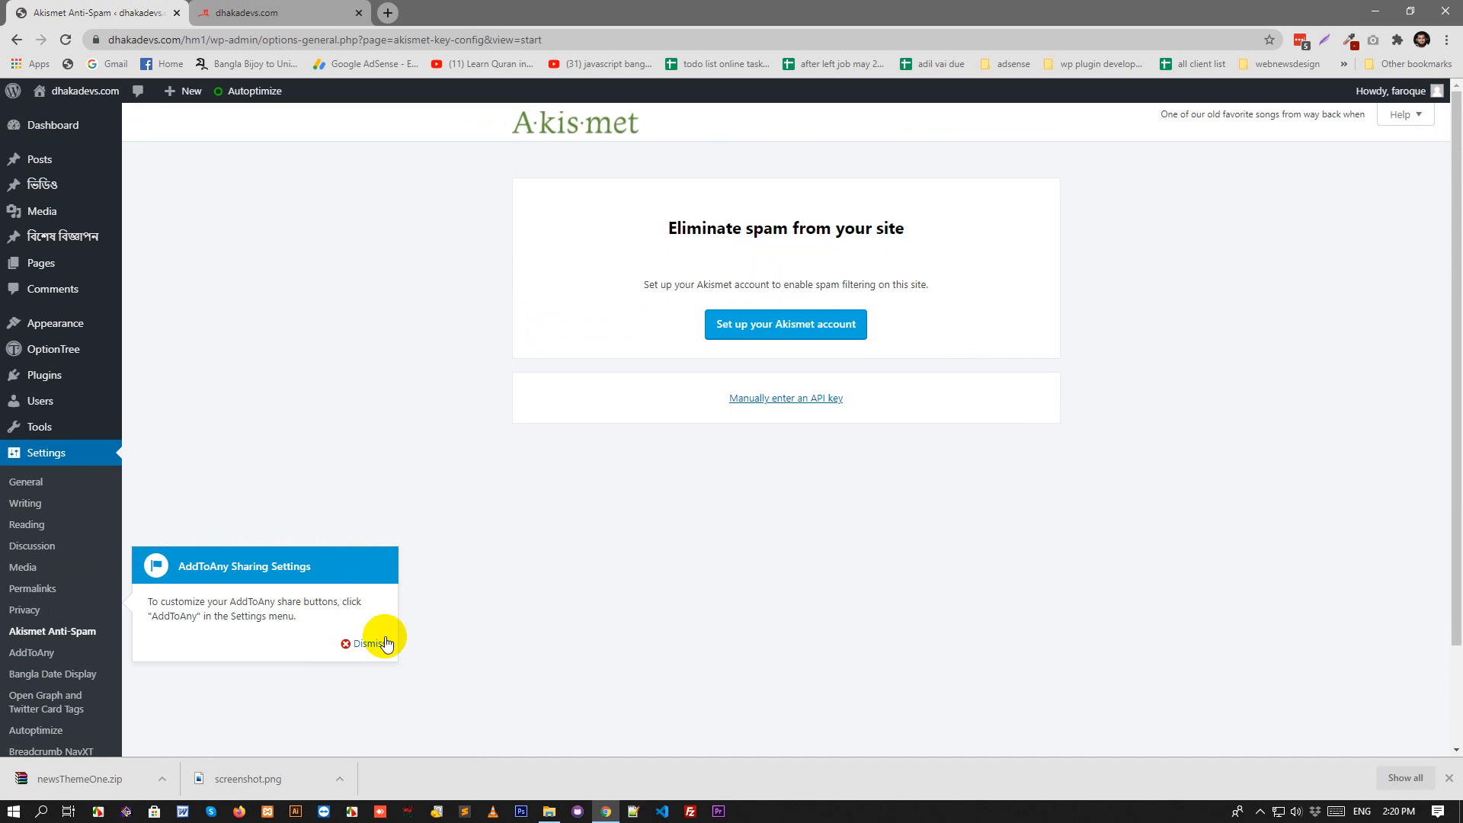
pyautogui.click(377, 644)
# Reload the site's front page and check the date line in the header and the rest of the homepage.
pyautogui.click(283, 16)
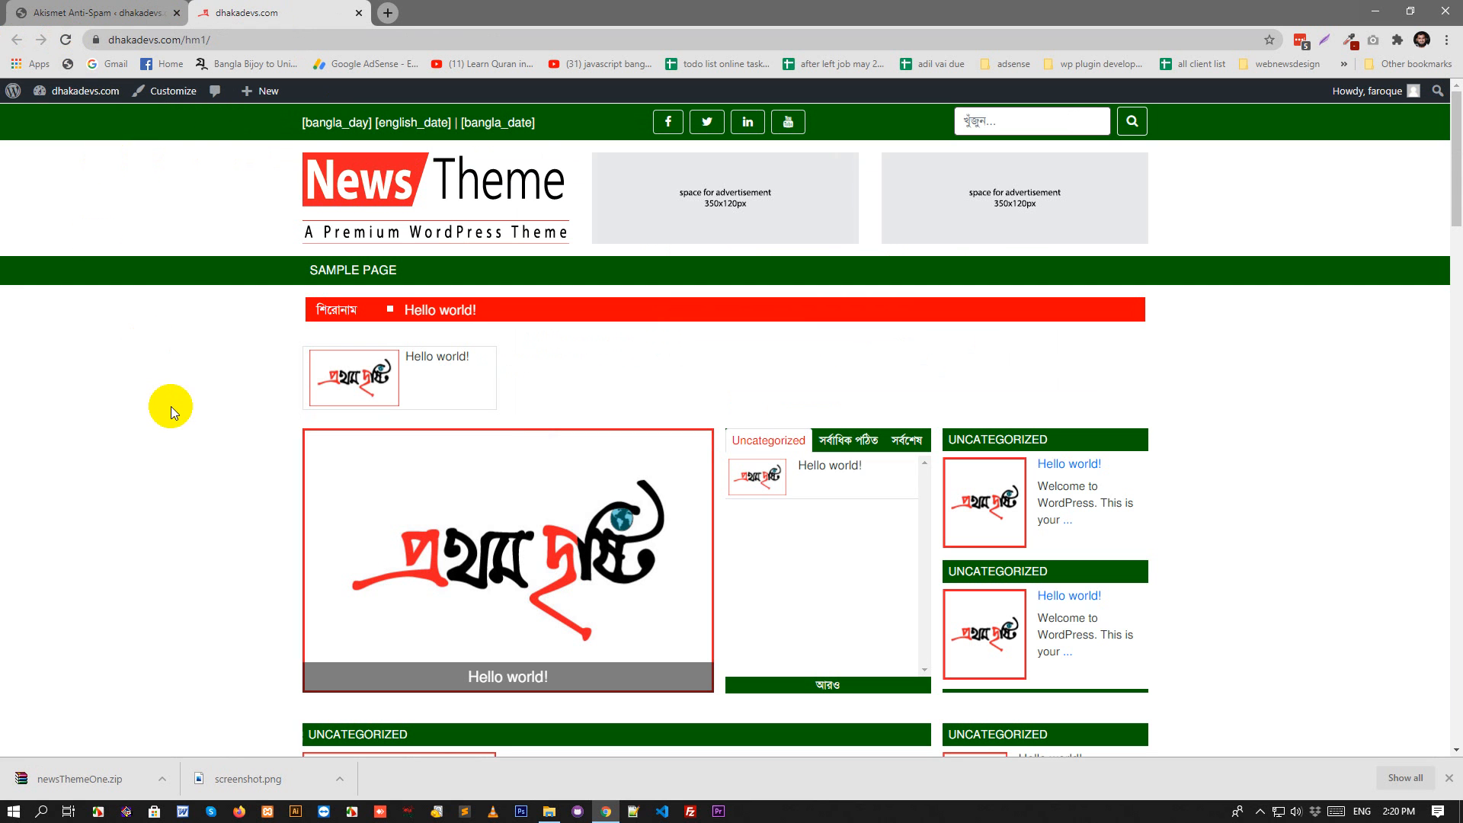
pyautogui.click(304, 124)
pyautogui.moveTo(304, 124); pyautogui.dragTo(539, 118)
pyautogui.click(252, 202)
pyautogui.click(66, 41)
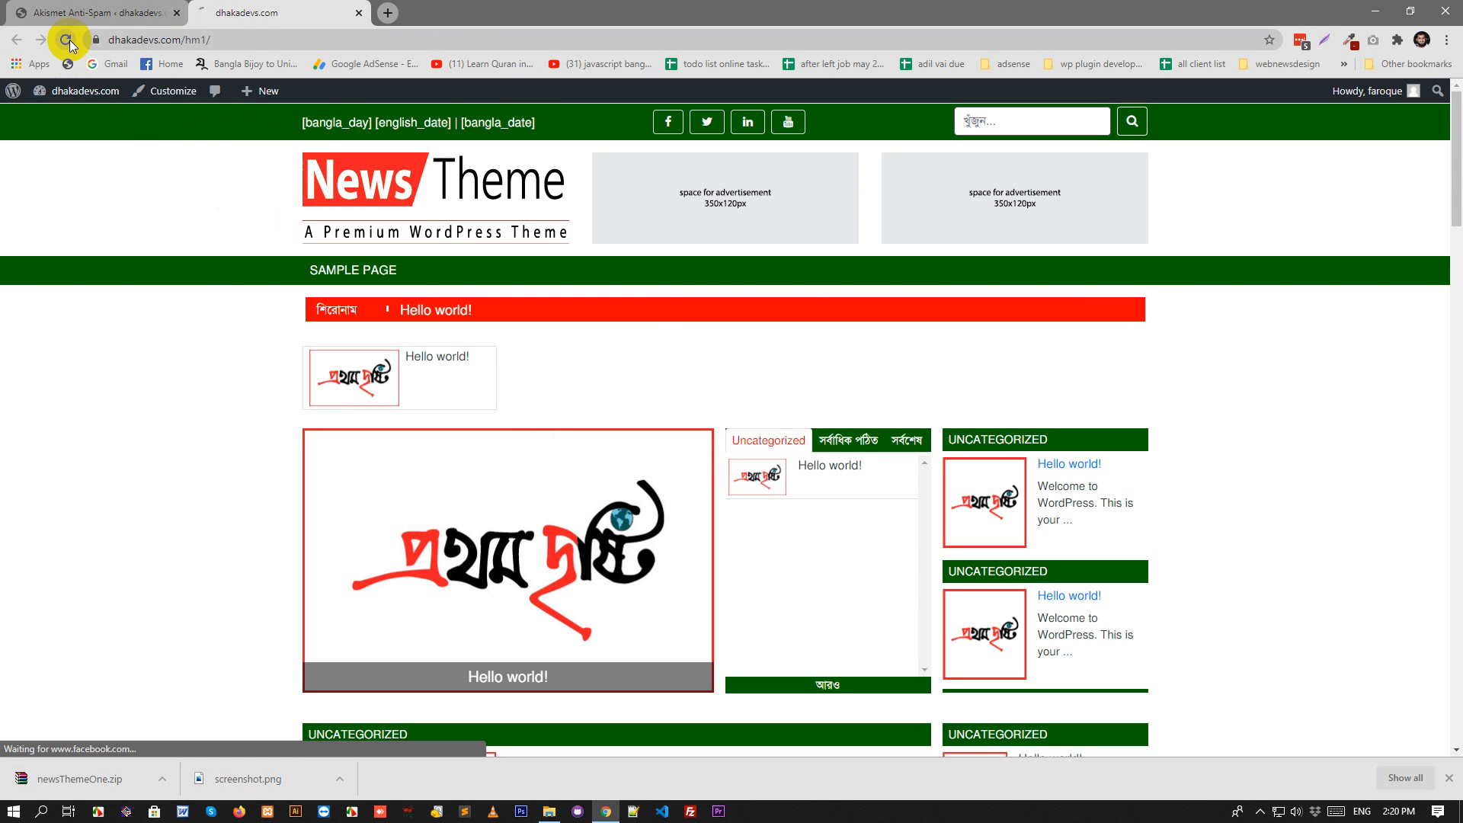
pyautogui.click(323, 131)
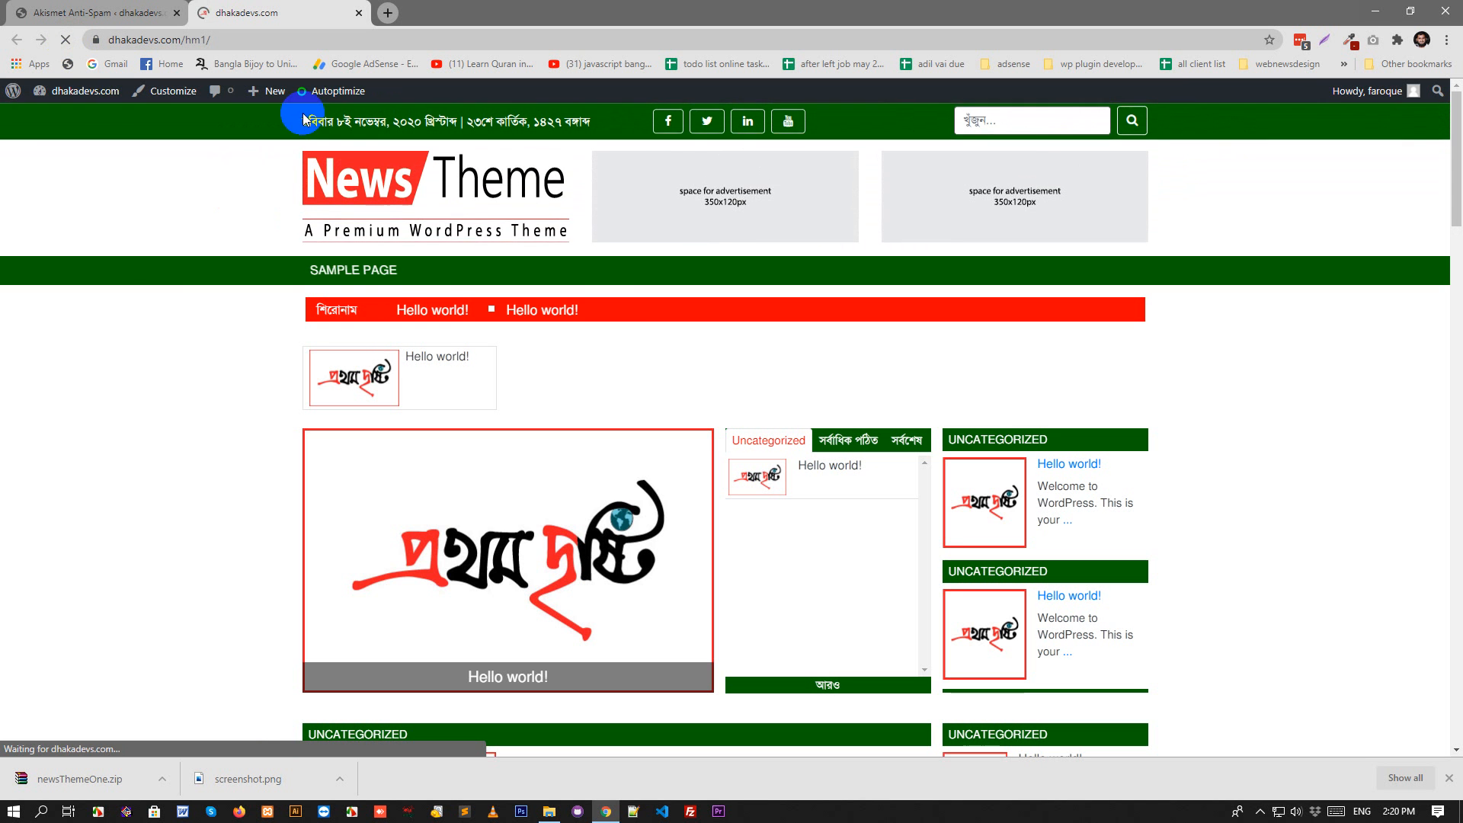
pyautogui.scroll(-8, 1140, 352)
pyautogui.scroll(8, 1099, 326)
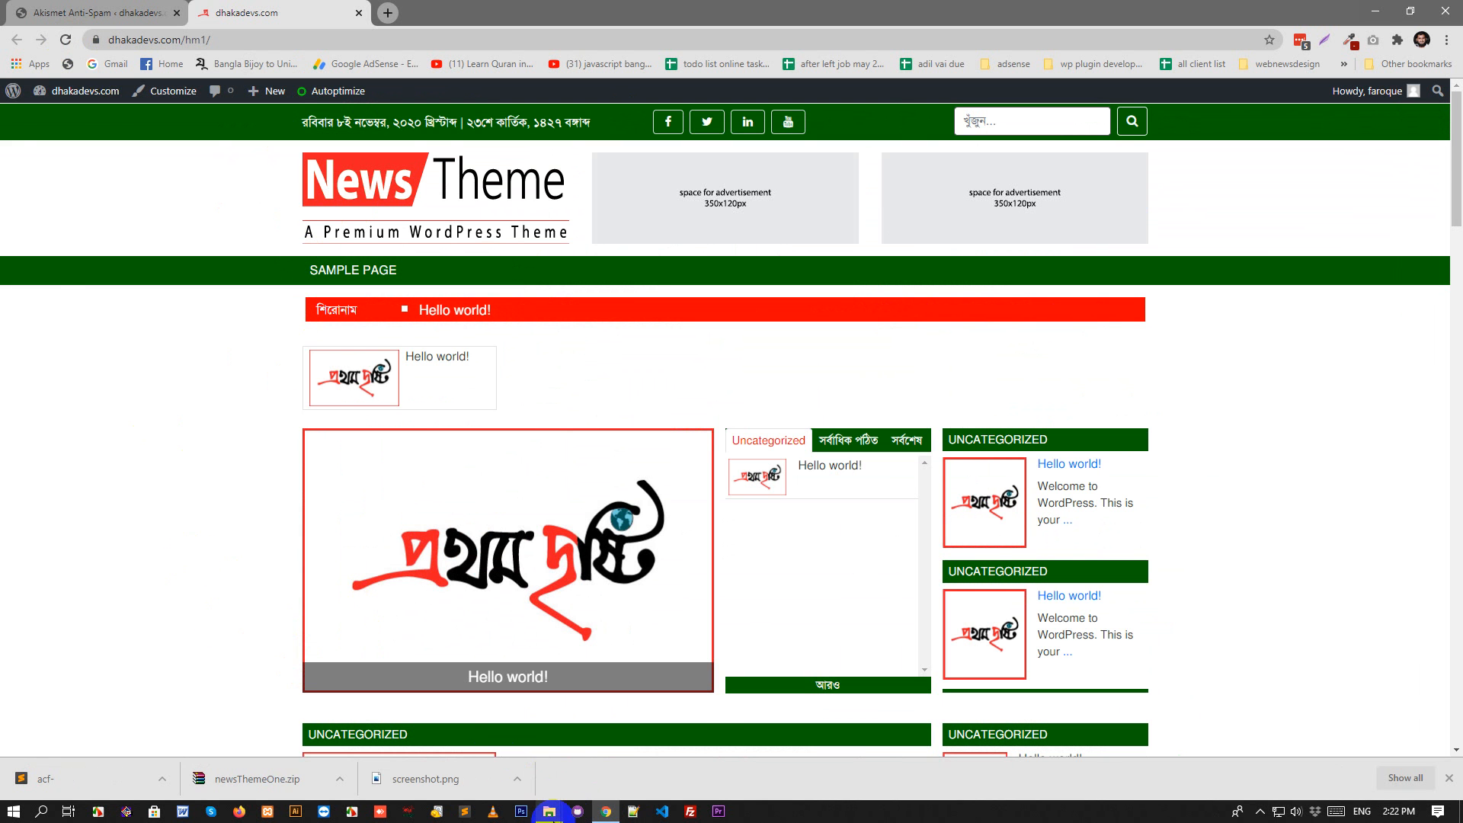
# Switch to File Explorer and open the documentation subfolder of News Theme 1 to view its files.
pyautogui.moveTo(549, 813)
pyautogui.click(488, 738)
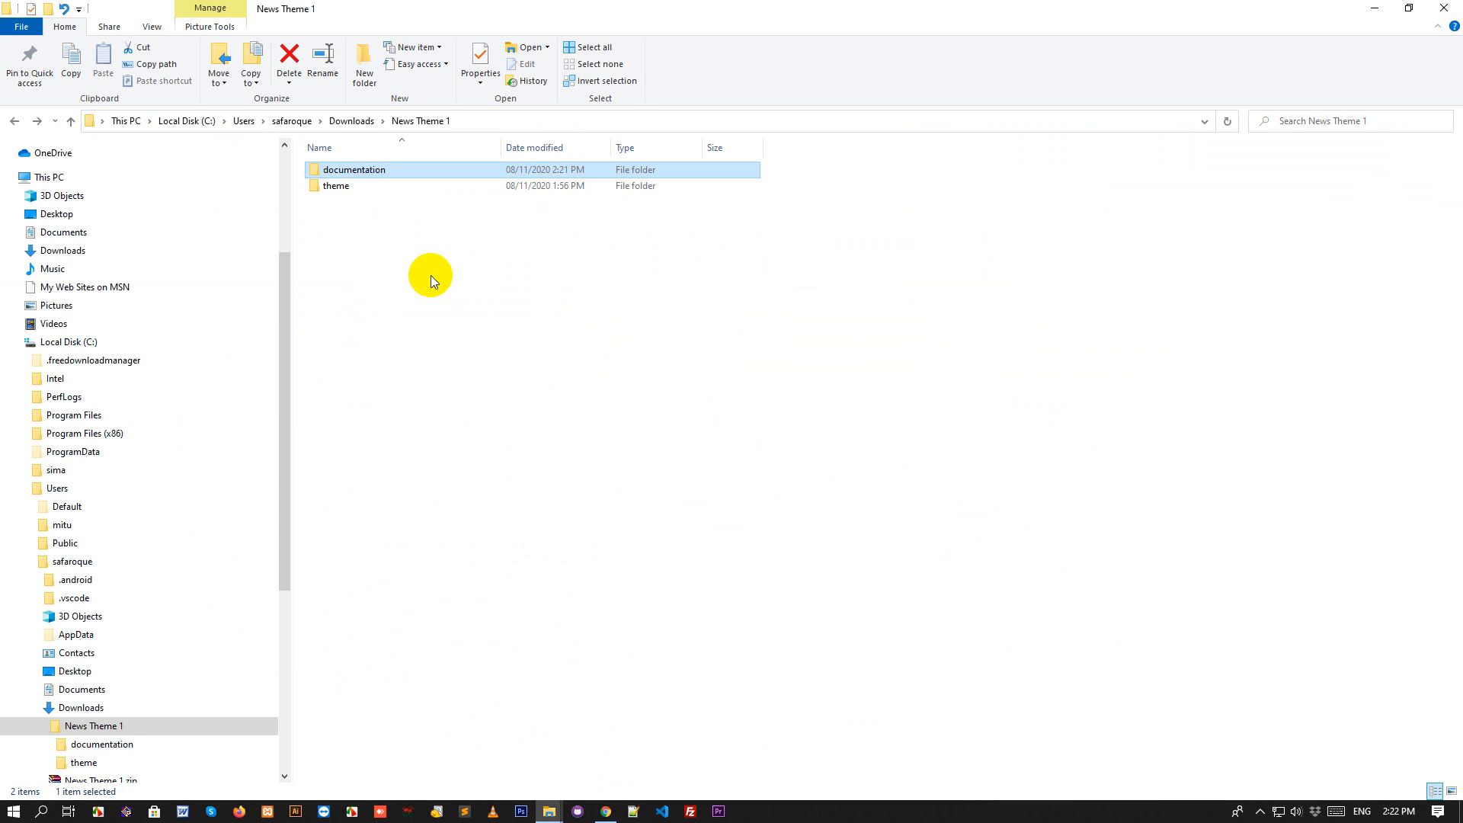
pyautogui.doubleClick(357, 169)
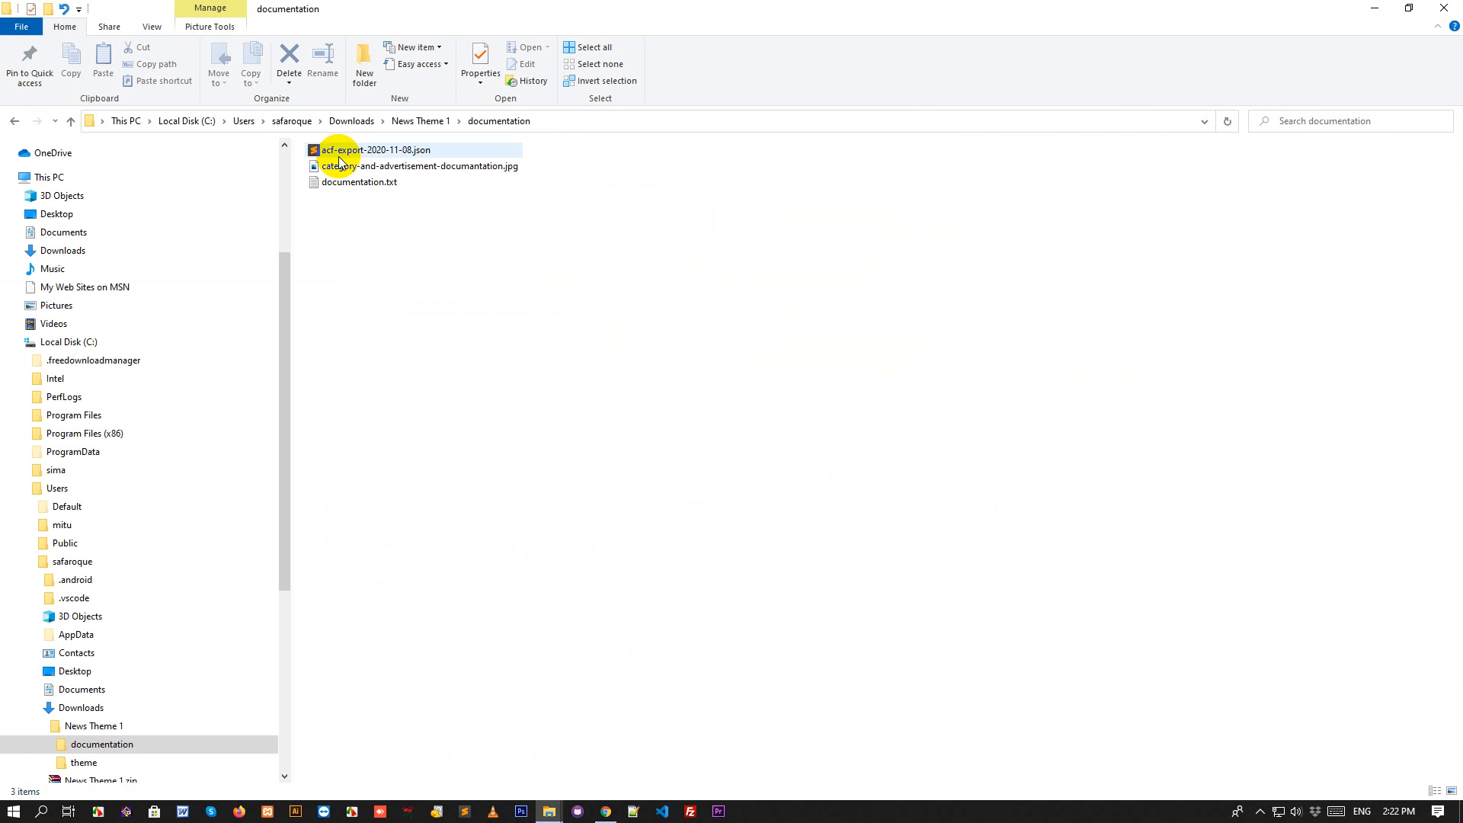
pyautogui.rightClick(368, 244)
pyautogui.click(403, 309)
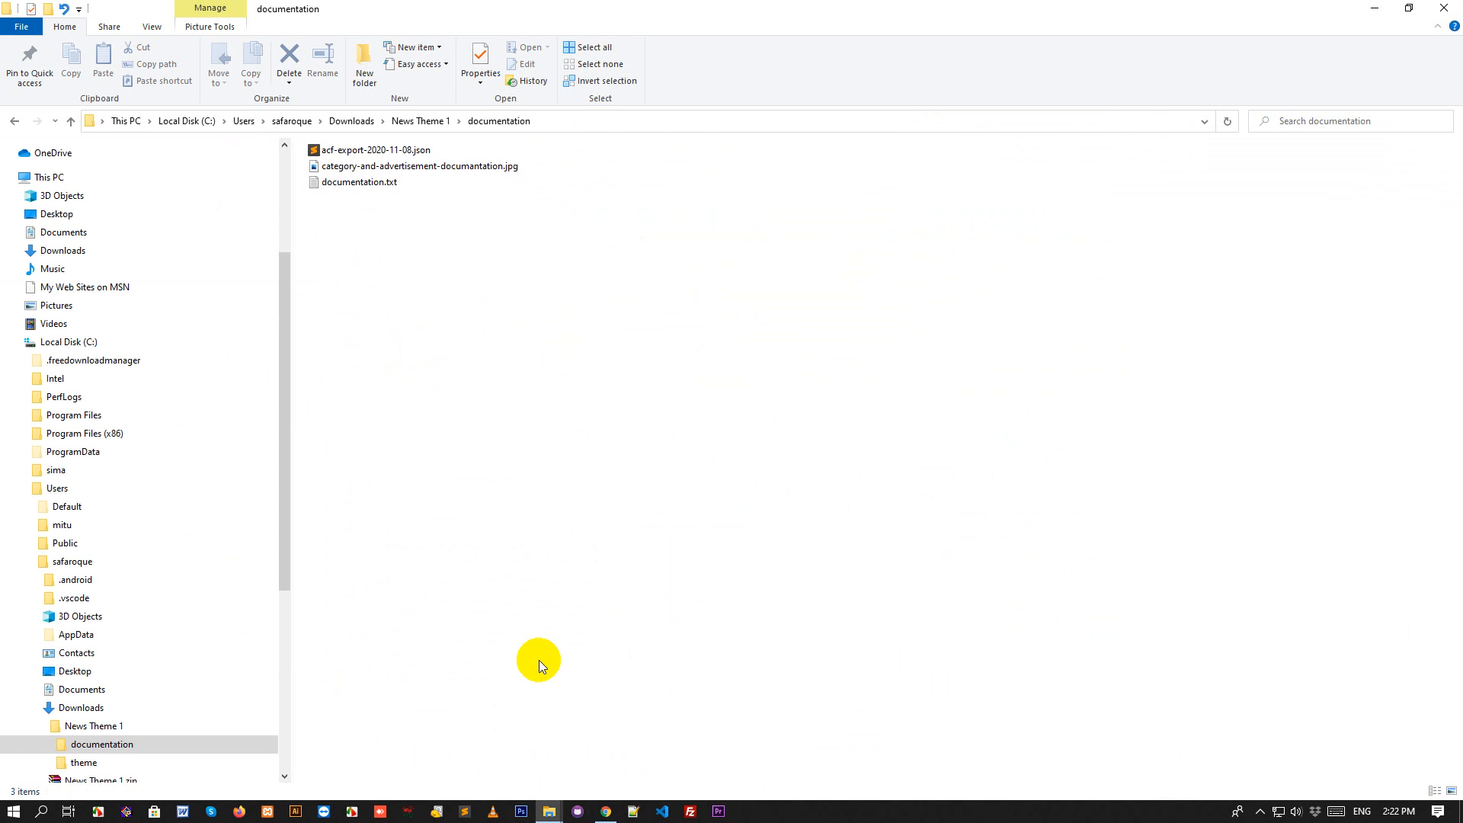
# Switch back to Chrome and open Custom Fields in the WordPress admin tab.
pyautogui.click(605, 811)
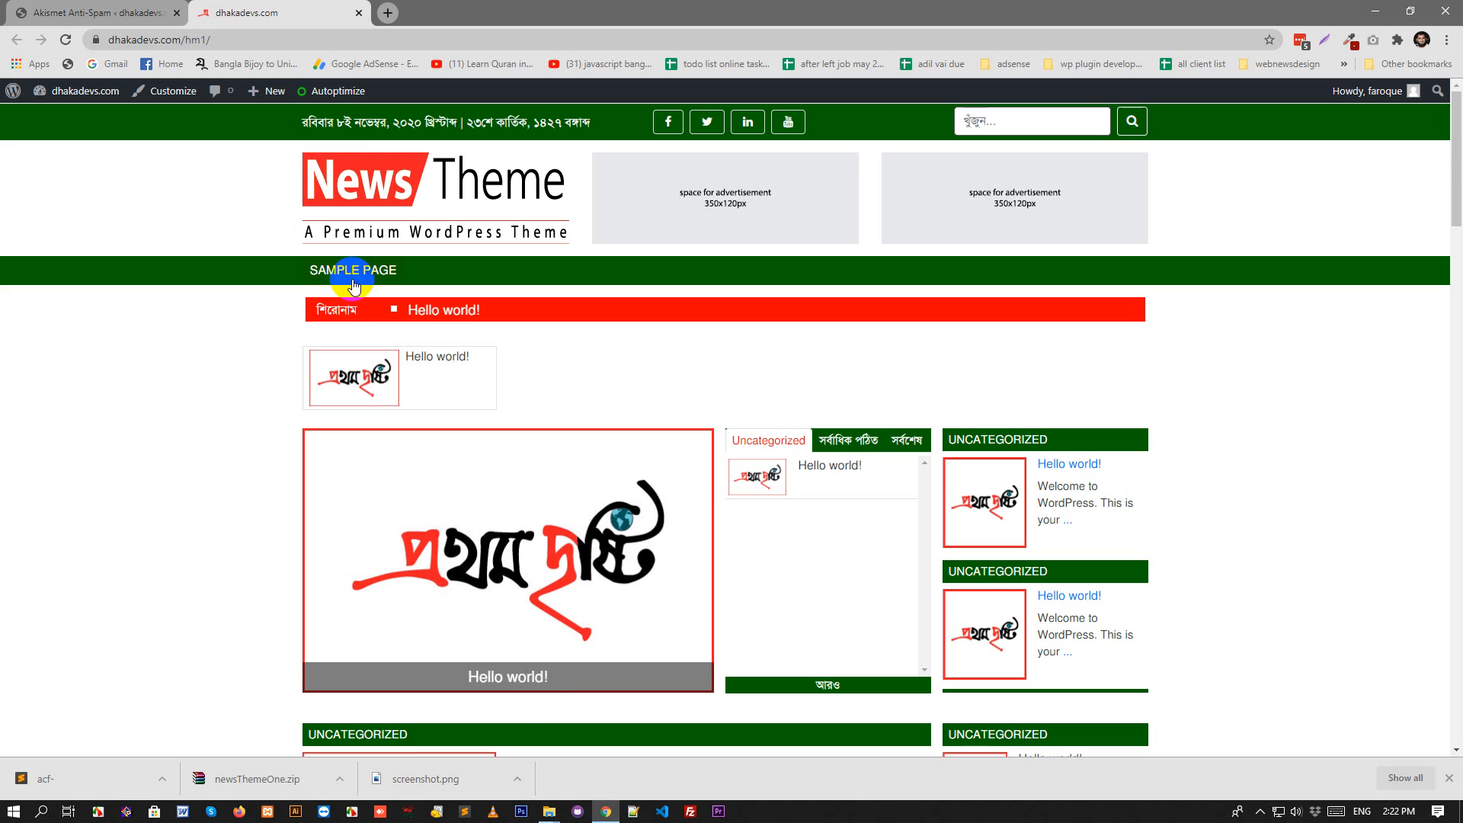
pyautogui.click(61, 6)
pyautogui.scroll(-2, 160, 601)
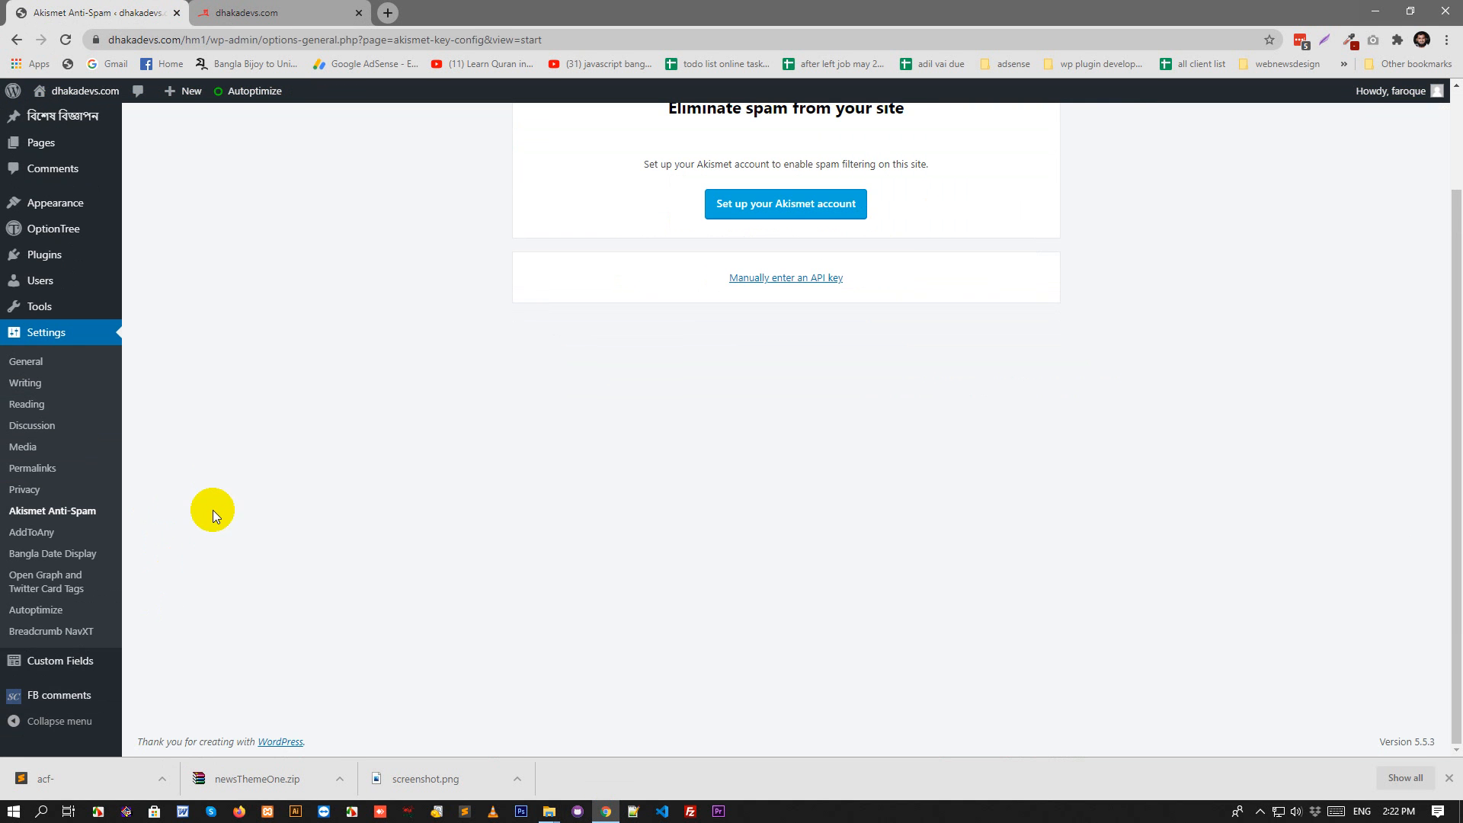
pyautogui.click(75, 670)
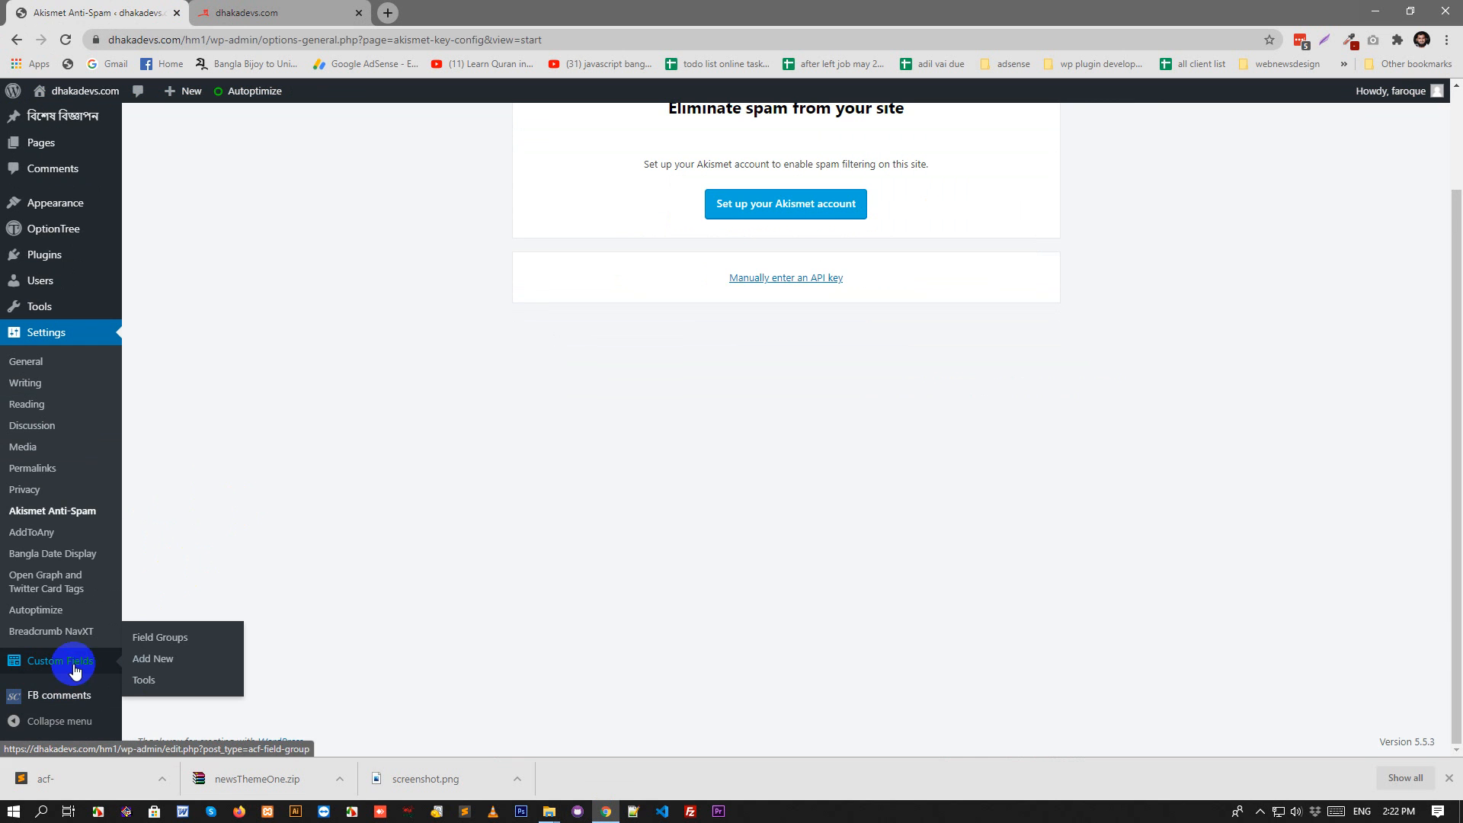
# Import the custom field groups from acf-export-2020-11-08.json in the News Theme 1 documentation folder using the Custom Fields tools.
pyautogui.click(152, 683)
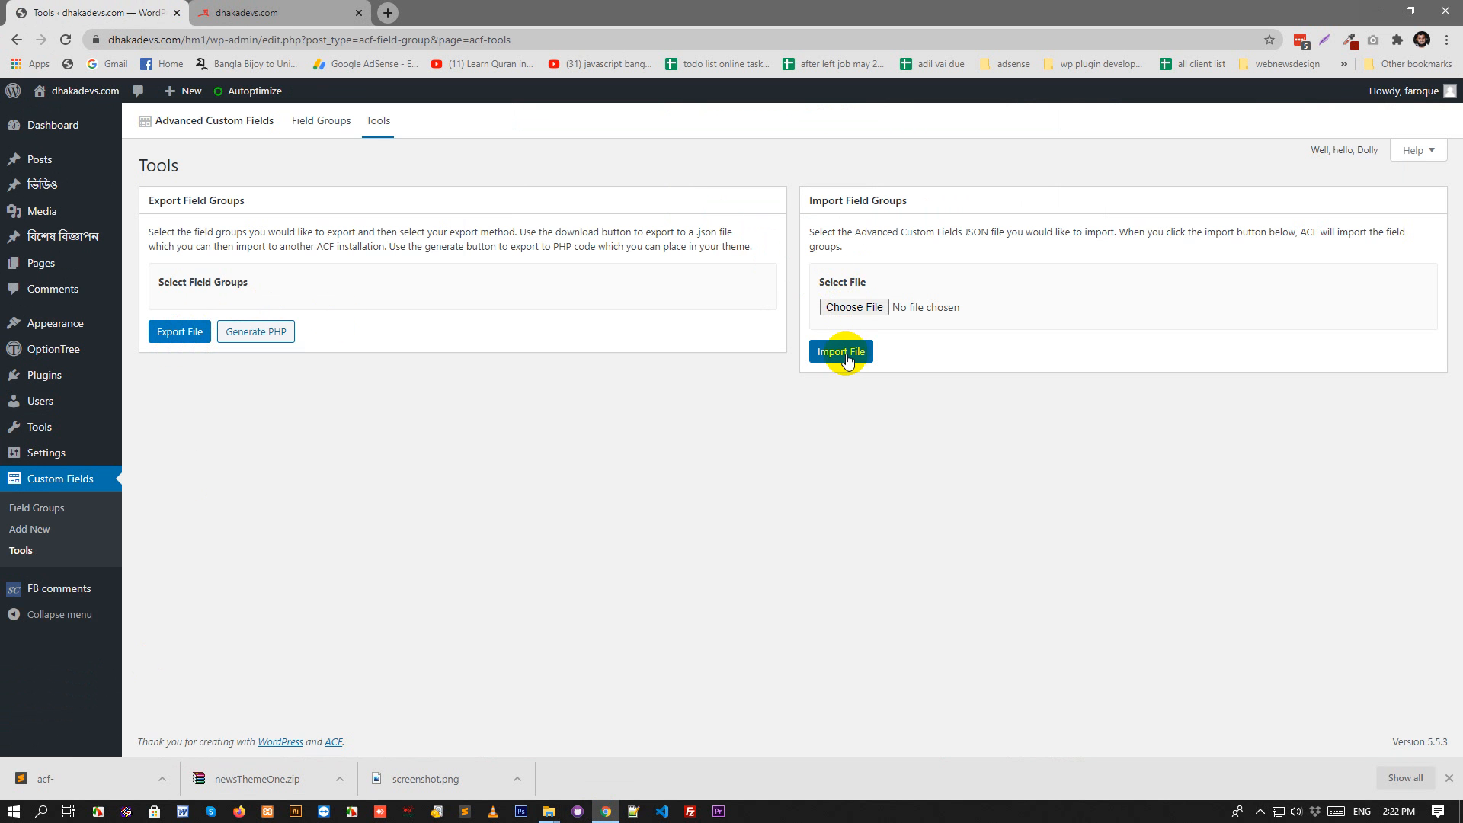
pyautogui.click(846, 307)
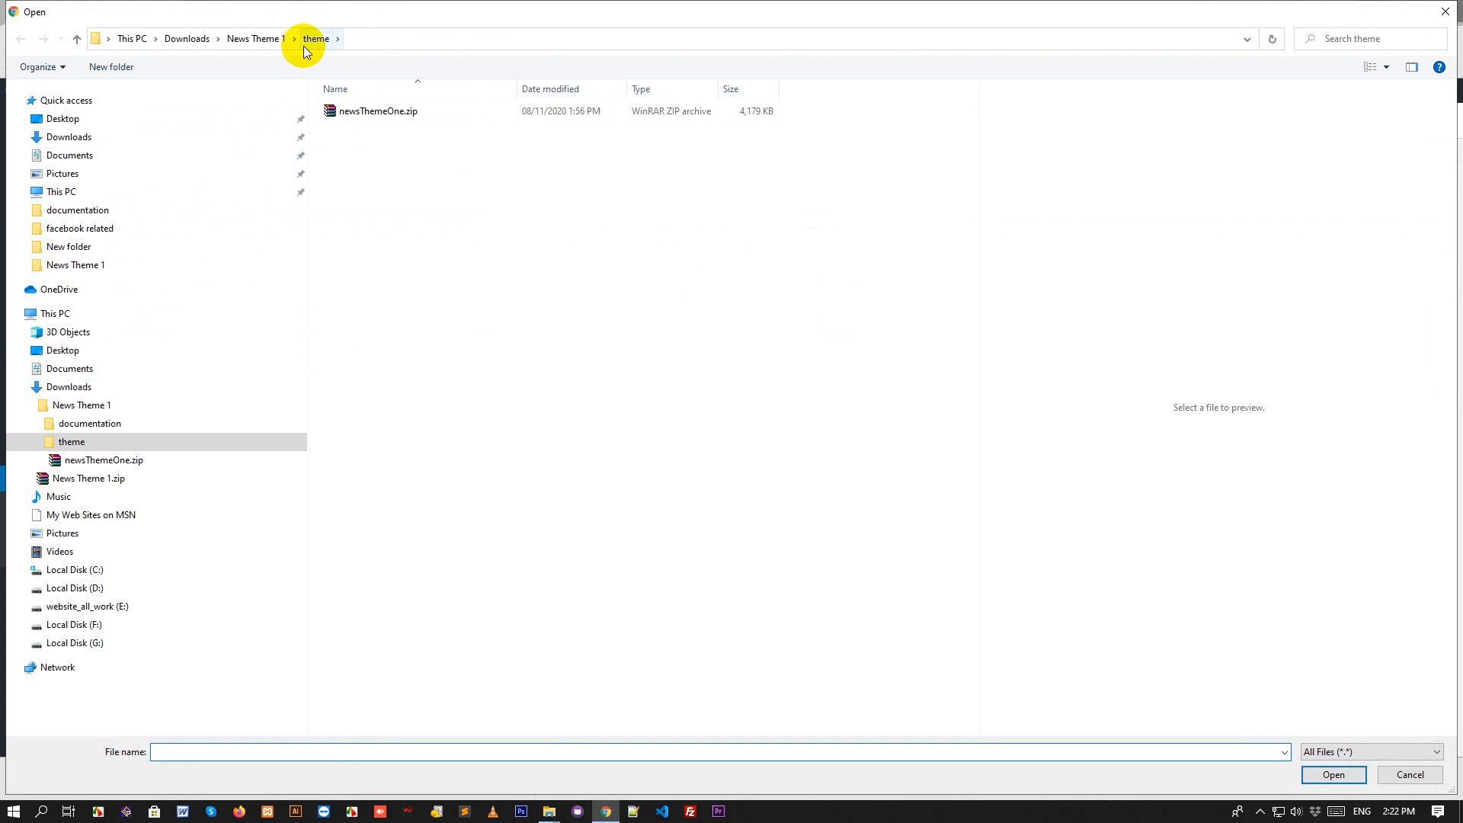
pyautogui.click(259, 38)
pyautogui.doubleClick(347, 110)
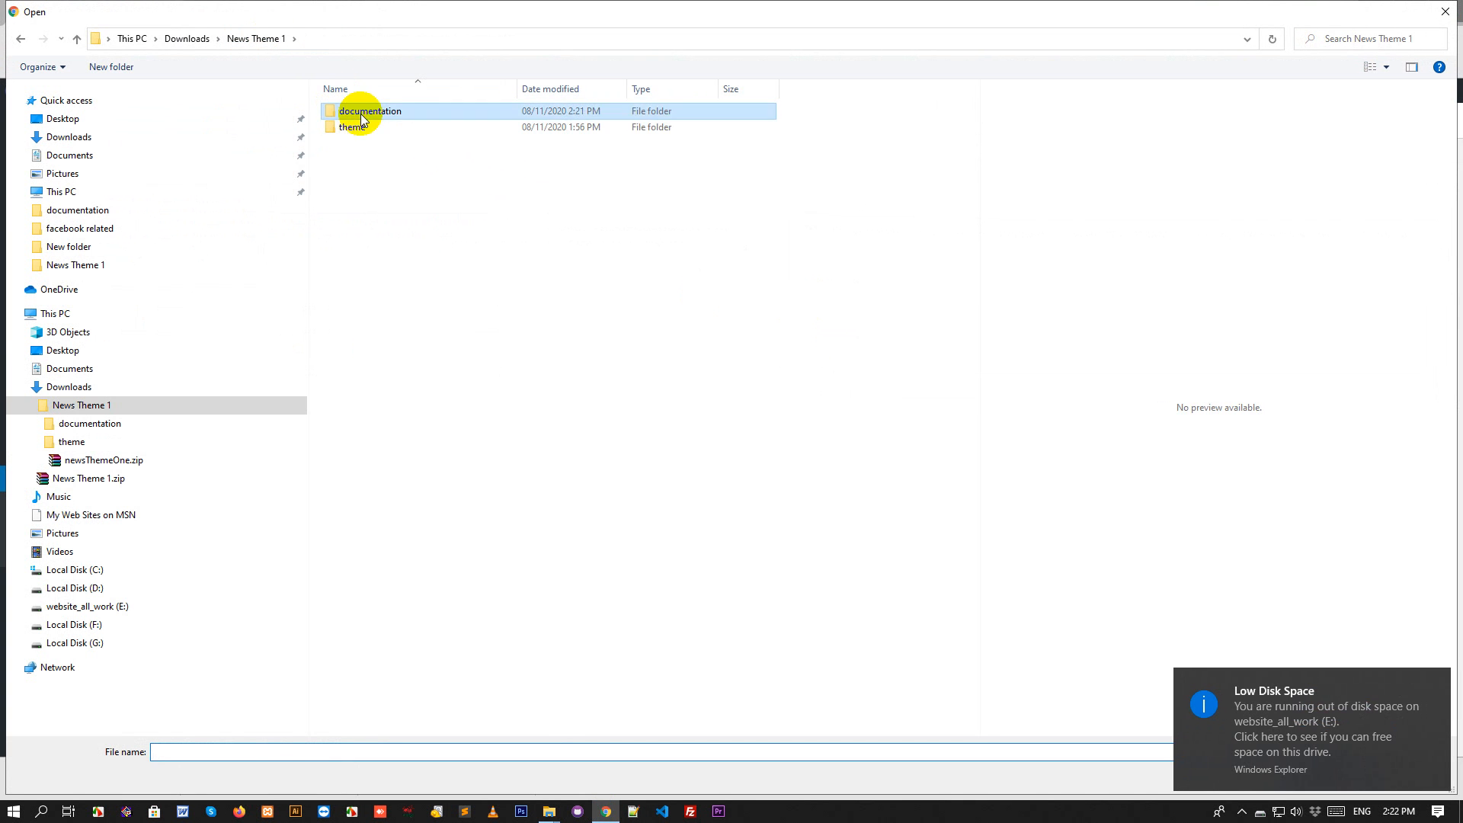
pyautogui.click(371, 113)
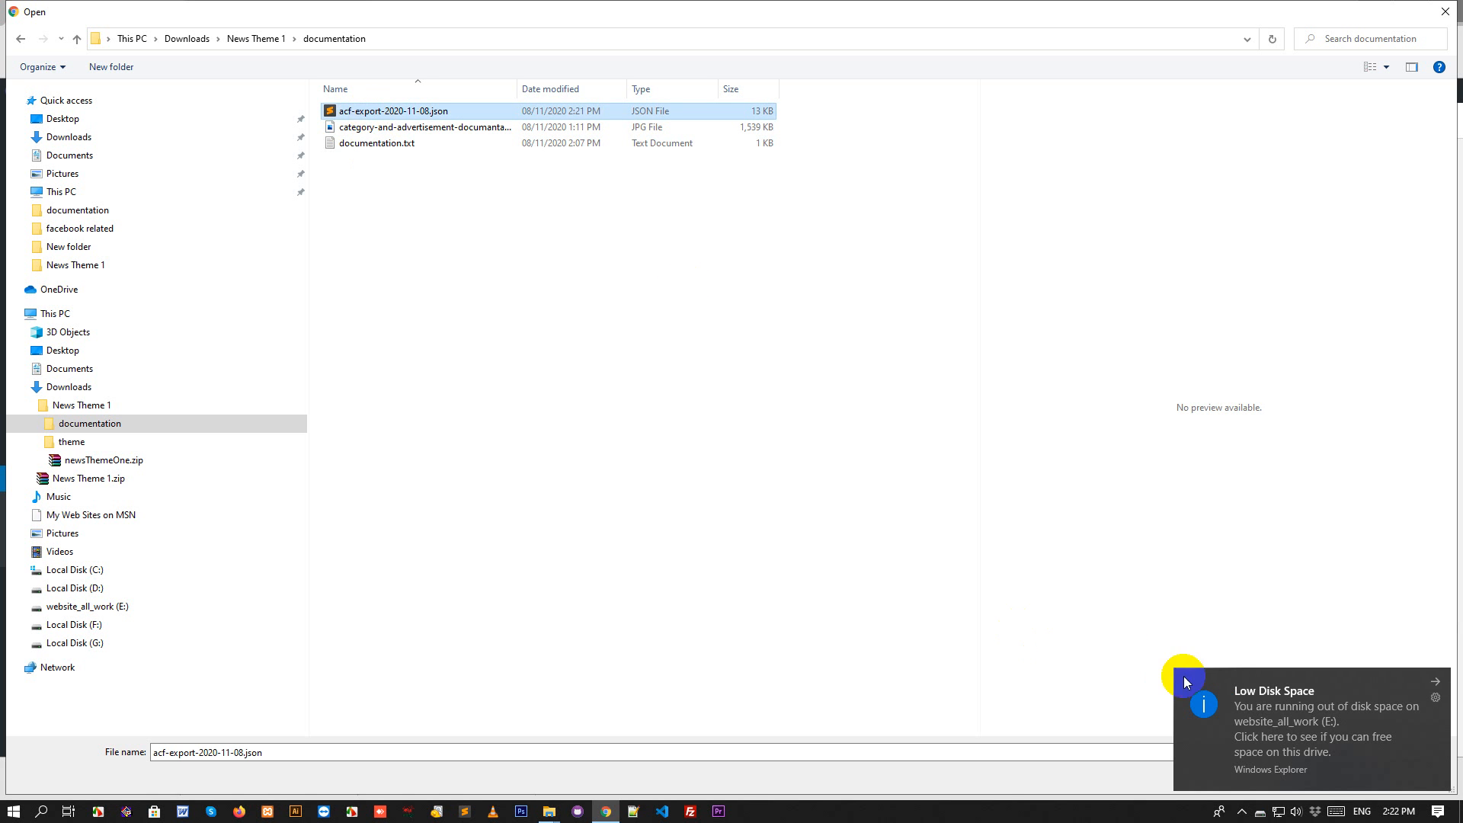
pyautogui.click(1433, 683)
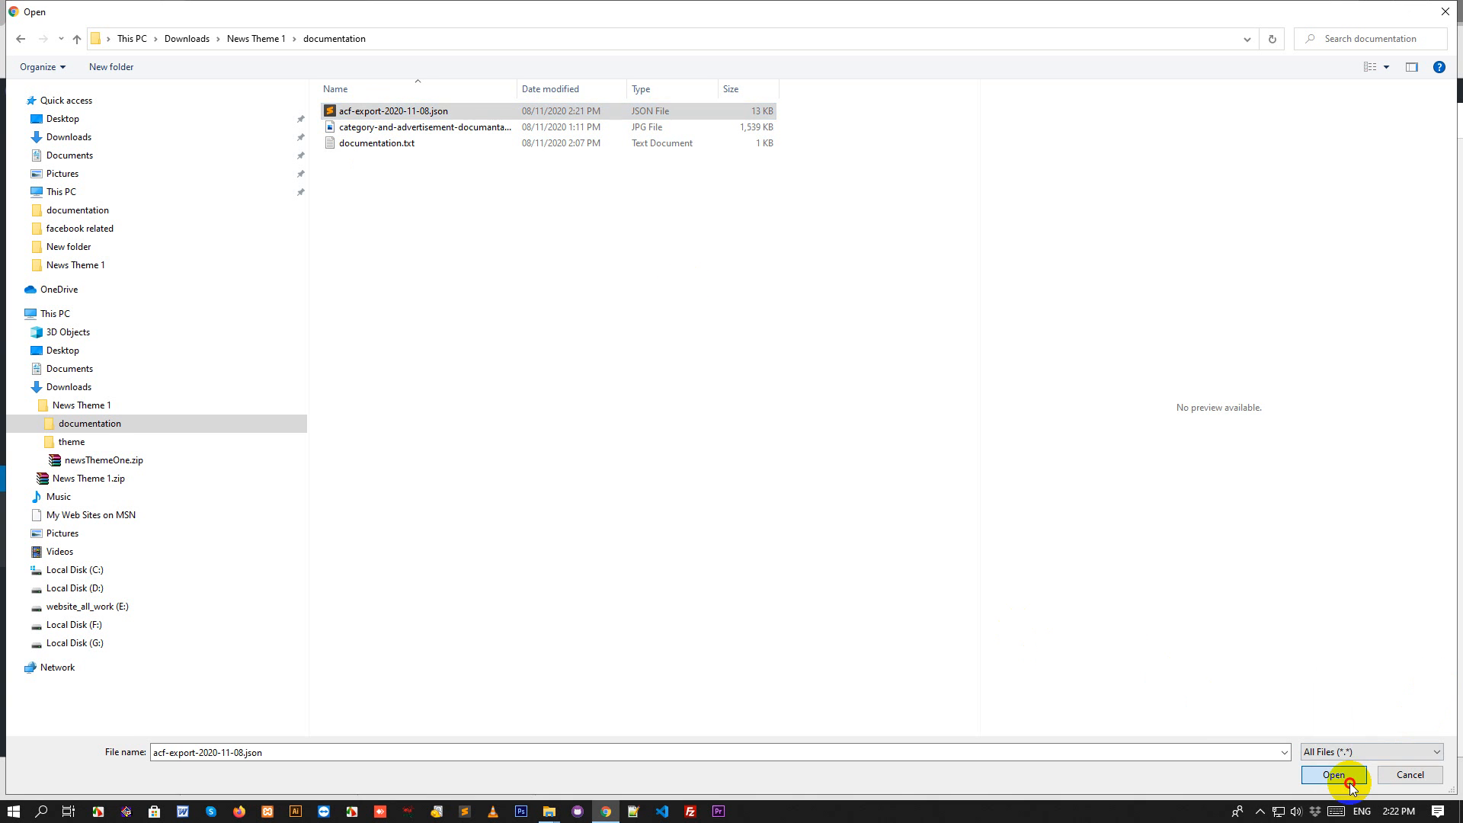
pyautogui.click(1331, 774)
pyautogui.click(857, 354)
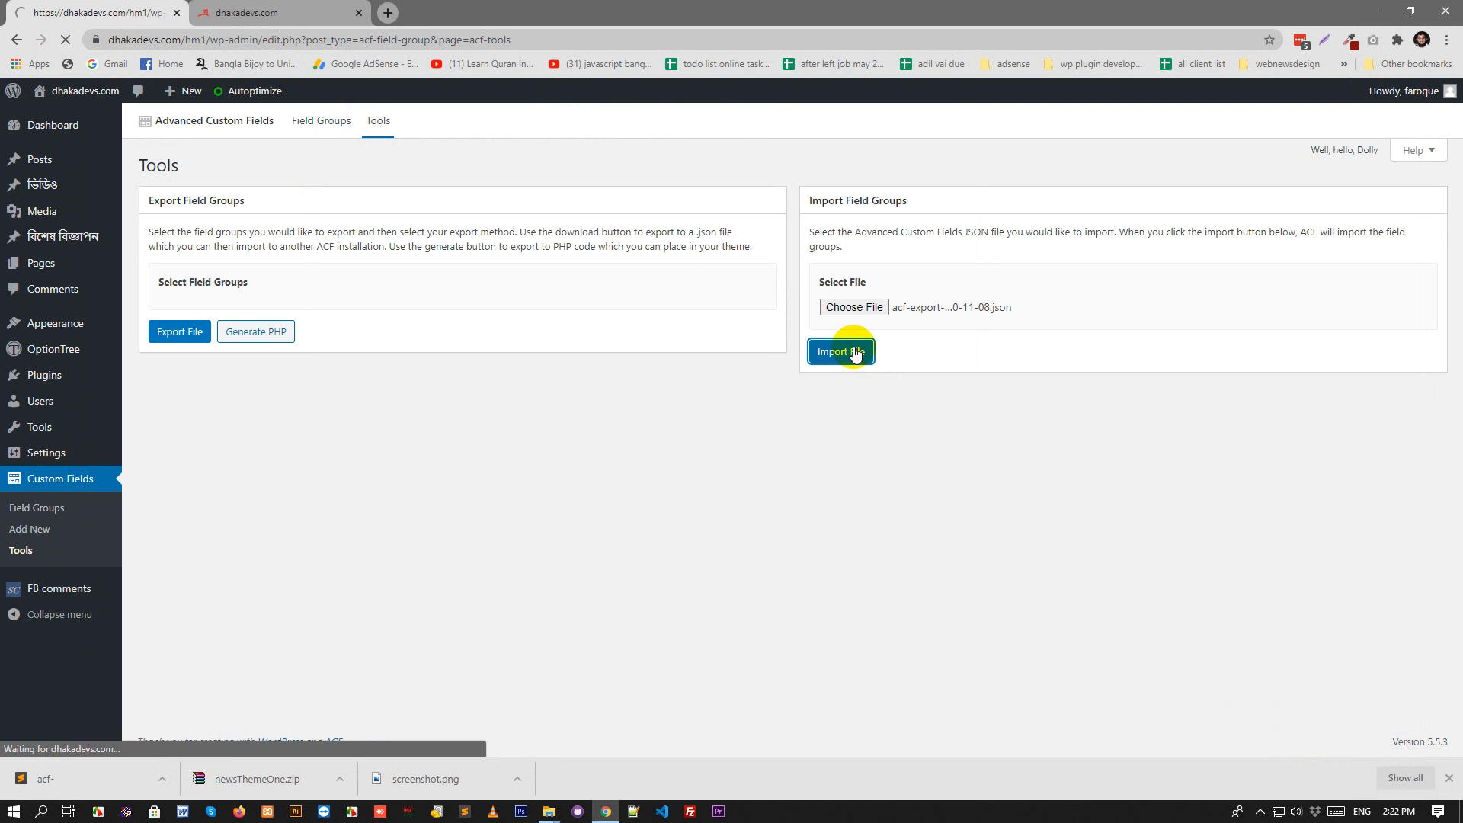
# Reload the site's front page and look over the header, headline ticker and category blocks.
pyautogui.click(255, 9)
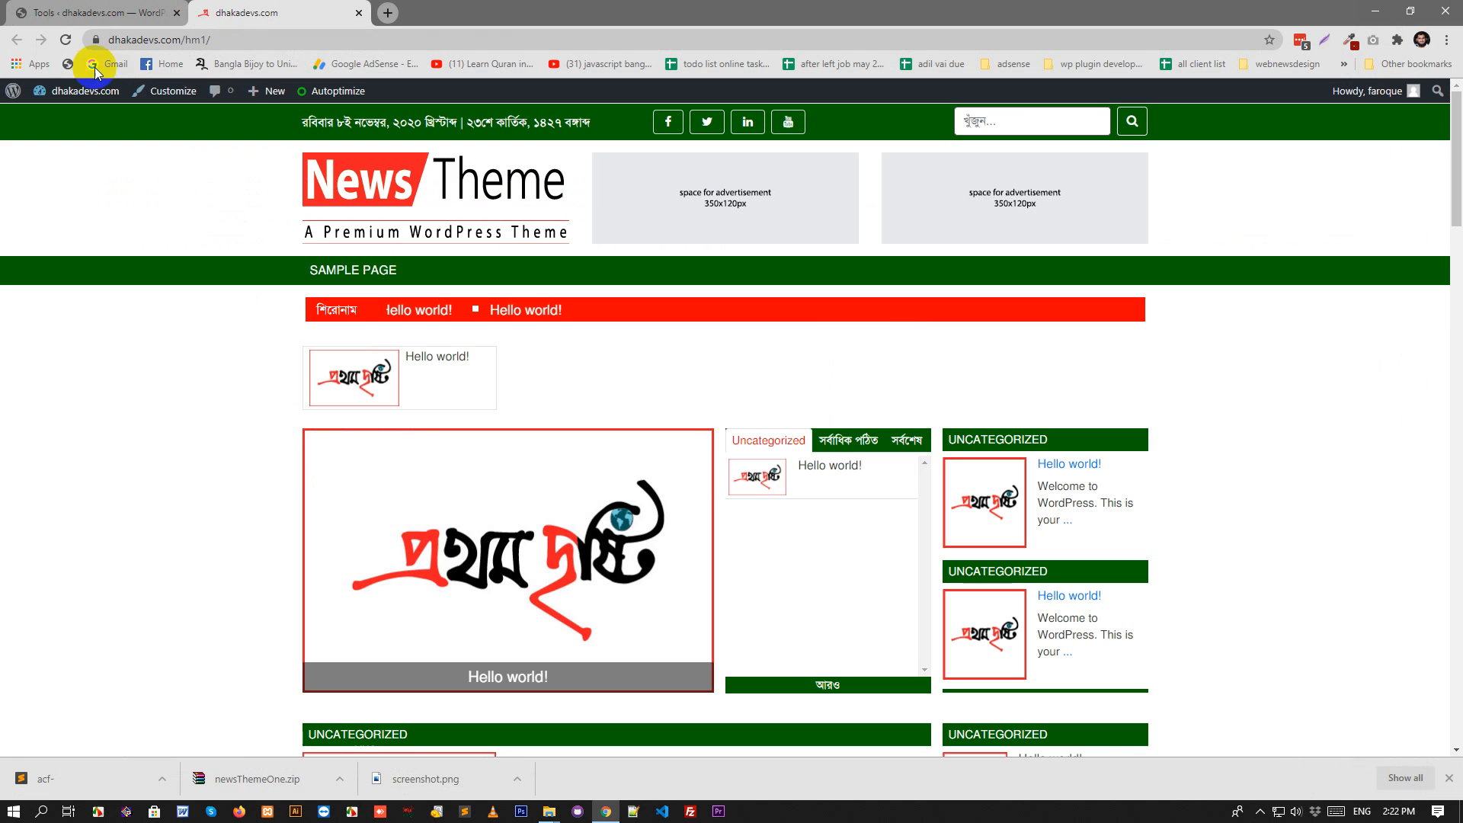
pyautogui.click(67, 39)
pyautogui.scroll(-5, 602, 456)
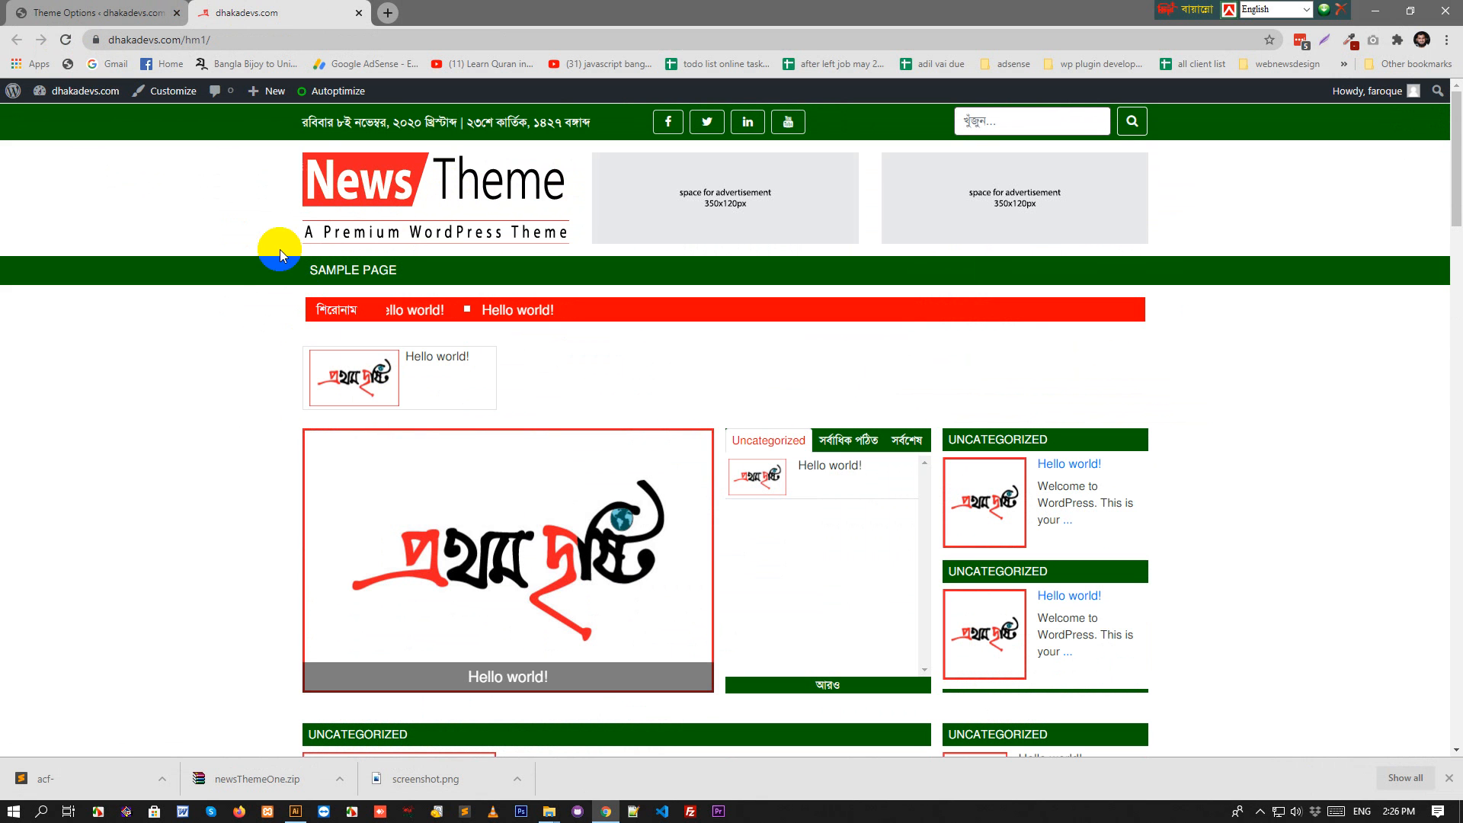
pyautogui.scroll(-2, 473, 203)
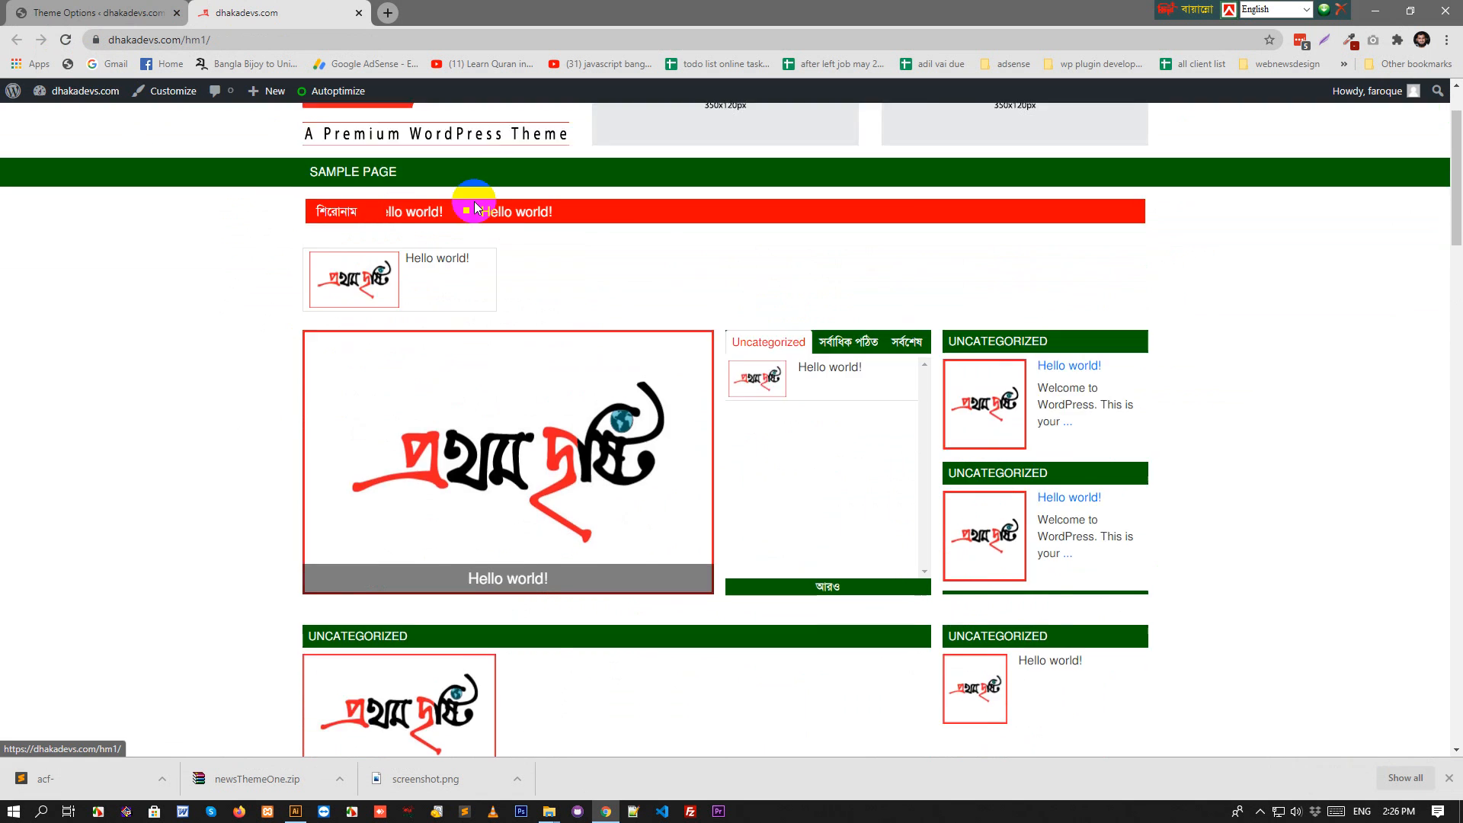
pyautogui.scroll(2, 473, 202)
# Open the header (হেডার) section of Theme Options in the WordPress admin and check the required main logo width.
pyautogui.click(99, 12)
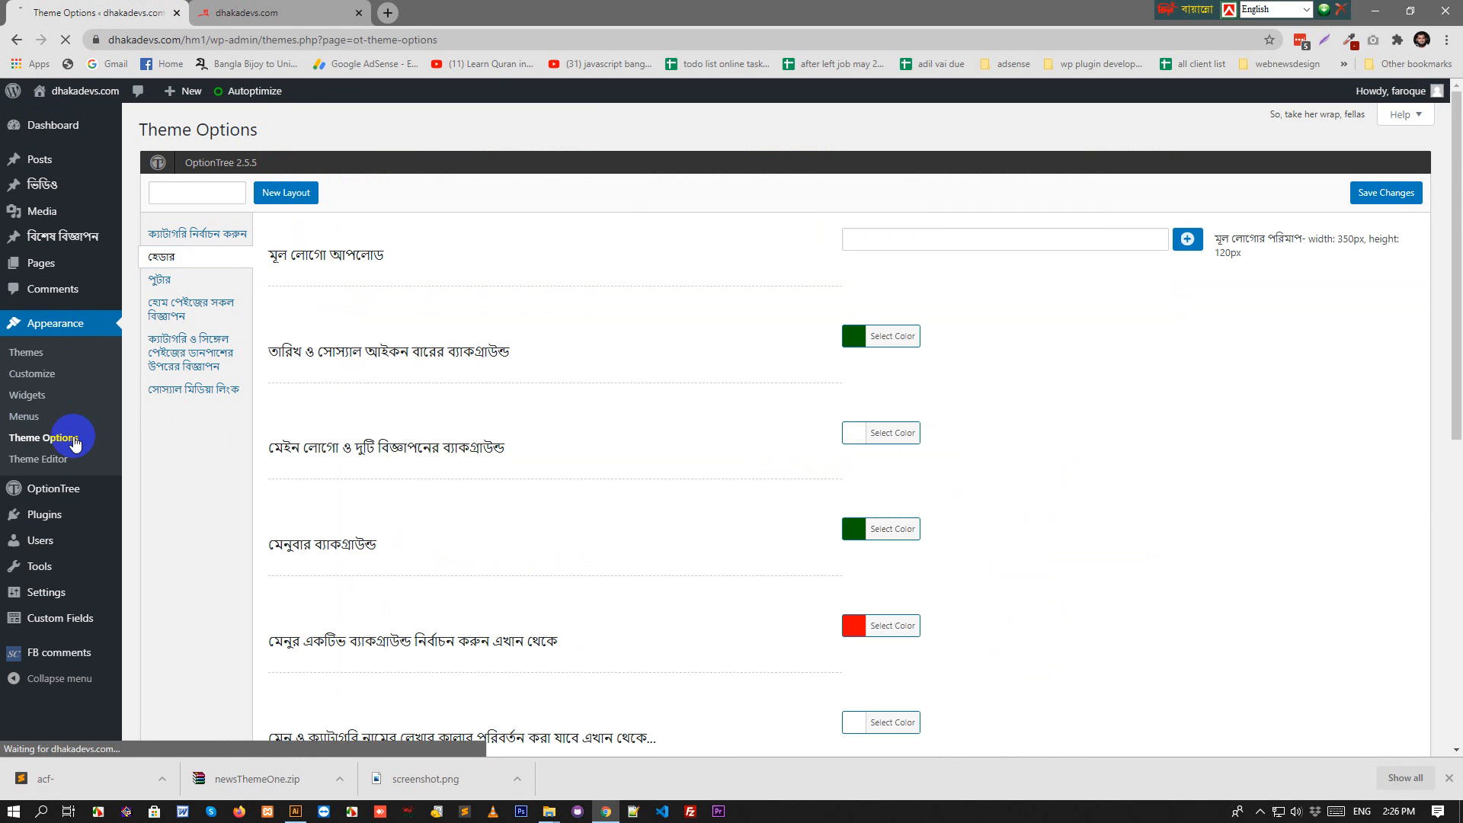
pyautogui.click(67, 432)
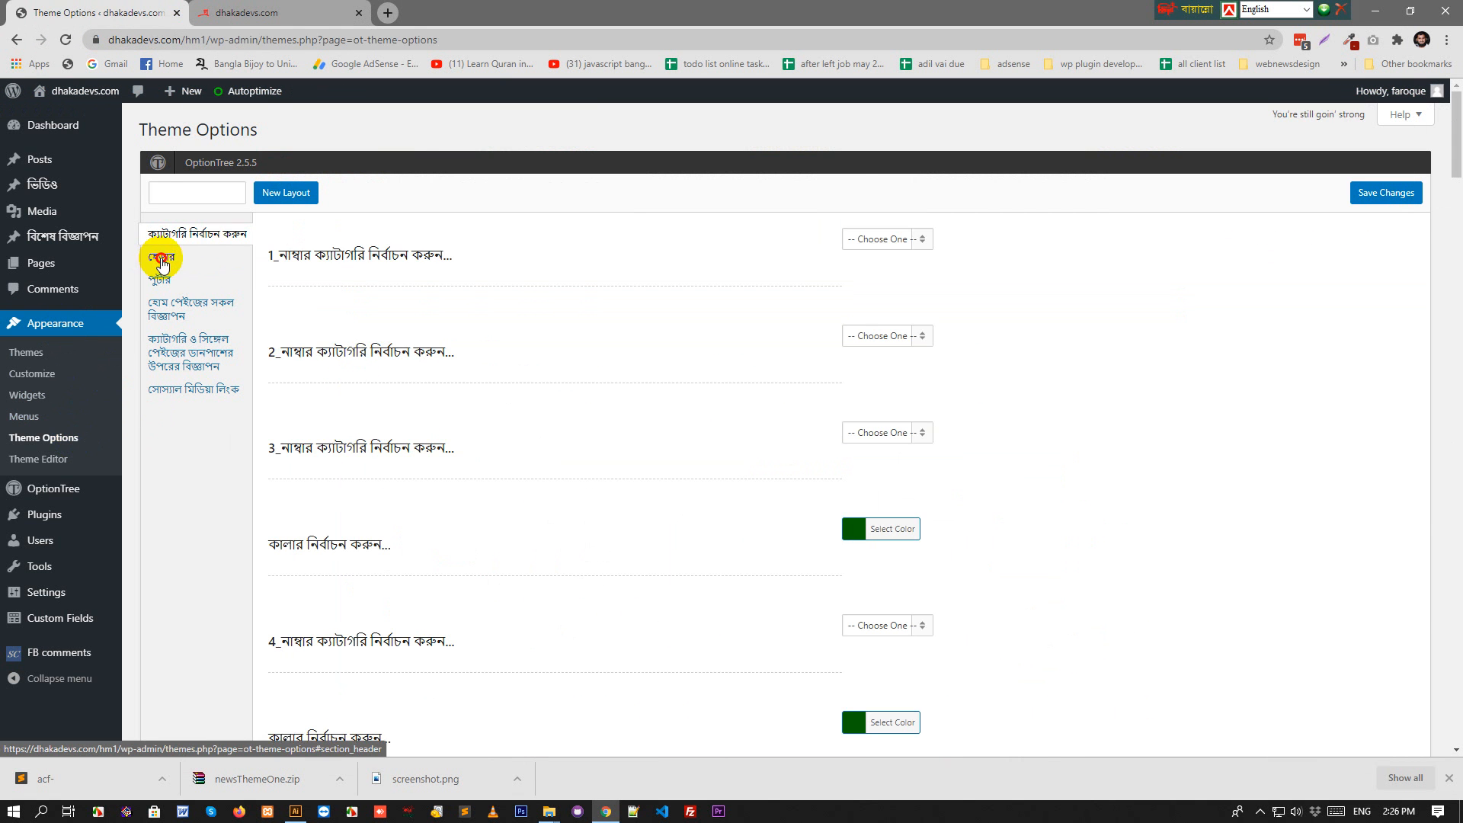
pyautogui.click(162, 262)
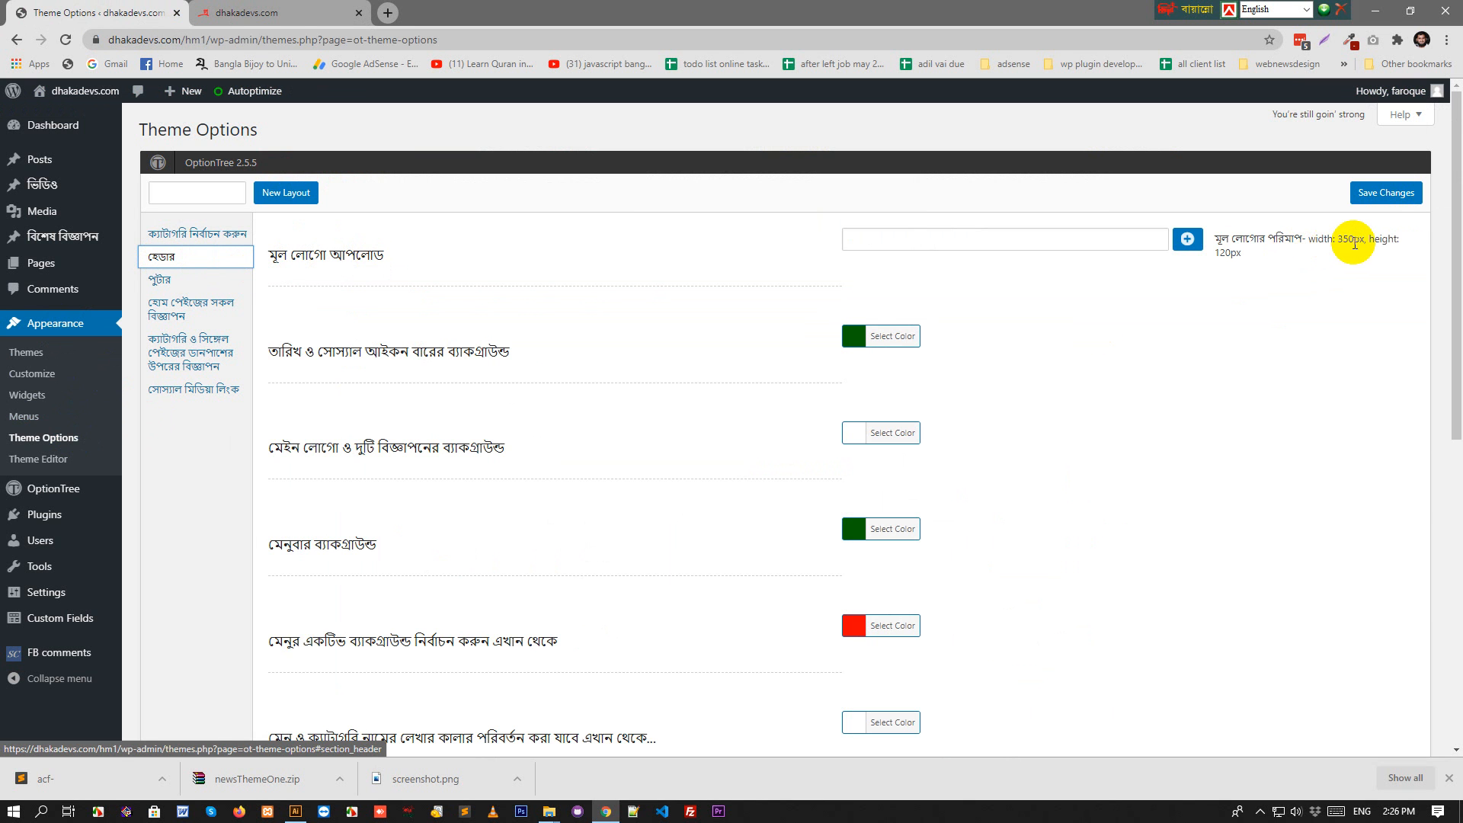
pyautogui.doubleClick(1350, 239)
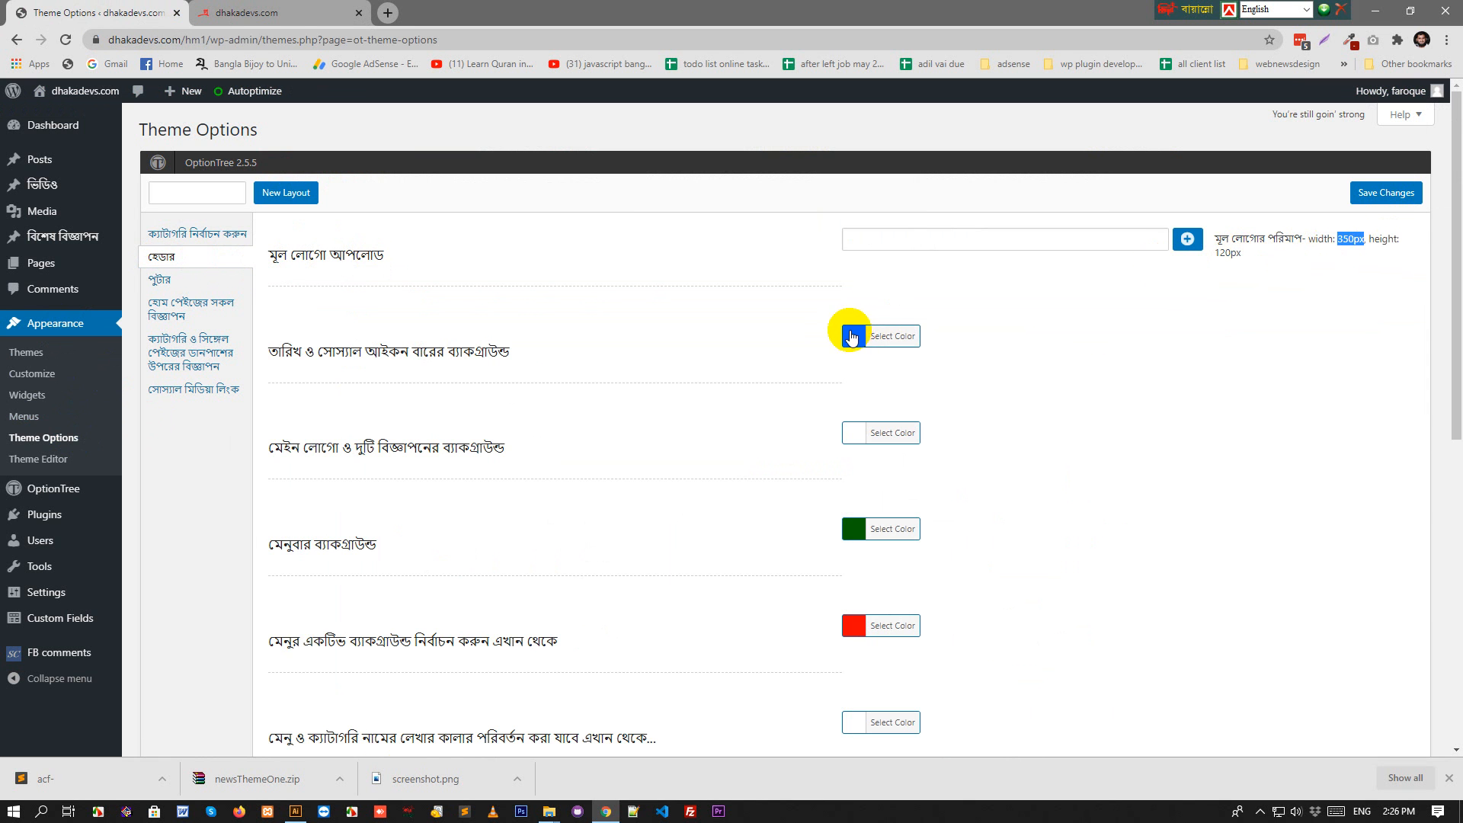
# Upload main-logo.png from Downloads as the main logo and save the theme options.
pyautogui.click(1187, 243)
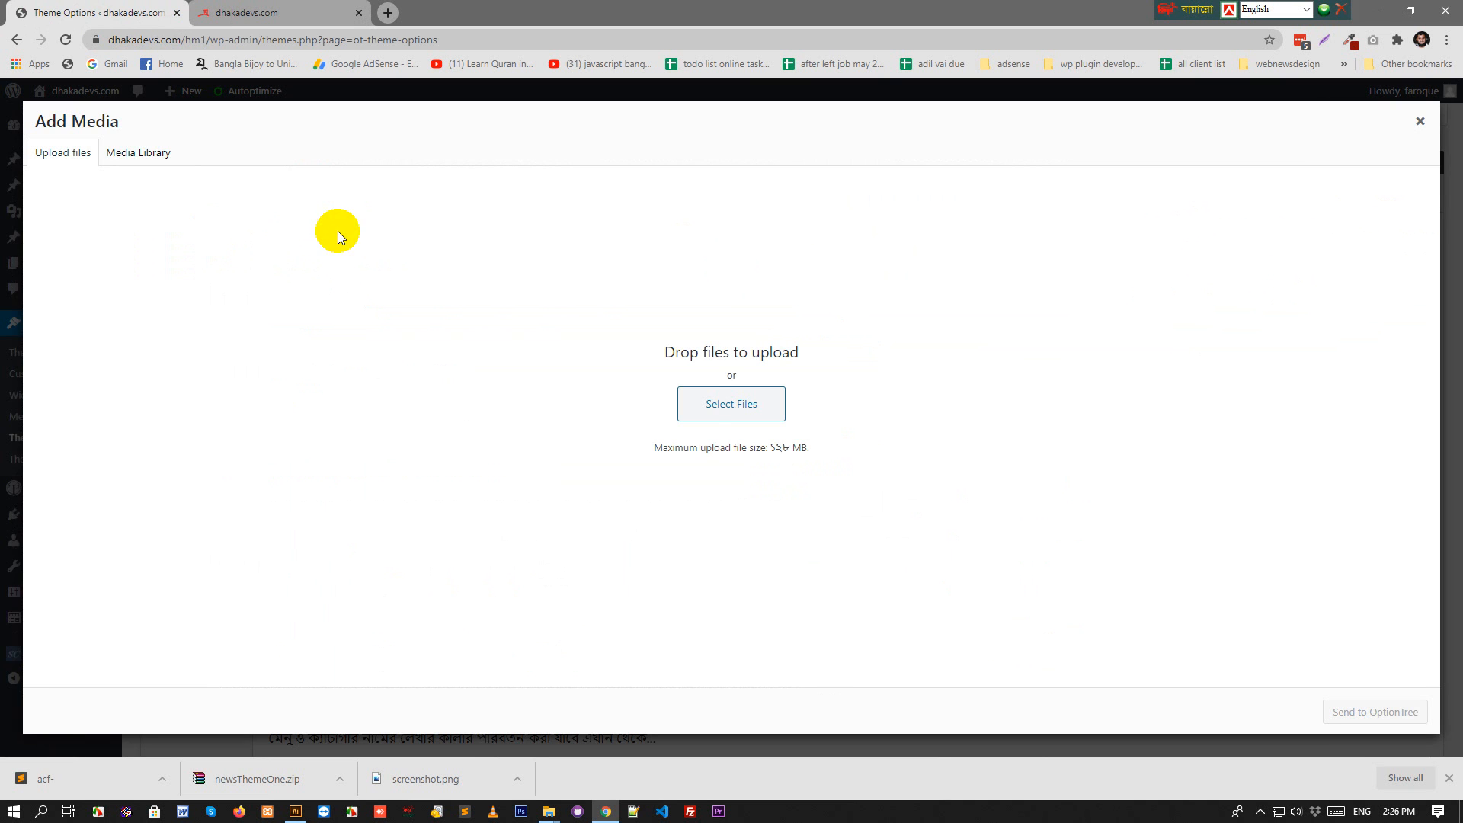
pyautogui.click(705, 415)
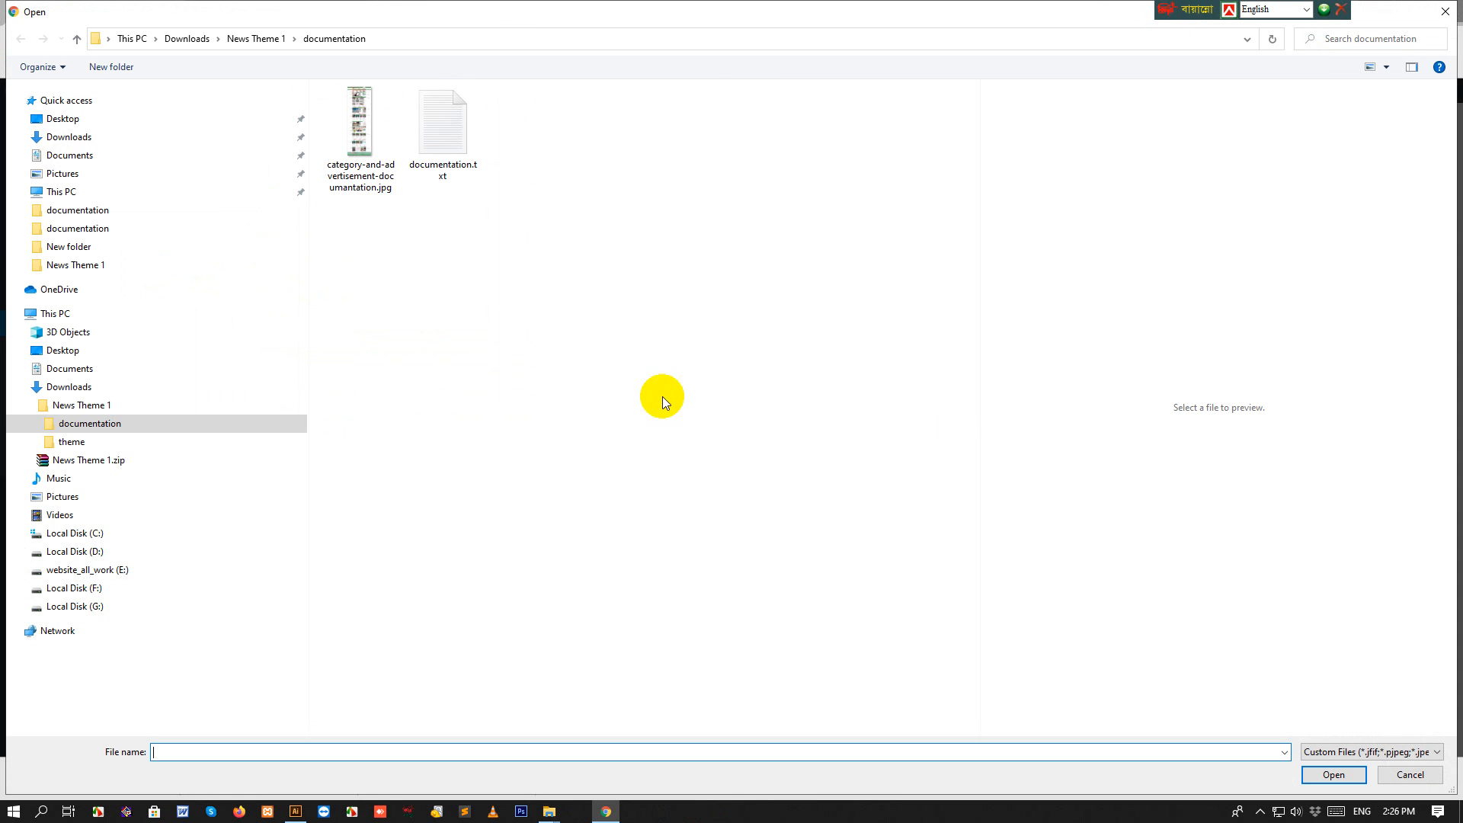
pyautogui.click(92, 141)
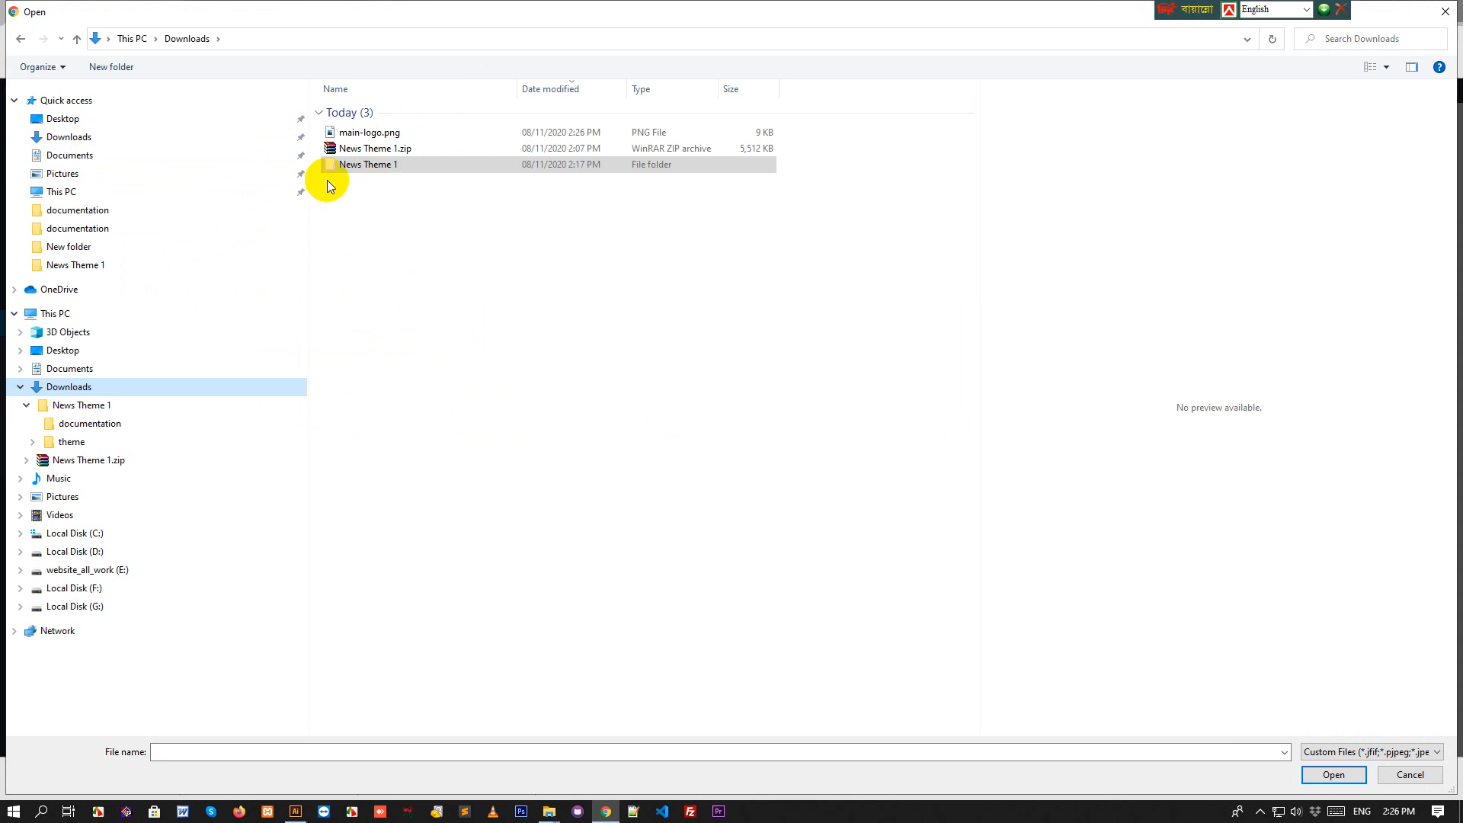
pyautogui.doubleClick(366, 132)
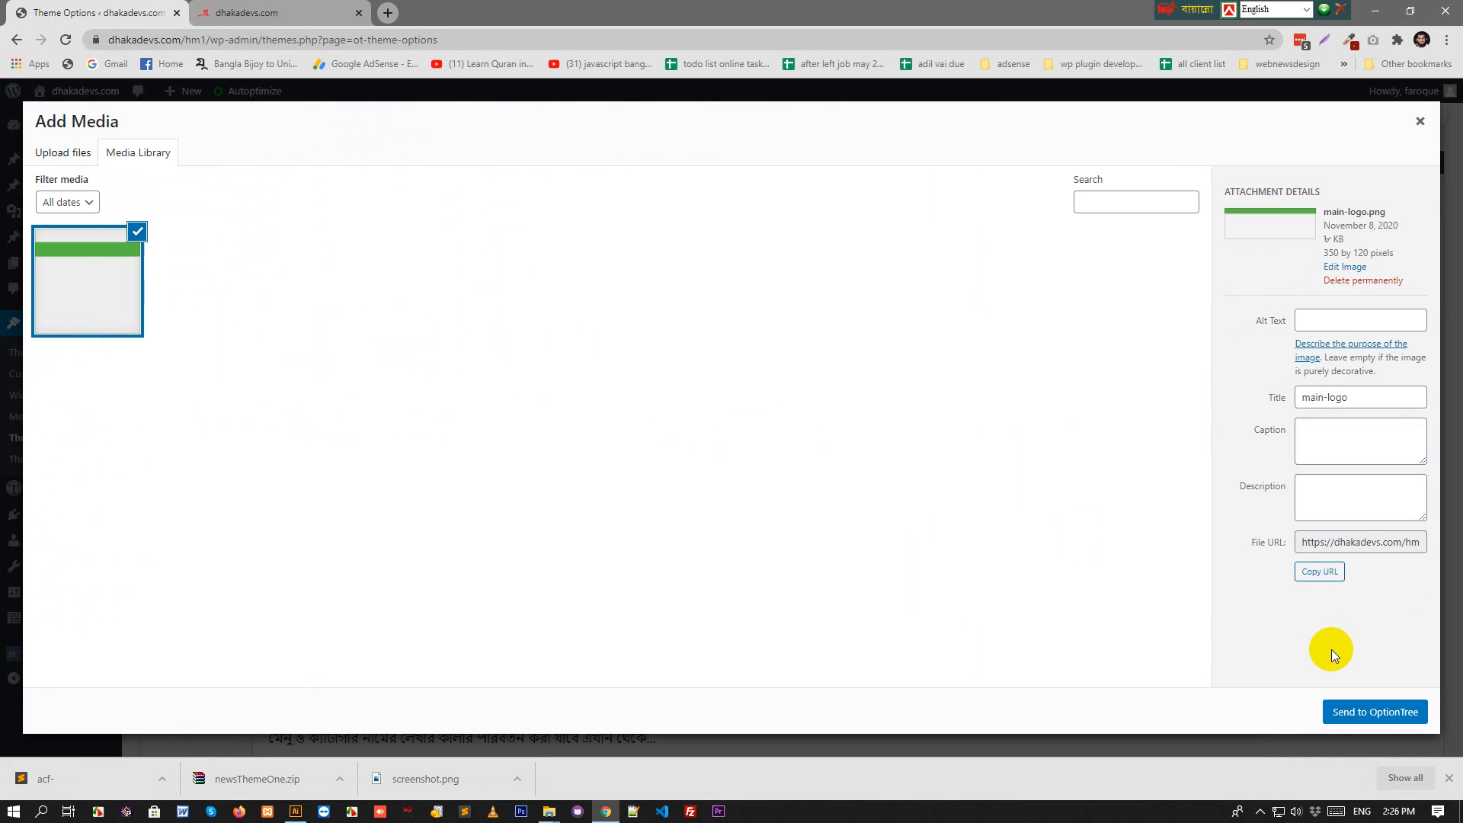
pyautogui.click(1367, 727)
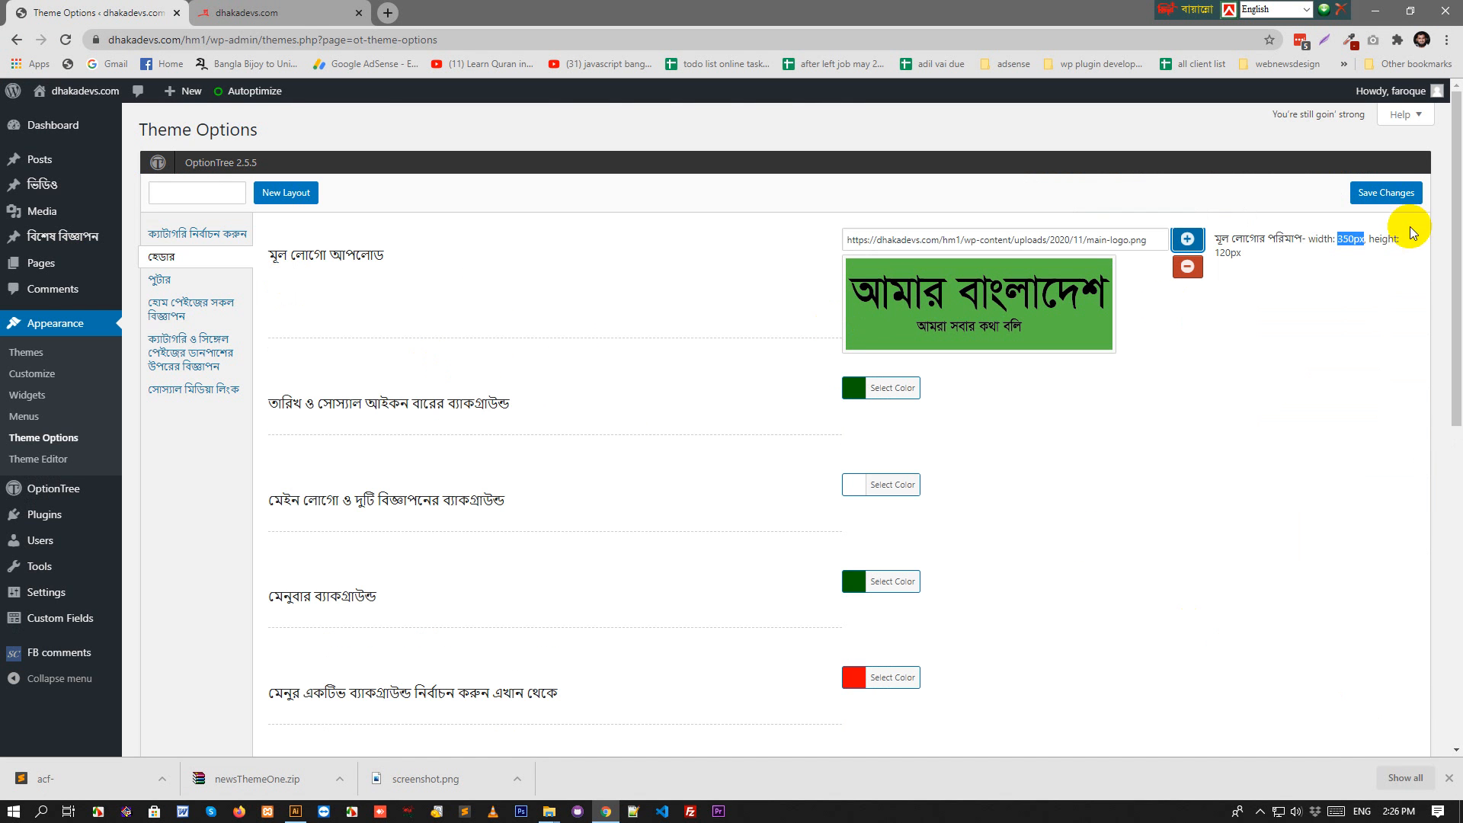
pyautogui.click(1387, 195)
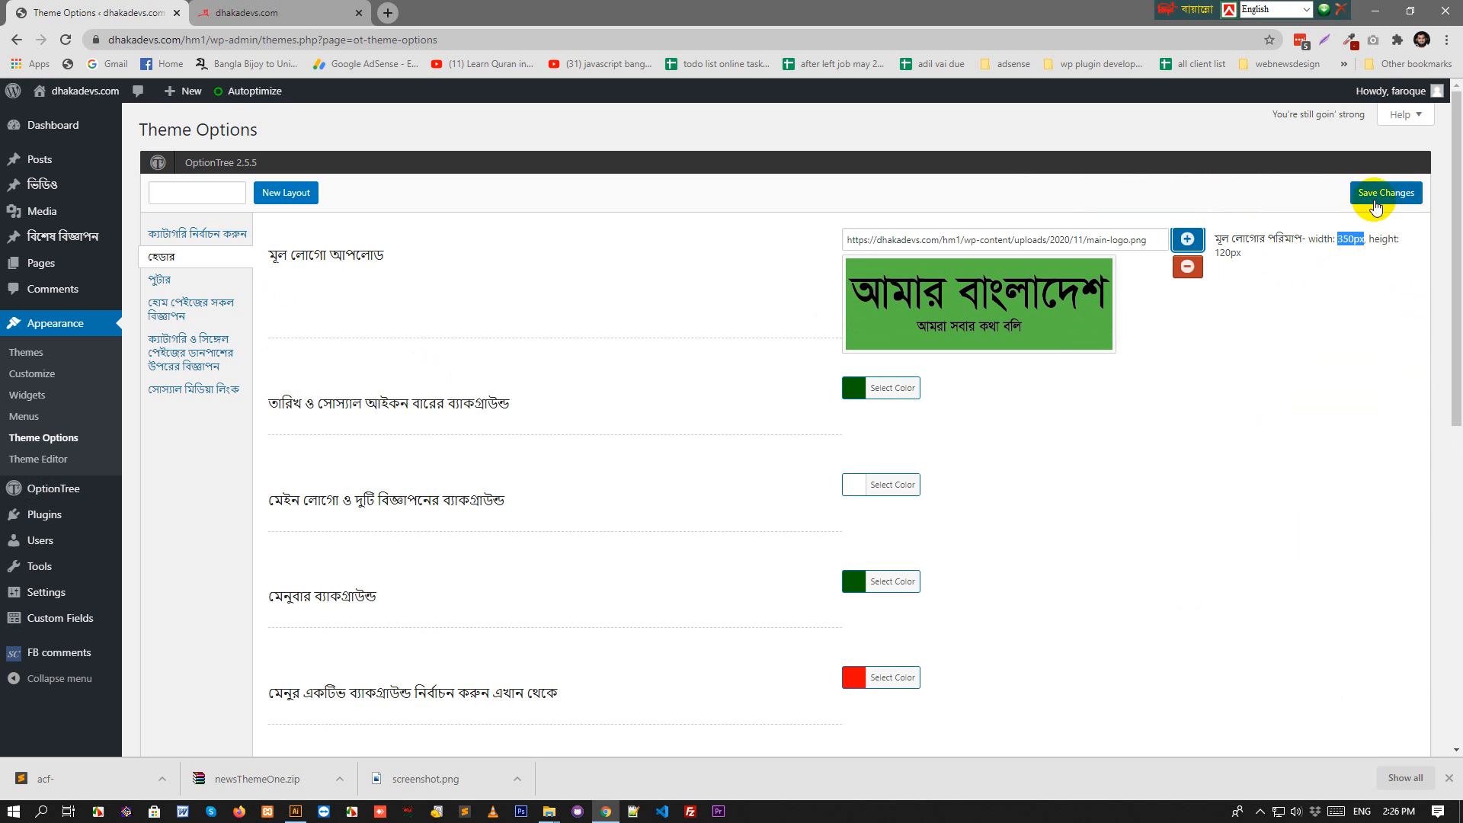
pyautogui.click(1387, 195)
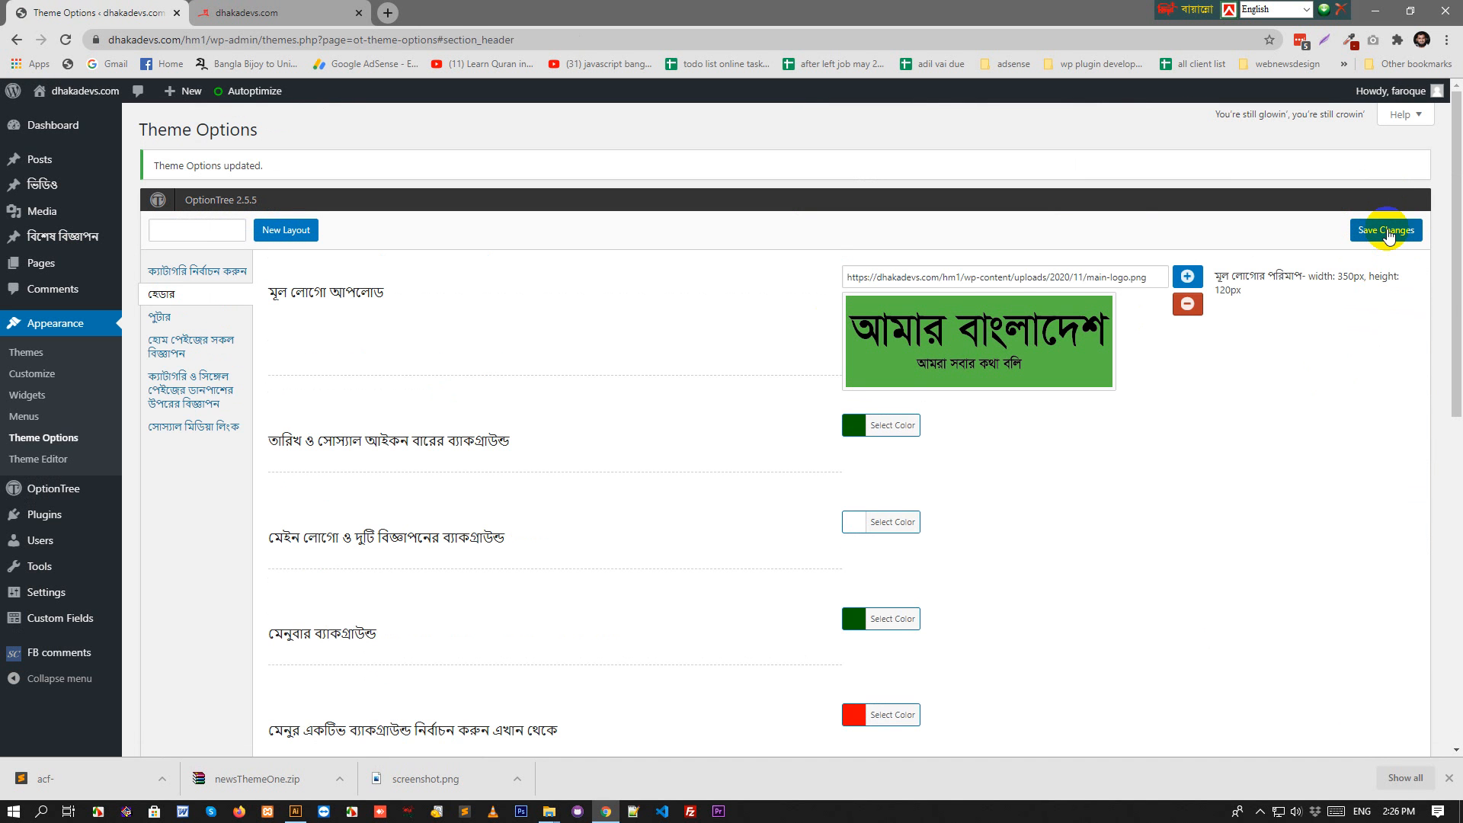
# Look over the remaining header options and reload the front page to check the main logo.
pyautogui.scroll(-10, 1385, 228)
pyautogui.scroll(7, 1339, 287)
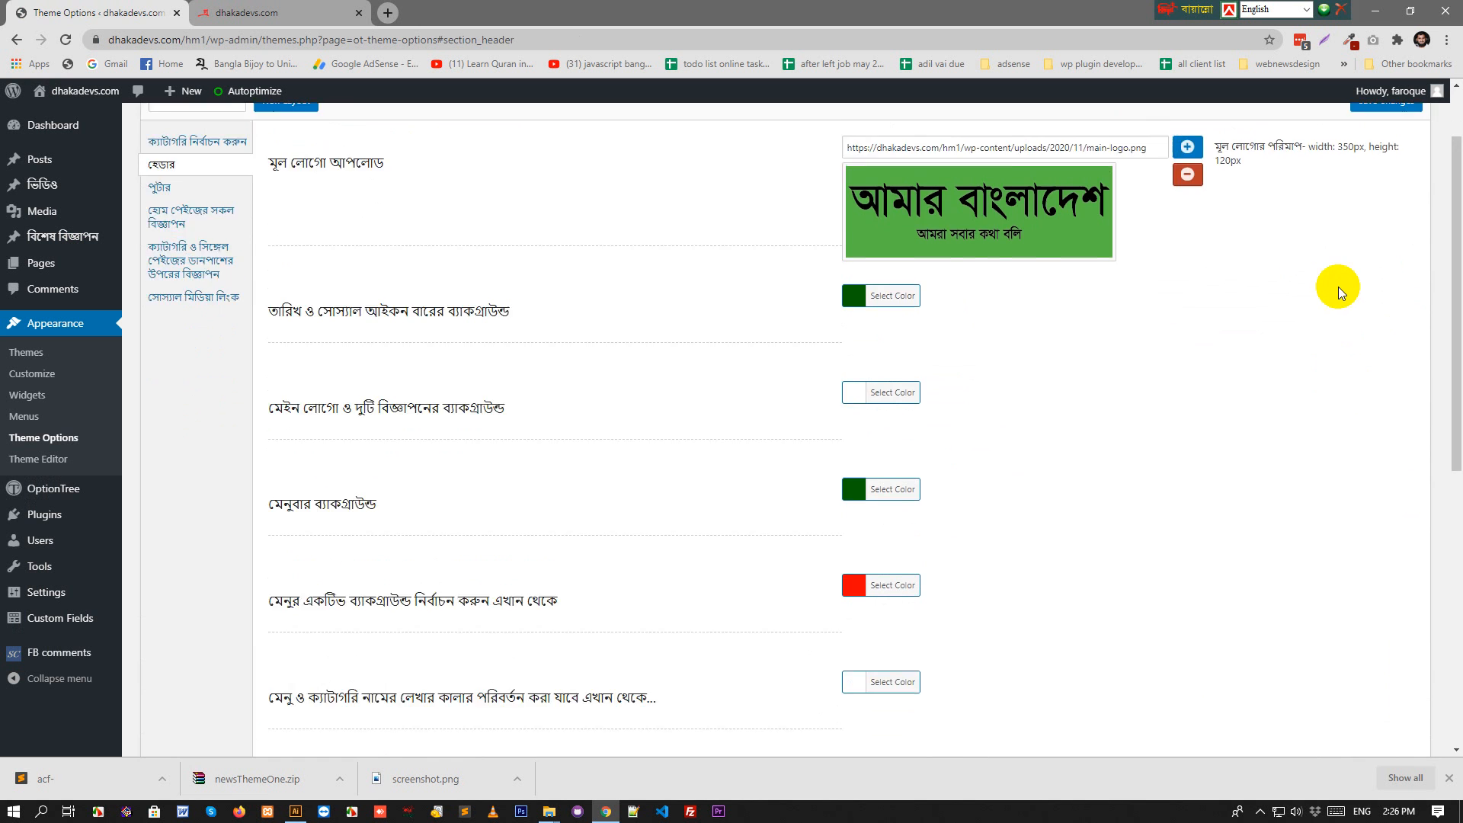
pyautogui.scroll(-7, 1323, 594)
pyautogui.scroll(10, 1364, 609)
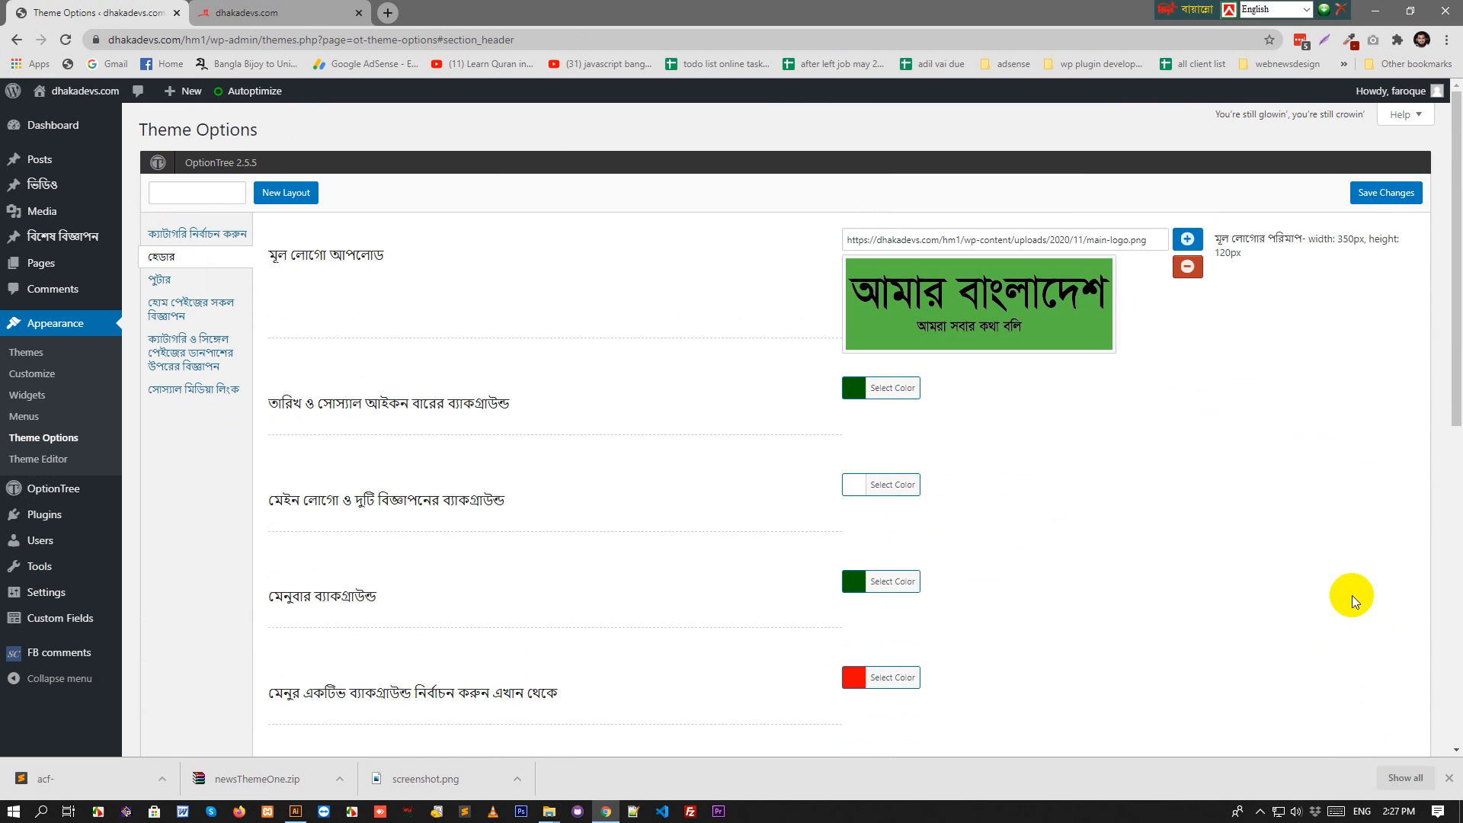
pyautogui.click(259, 13)
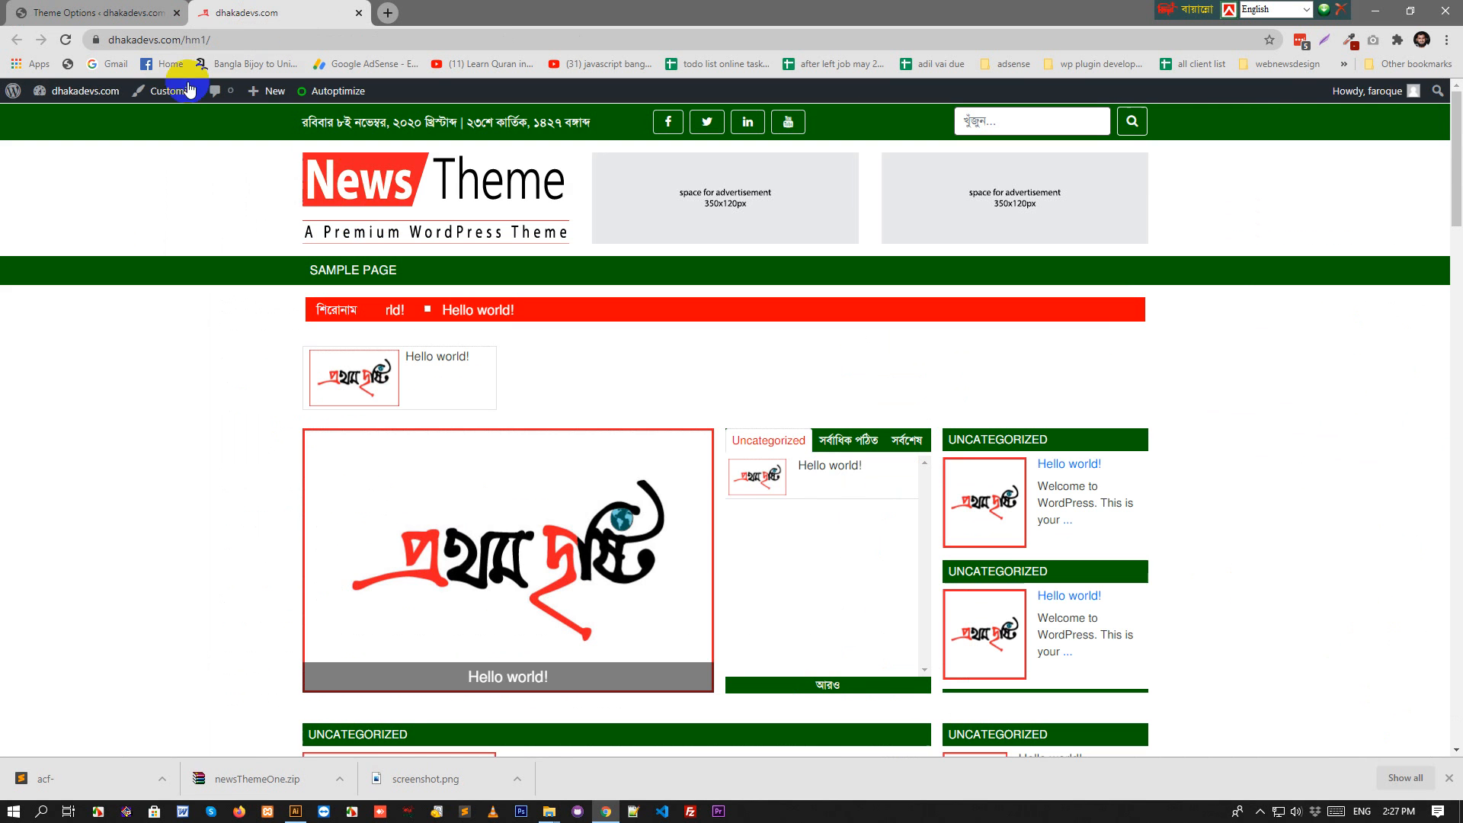
pyautogui.click(66, 39)
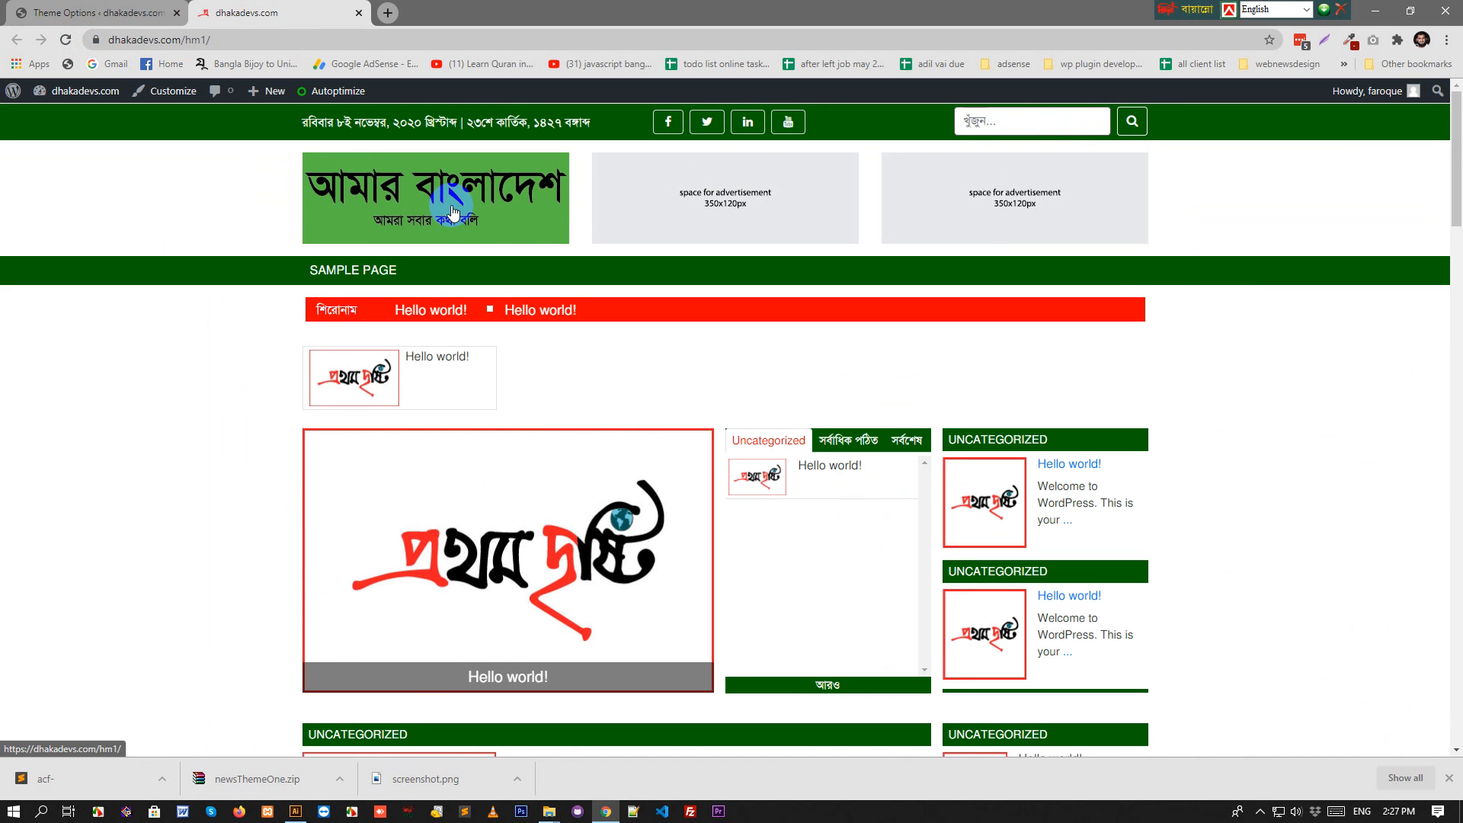
# Return to the WordPress admin and open the post Categories page.
pyautogui.click(134, 13)
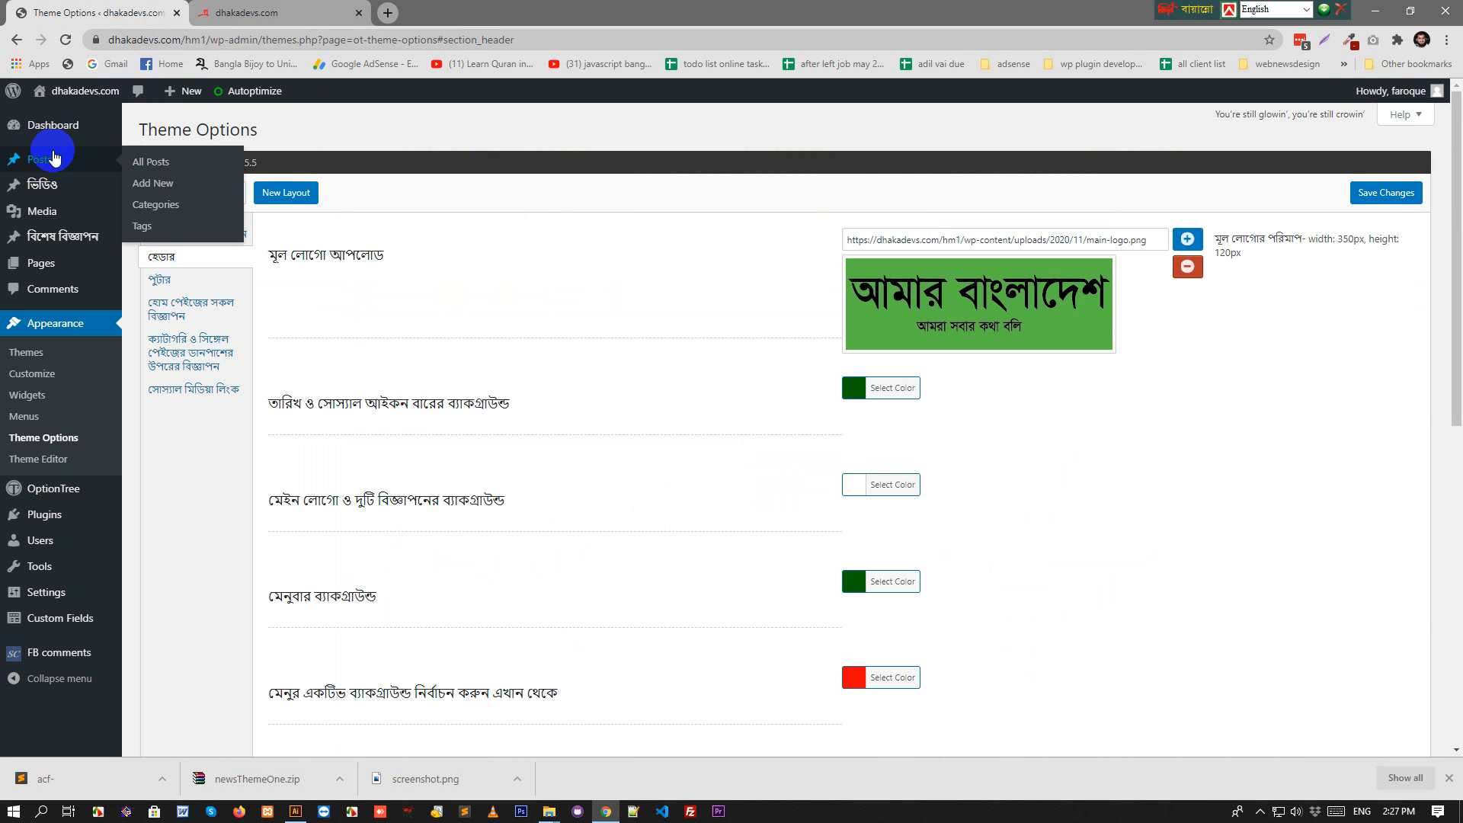
pyautogui.click(51, 158)
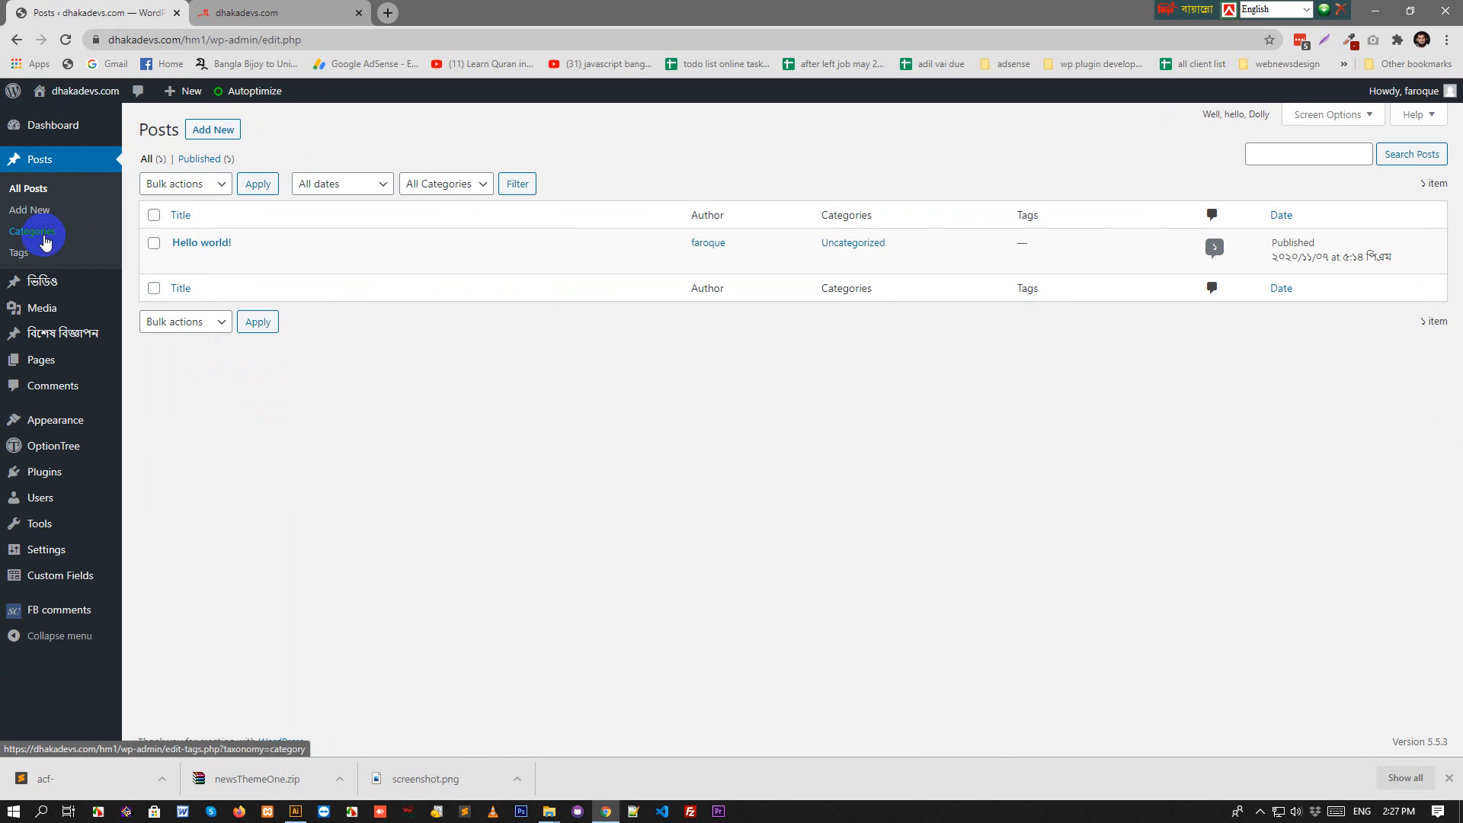
pyautogui.click(42, 240)
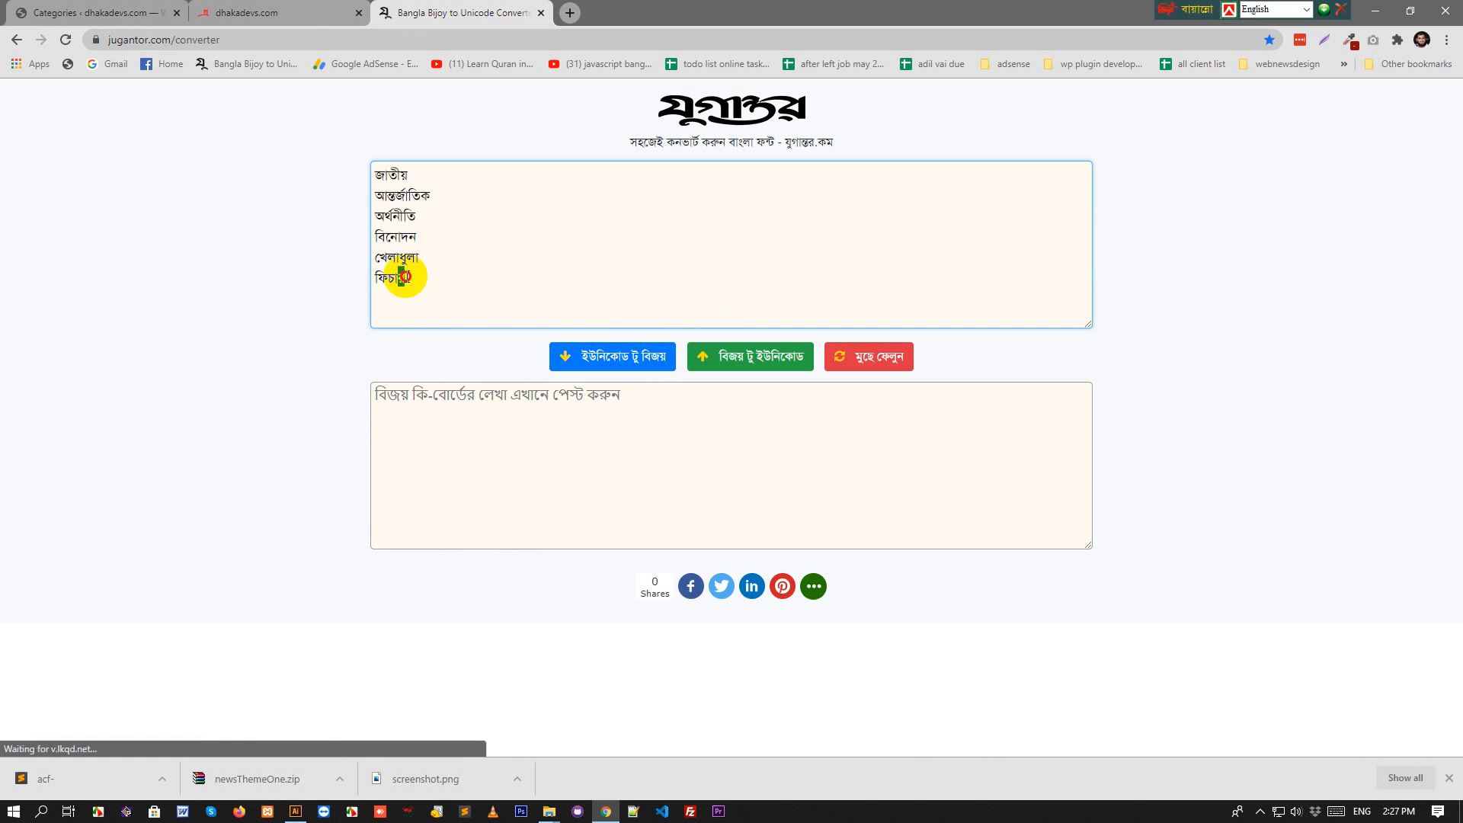
# Cut the Bangla category list from the Unicode converter page and add জাতীয় as a new post category.
pyautogui.moveTo(406, 279); pyautogui.dragTo(312, 141)
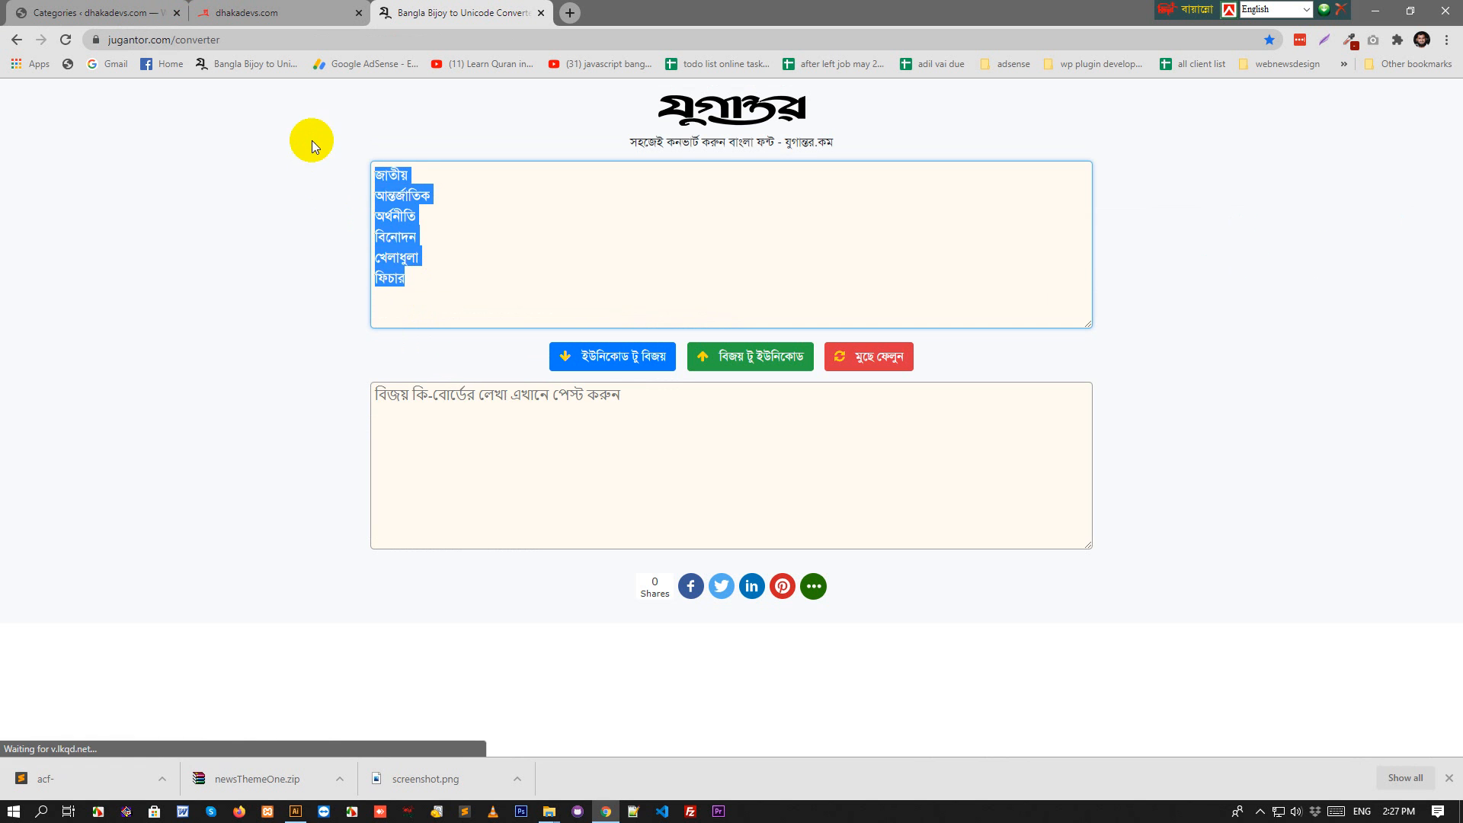
pyautogui.hotkey('ctrl', 'x')
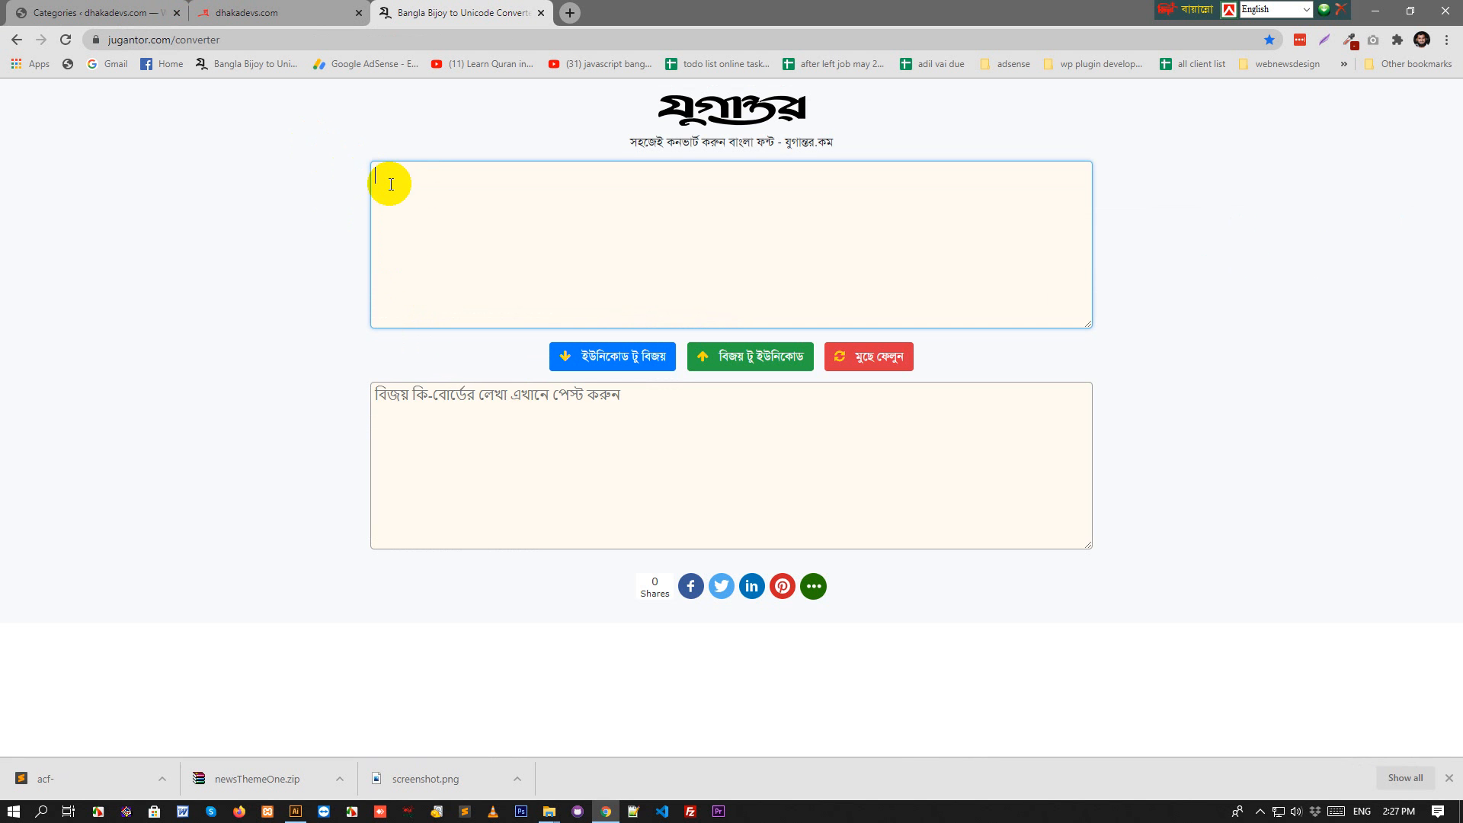
pyautogui.click(134, 13)
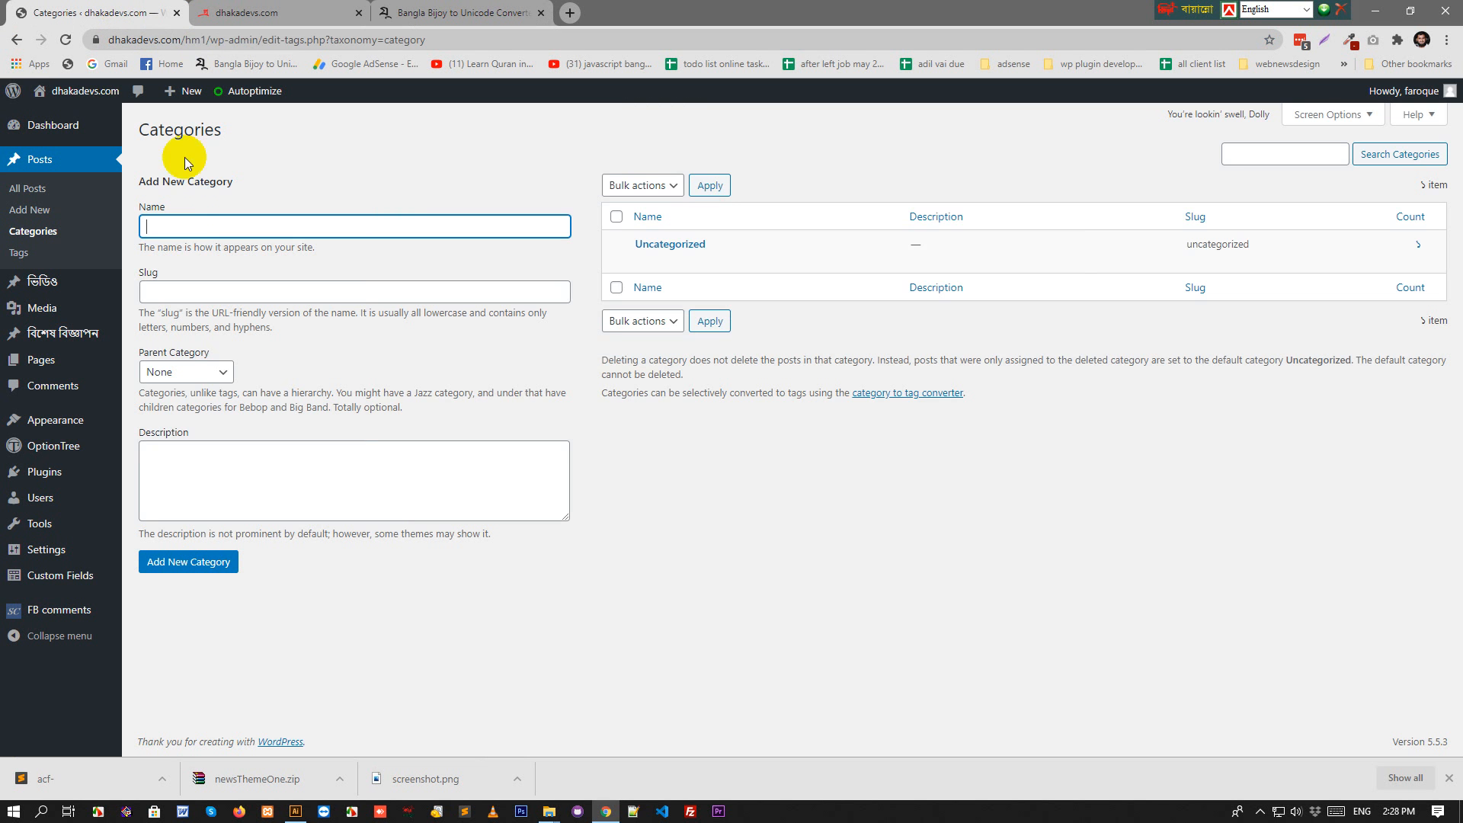
pyautogui.click(180, 226)
pyautogui.hotkey('ctrl', 'v')
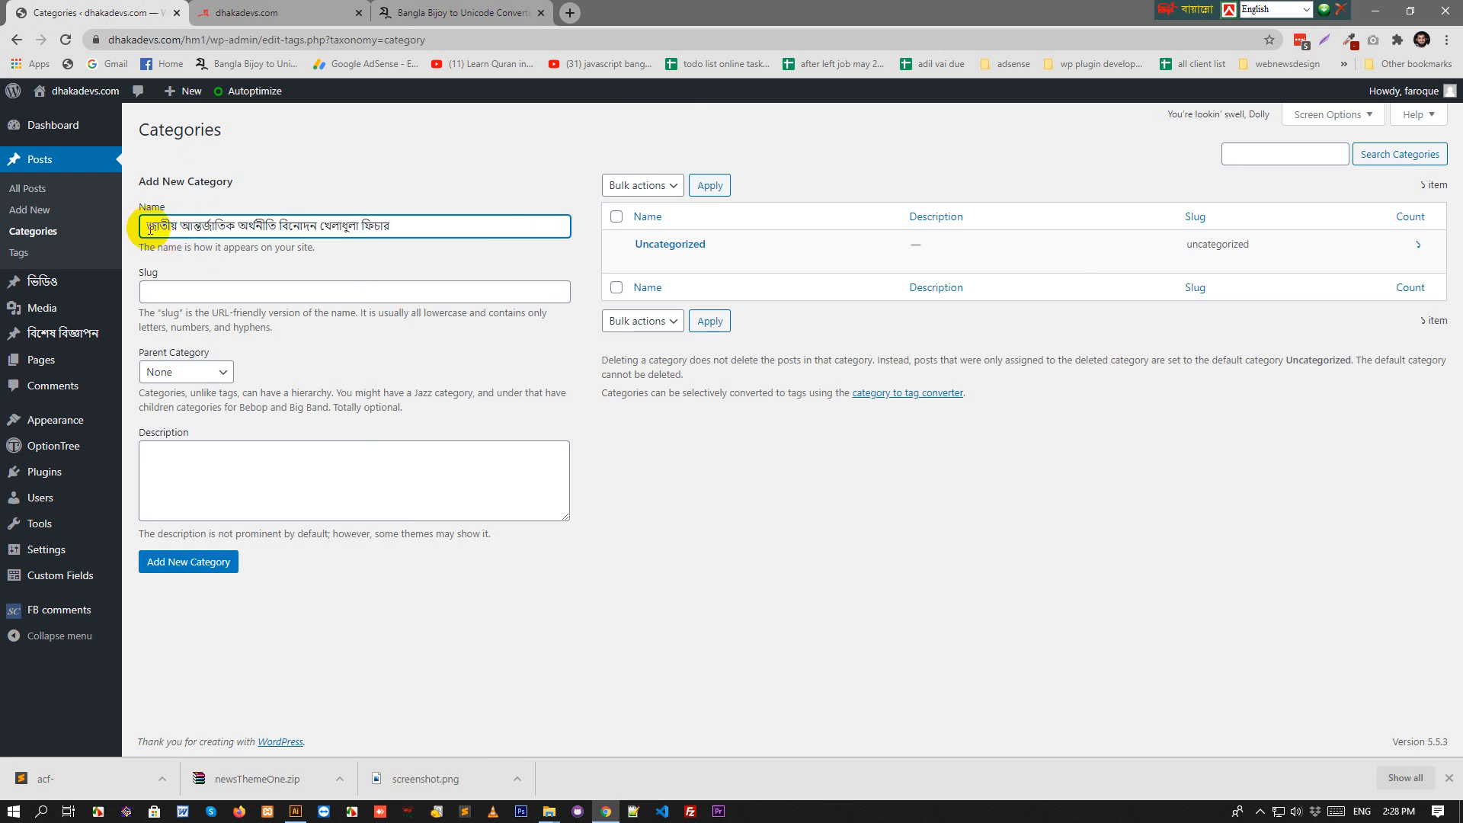
pyautogui.moveTo(181, 226); pyautogui.dragTo(477, 219)
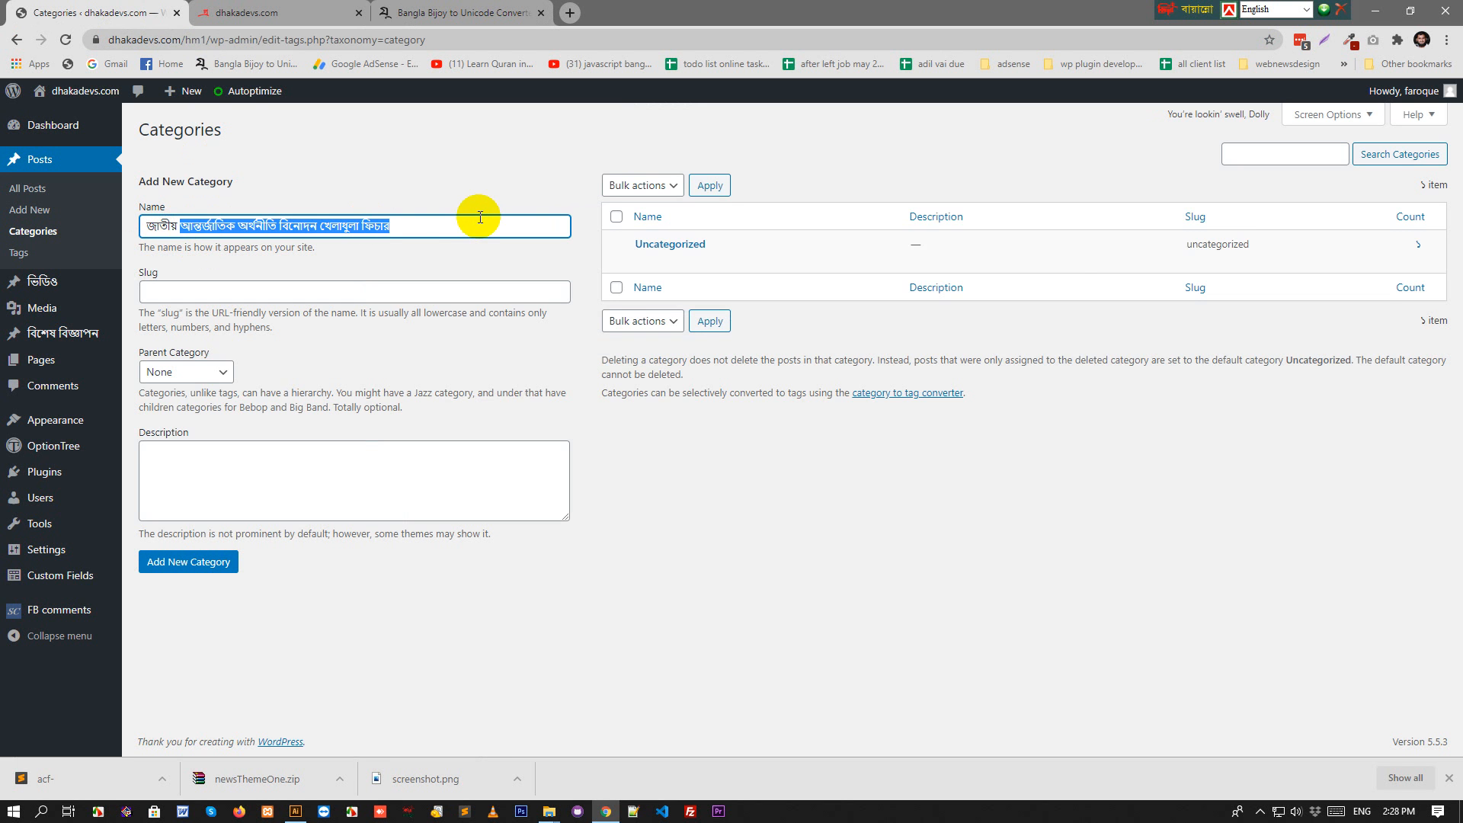
pyautogui.hotkey('ctrl', 'x')
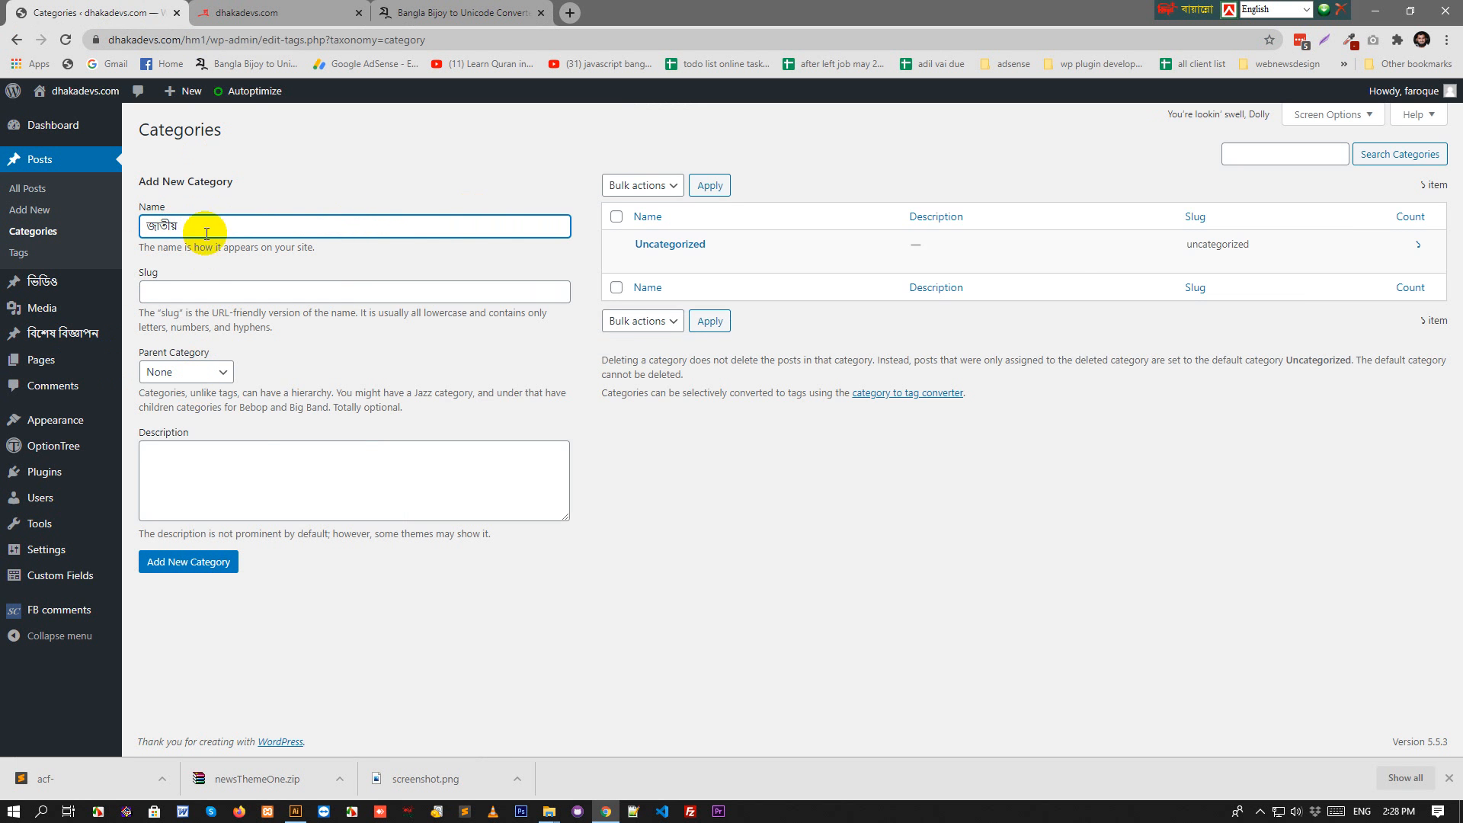
pyautogui.click(188, 562)
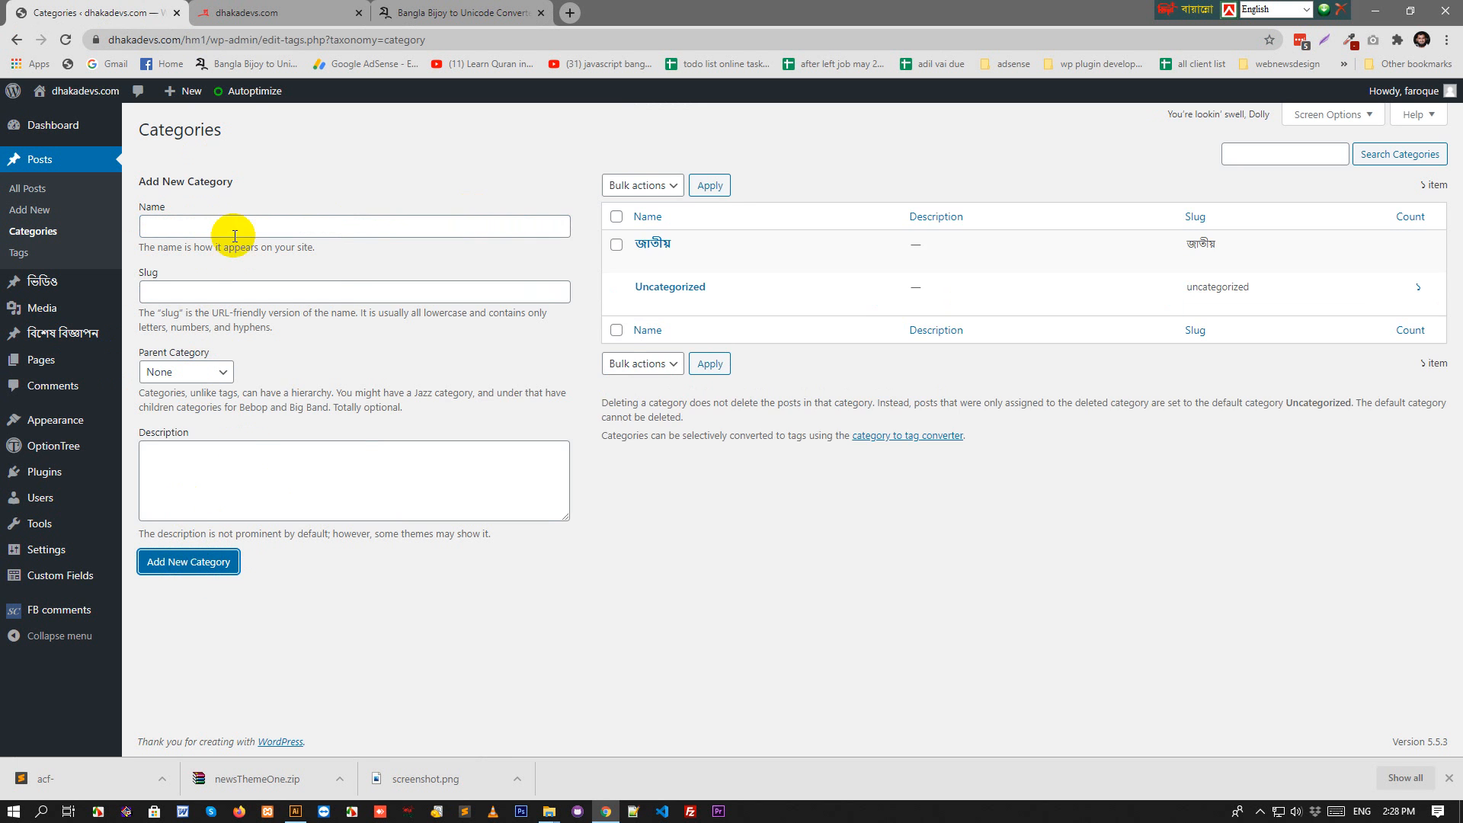
# Add আন্তর্জাতিক and অর্থনীতি as two separate top-level post categories, taking the names from the copied category list.
pyautogui.click(196, 229)
pyautogui.hotkey('ctrl', 'v')
pyautogui.moveTo(206, 231); pyautogui.dragTo(313, 261)
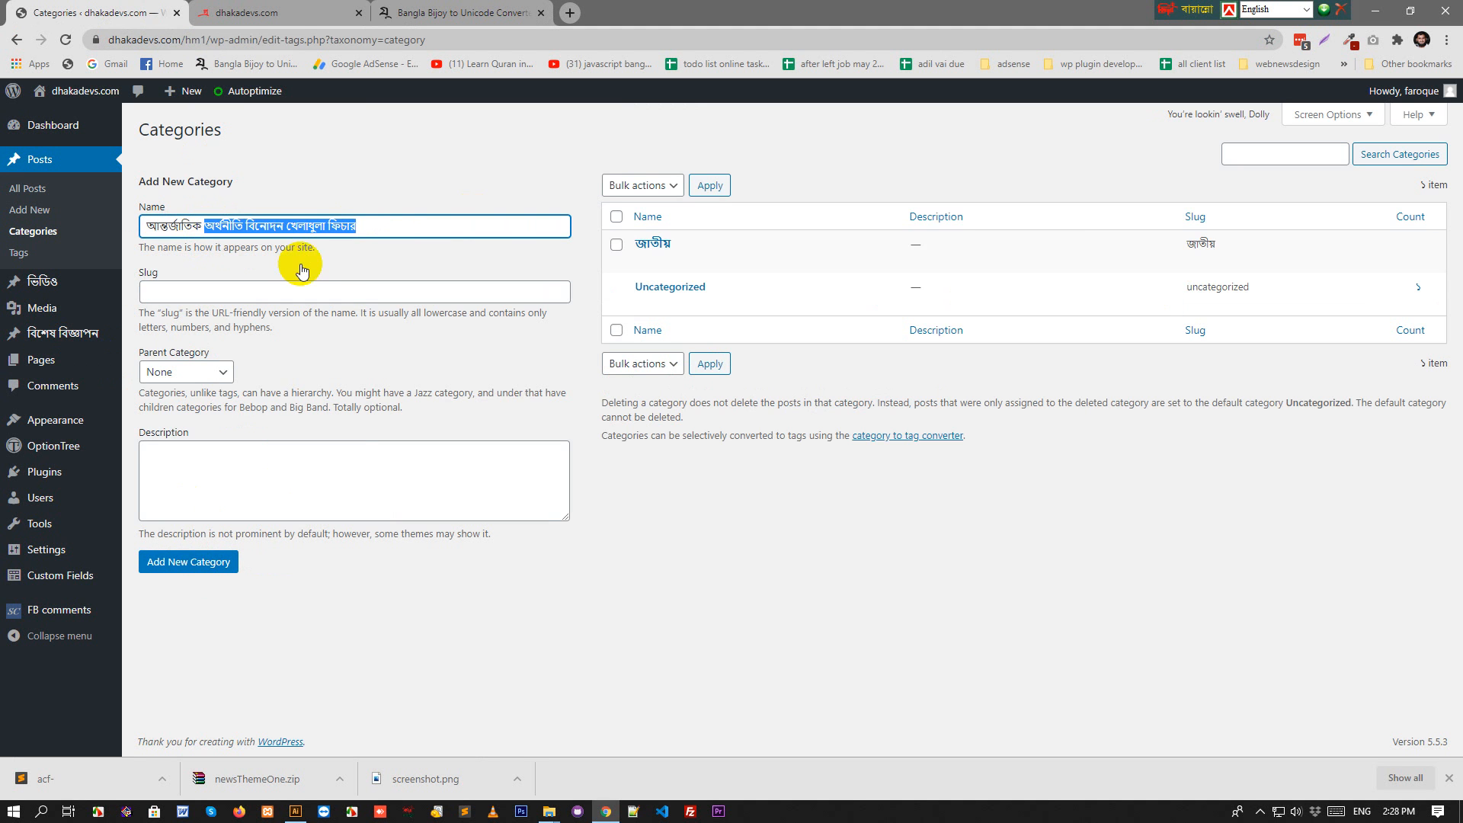
pyautogui.hotkey('ctrl', 'x')
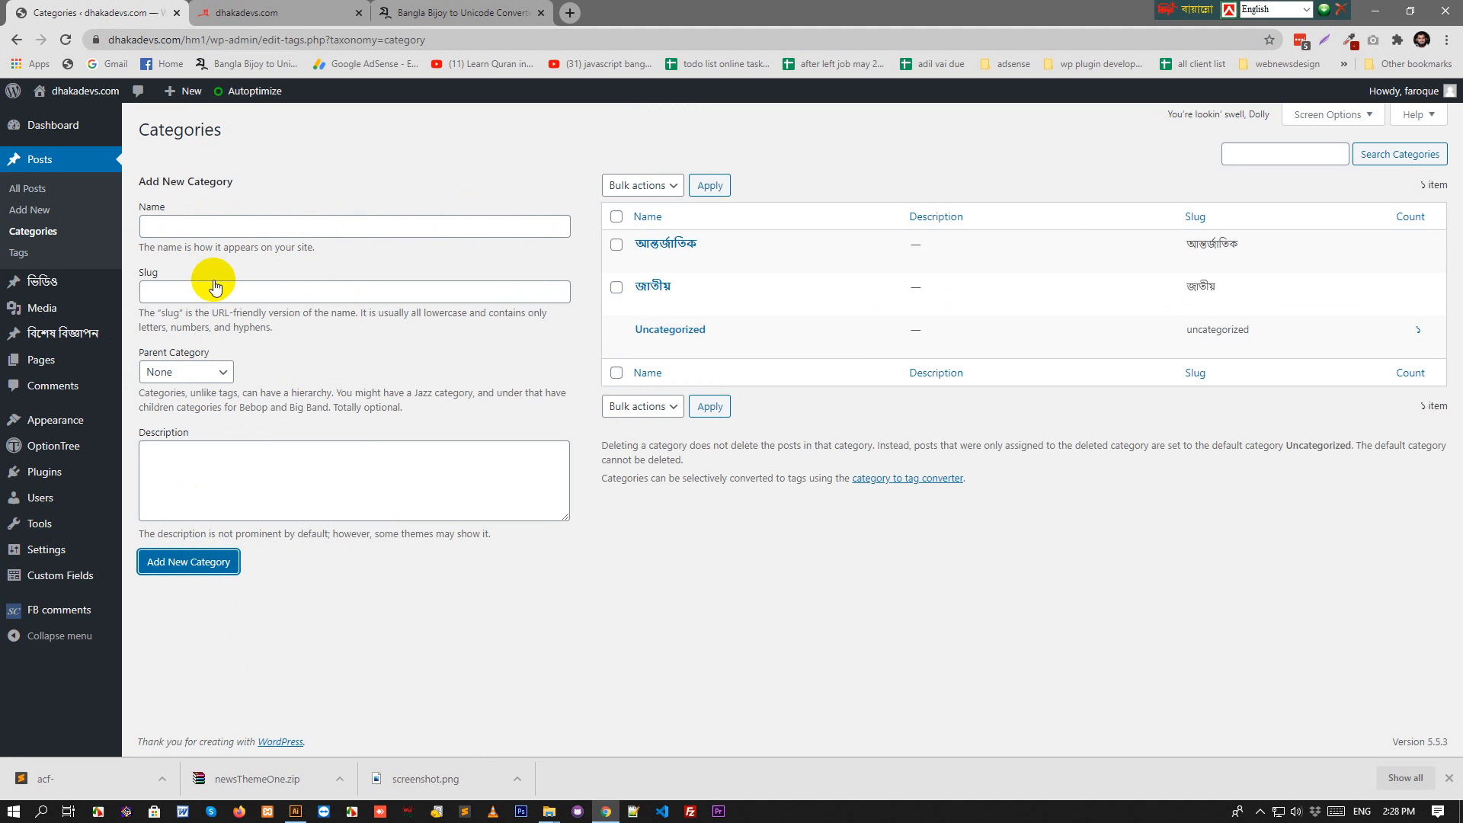
pyautogui.click(203, 233)
pyautogui.moveTo(188, 226); pyautogui.dragTo(386, 236)
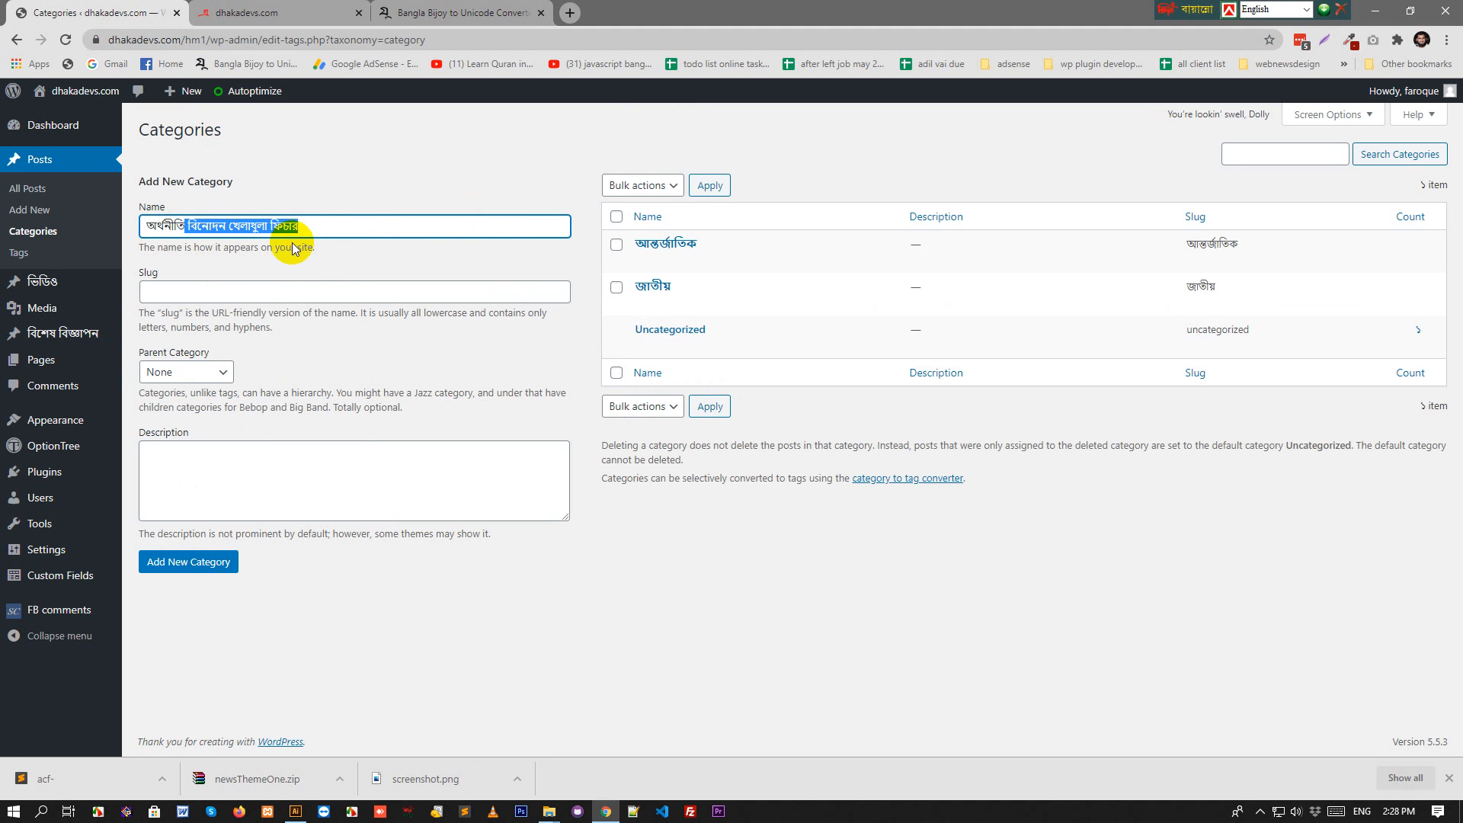
pyautogui.press('BackSpace')
pyautogui.click(195, 564)
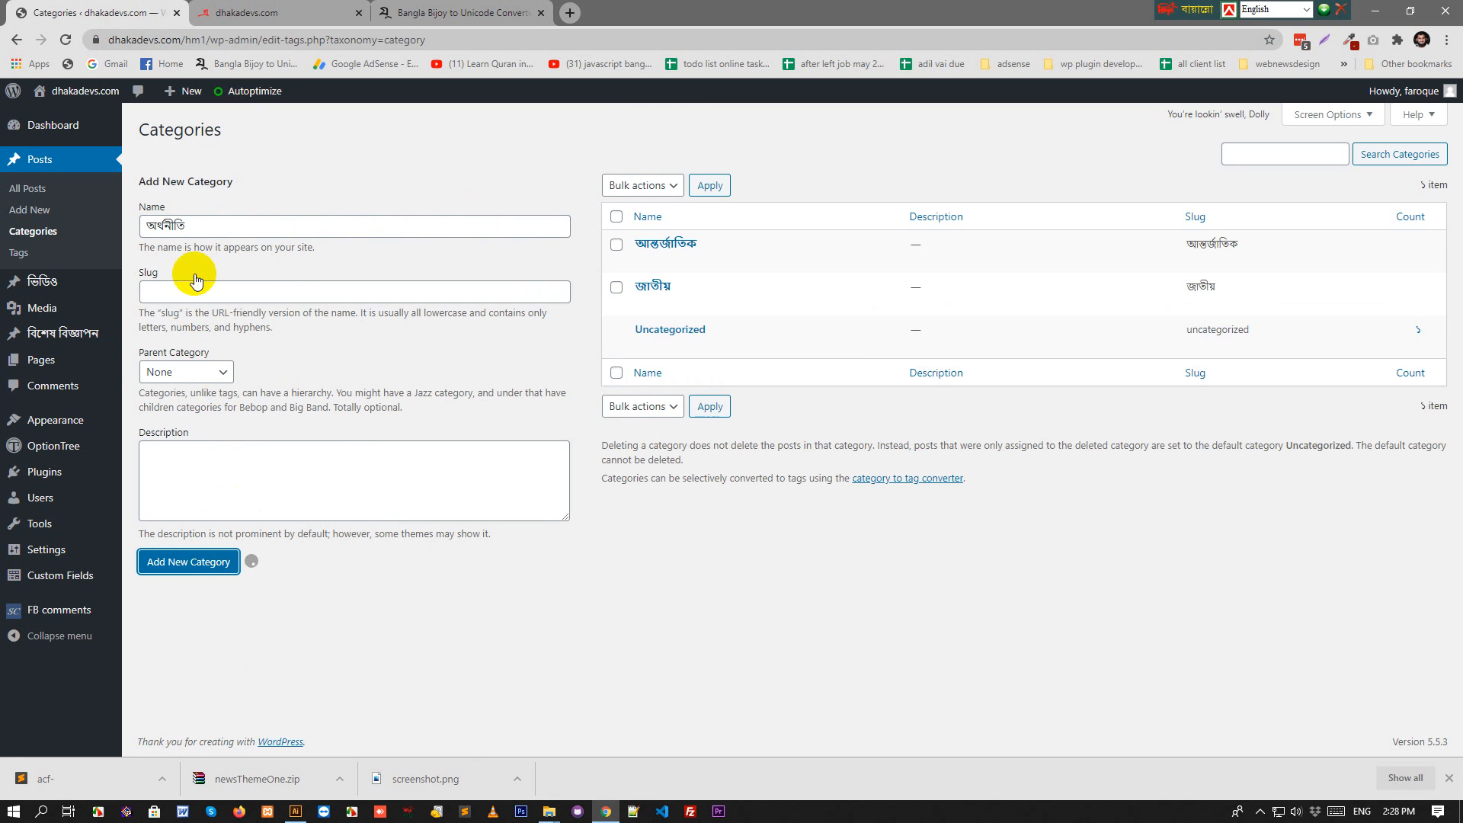
# Add বিনোদন and খেলাধুলা as two separate top-level post categories from the remaining names of the copied list.
pyautogui.click(196, 229)
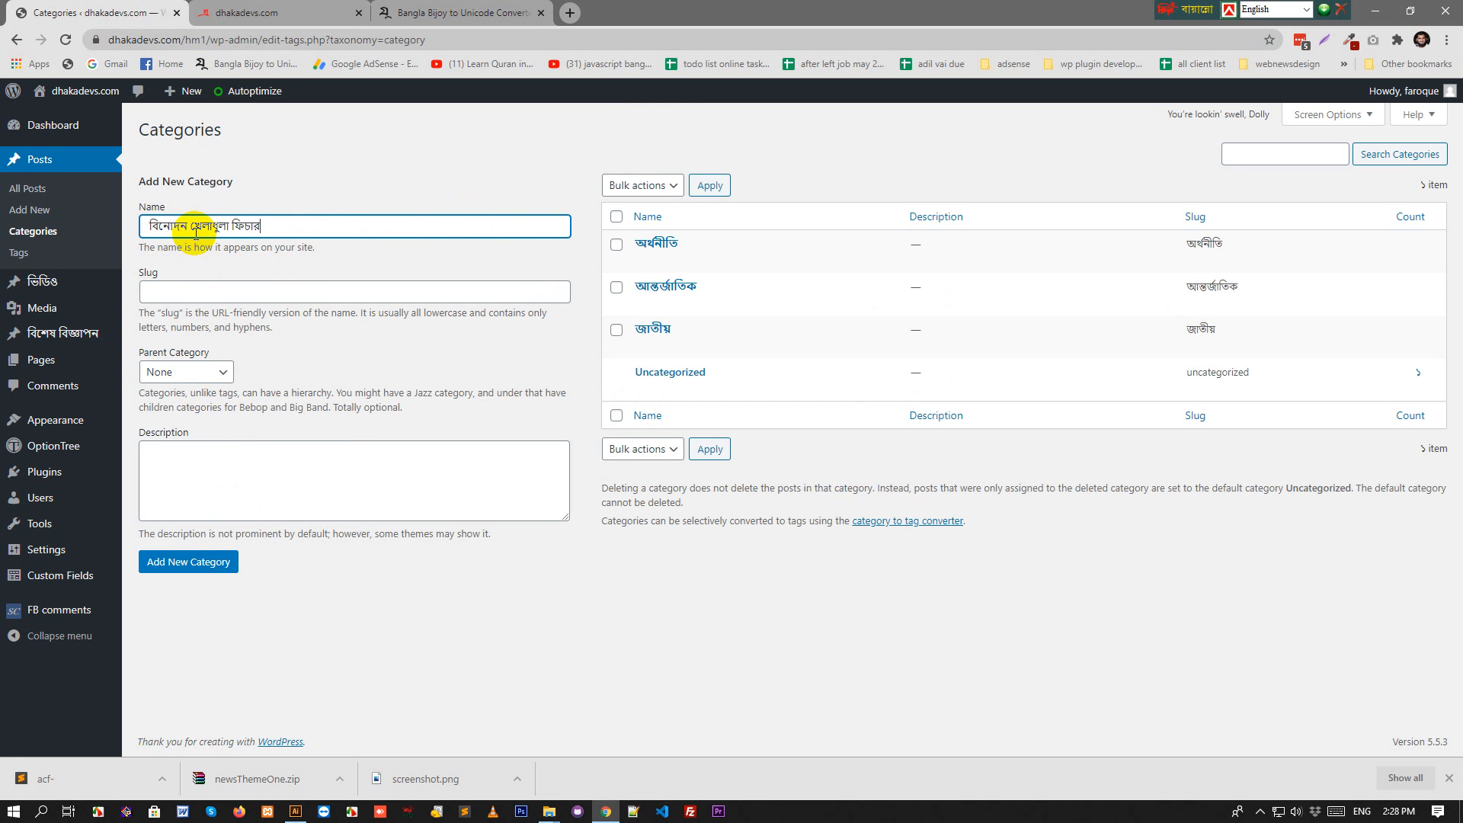
pyautogui.moveTo(193, 228); pyautogui.dragTo(536, 229)
pyautogui.press('BackSpace')
pyautogui.click(202, 563)
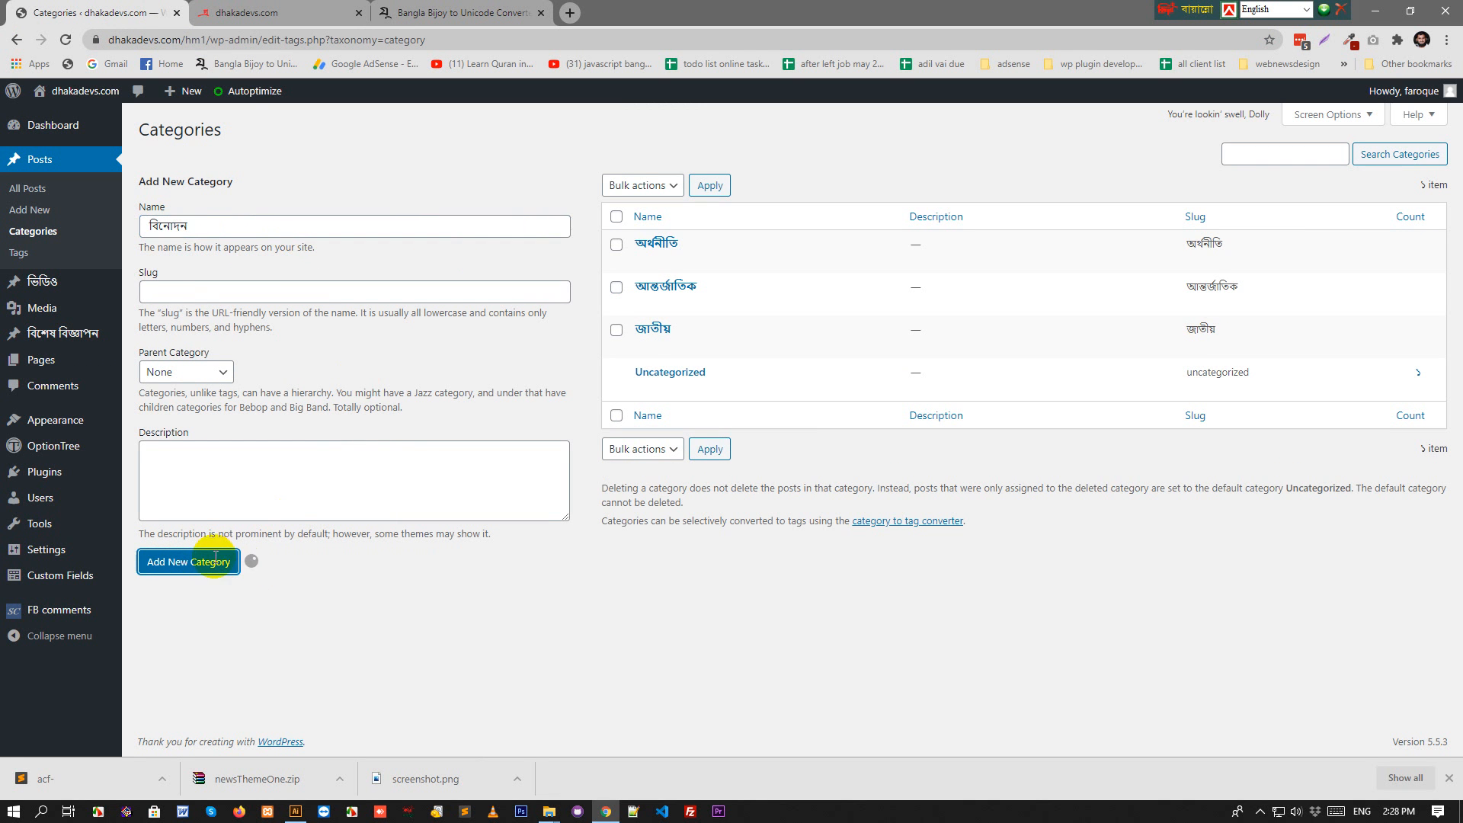
pyautogui.click(188, 228)
pyautogui.hotkey('ctrl', 'v')
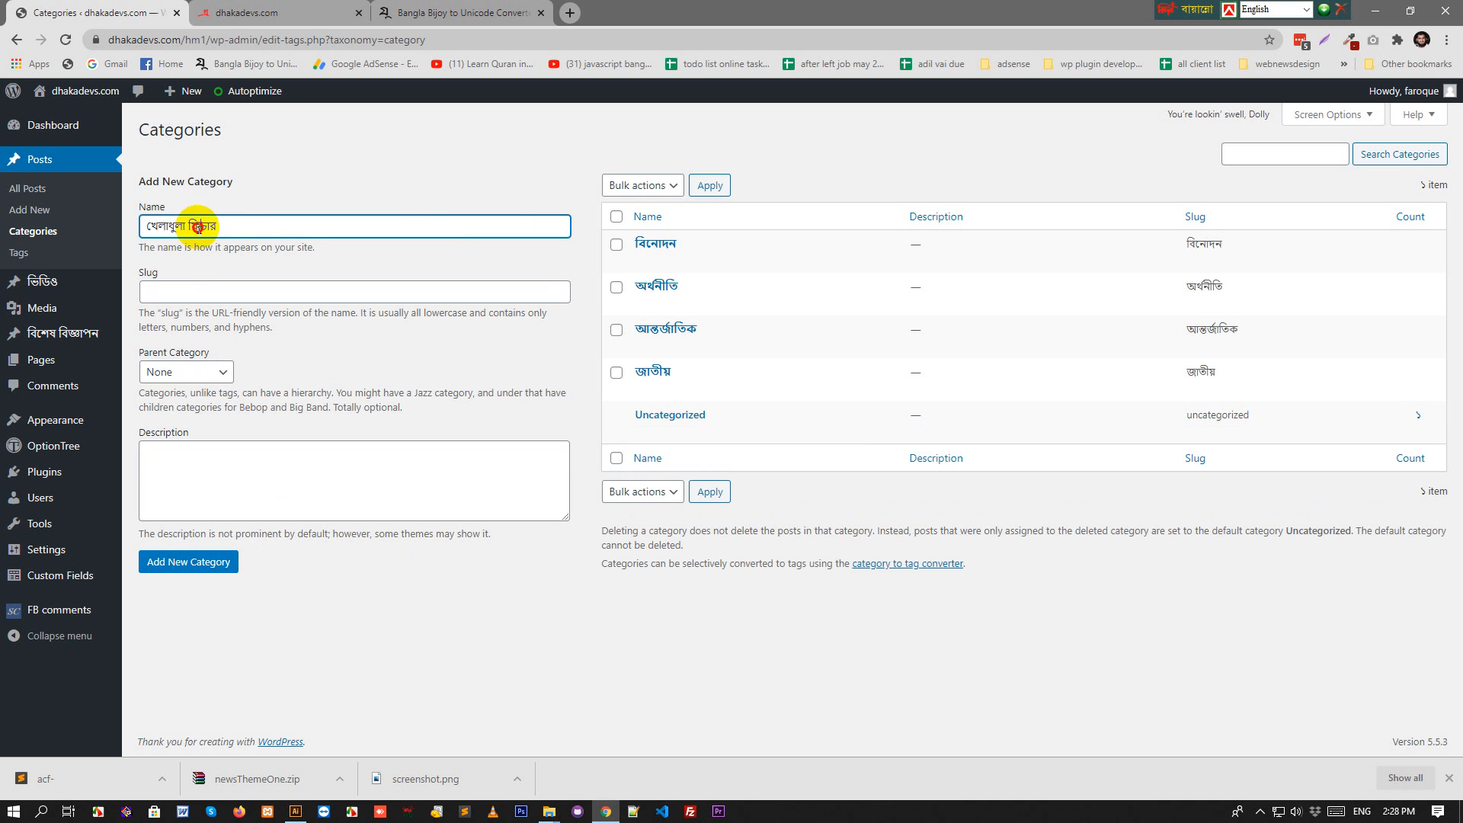
pyautogui.doubleClick(197, 227)
pyautogui.press('BackSpace')
pyautogui.click(186, 562)
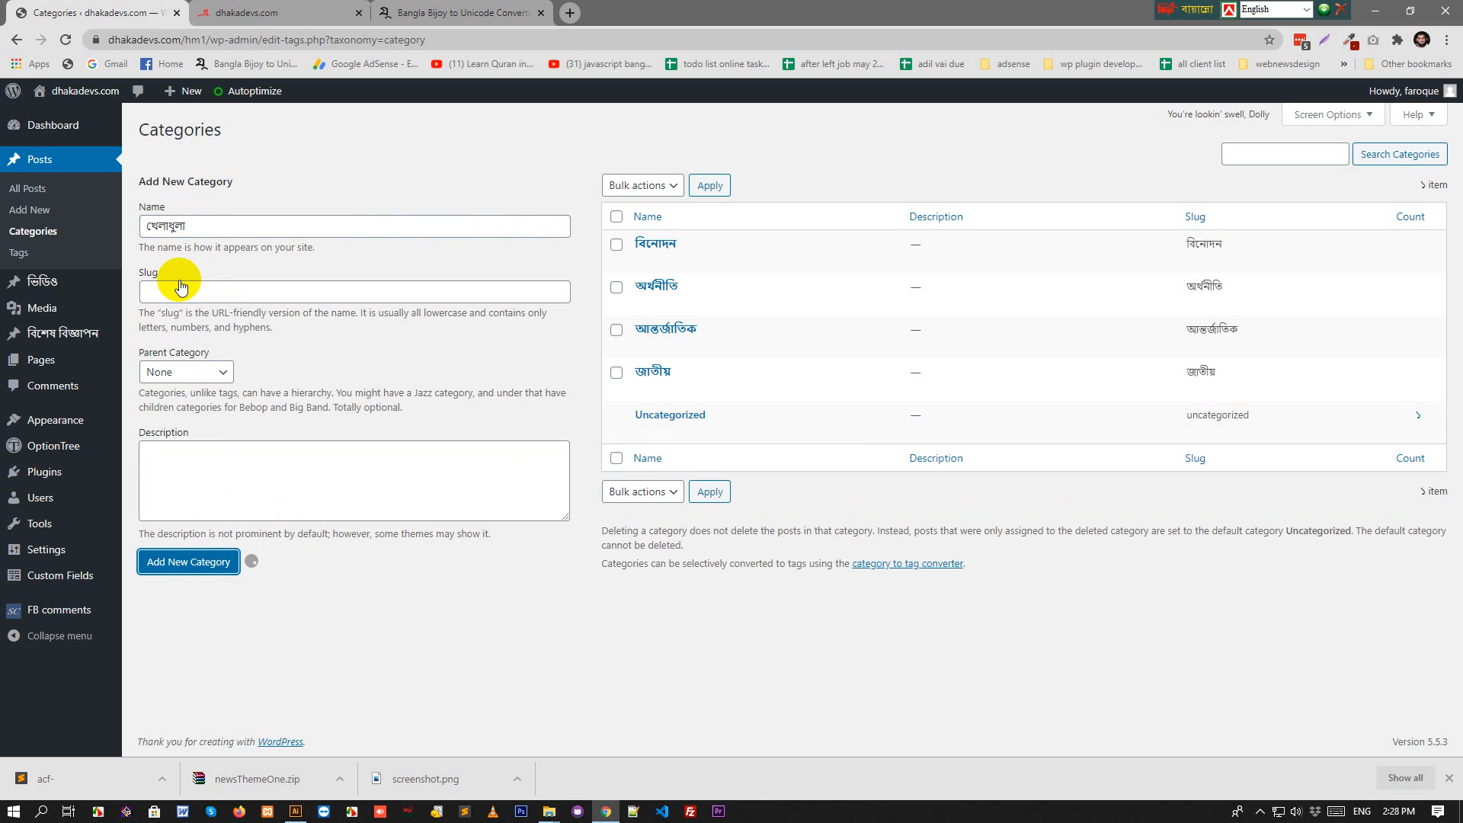
# Add ফিচার as a post category, then write সারাদেশ on the Unicode converter page and add it as another category.
pyautogui.click(200, 227)
pyautogui.click(175, 564)
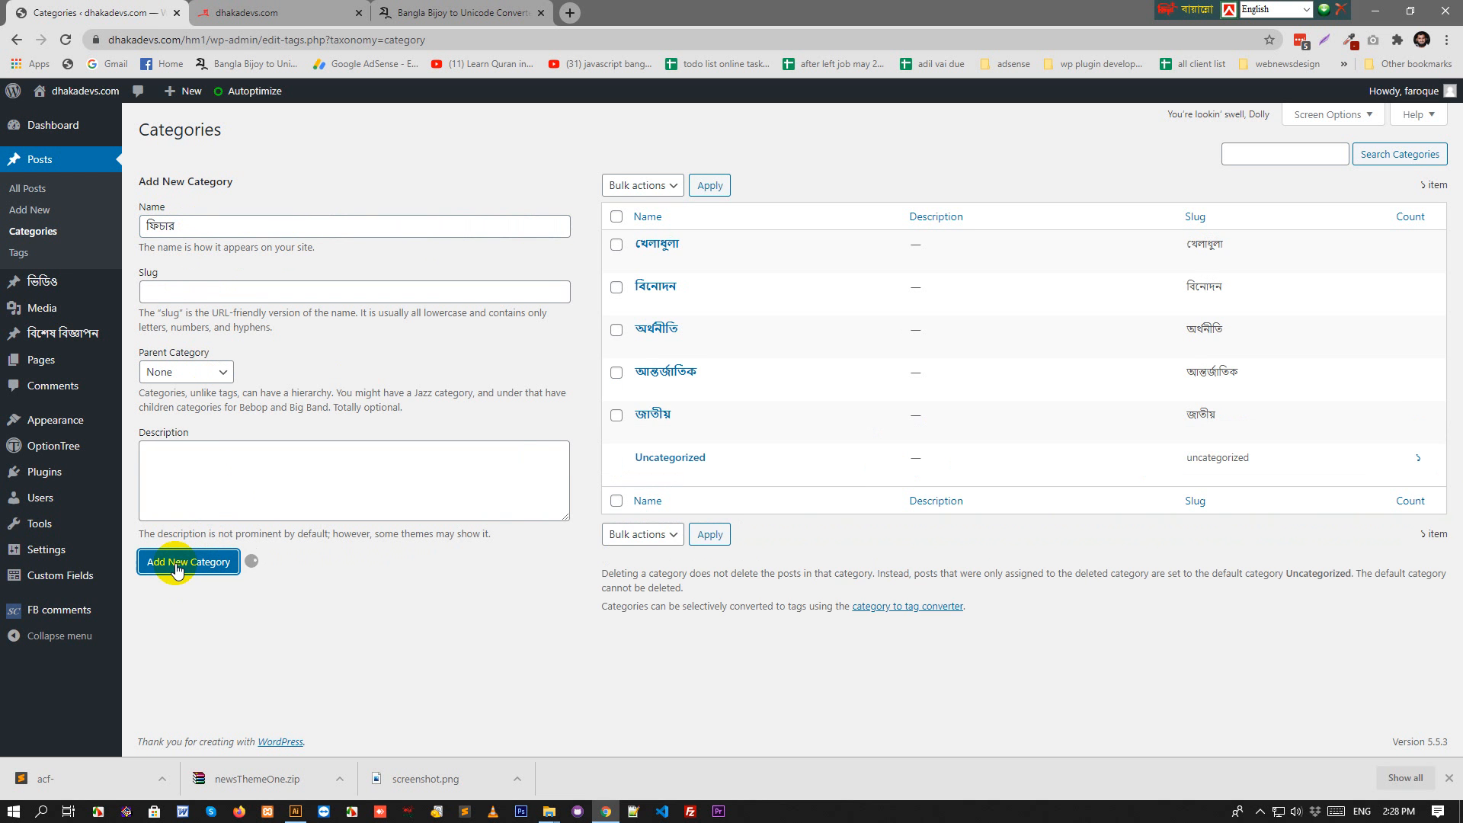
pyautogui.click(467, 13)
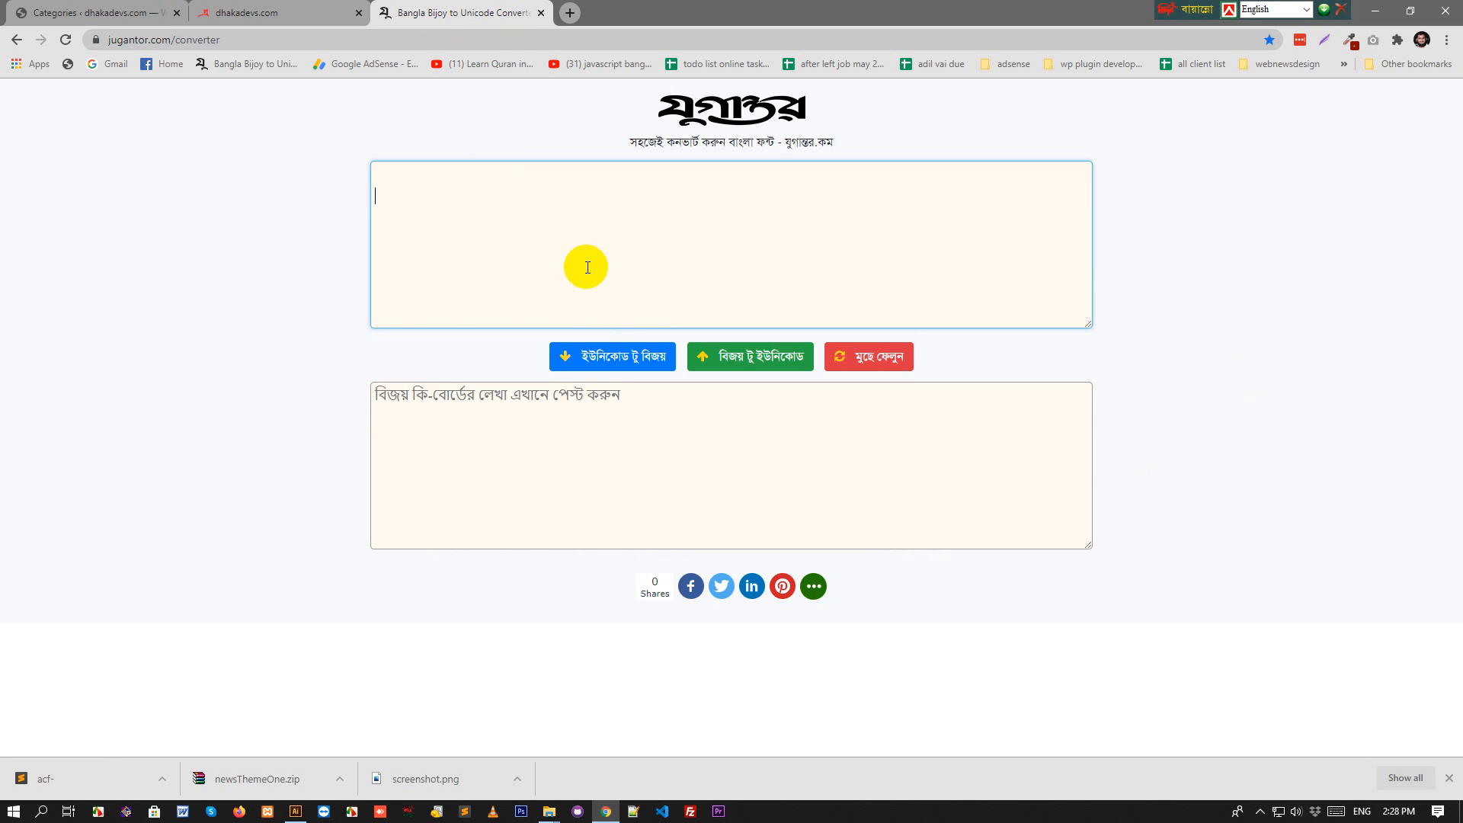
pyautogui.click(164, 9)
pyautogui.click(200, 228)
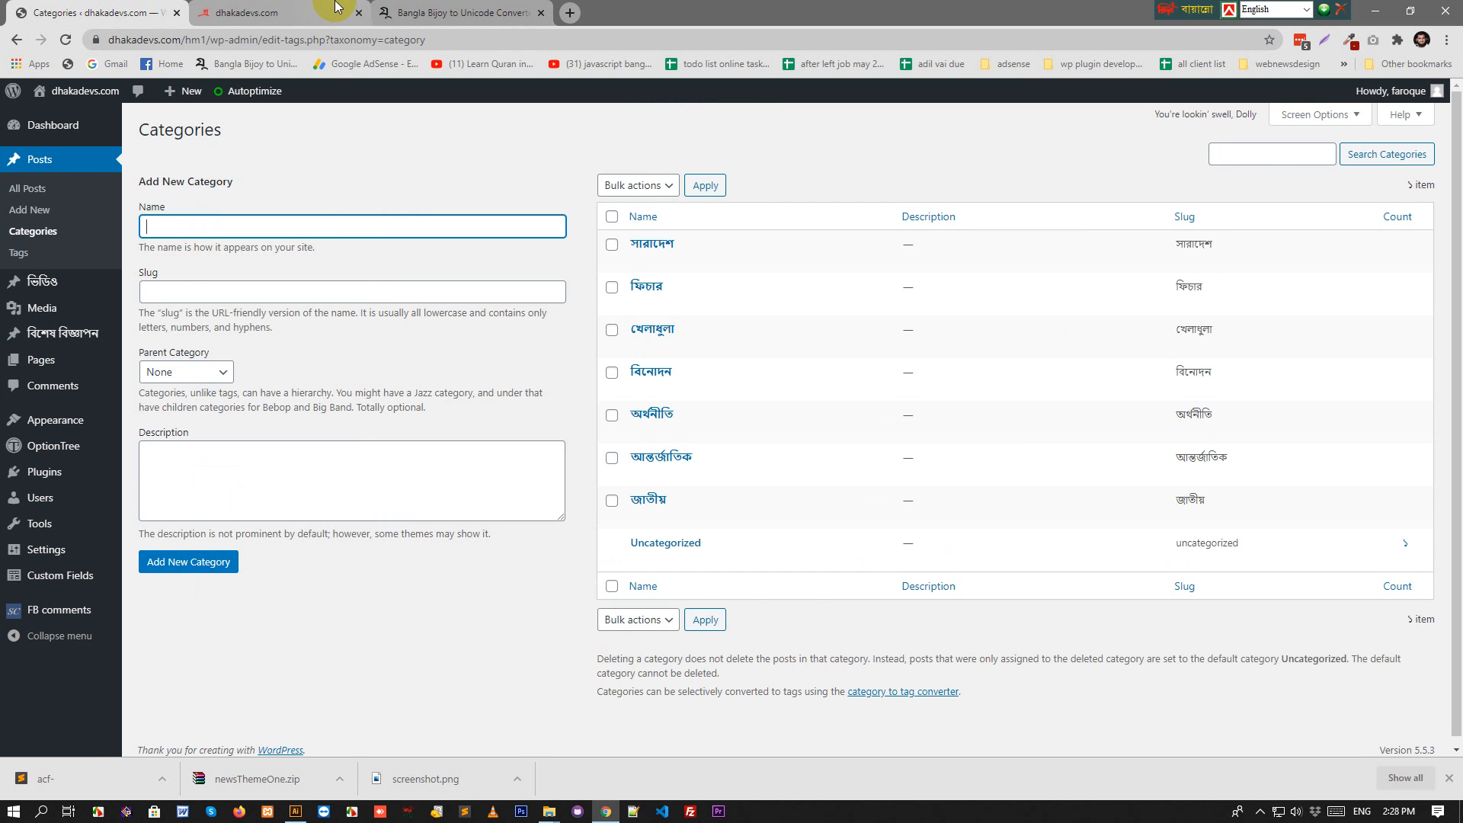
# Cut the Bangla division names from the converter page and add ঢাকা as a category with সারাদেশ as its parent.
pyautogui.click(440, 9)
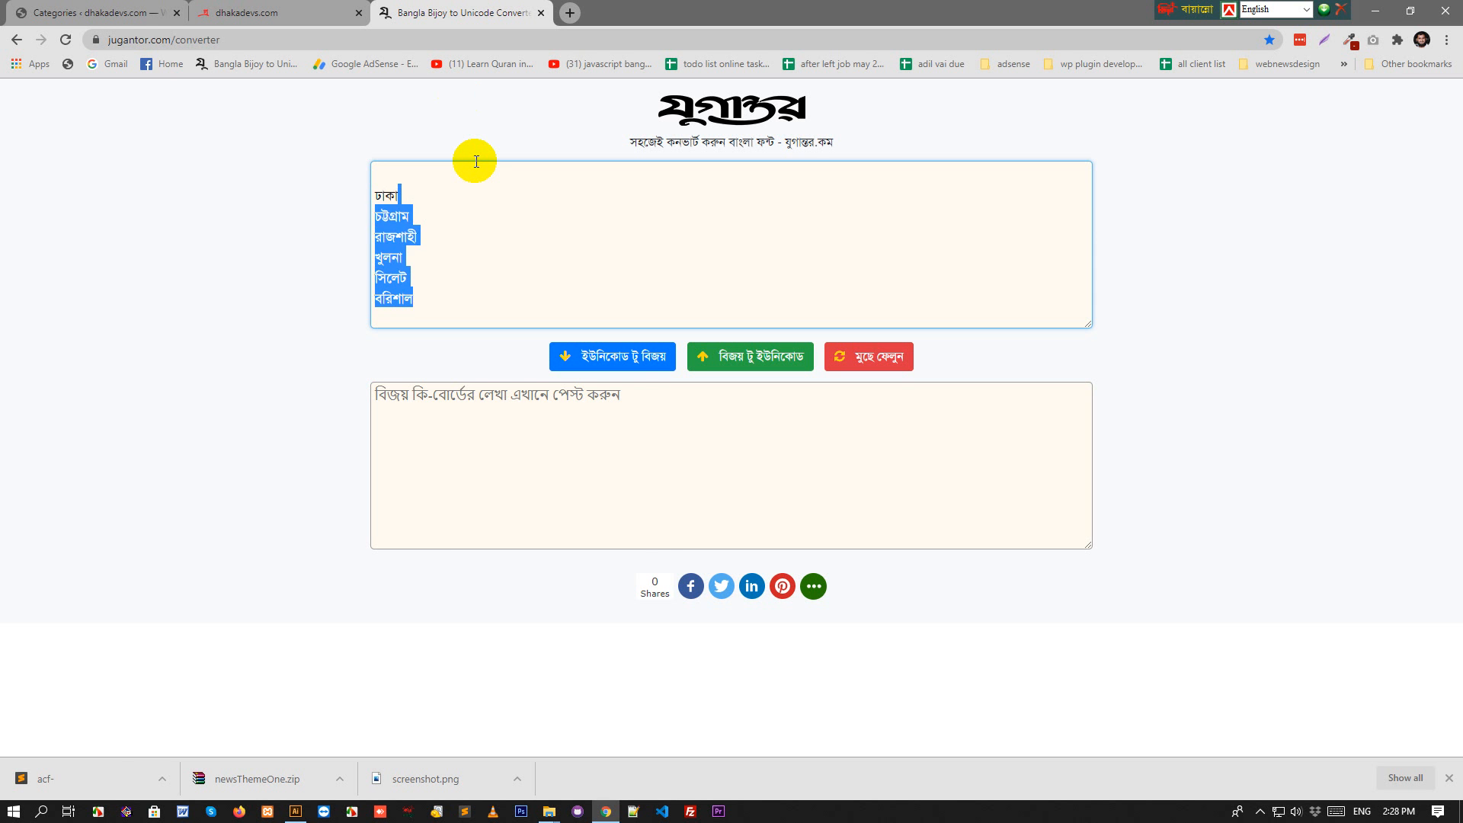
pyautogui.hotkey('ctrl', 'x')
pyautogui.click(125, 12)
pyautogui.click(195, 226)
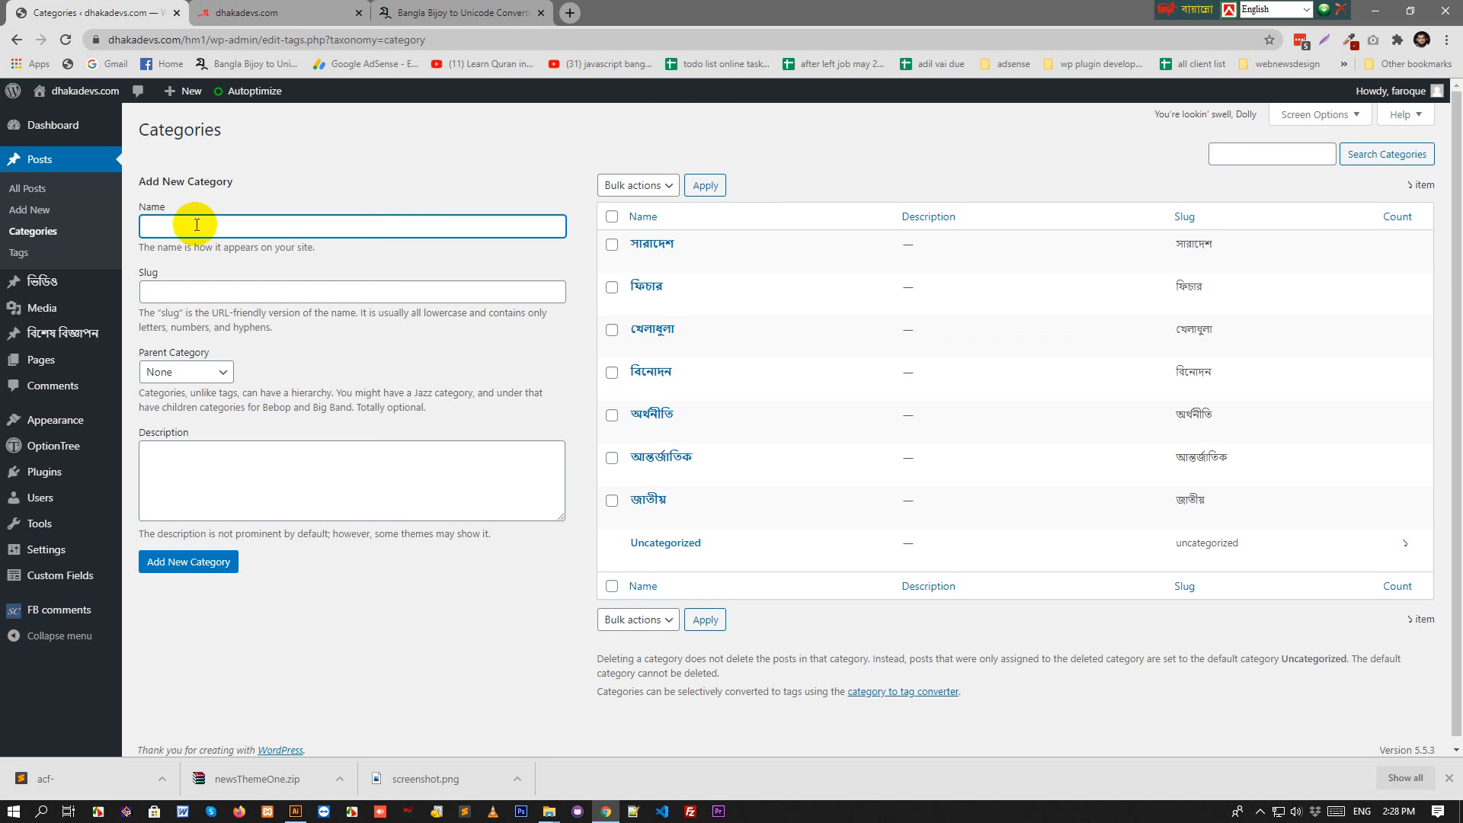
pyautogui.hotkey('ctrl', 'v')
pyautogui.moveTo(170, 226); pyautogui.dragTo(523, 217)
pyautogui.press('BackSpace')
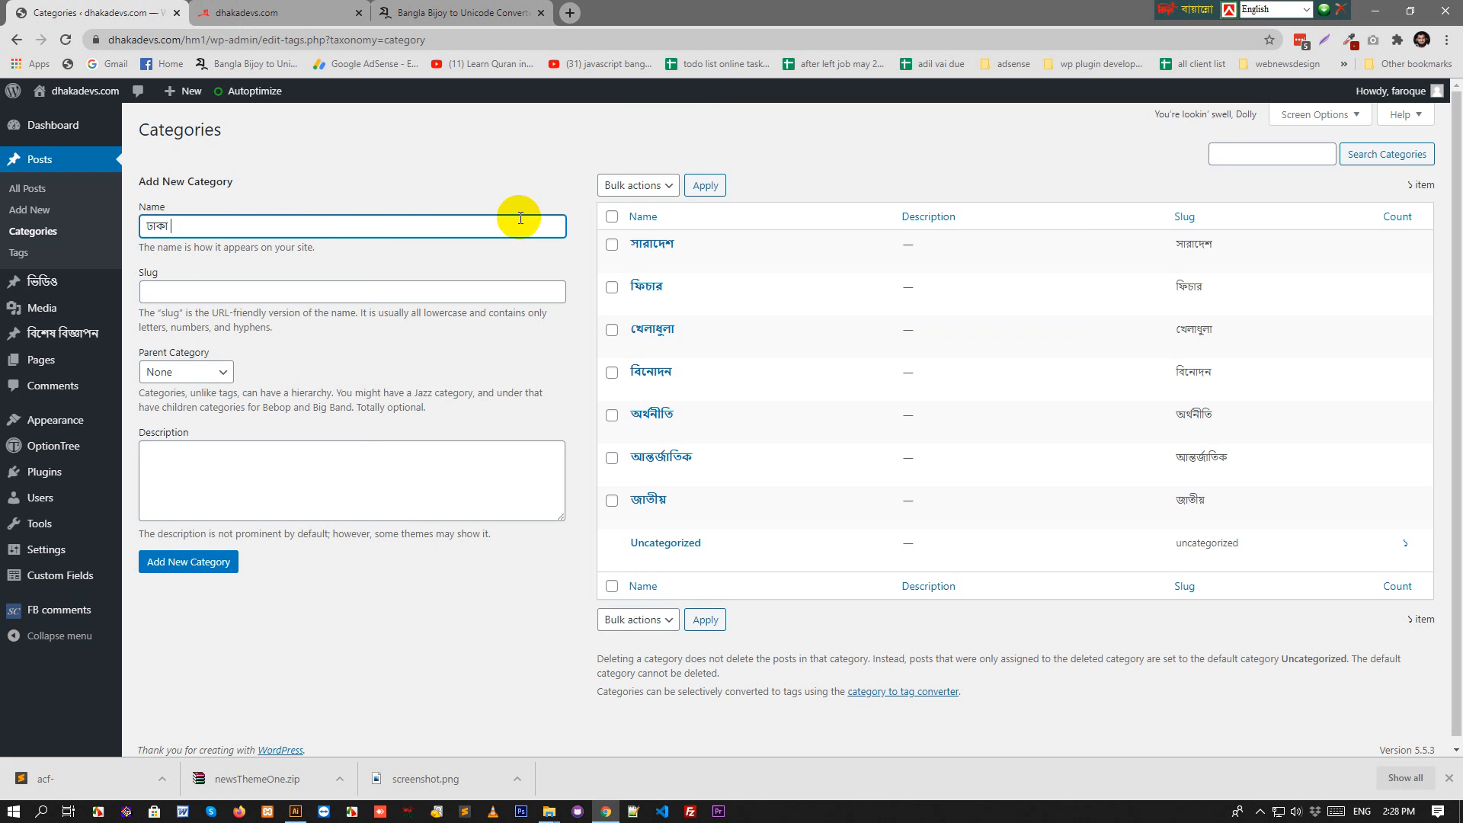
pyautogui.click(189, 372)
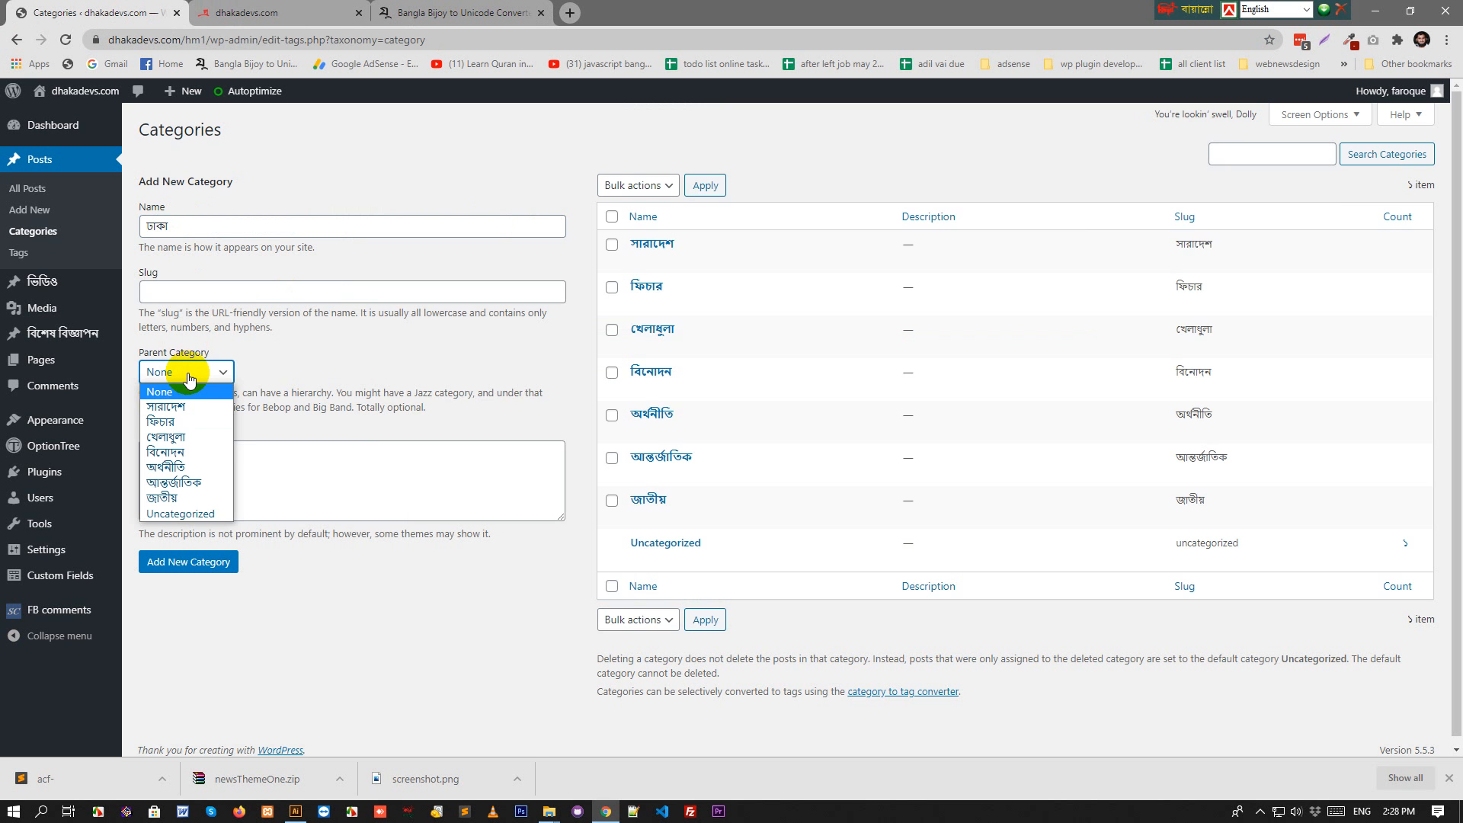
pyautogui.click(177, 407)
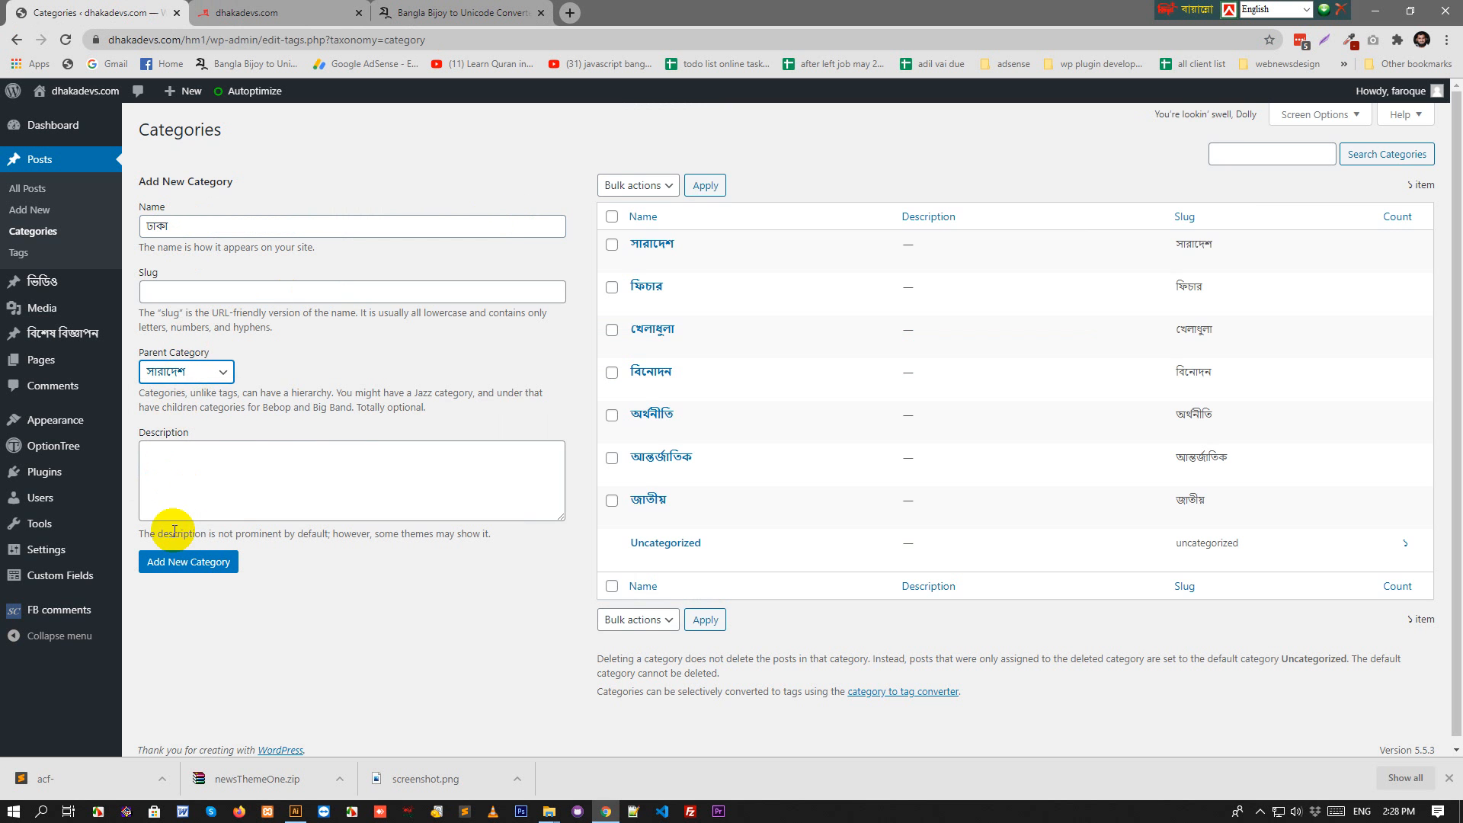
# Add চট্টগ্রাম and রাজশাহী as two separate child categories of সারাদেশ.
pyautogui.click(212, 226)
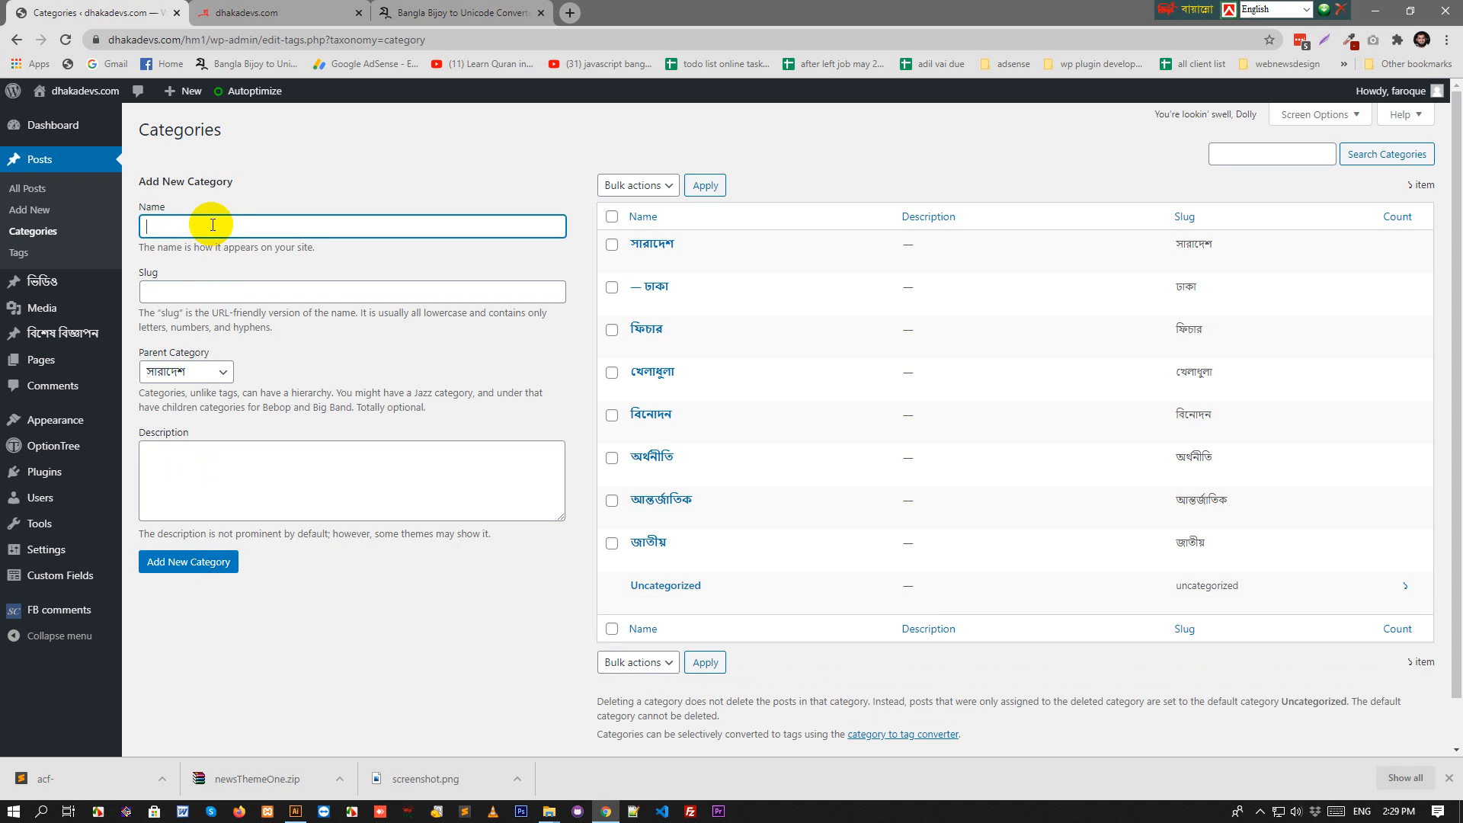
pyautogui.hotkey('ctrl', 'v')
pyautogui.moveTo(182, 227); pyautogui.dragTo(292, 231)
pyautogui.hotkey('ctrl', 'x')
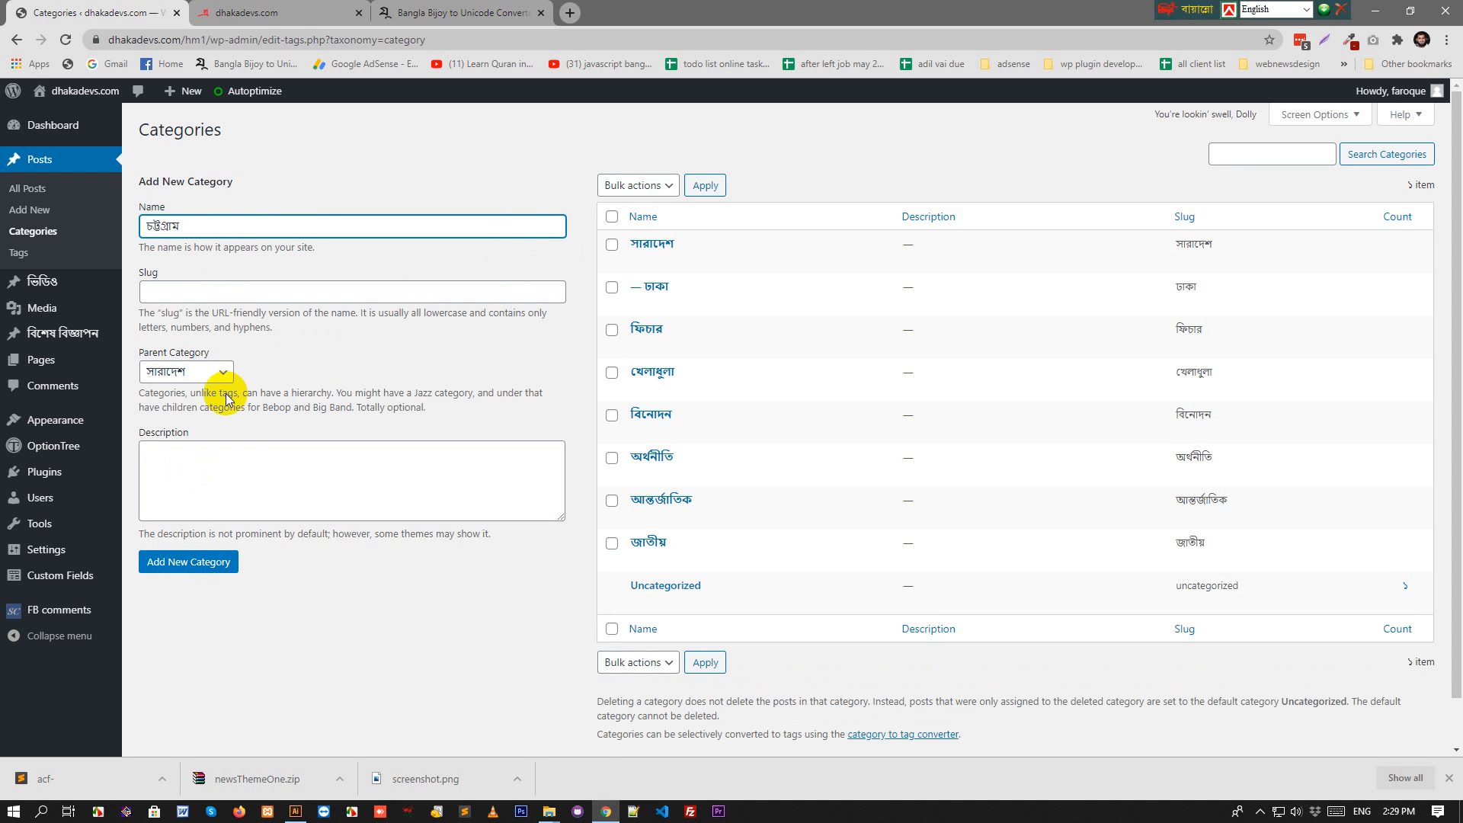
pyautogui.click(188, 562)
pyautogui.click(195, 227)
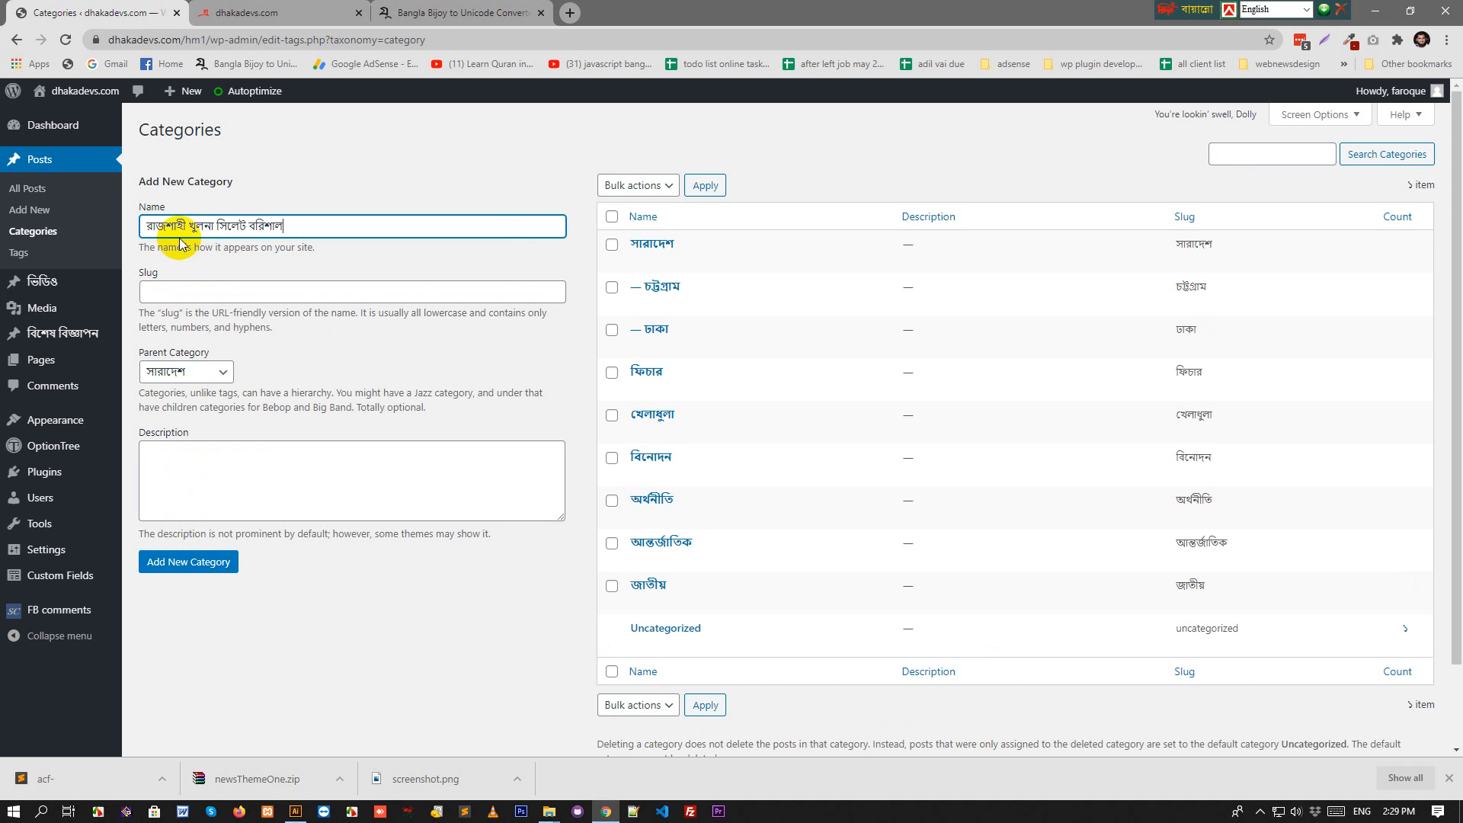
pyautogui.moveTo(189, 227); pyautogui.dragTo(487, 242)
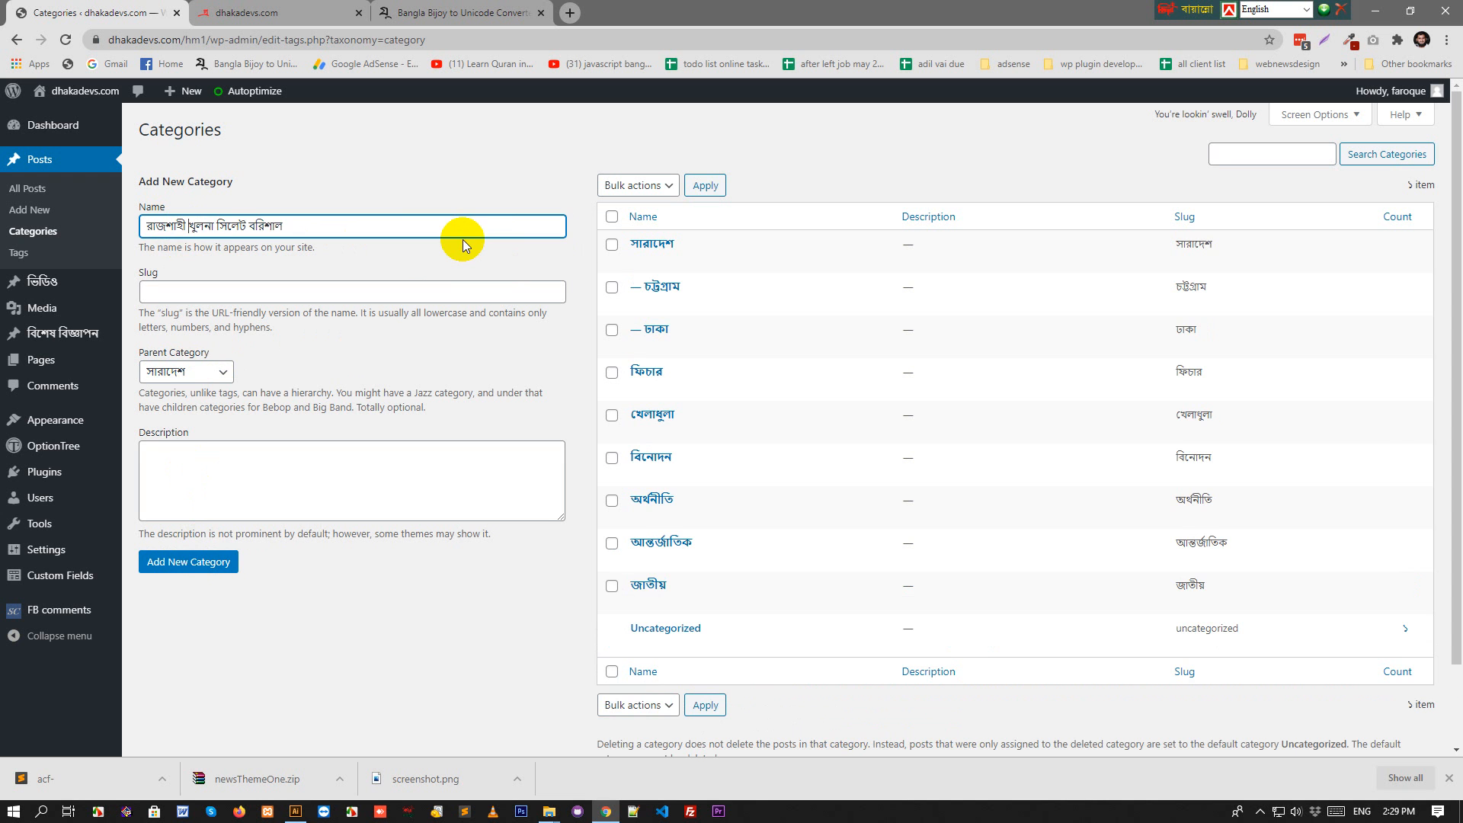
pyautogui.hotkey('ctrl', 'x')
pyautogui.click(189, 562)
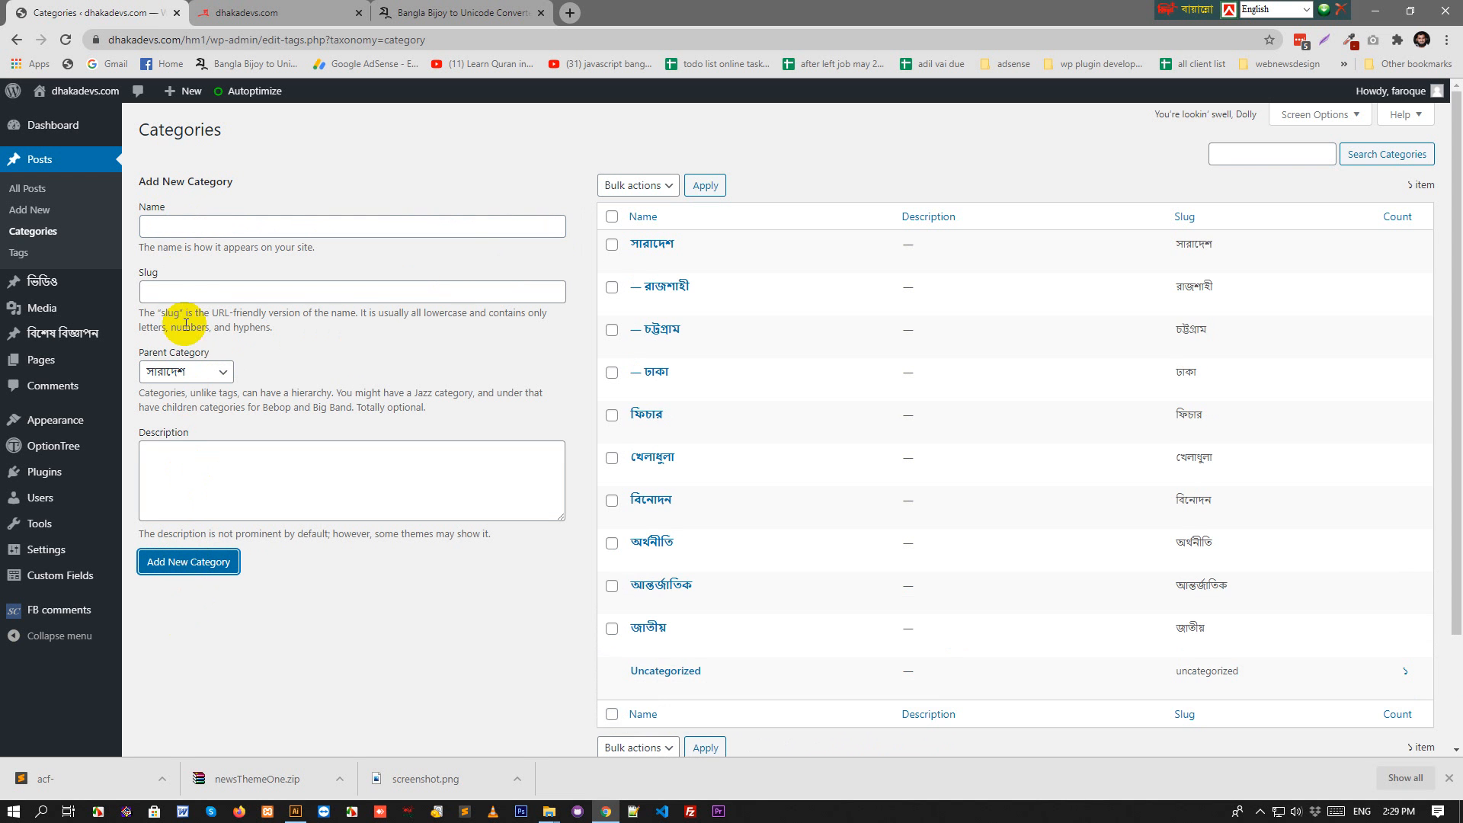
# Add খুলনা and সিলেট as two separate child categories of সারাদেশ.
pyautogui.click(180, 233)
pyautogui.hotkey('ctrl', 'v')
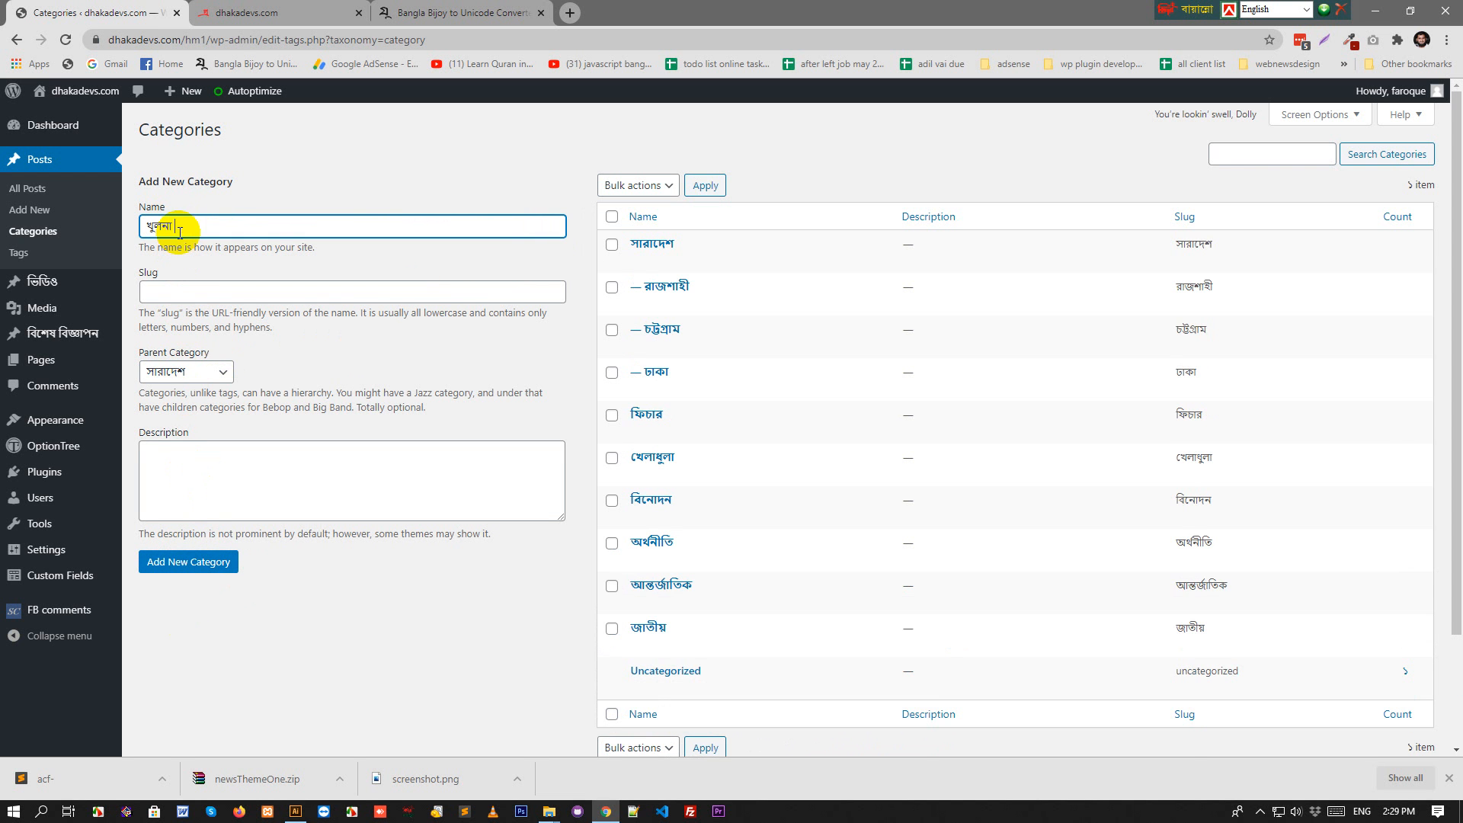
pyautogui.click(216, 570)
pyautogui.click(209, 224)
pyautogui.hotkey('ctrl', 'v')
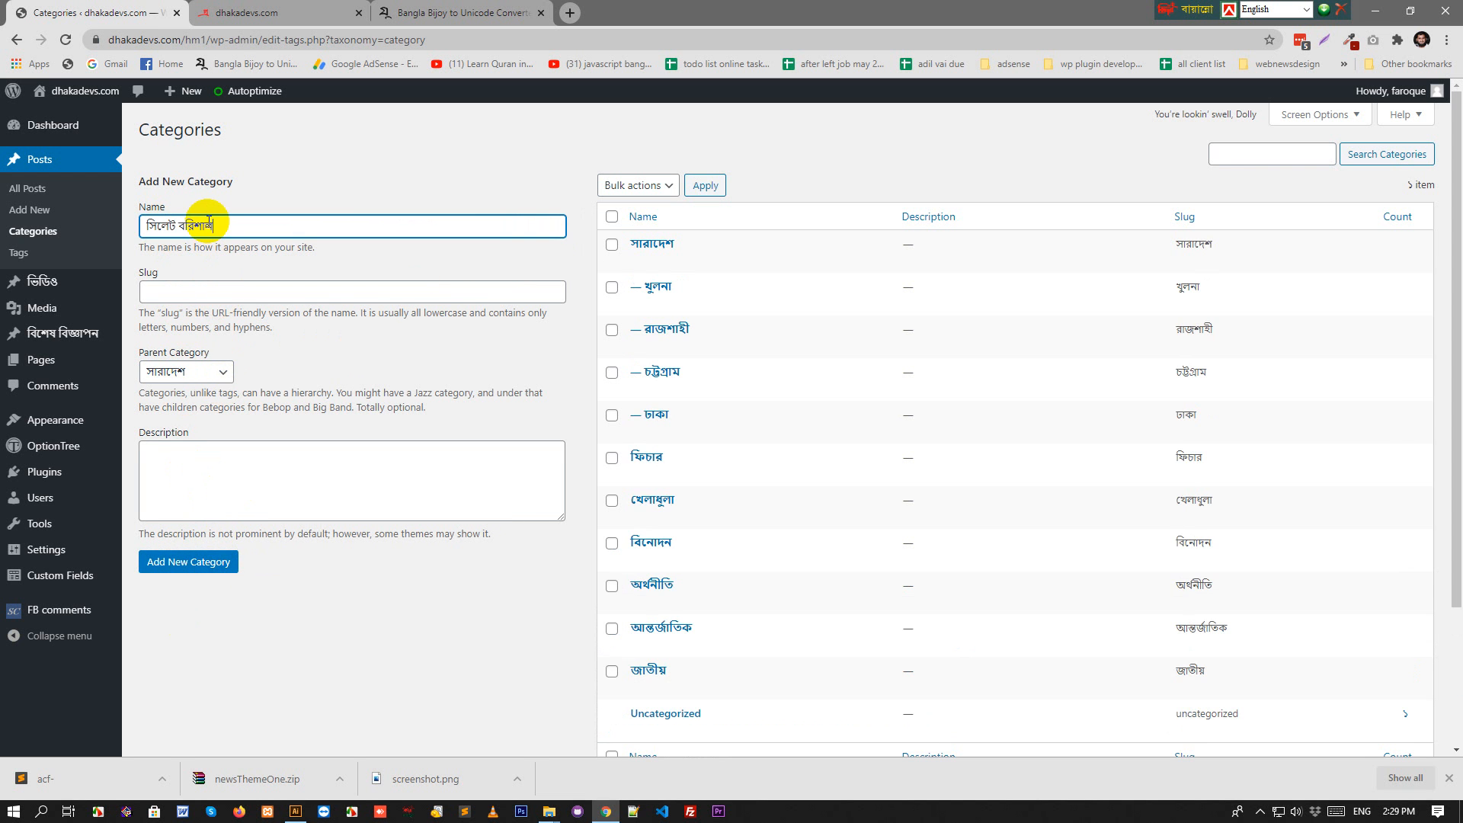
pyautogui.hotkey('ctrl', 'x')
pyautogui.click(202, 562)
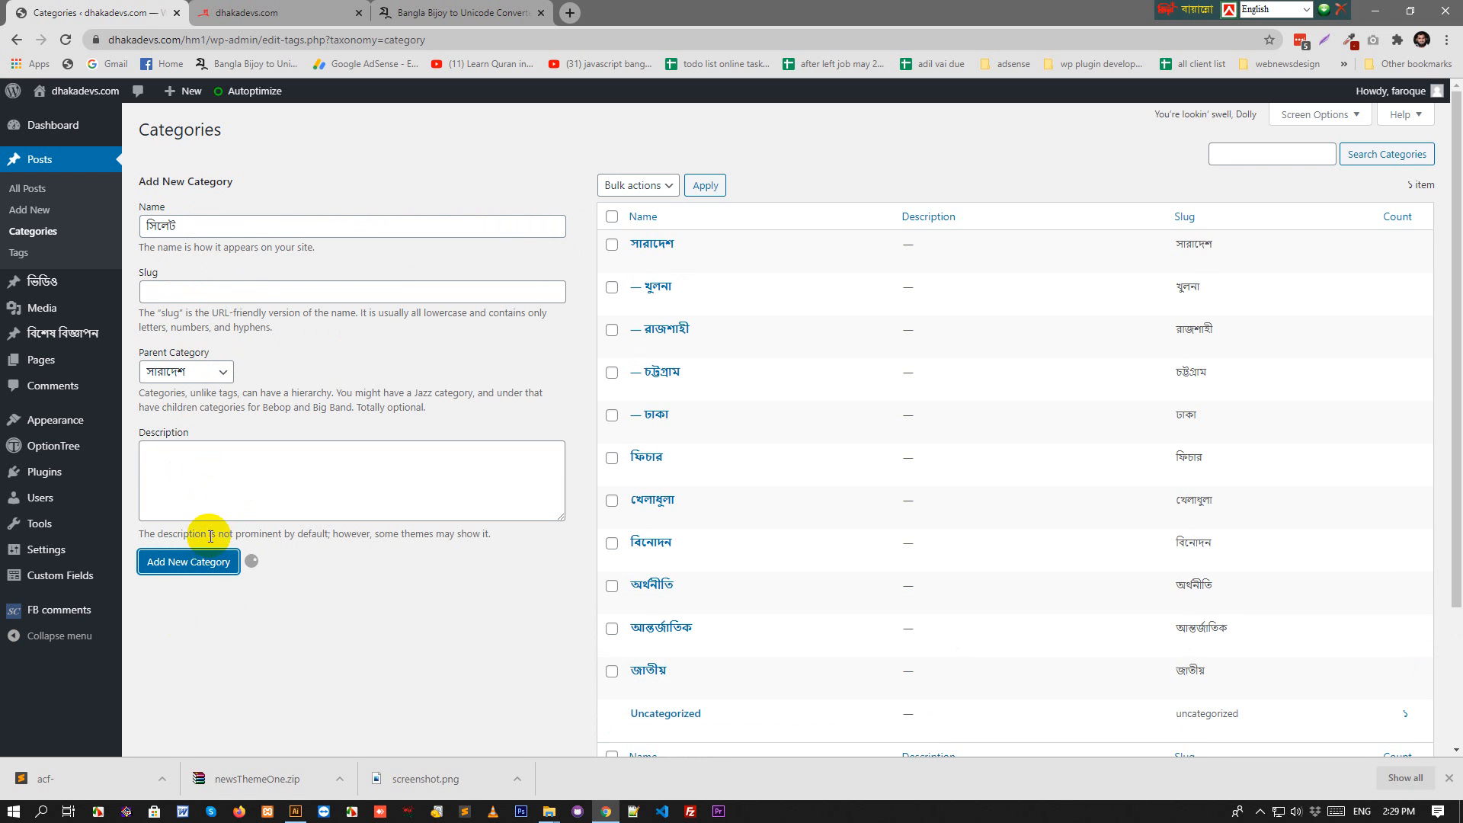
# Add বরিশাল as the last division category under the parent সারাদেশ.
pyautogui.click(232, 235)
pyautogui.hotkey('ctrl', 'v')
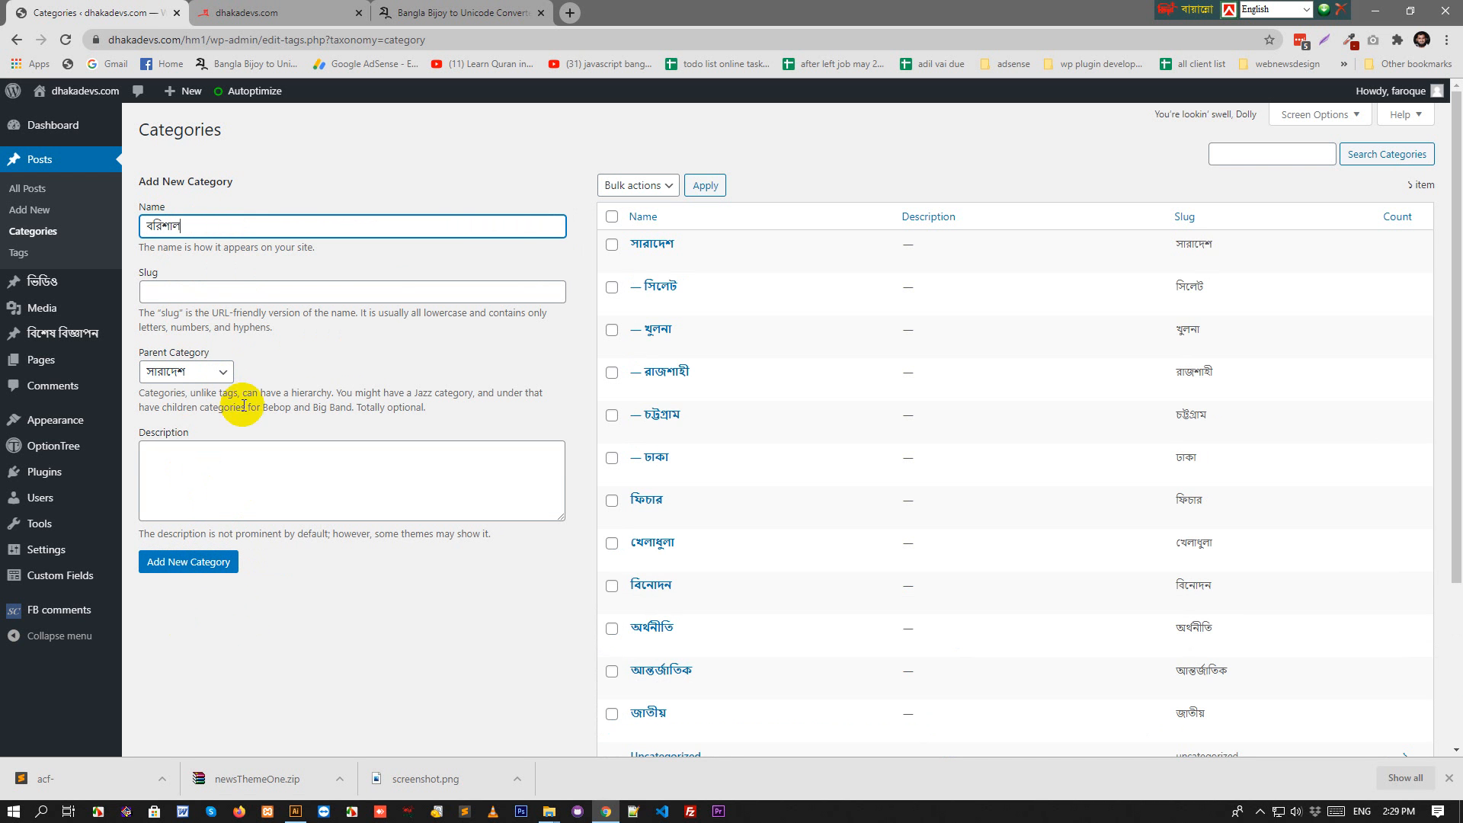
pyautogui.click(190, 564)
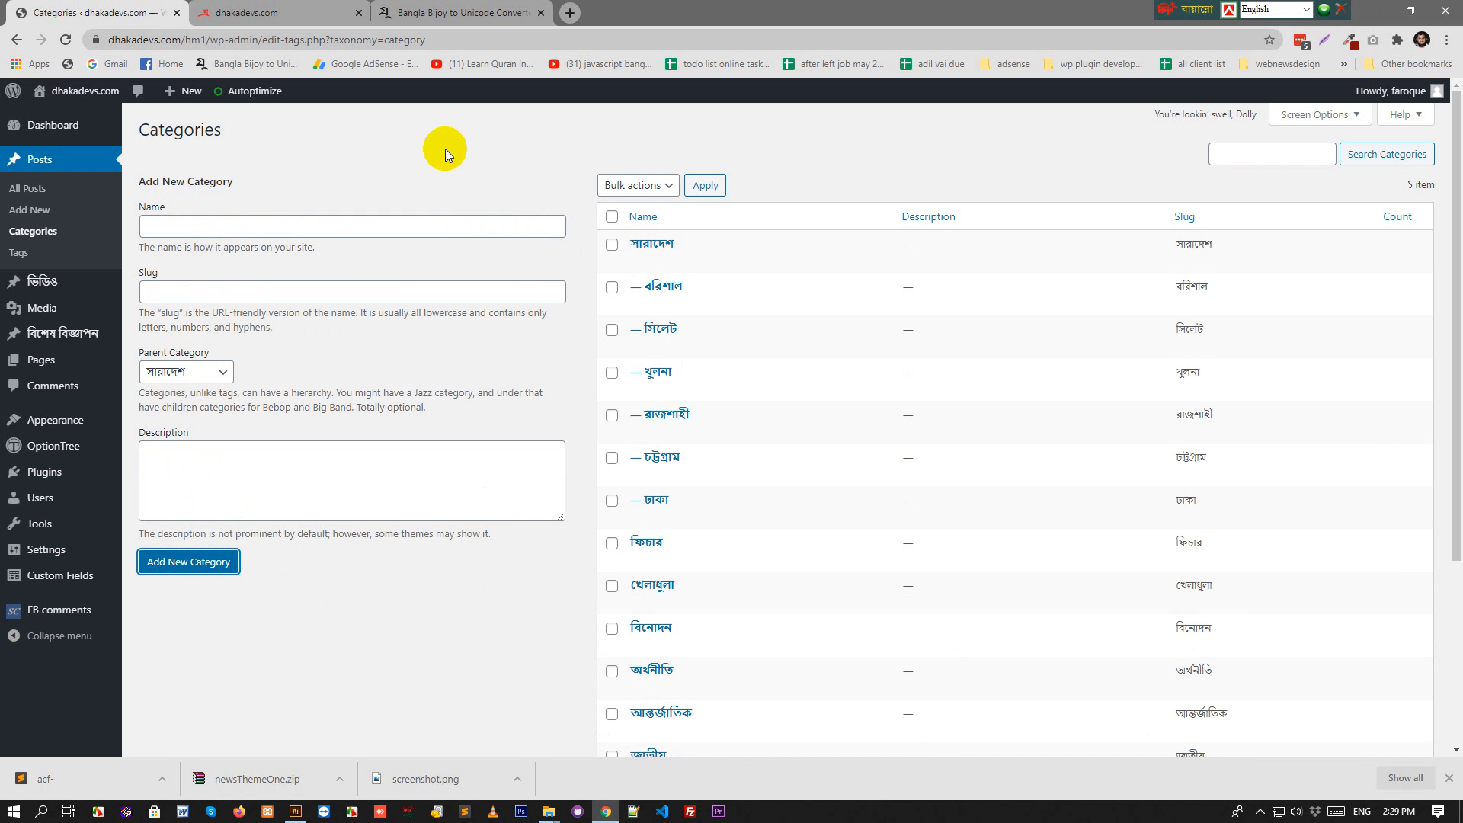
# Reload the site's front page to check its navigation bar, and open the Menus page in the WordPress admin.
pyautogui.click(304, 9)
pyautogui.click(66, 40)
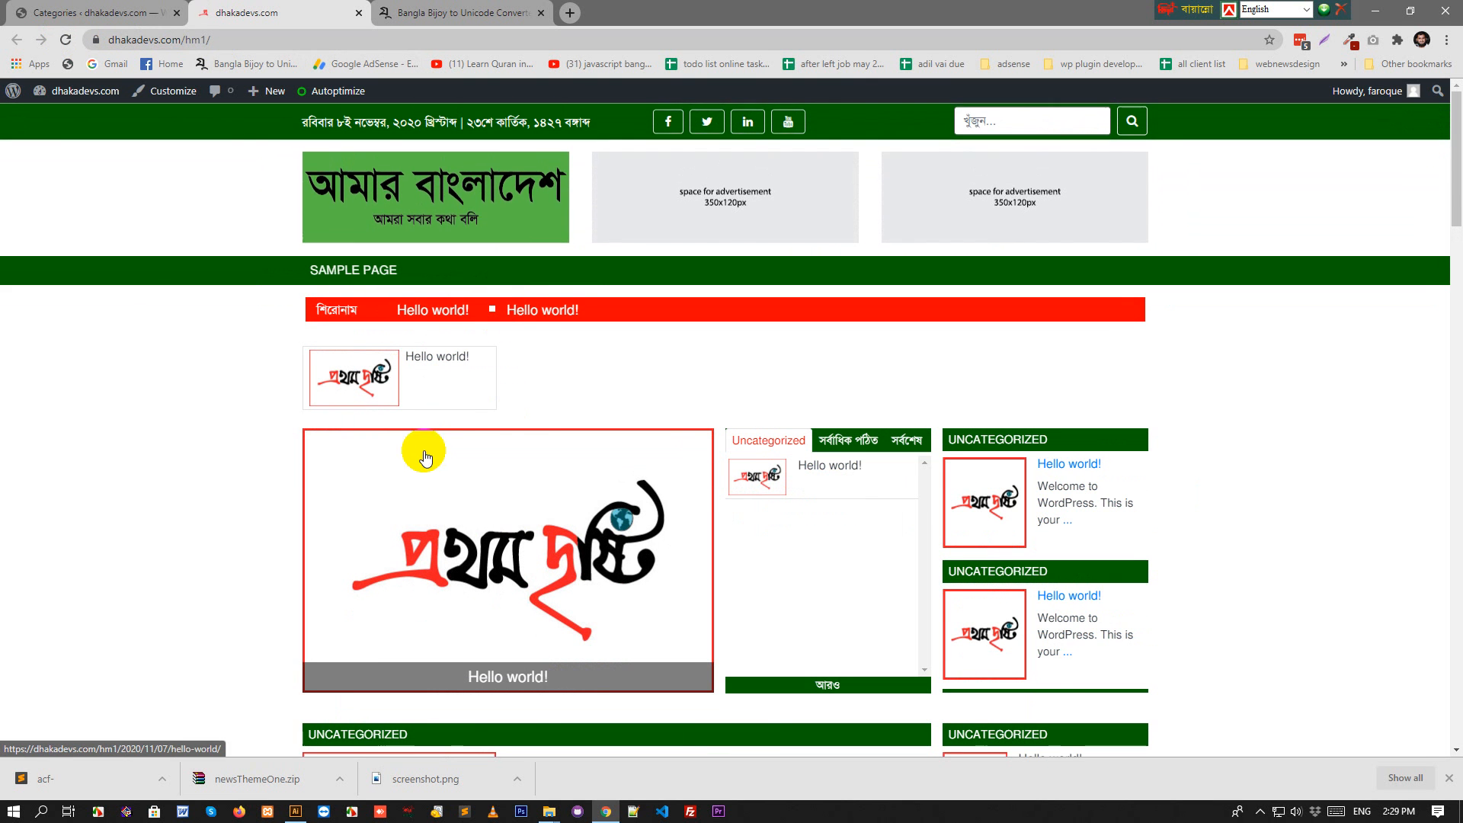
pyautogui.click(100, 12)
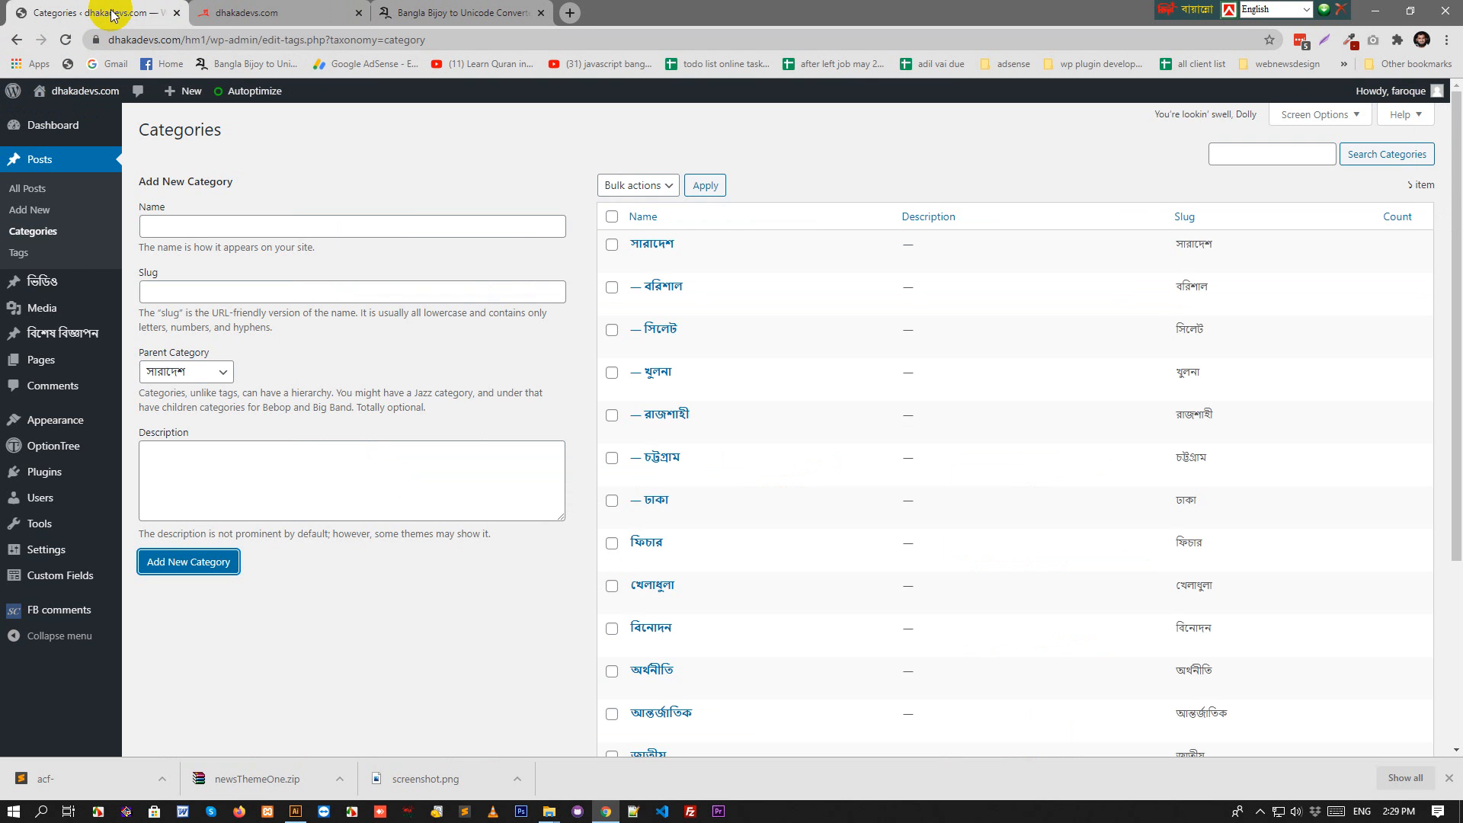
pyautogui.moveTo(59, 418)
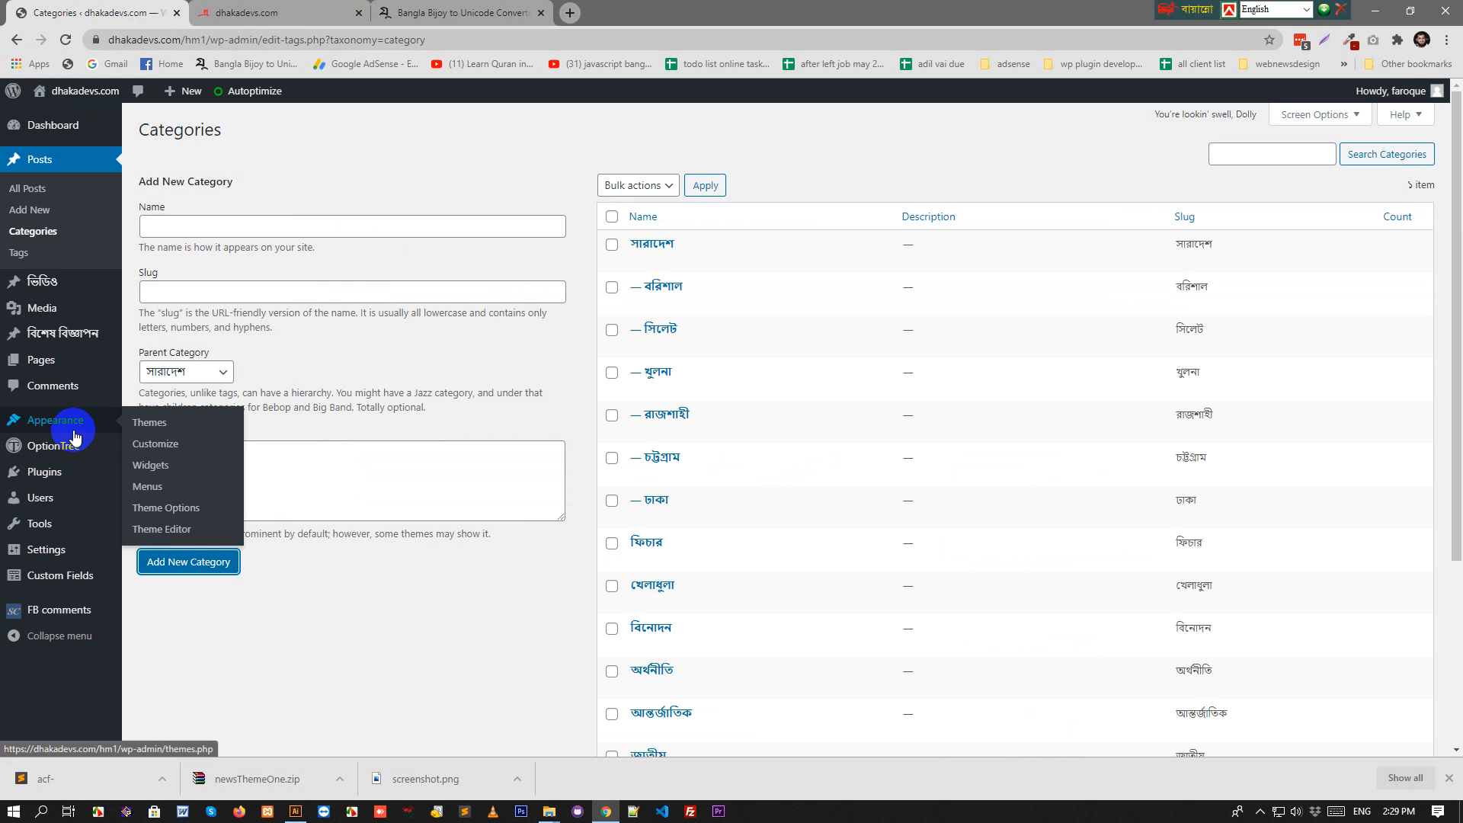
pyautogui.click(163, 488)
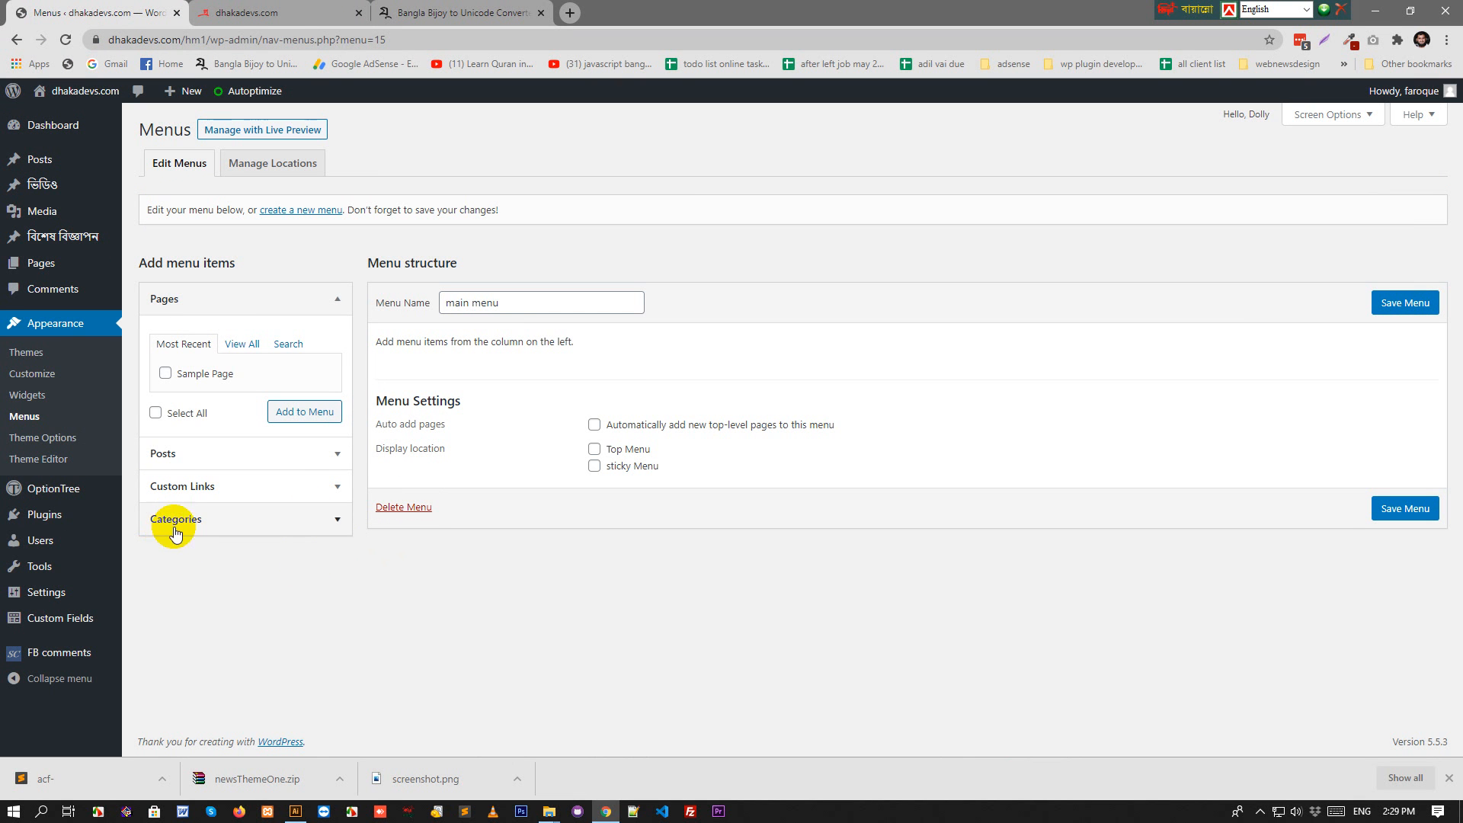
# Add all post categories except Uncategorized to the main menu.
pyautogui.click(323, 526)
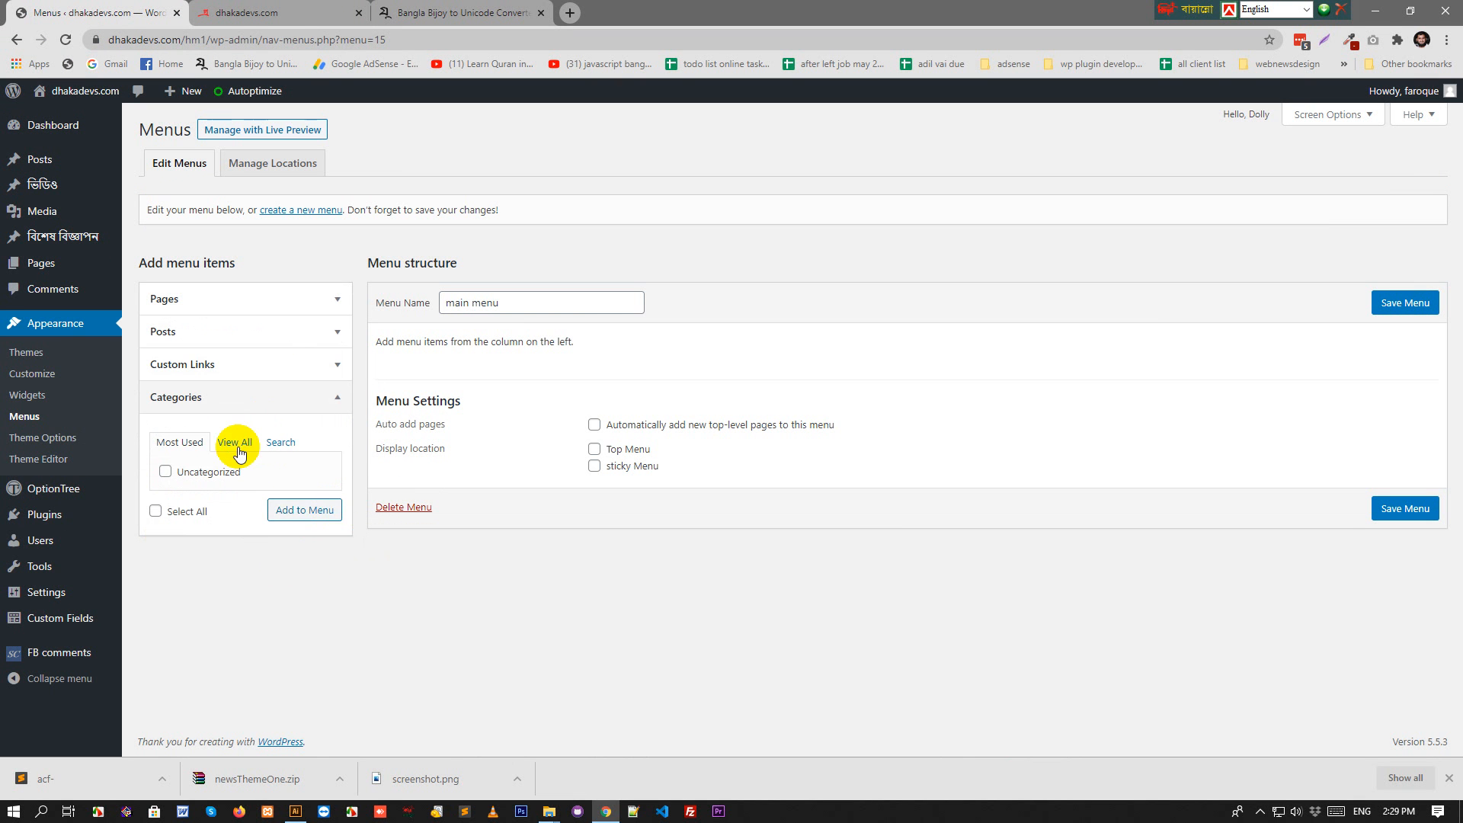
pyautogui.click(236, 443)
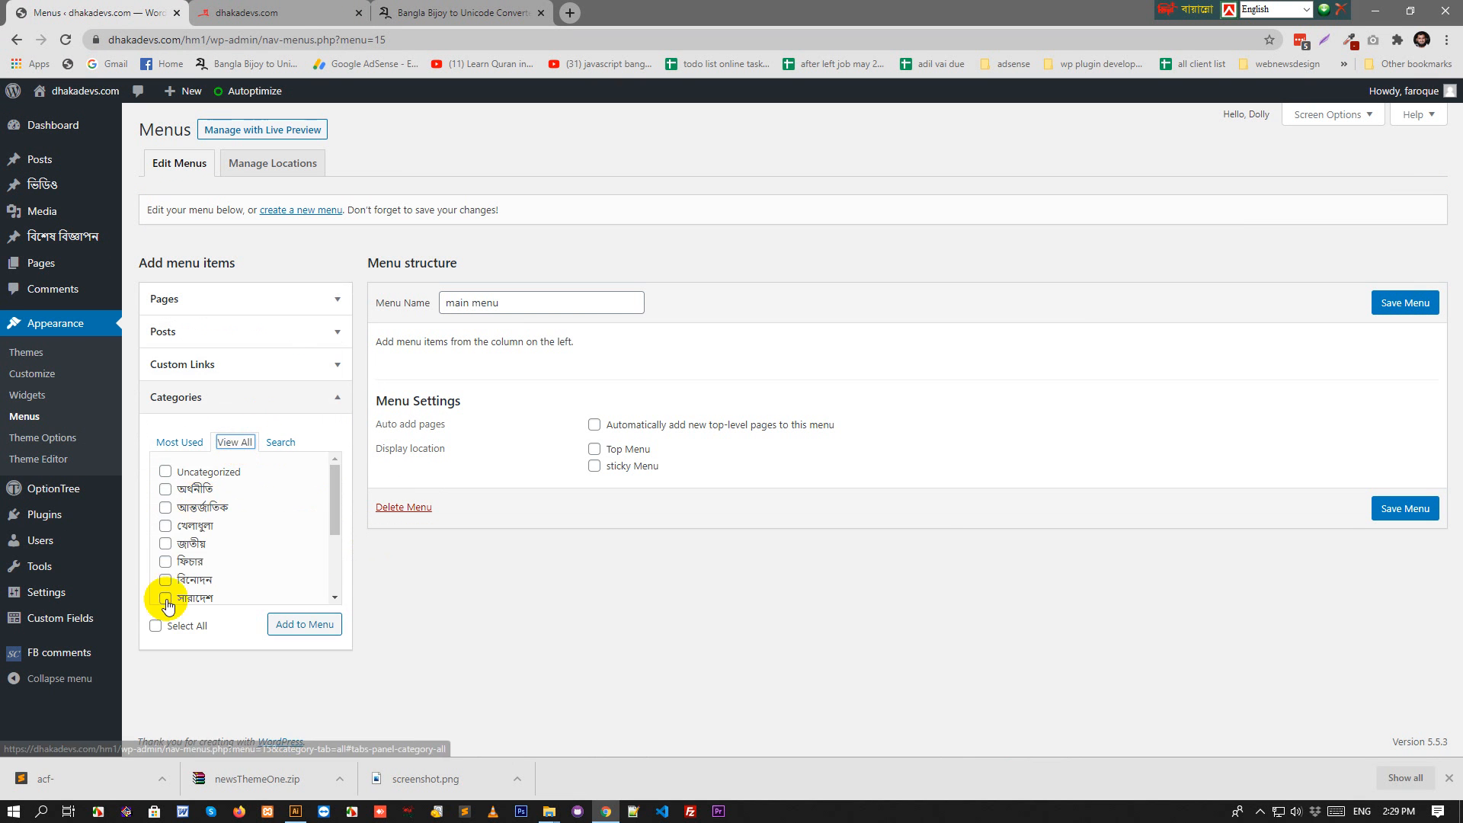
pyautogui.scroll(-3, 212, 521)
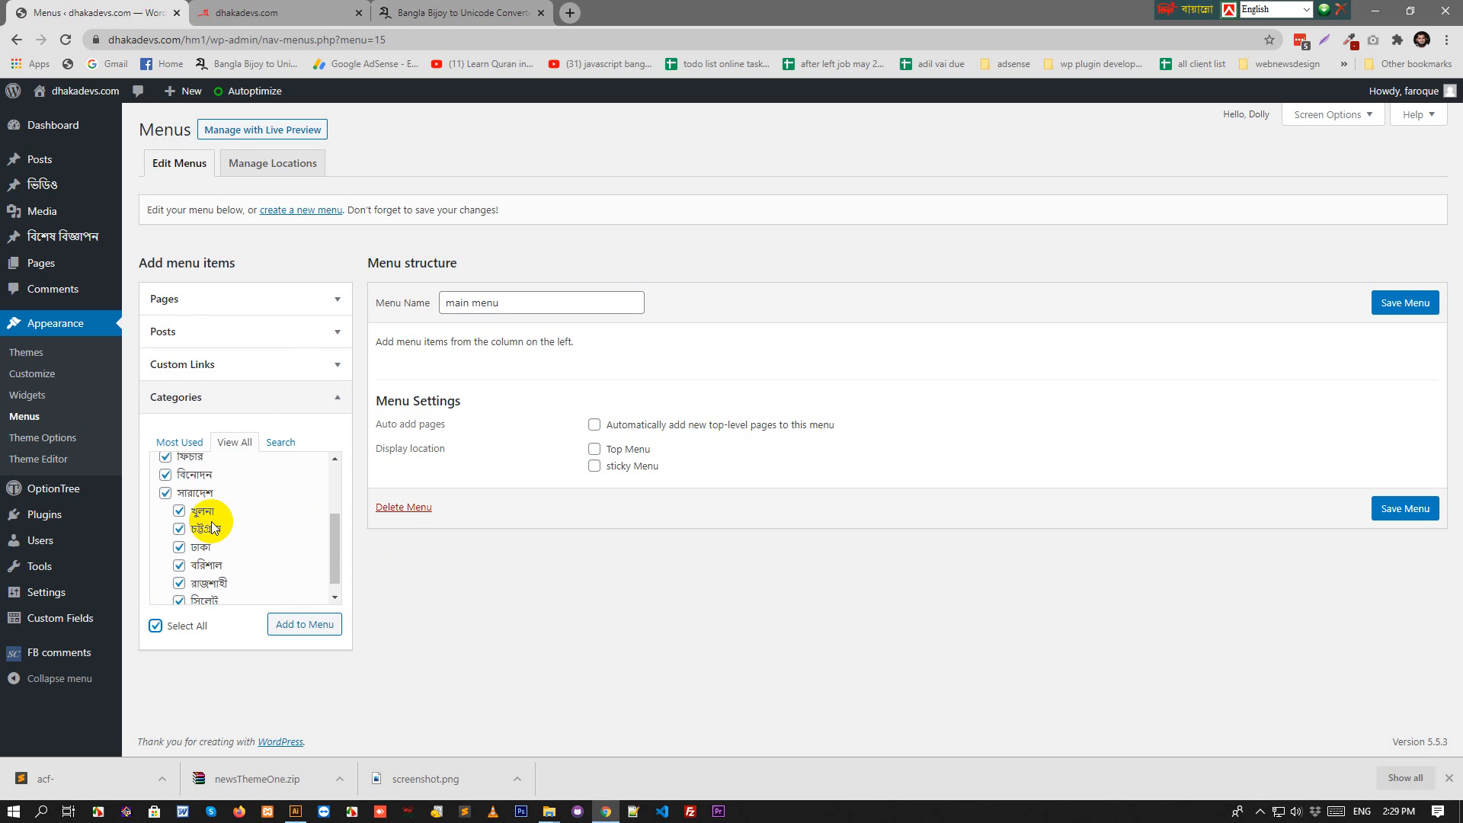
pyautogui.scroll(3, 209, 545)
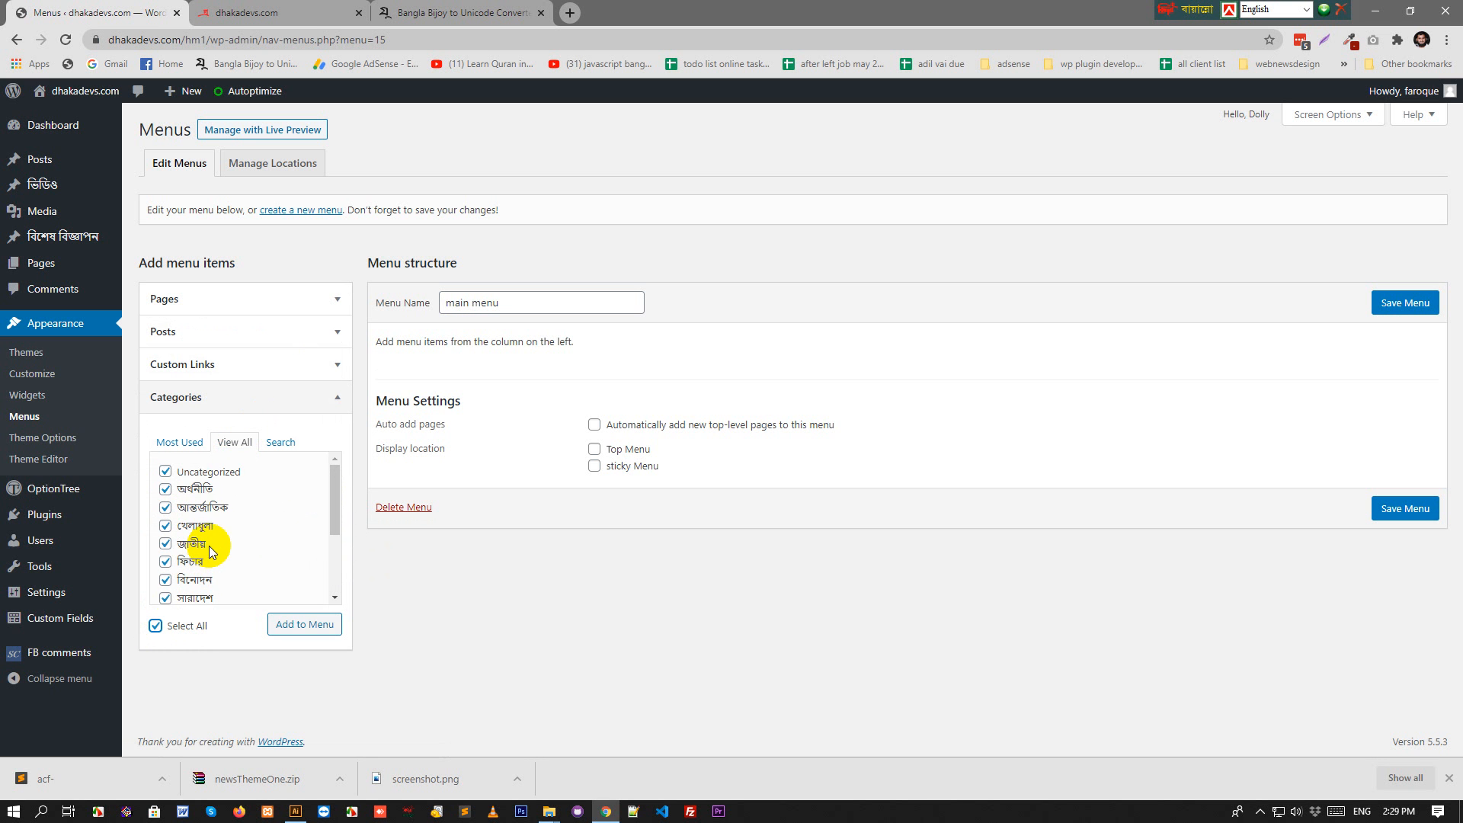
pyautogui.click(165, 472)
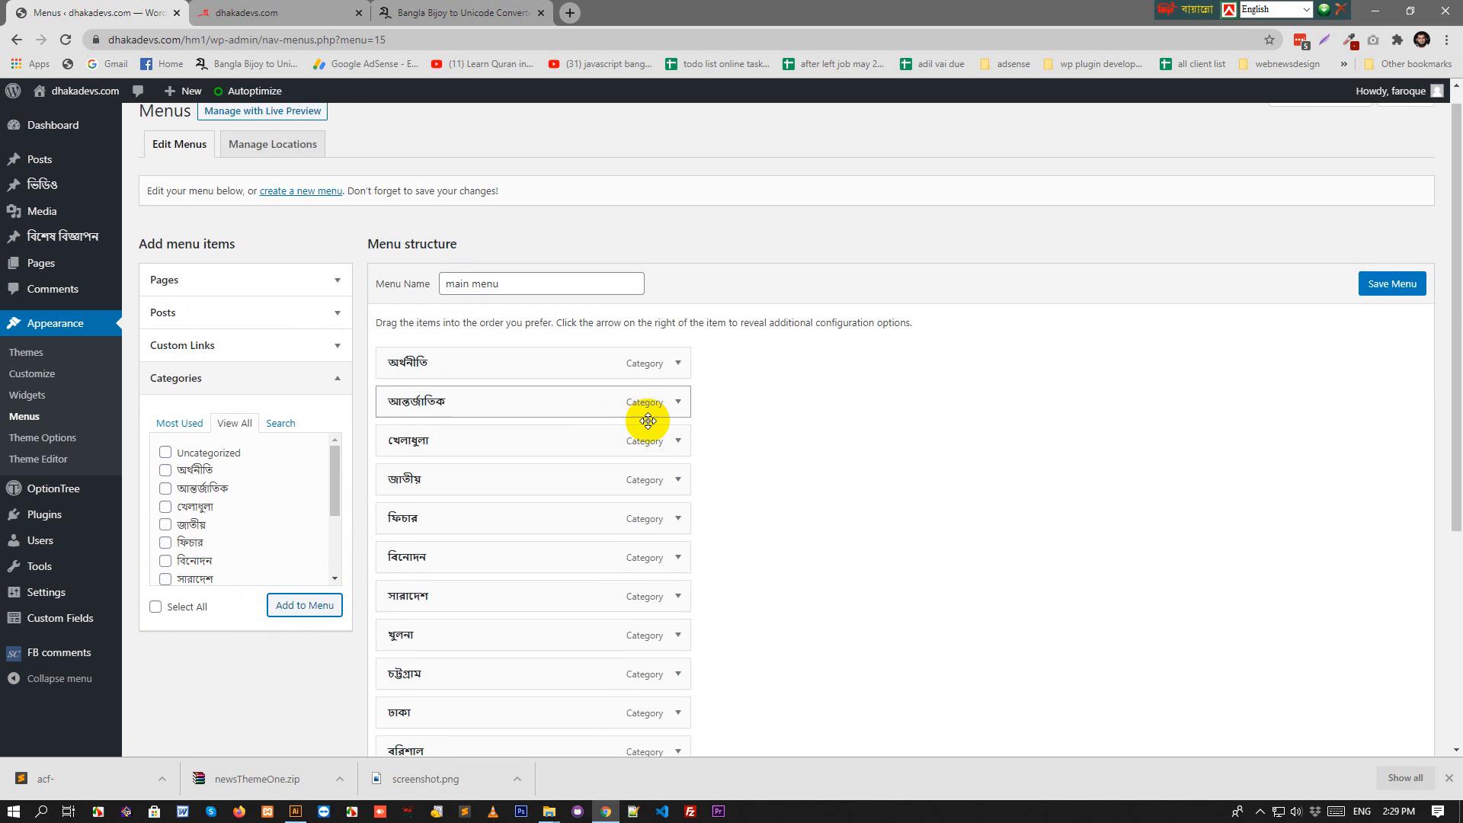
# Review the main menu's items and display location options, and examine the front page's top and sticky navigation bars.
pyautogui.scroll(-5, 646, 418)
pyautogui.scroll(3, 450, 454)
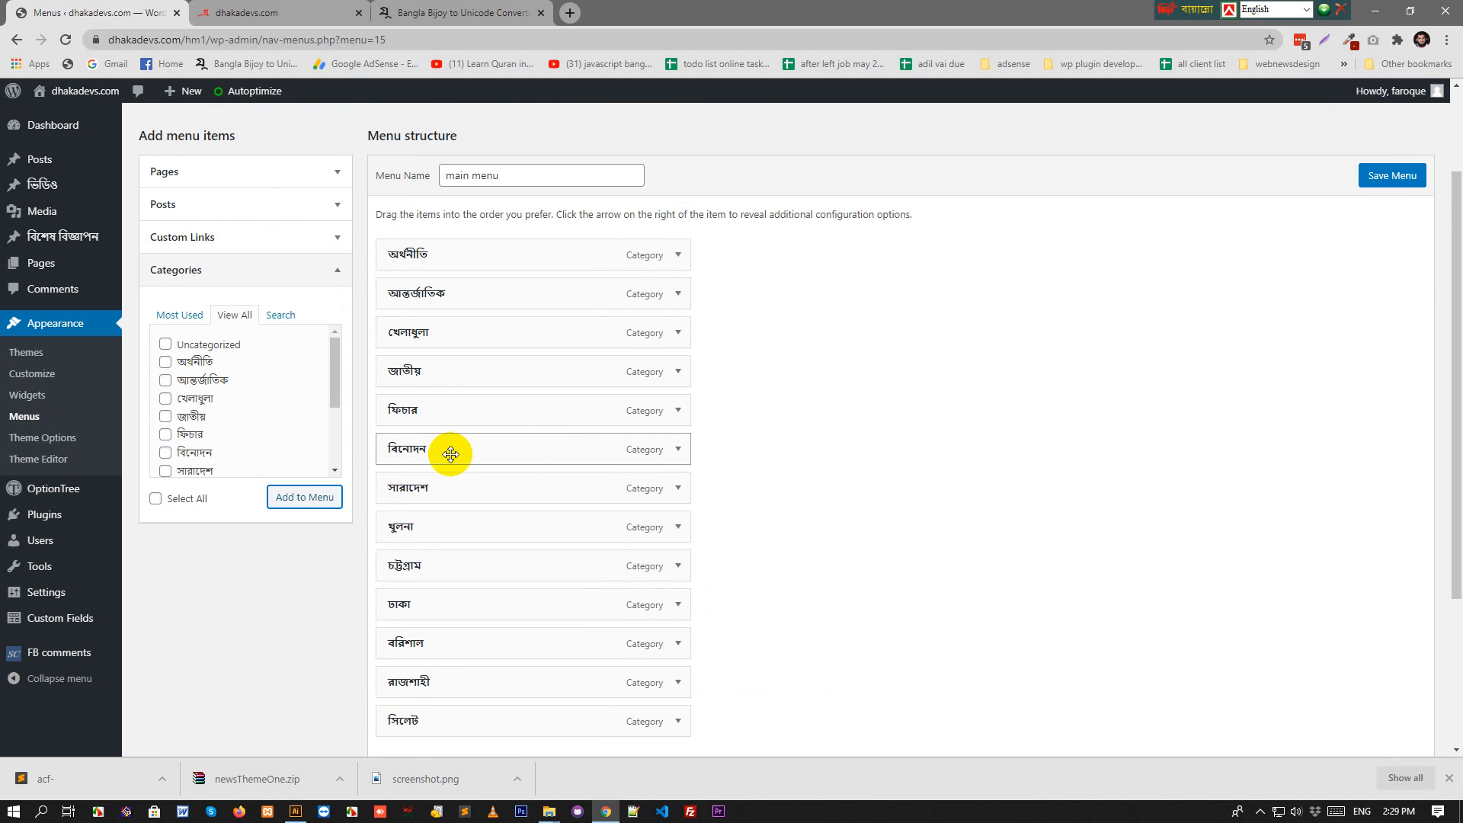
pyautogui.scroll(-3, 656, 506)
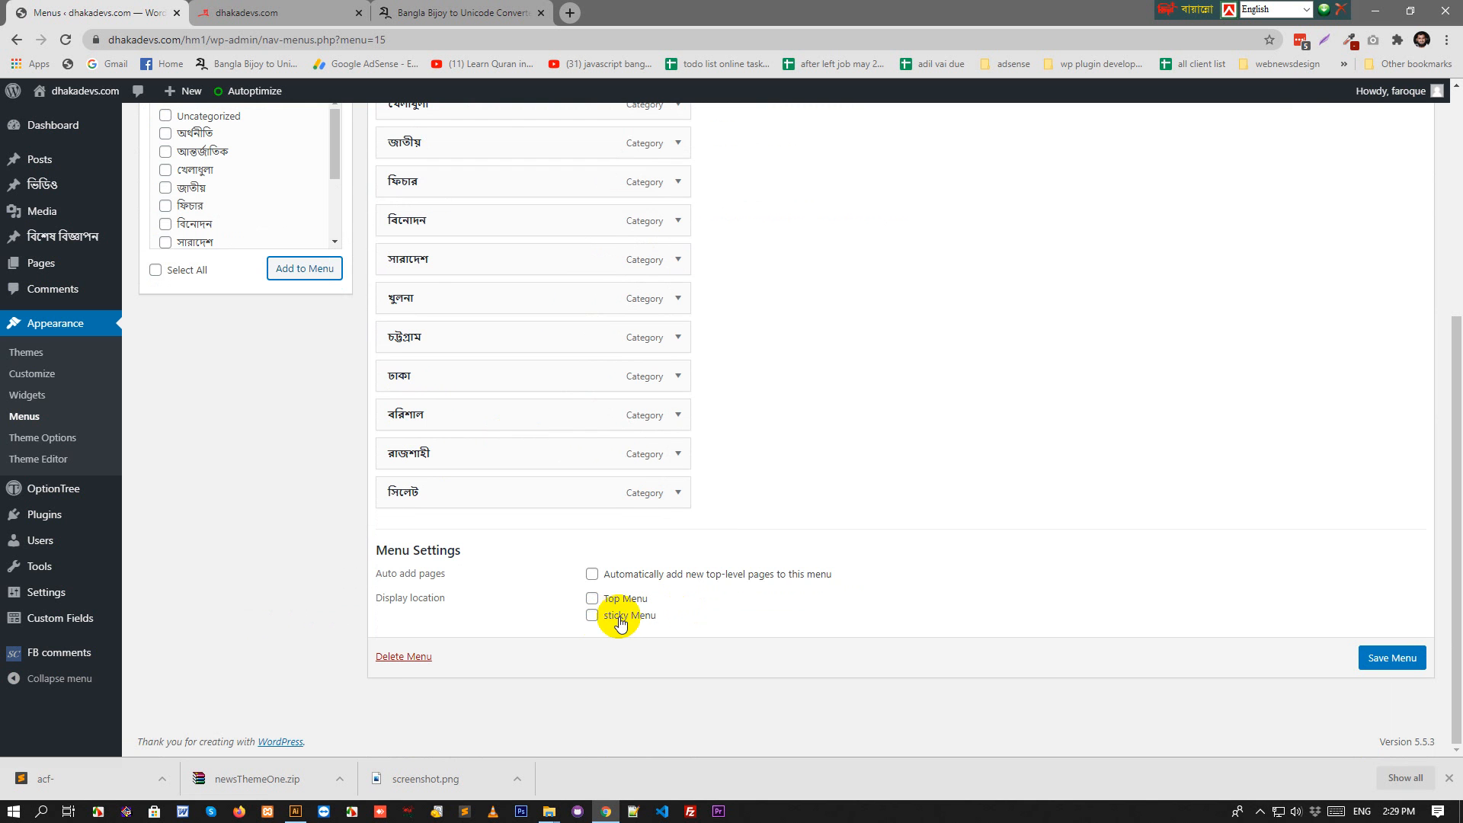
pyautogui.click(339, 7)
pyautogui.scroll(-5, 167, 404)
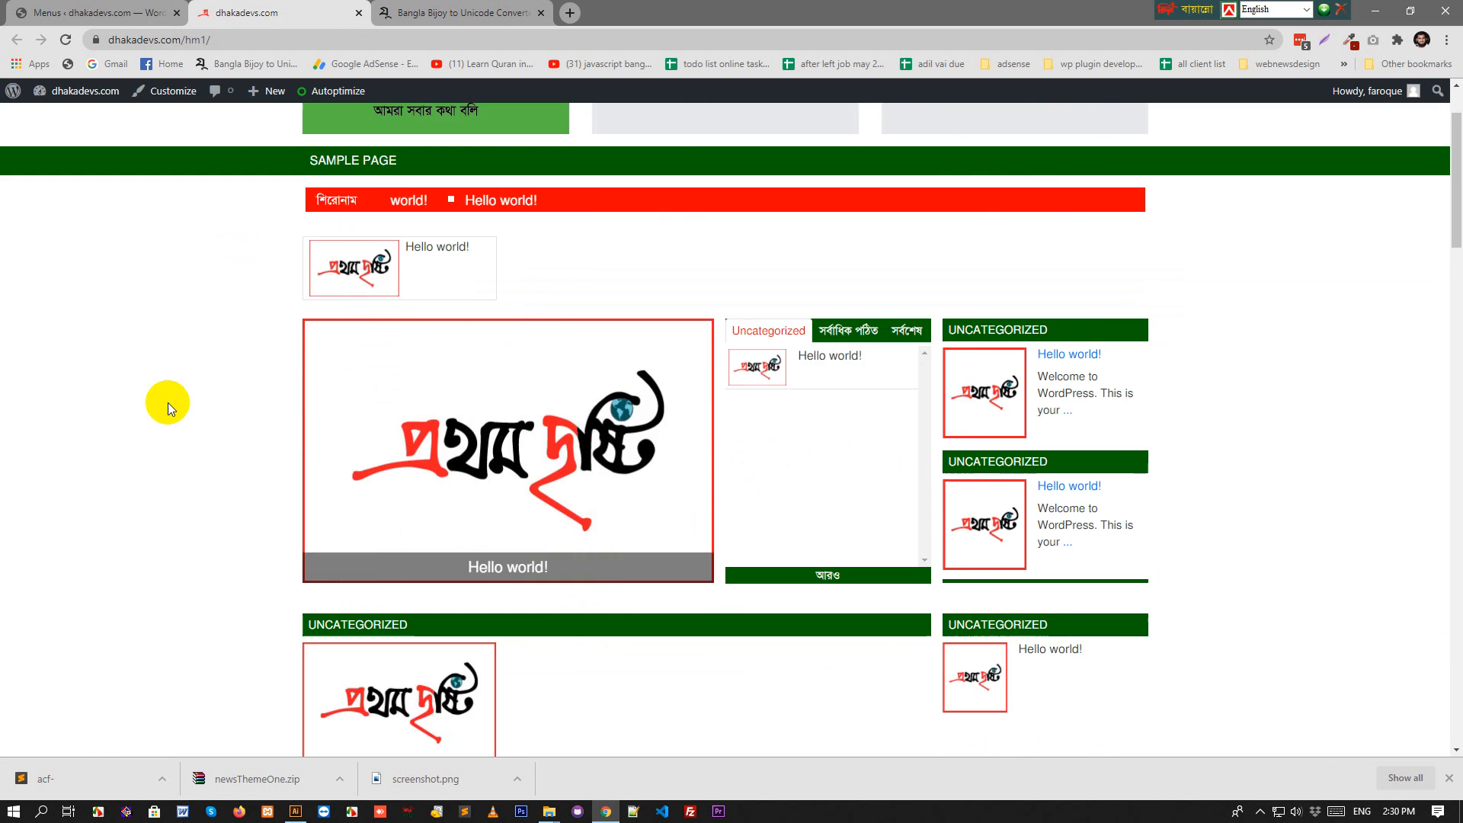
pyautogui.scroll(5, 242, 331)
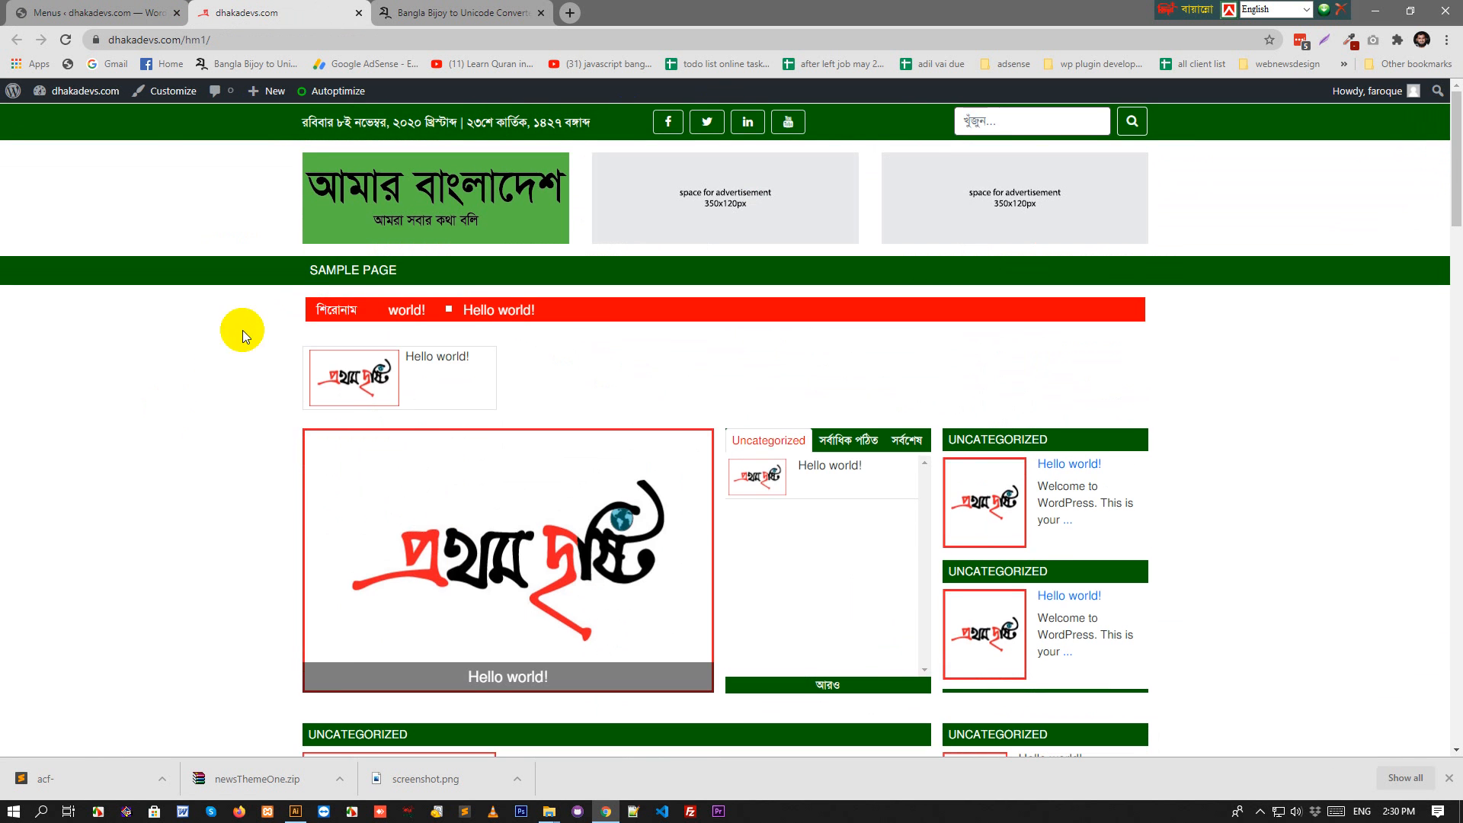
pyautogui.scroll(-2, 341, 192)
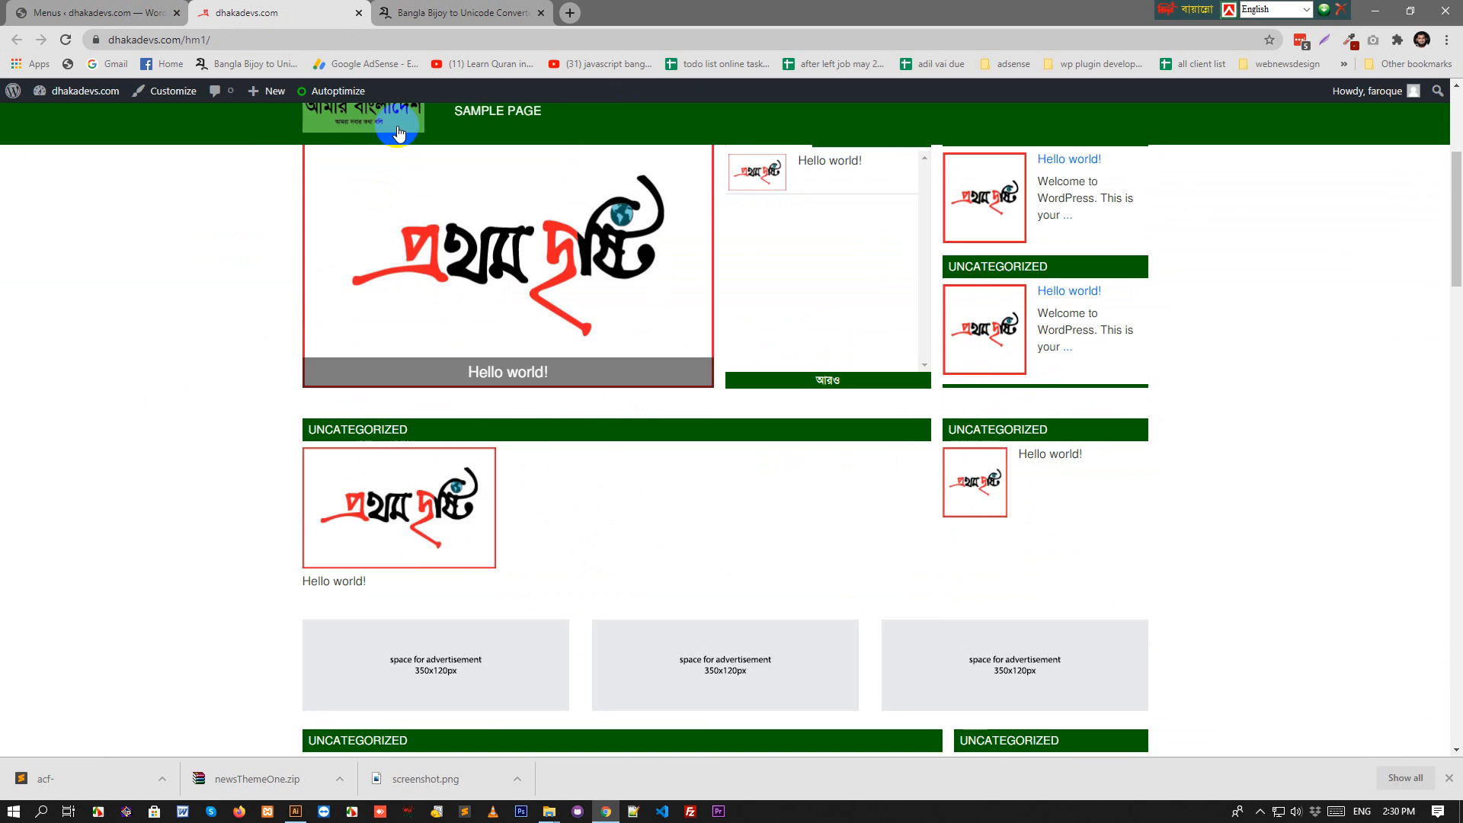
pyautogui.scroll(2, 320, 274)
# Assign the main menu to the Top Menu display location, save it, and check the navigation bar on the reloaded front page.
pyautogui.click(135, 13)
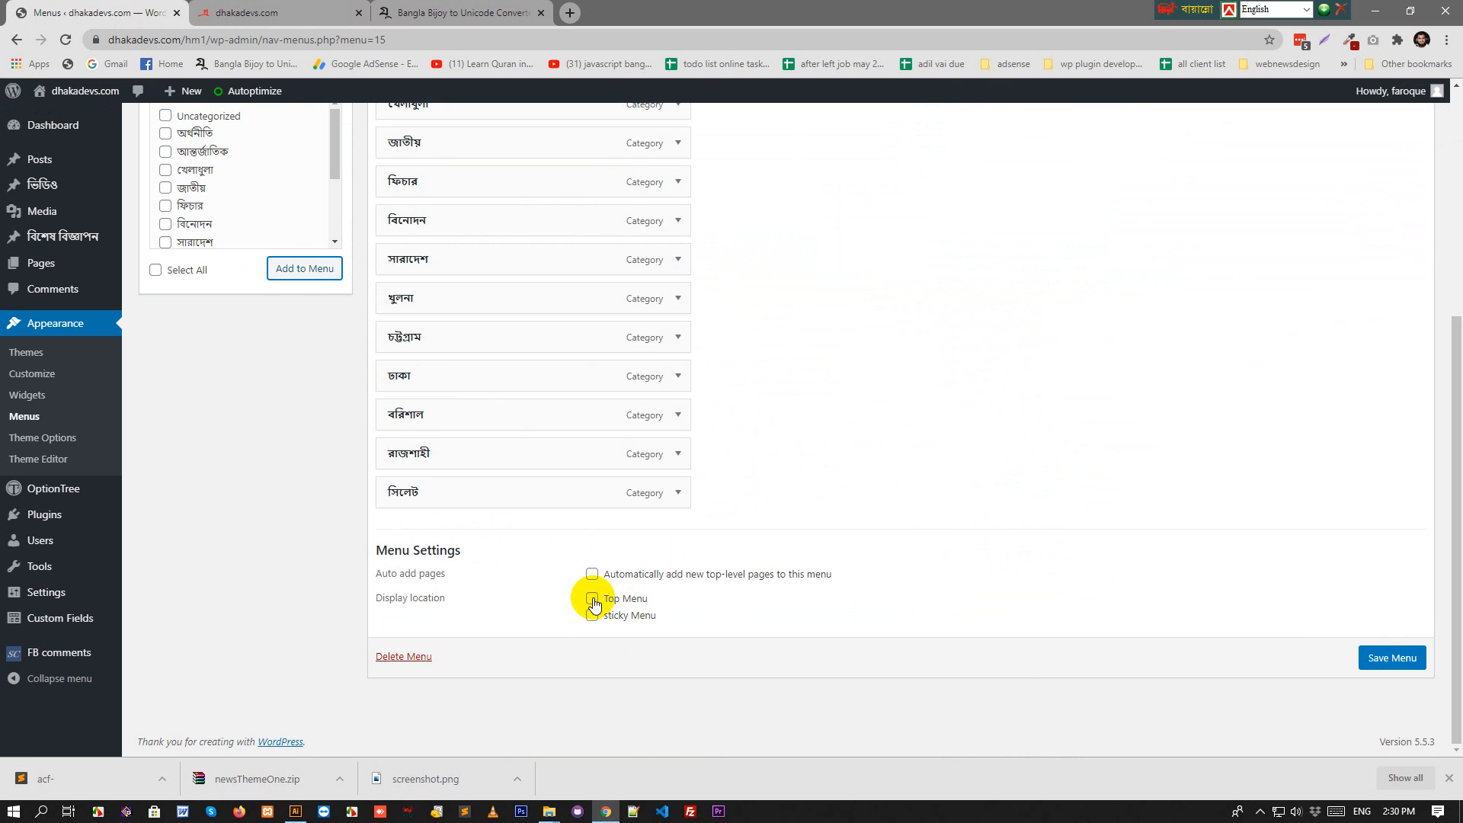
pyautogui.click(1390, 662)
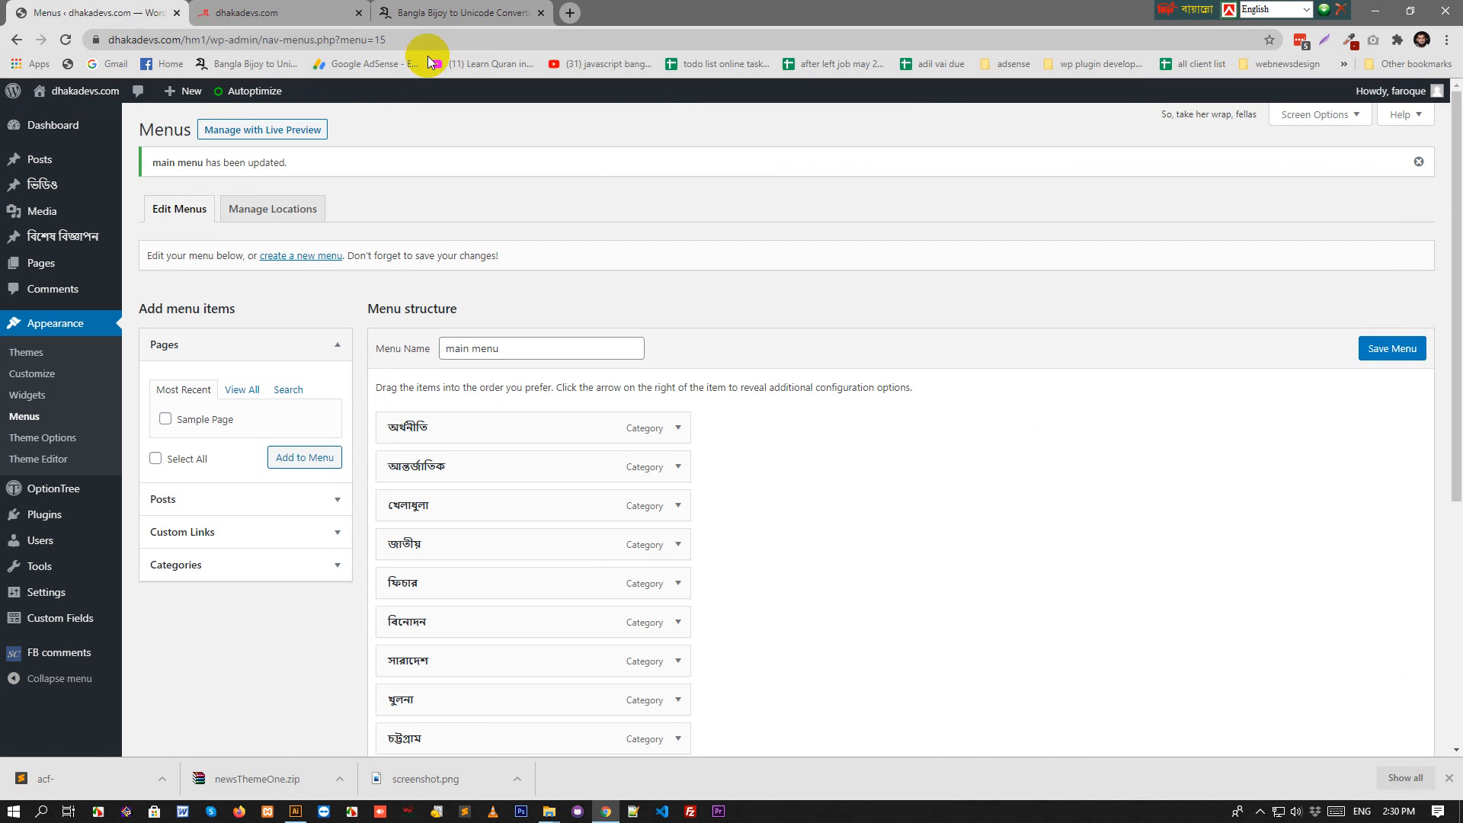
pyautogui.click(297, 14)
pyautogui.click(67, 40)
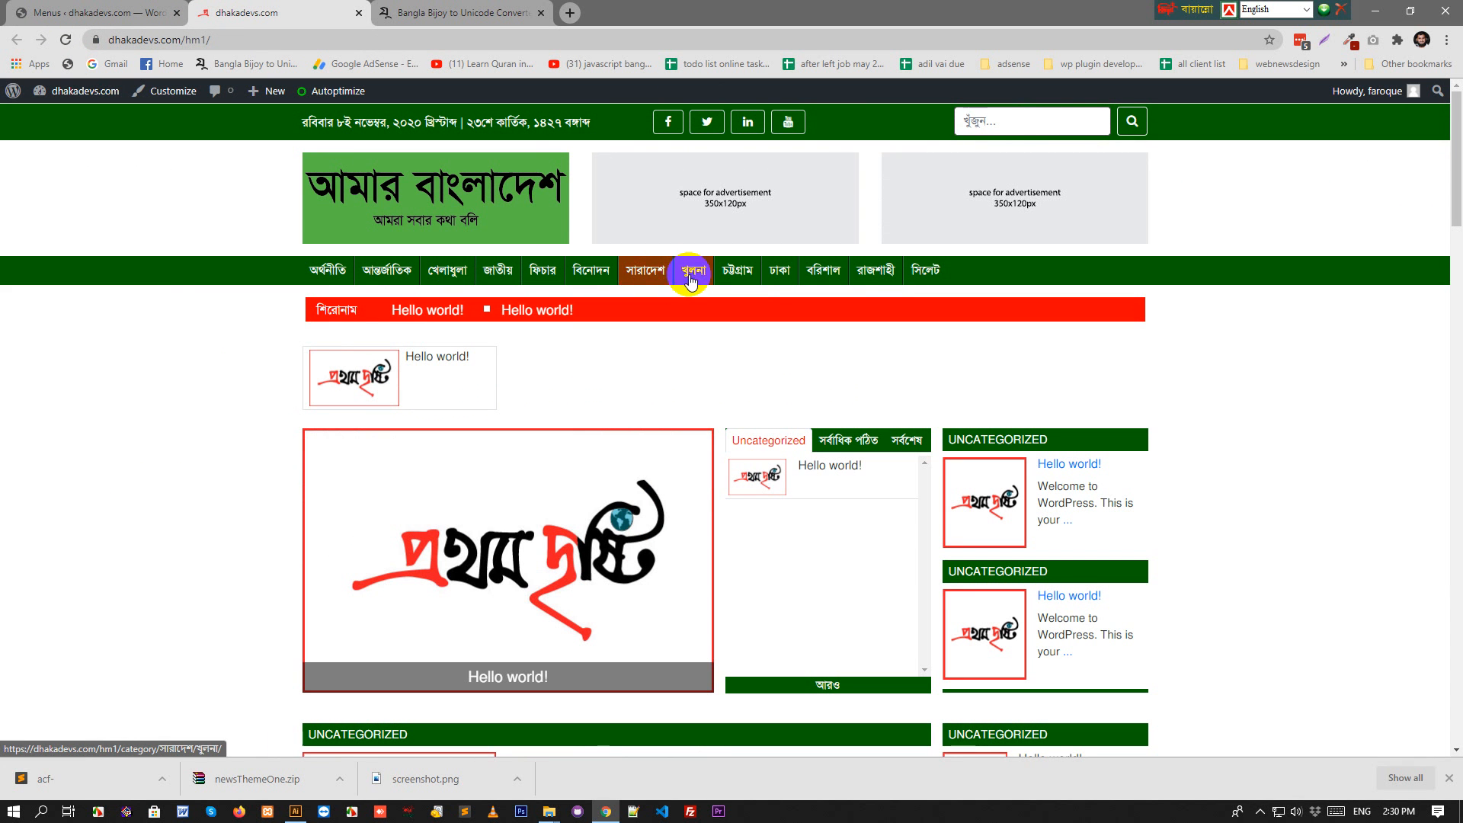
# Nest ঢাকা, চট্টগ্রাম, খুলনা, রাজশাহী, বরিশাল and সিলেট in that order as sub items of সারাদেশ, and save the menu.
pyautogui.click(137, 12)
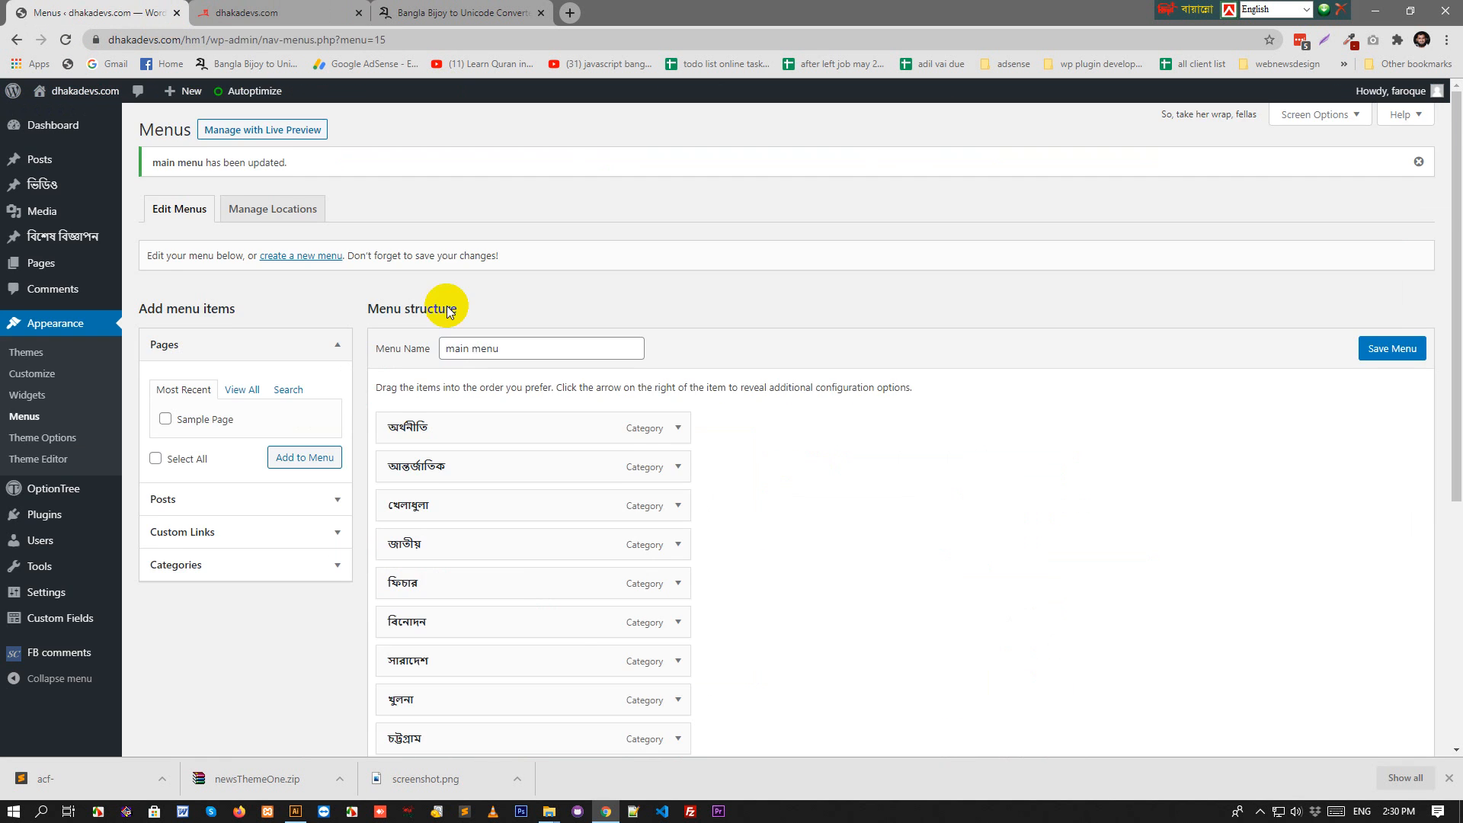
pyautogui.scroll(-2, 843, 536)
pyautogui.scroll(-1, 842, 537)
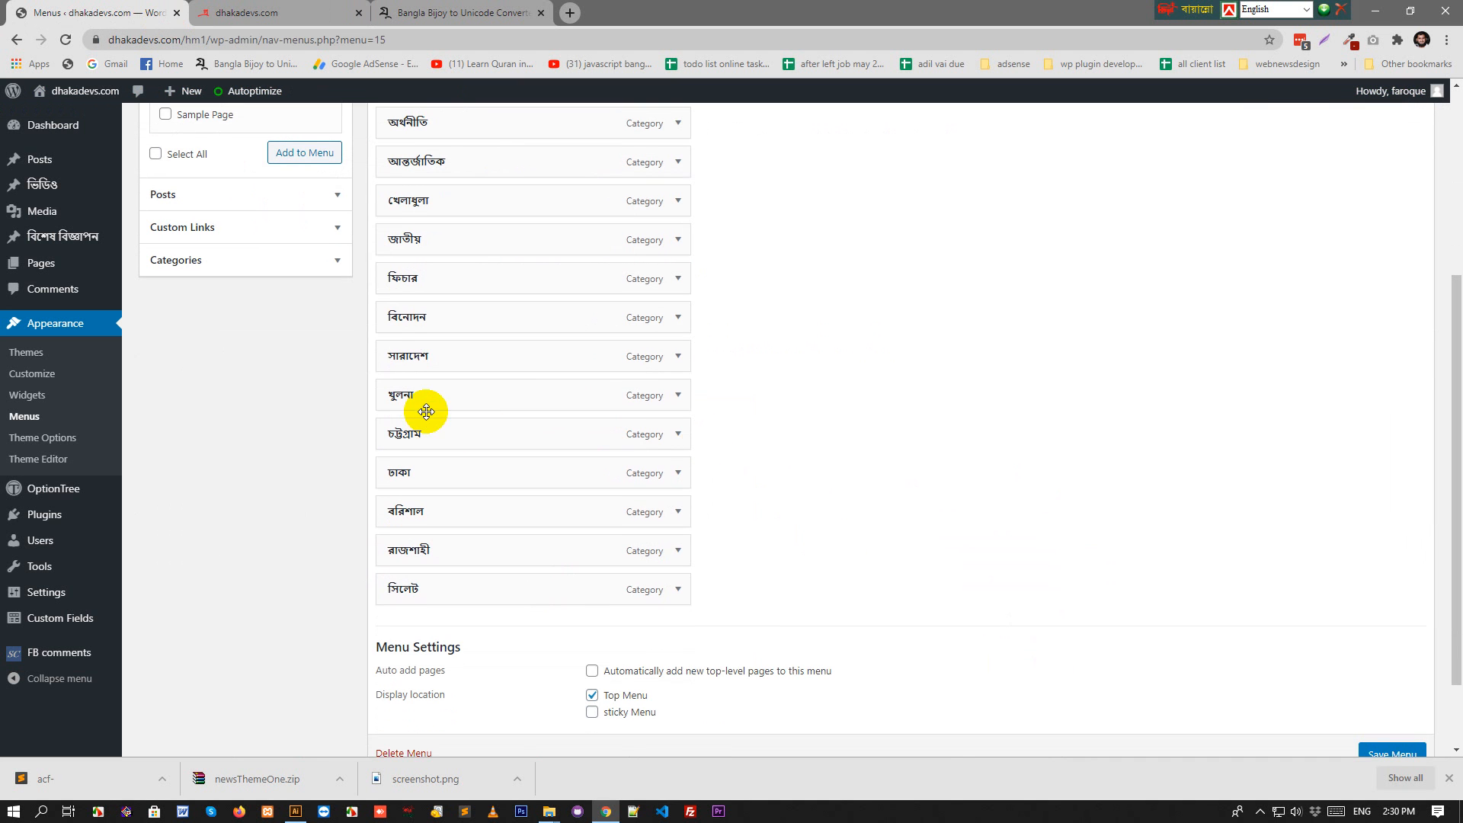
pyautogui.moveTo(421, 402)
pyautogui.mouseDown()
pyautogui.moveTo(448, 401)
pyautogui.moveTo(448, 480)
pyautogui.moveTo(432, 467)
pyautogui.moveTo(442, 383)
pyautogui.moveTo(398, 404)
pyautogui.mouseUp()
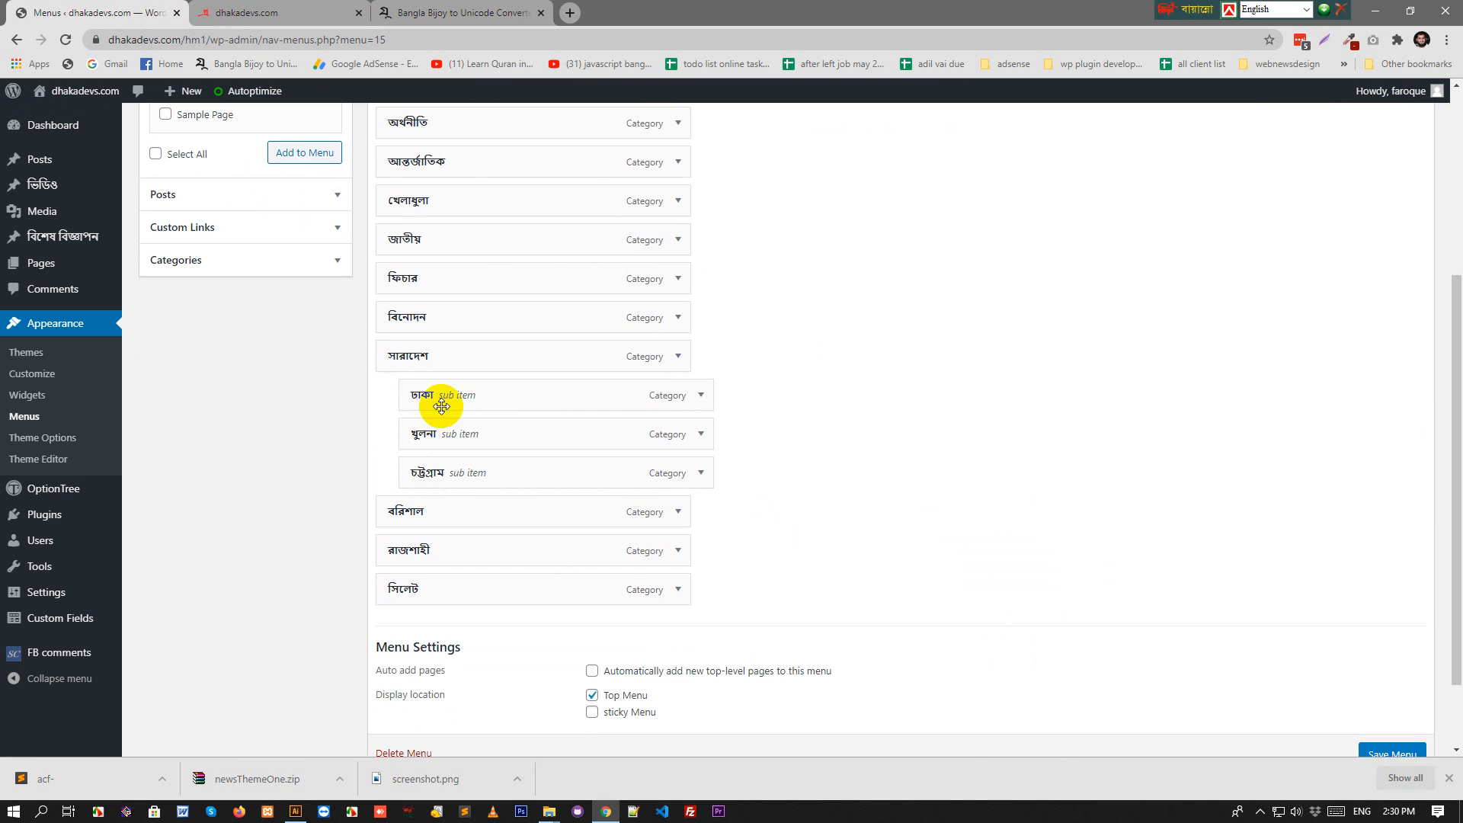
pyautogui.moveTo(445, 477); pyautogui.dragTo(447, 433)
pyautogui.moveTo(442, 550); pyautogui.dragTo(468, 601)
pyautogui.scroll(-2, 1211, 663)
pyautogui.click(1388, 662)
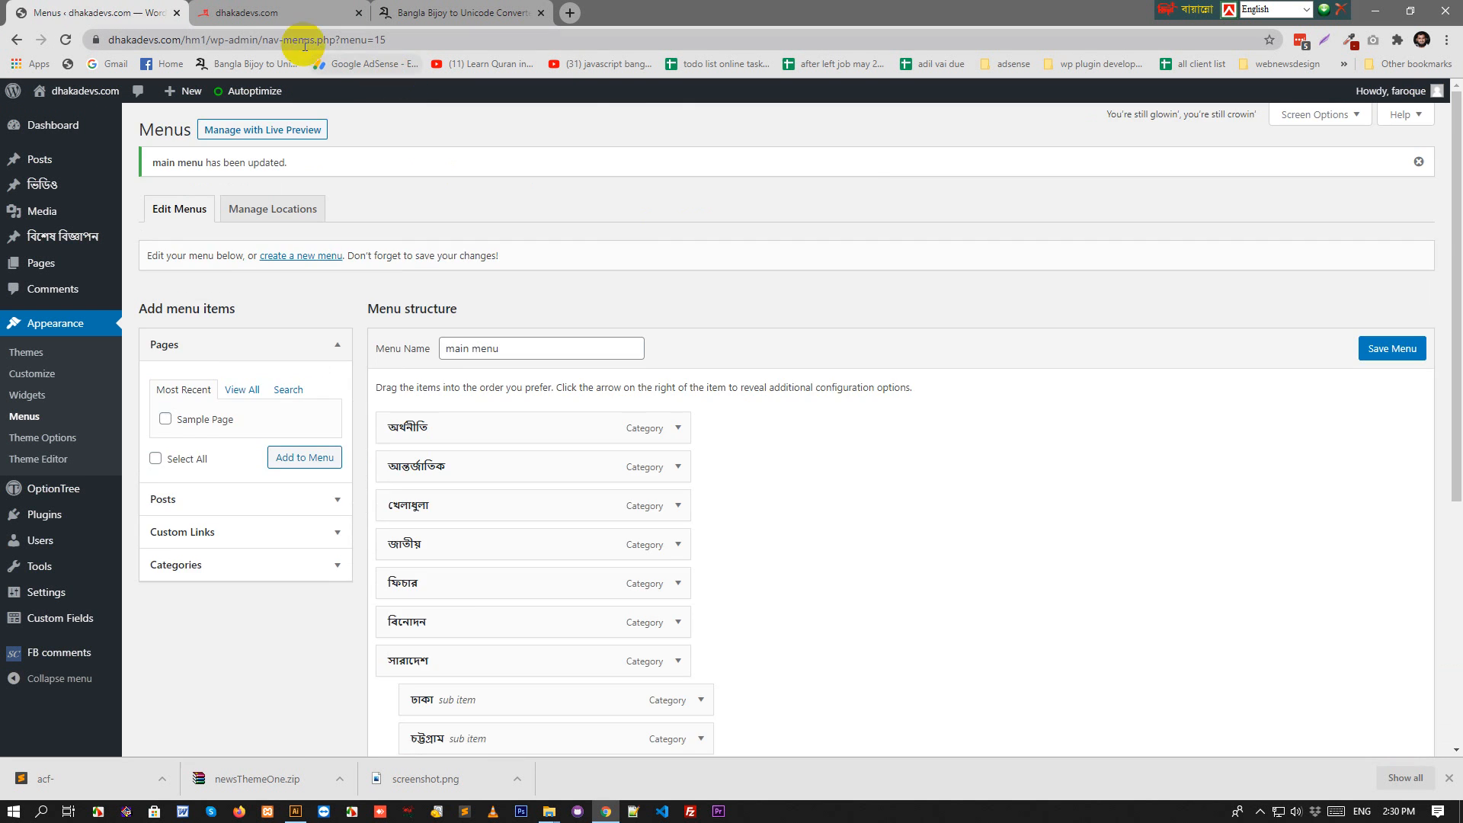
# Reload the site's front page to check how the nested division items affect its navigation bar.
pyautogui.click(290, 14)
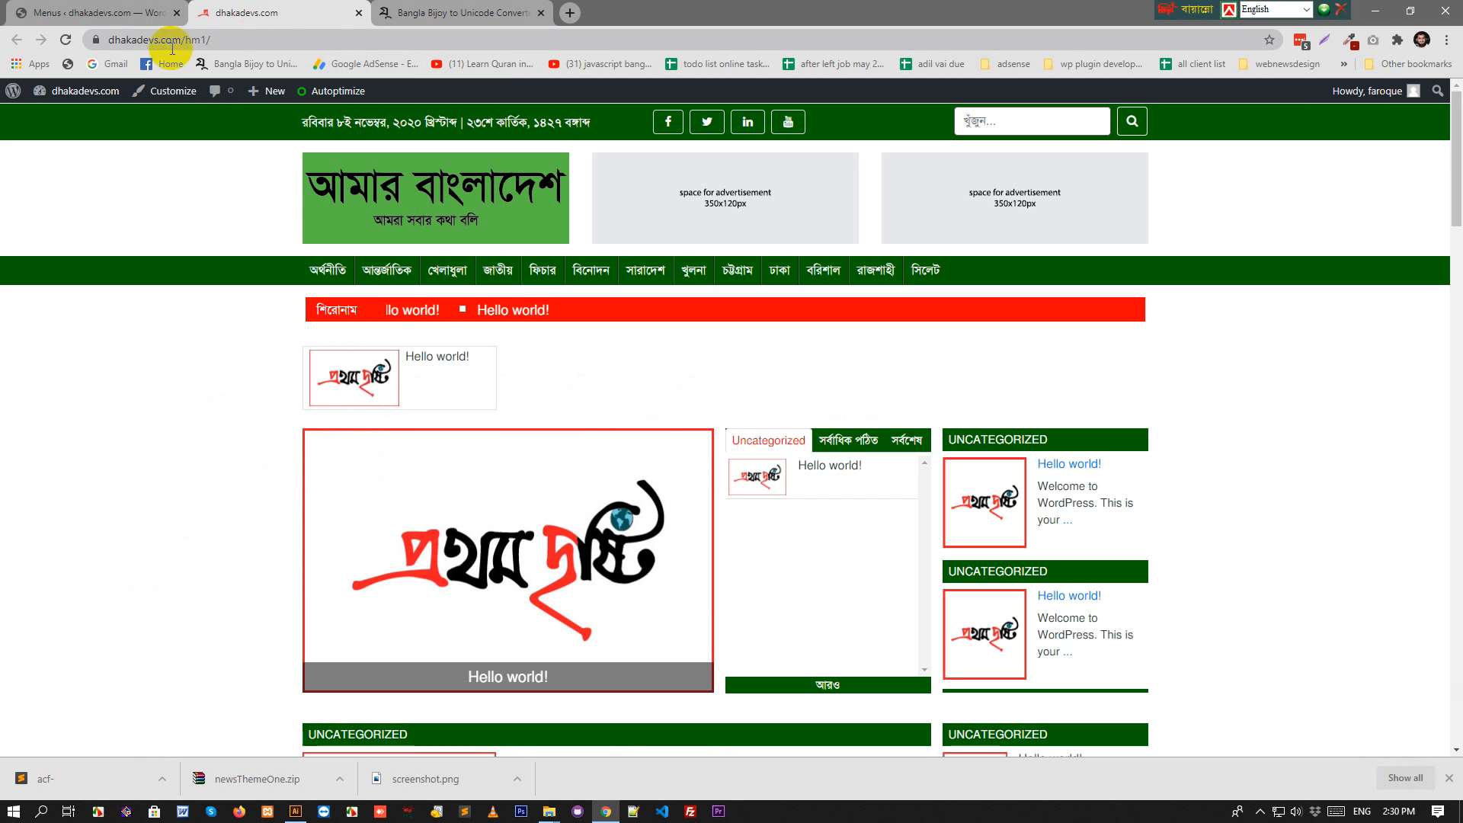
pyautogui.click(66, 39)
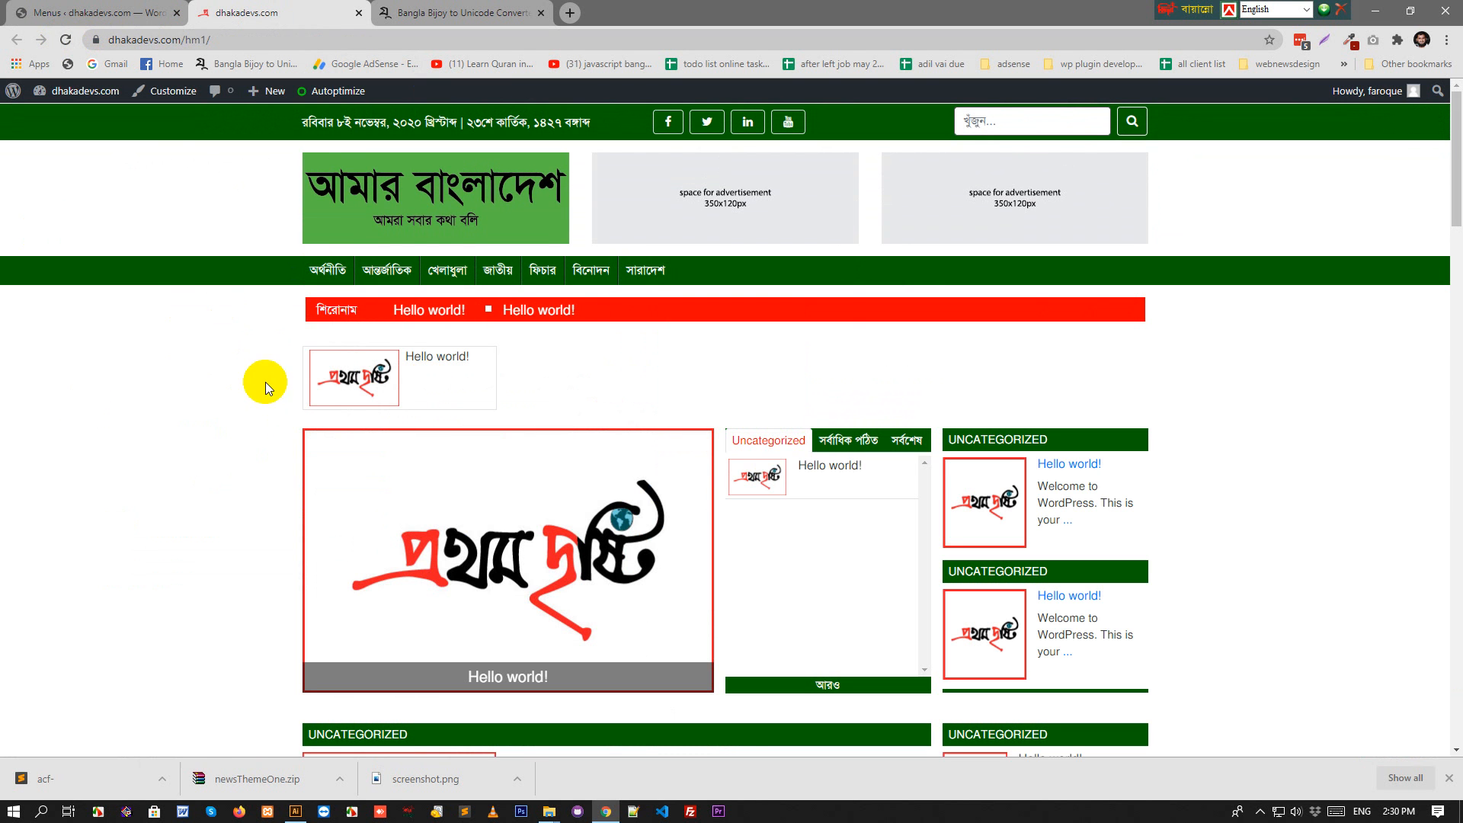
pyautogui.click(327, 293)
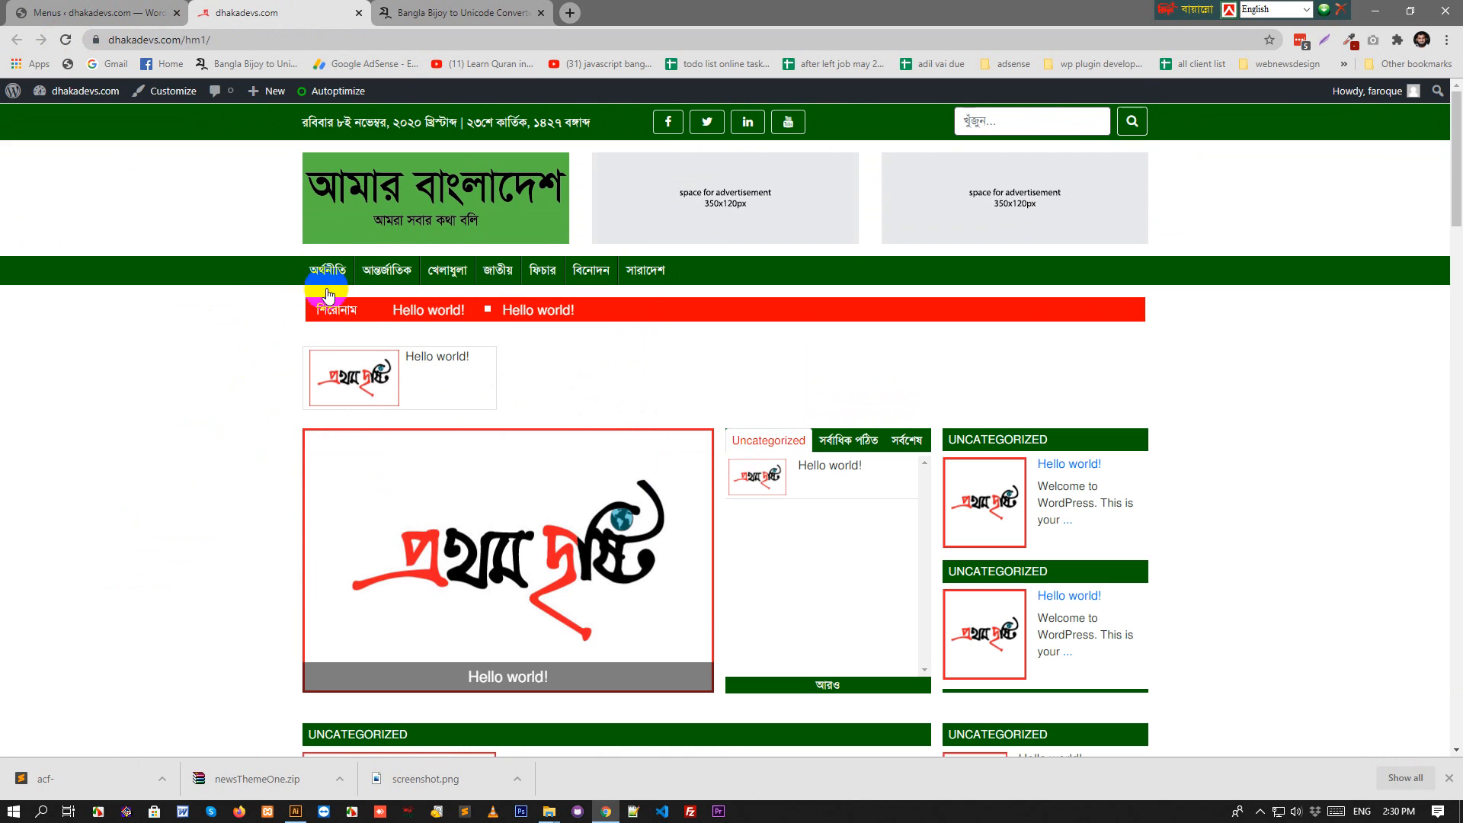
pyautogui.click(413, 13)
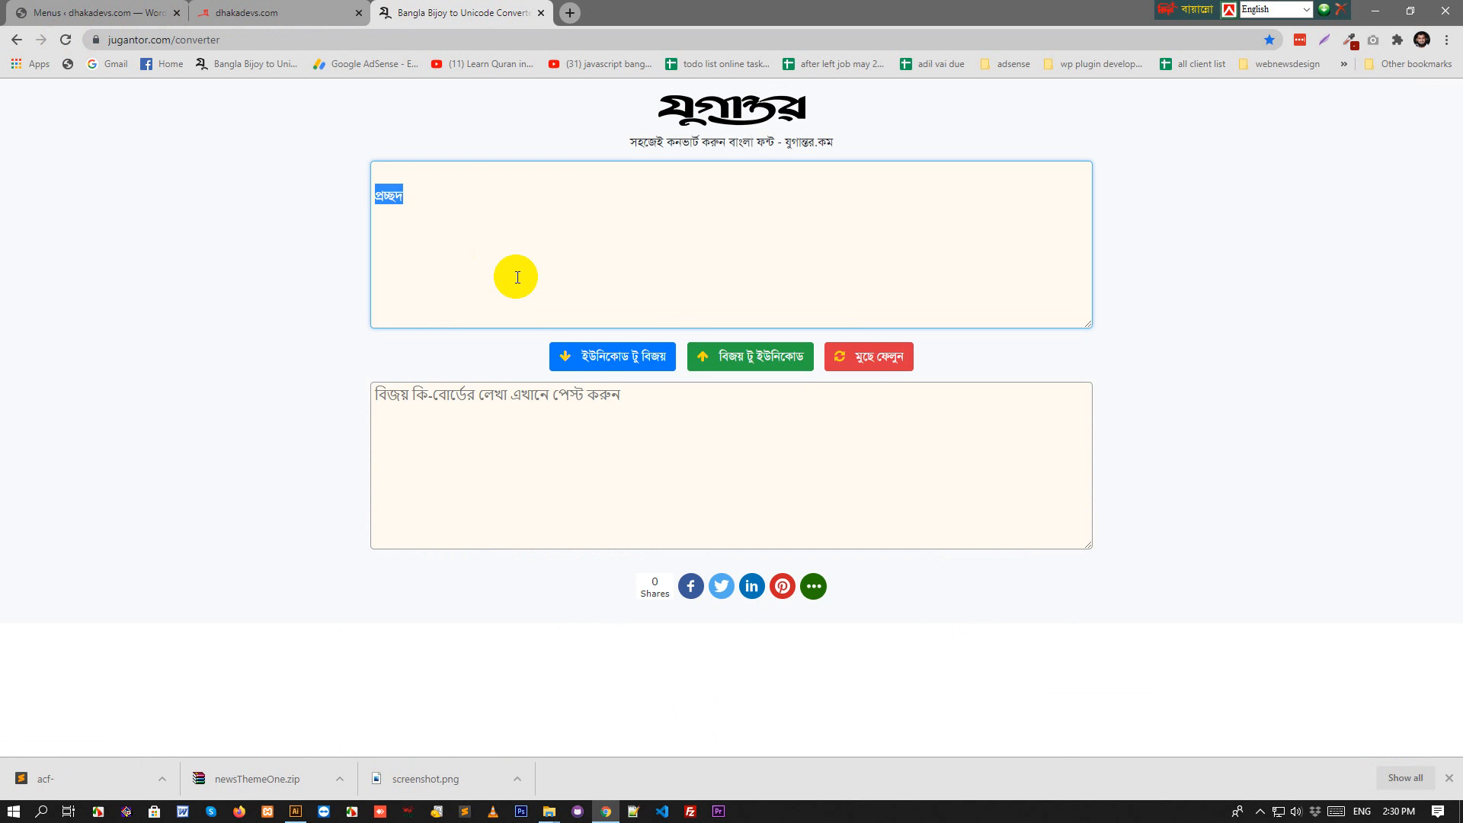
pyautogui.press('BackSpace')
pyautogui.click(99, 12)
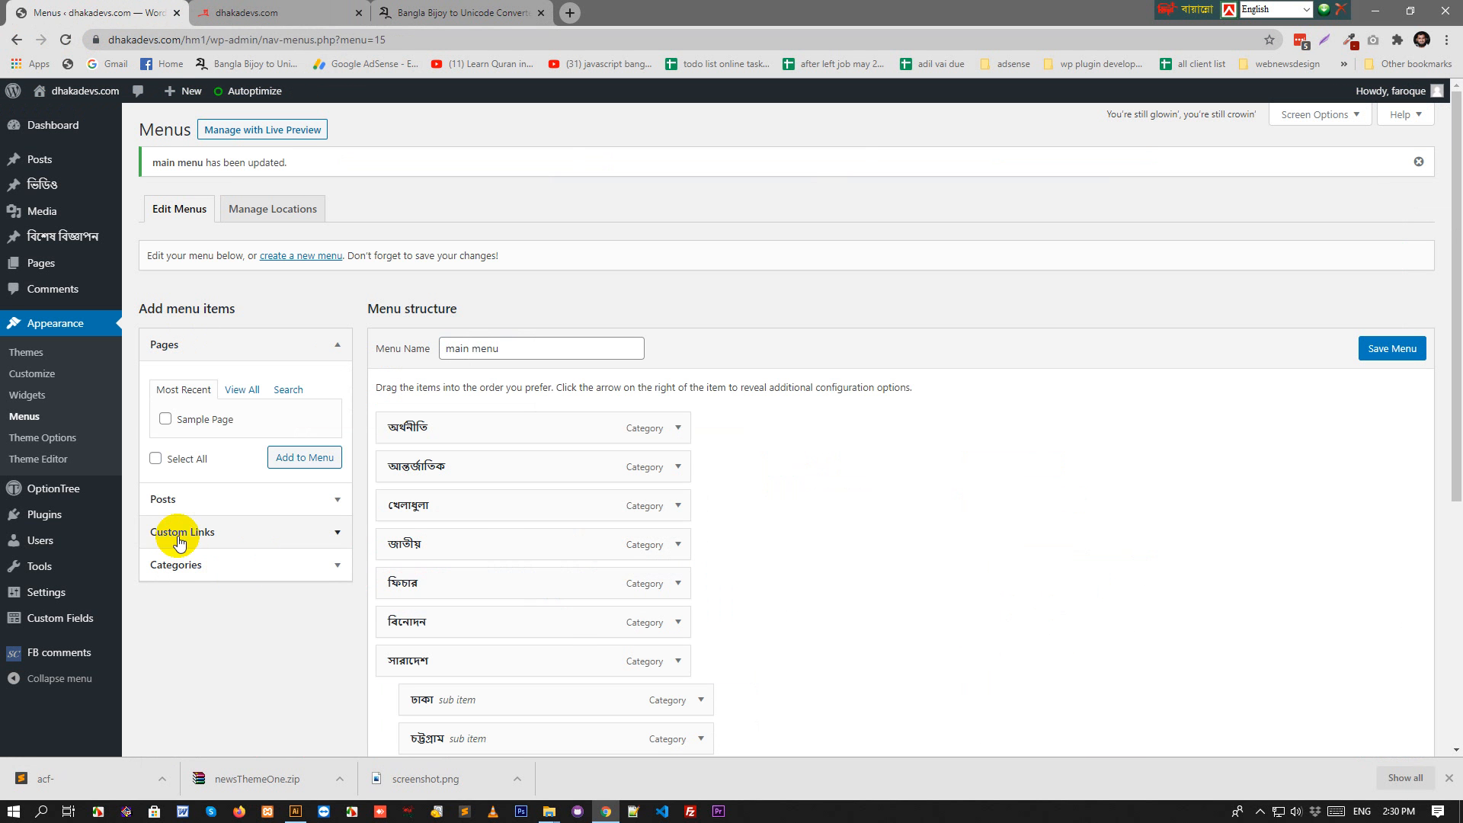
pyautogui.click(335, 532)
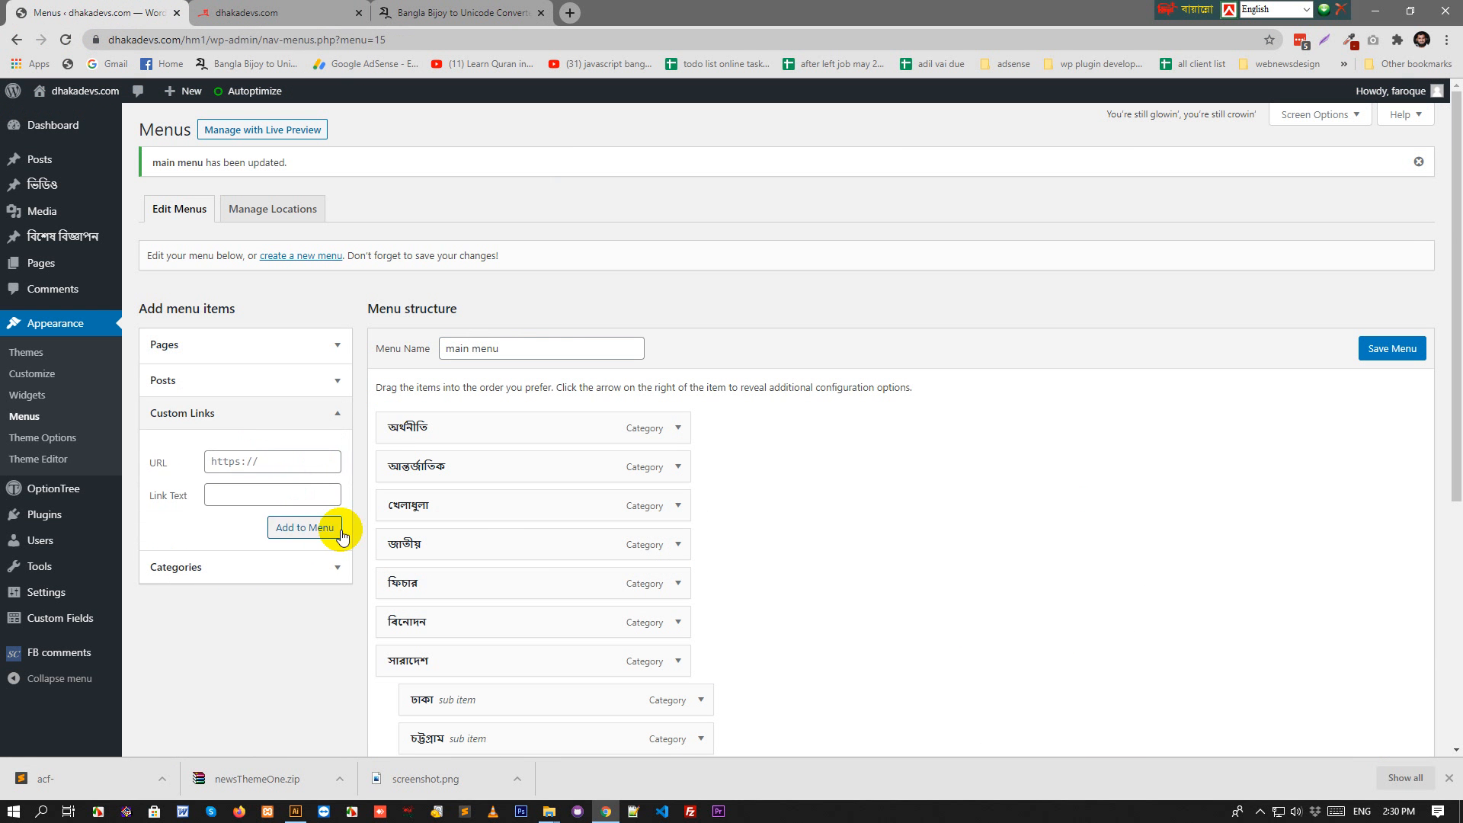
pyautogui.click(221, 495)
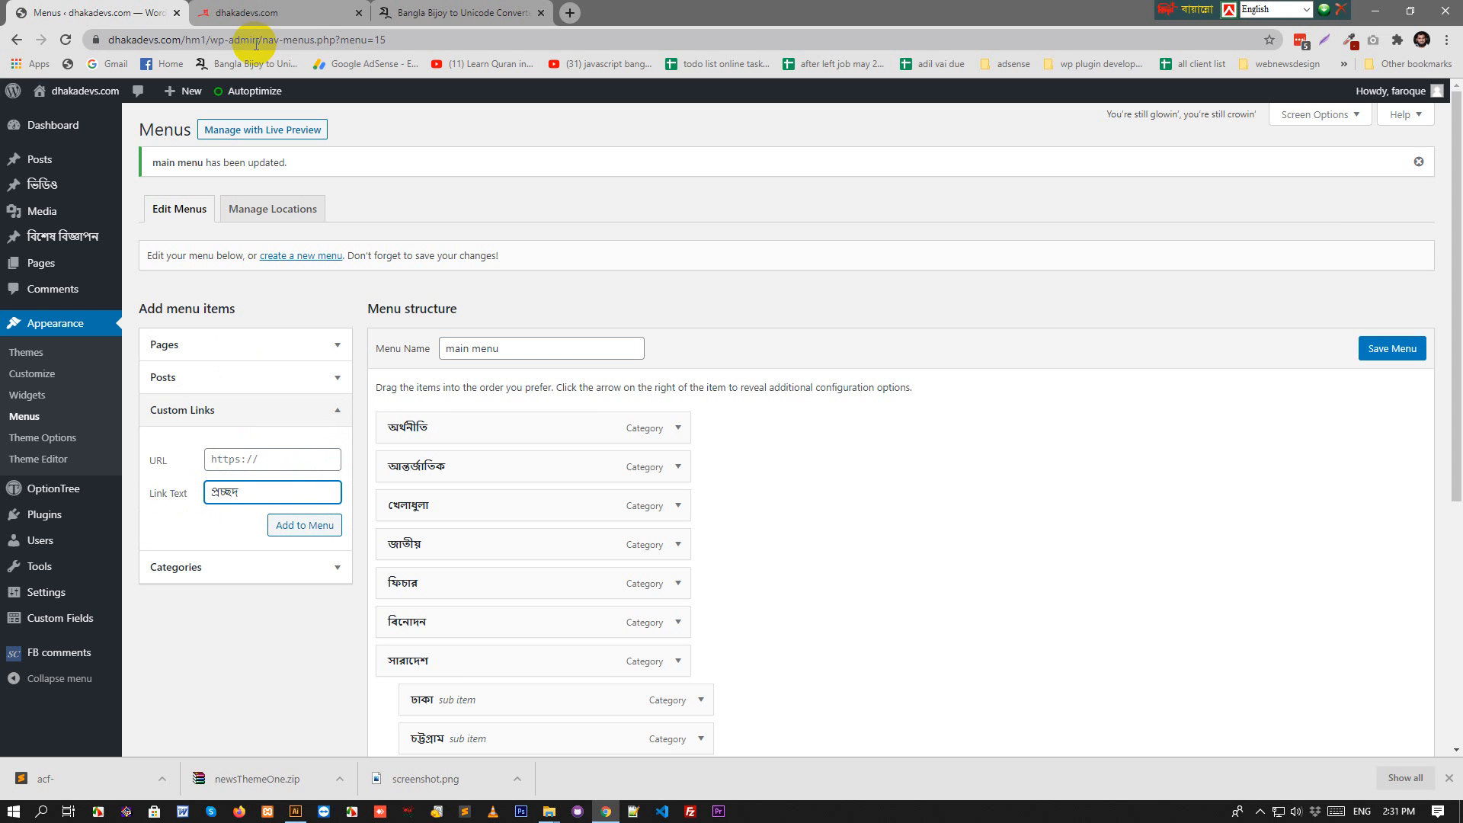
pyautogui.moveTo(205, 38); pyautogui.dragTo(23, 51)
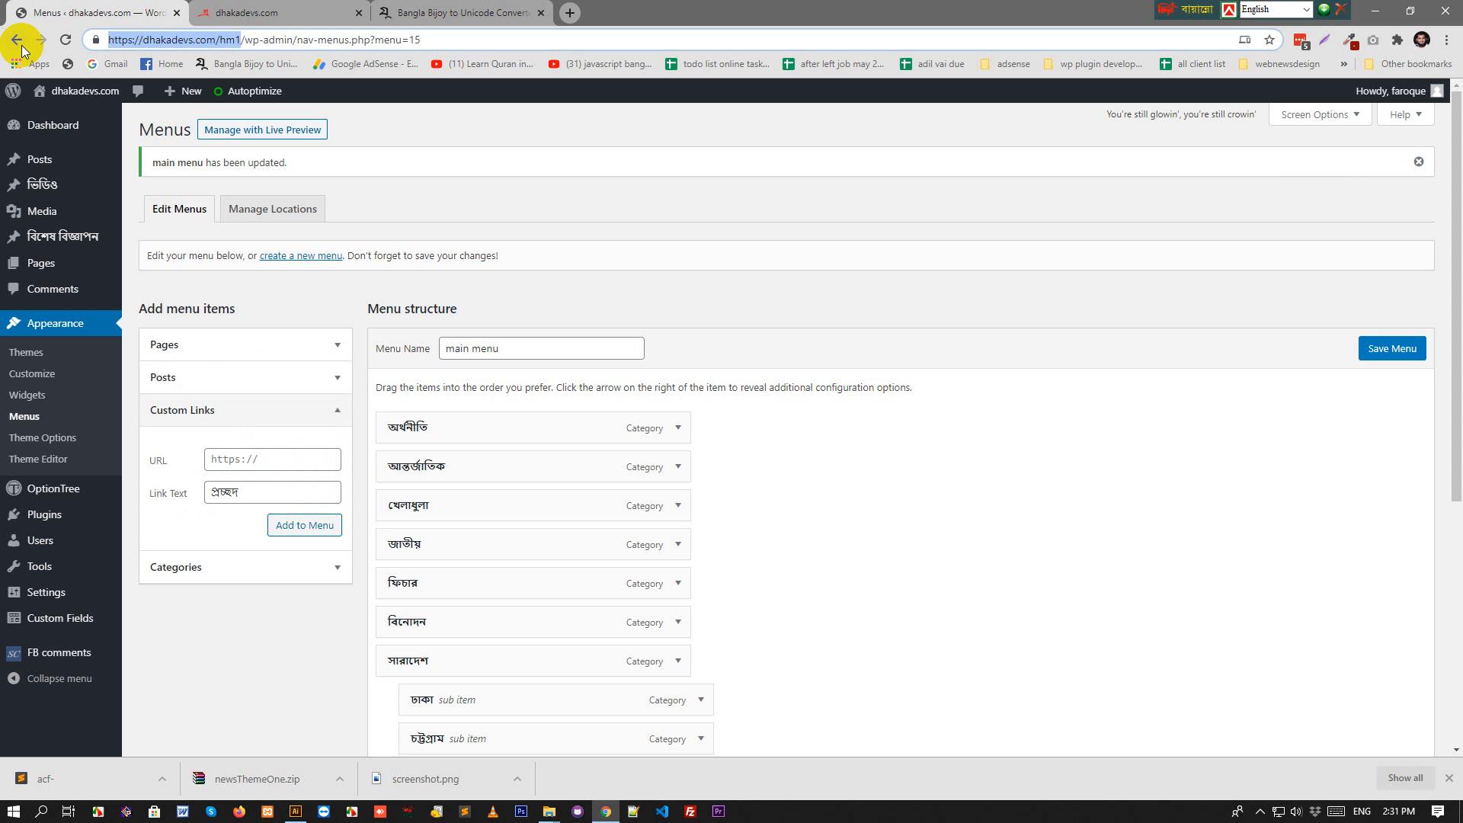
pyautogui.click(270, 459)
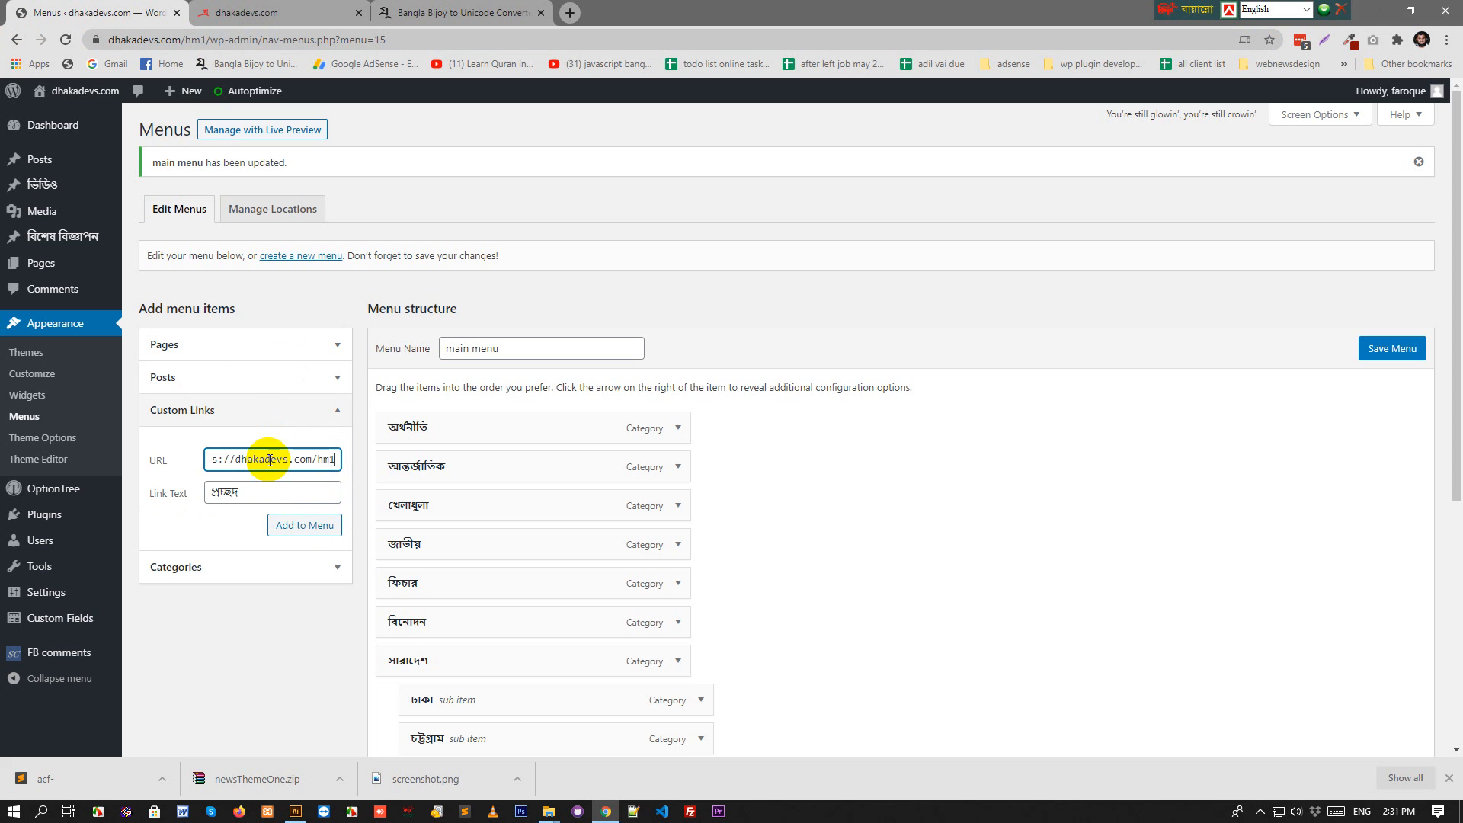
pyautogui.click(297, 531)
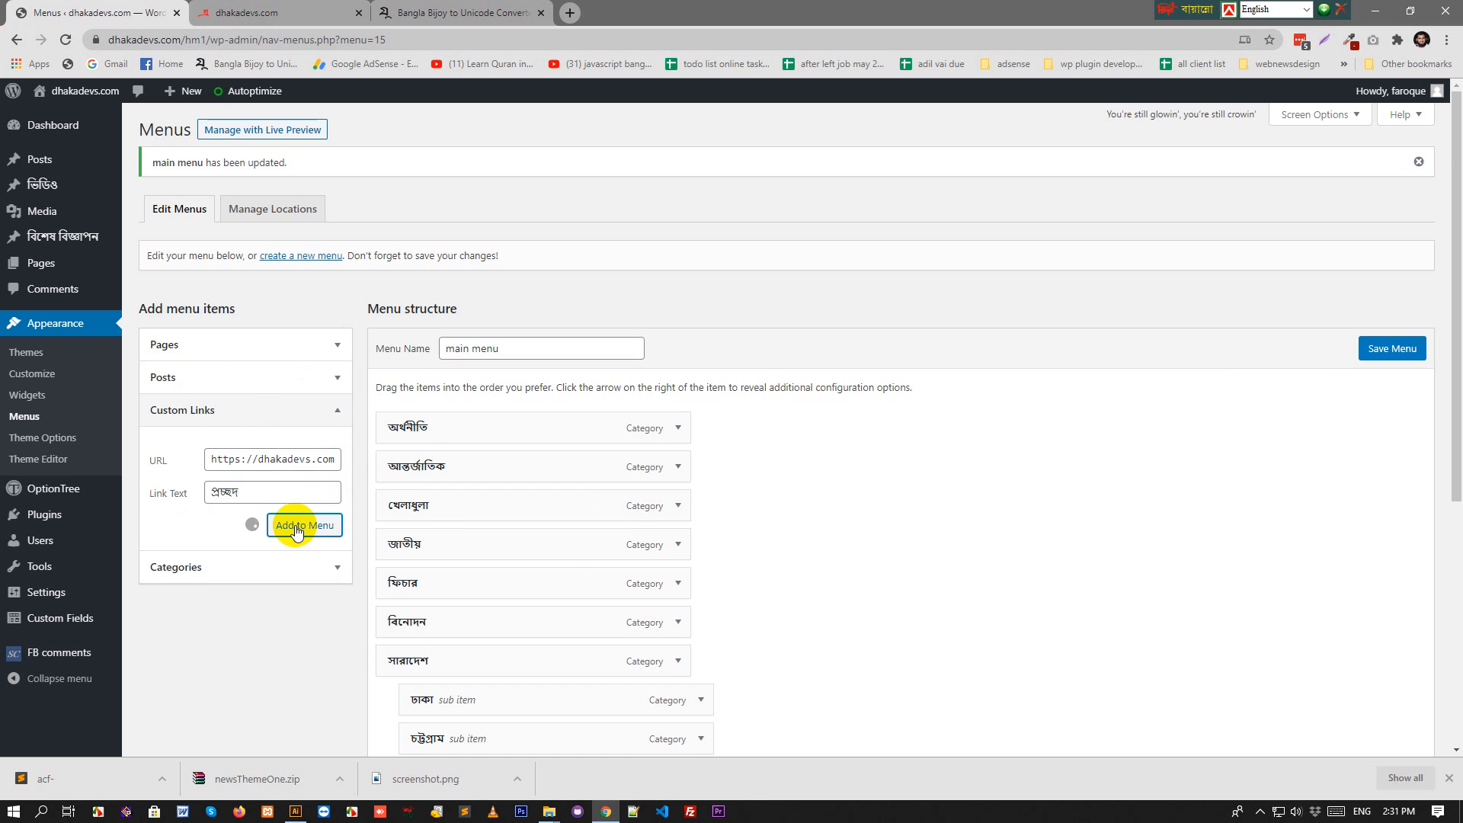
# Move the প্রচ্ছদ custom link to the first position, above অর্থনীতি, and save the main menu.
pyautogui.scroll(-5, 609, 572)
pyautogui.scroll(3, 457, 568)
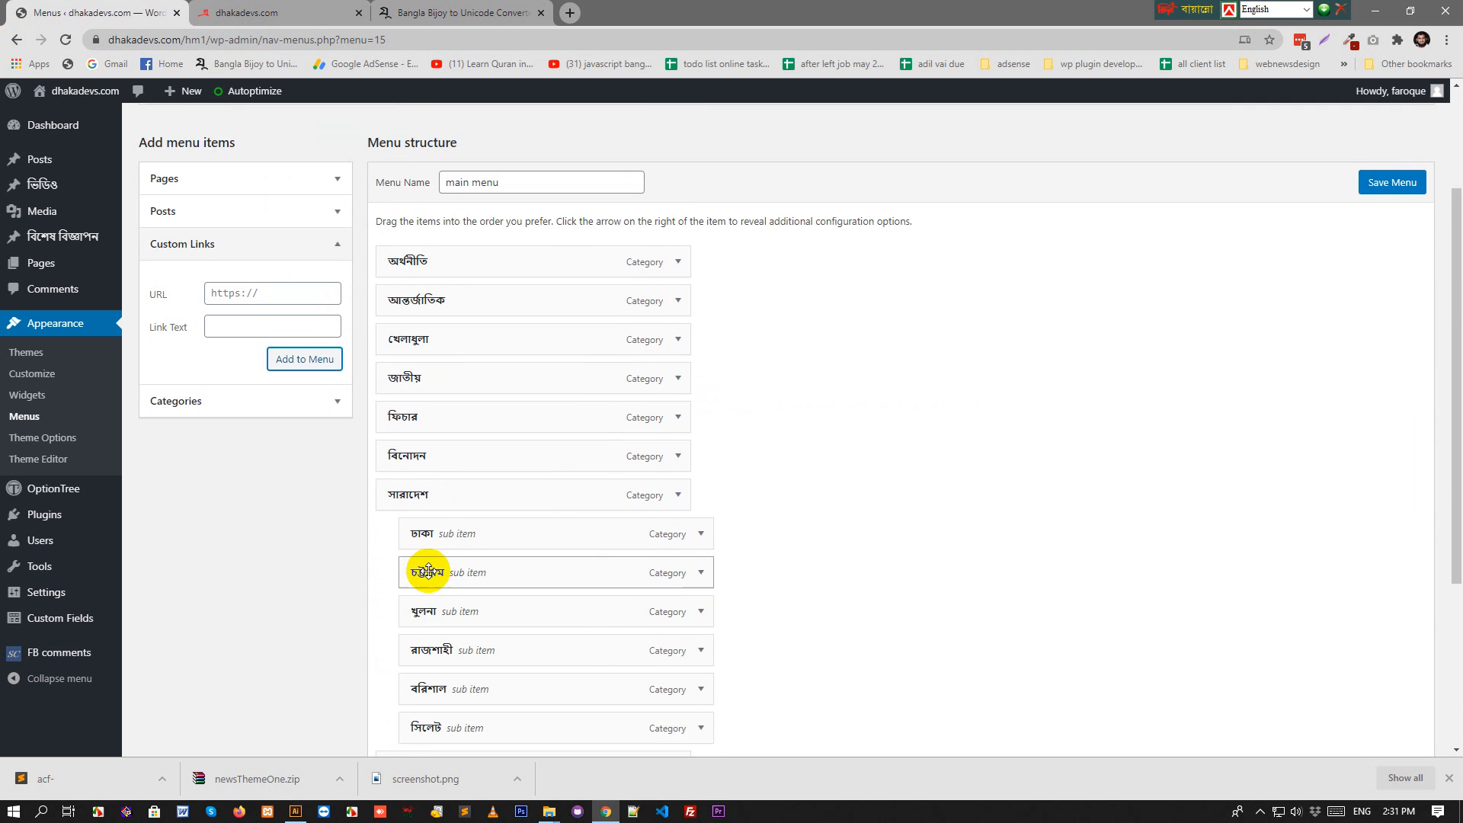
pyautogui.scroll(-2, 562, 572)
pyautogui.moveTo(409, 630); pyautogui.dragTo(419, 391)
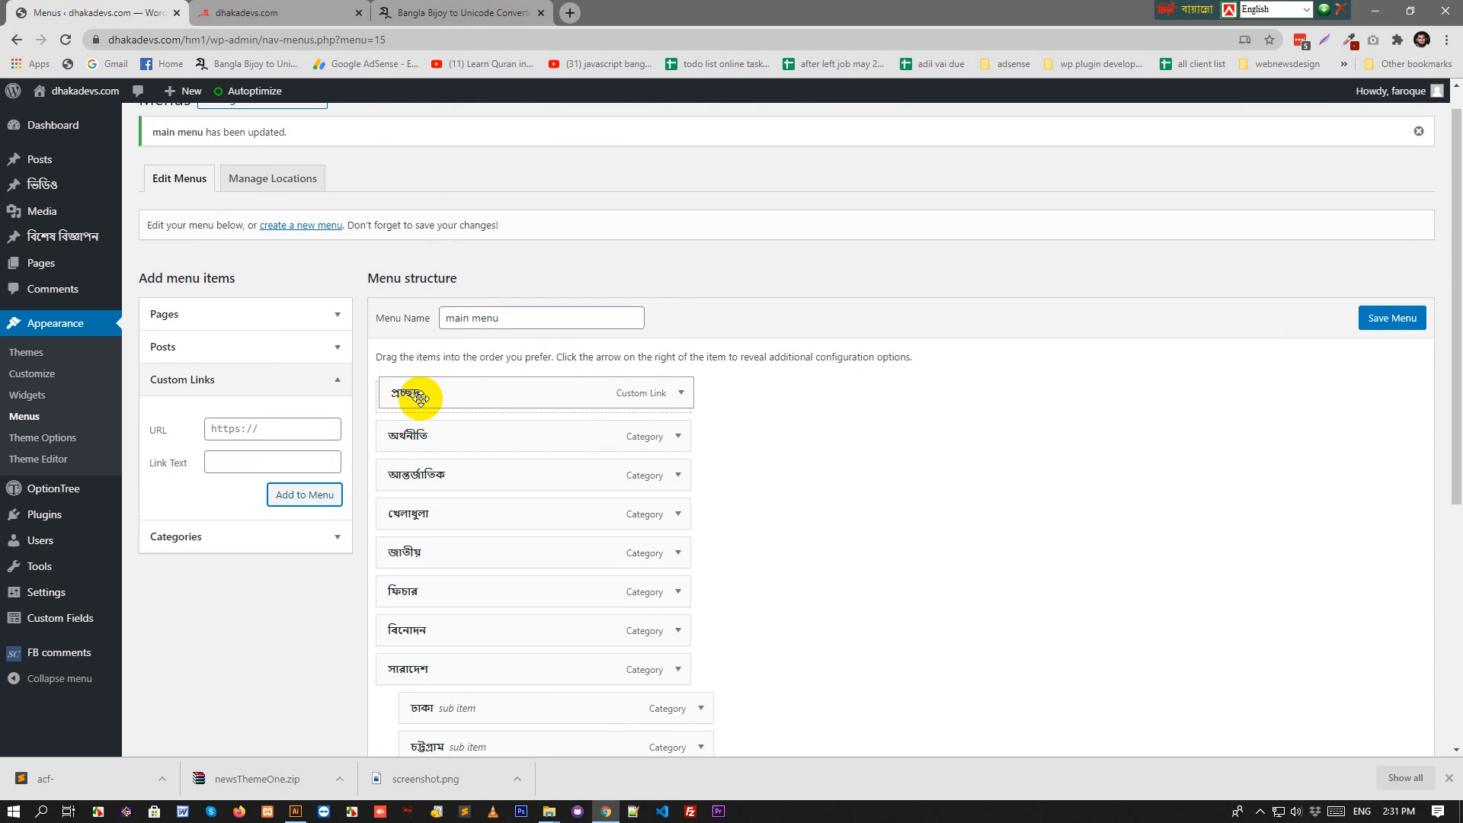
pyautogui.click(1394, 318)
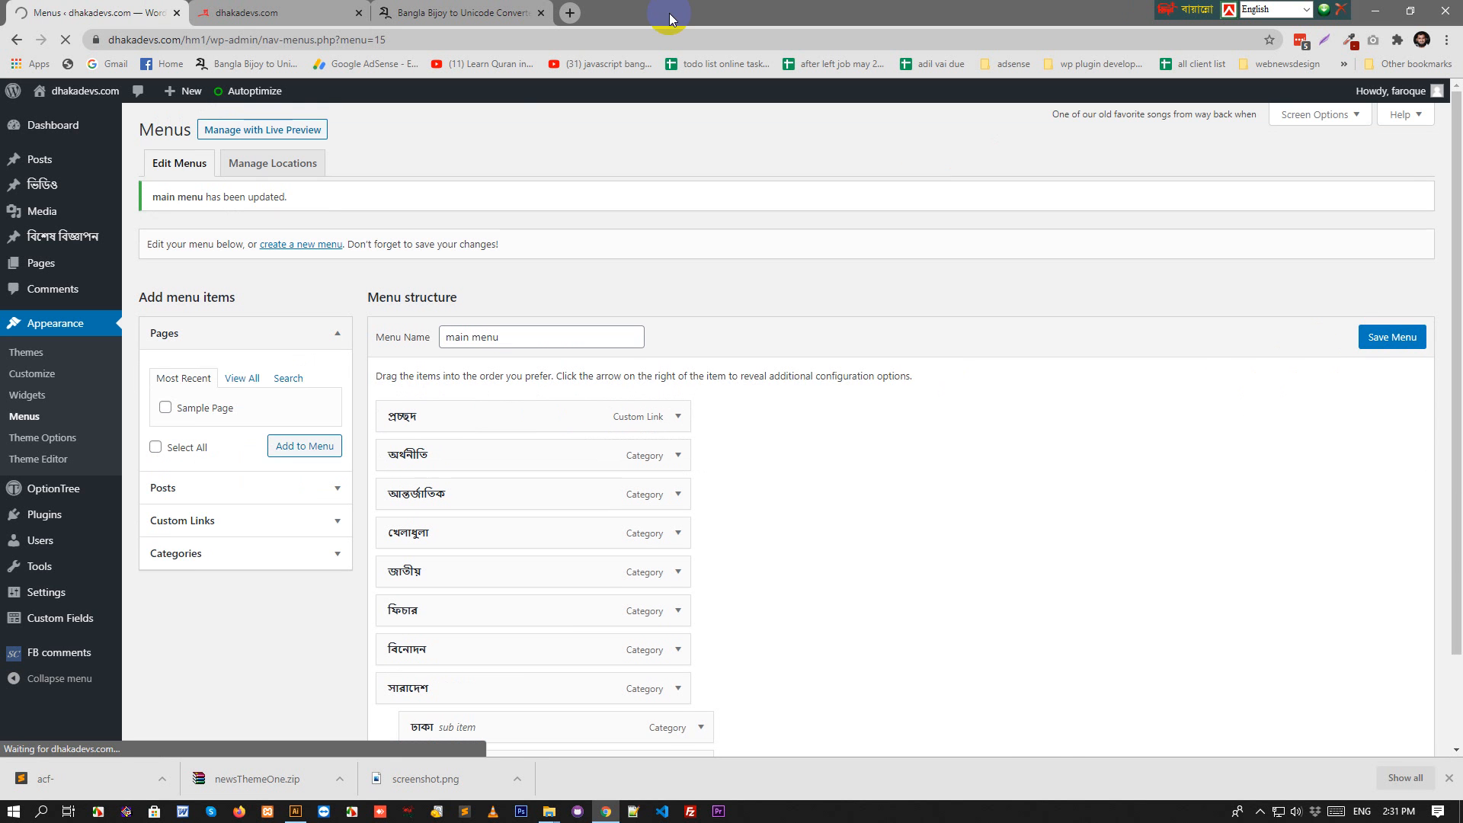
# Reload the front page and examine the প্রচ্ছদ menu link, the sticky menu and the category sections down the page.
pyautogui.click(228, 12)
pyautogui.click(68, 40)
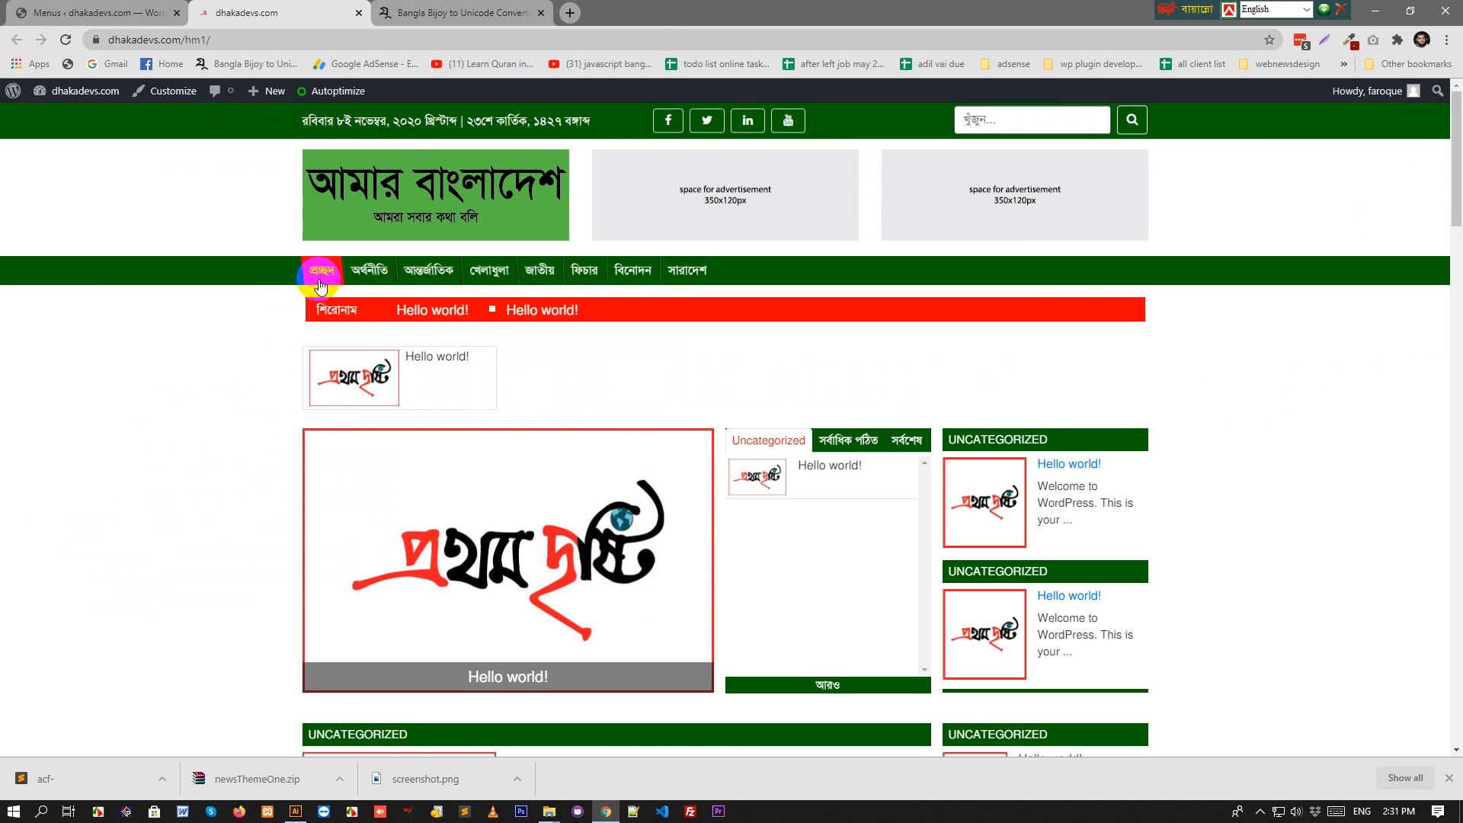
pyautogui.scroll(-8, 537, 427)
pyautogui.scroll(4, 526, 462)
pyautogui.scroll(4, 517, 465)
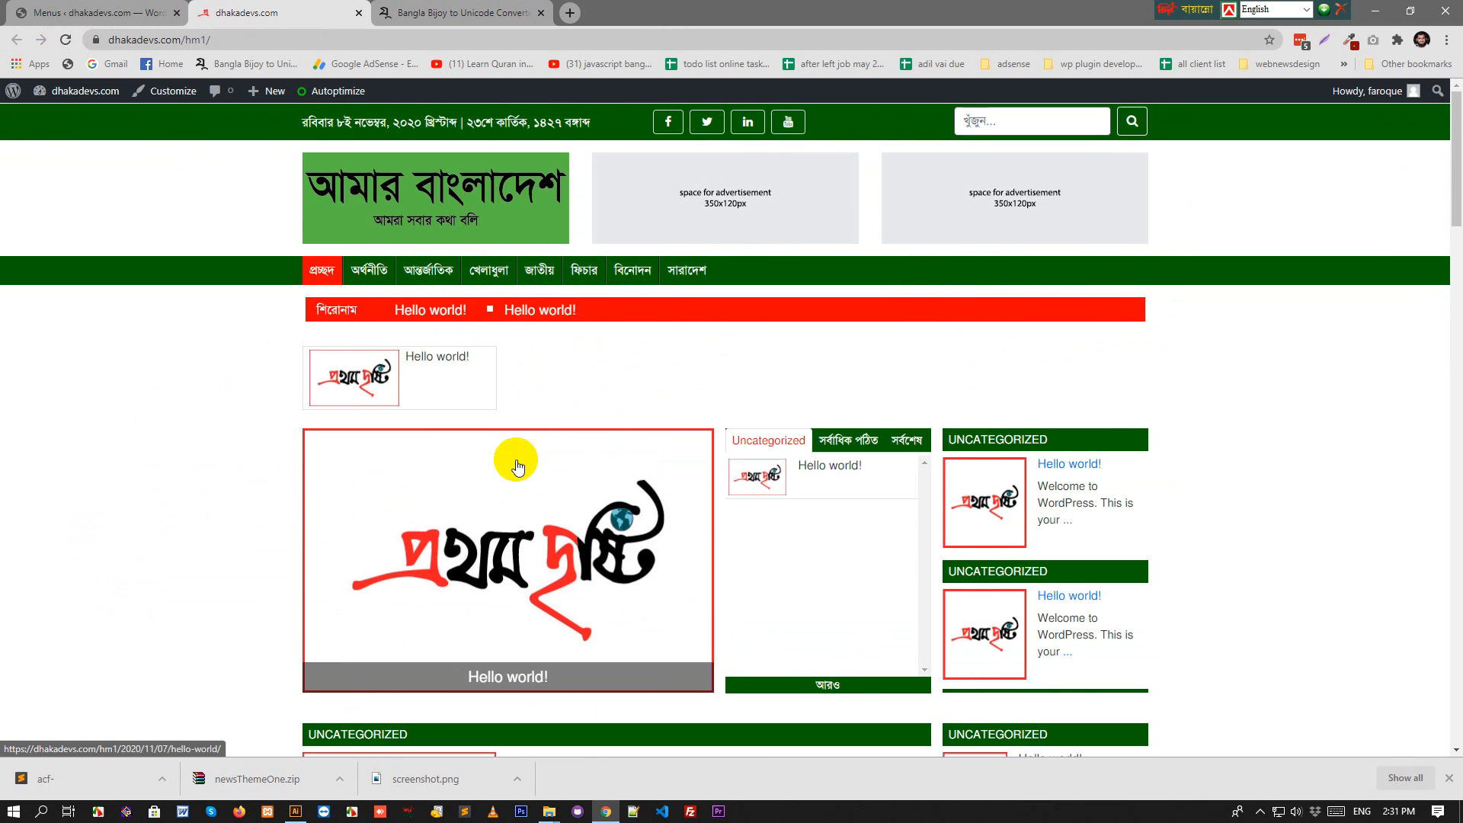
pyautogui.scroll(-7, 271, 445)
pyautogui.scroll(6, 204, 430)
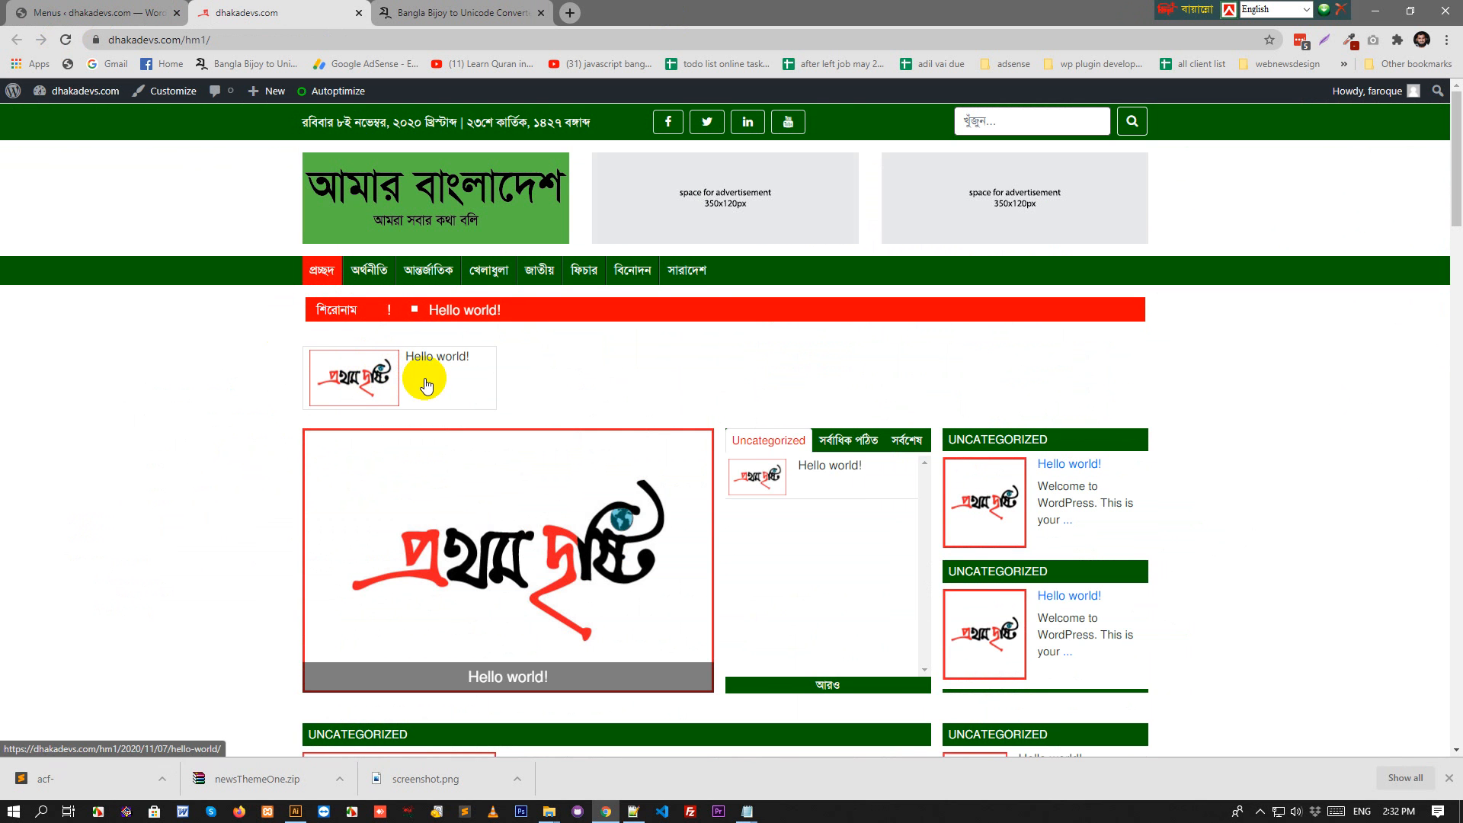
pyautogui.scroll(-5, 424, 381)
pyautogui.scroll(-10, 526, 427)
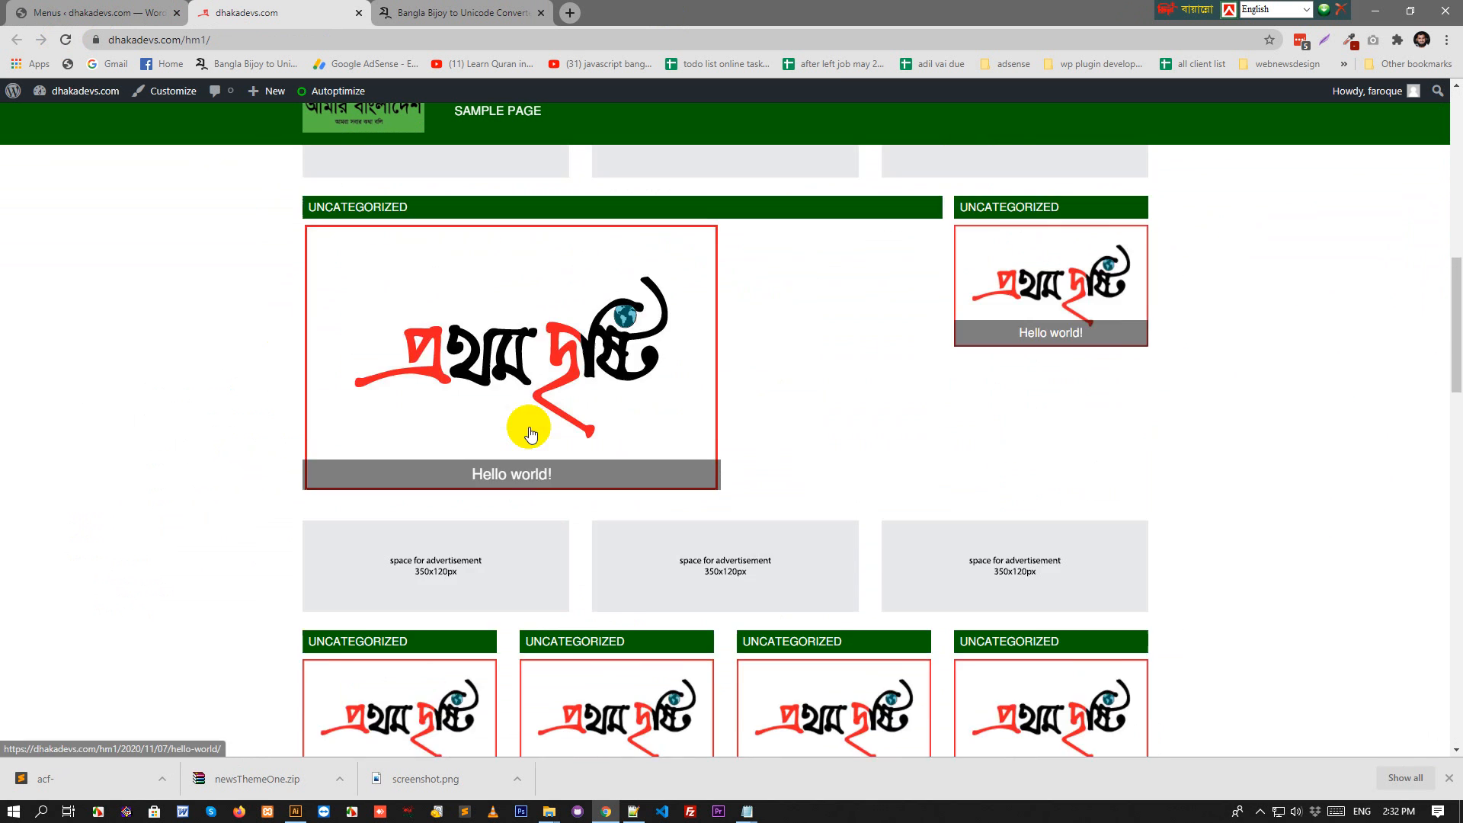